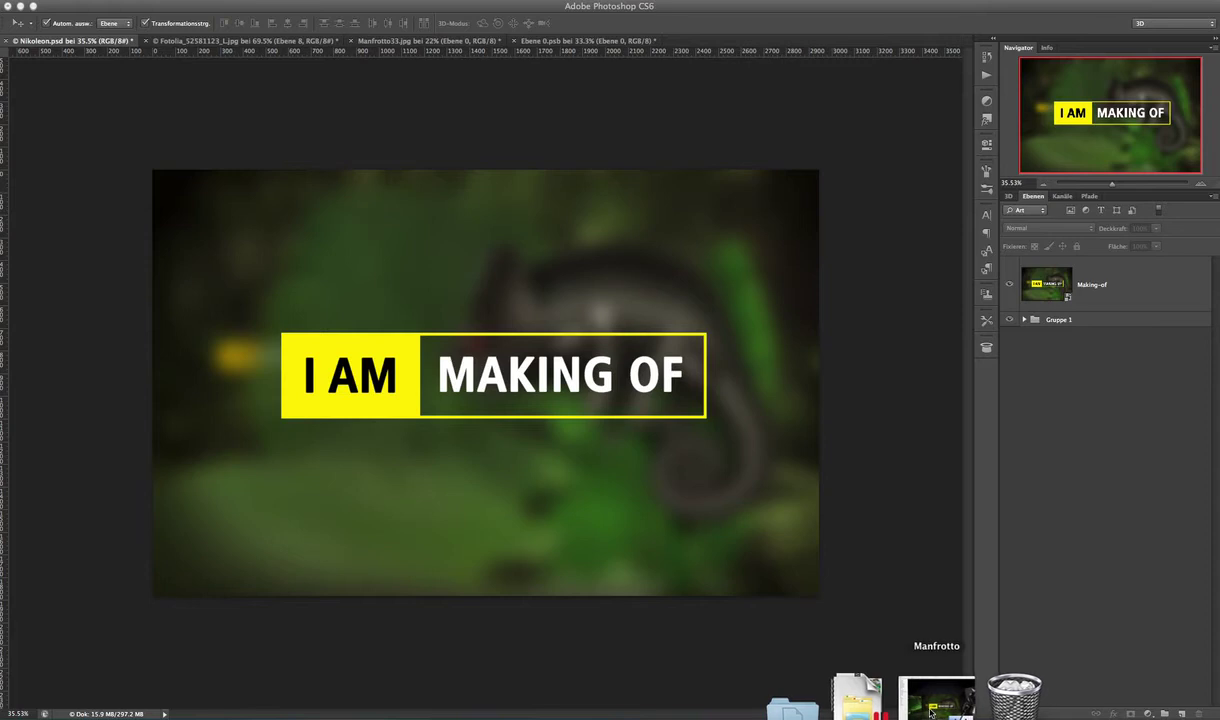
# - Switch to the Manfrotto folder in Finder and view Nikoleon_big.png in its own image window, closing it after viewing
pyautogui.click(931, 710)
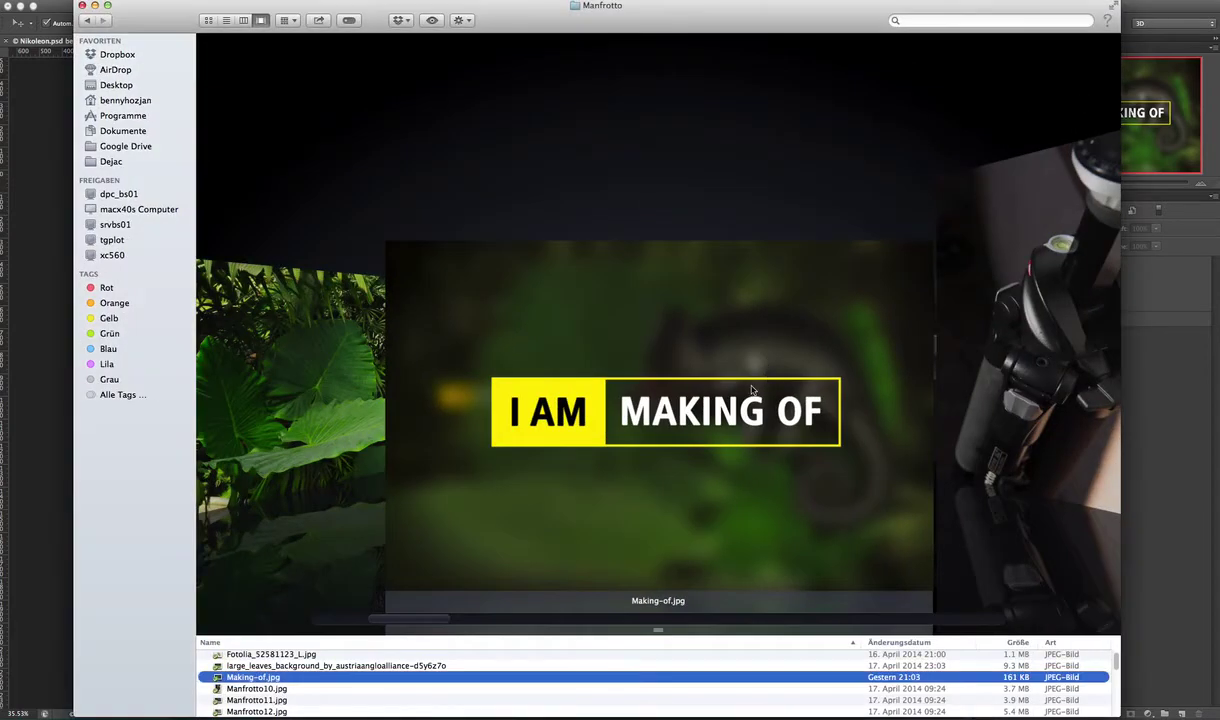
pyautogui.scroll(-10, 740, 397)
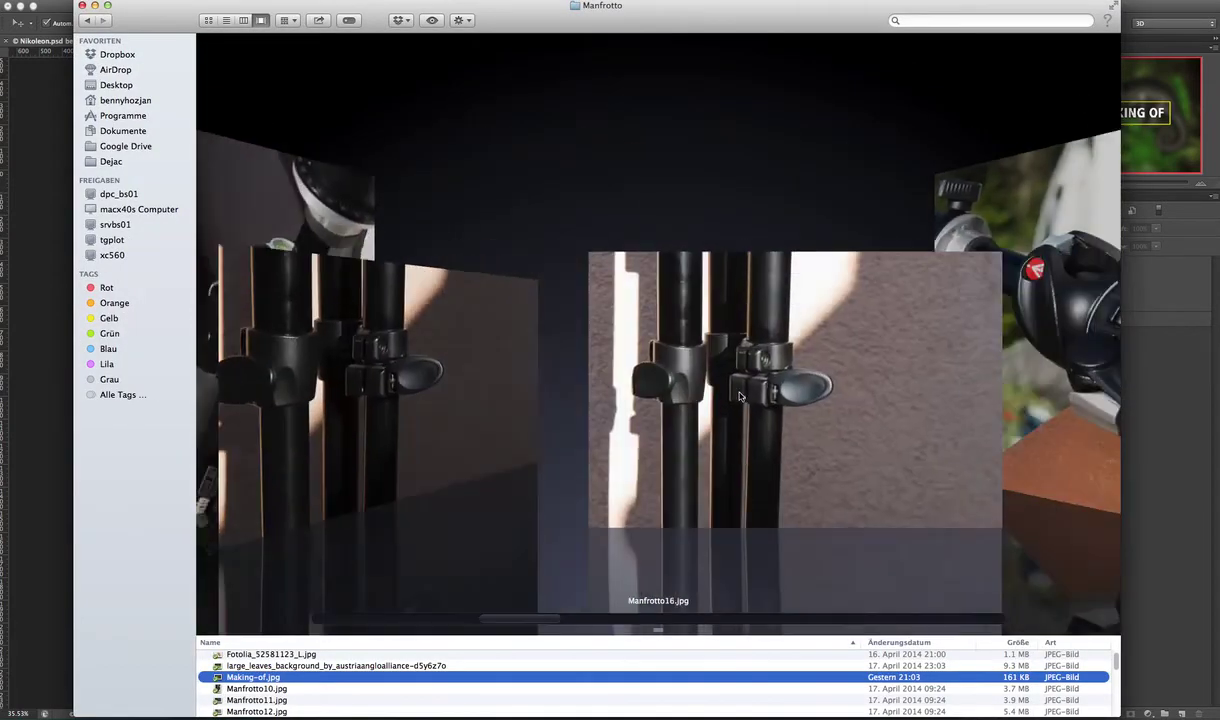
pyautogui.scroll(-10, 740, 397)
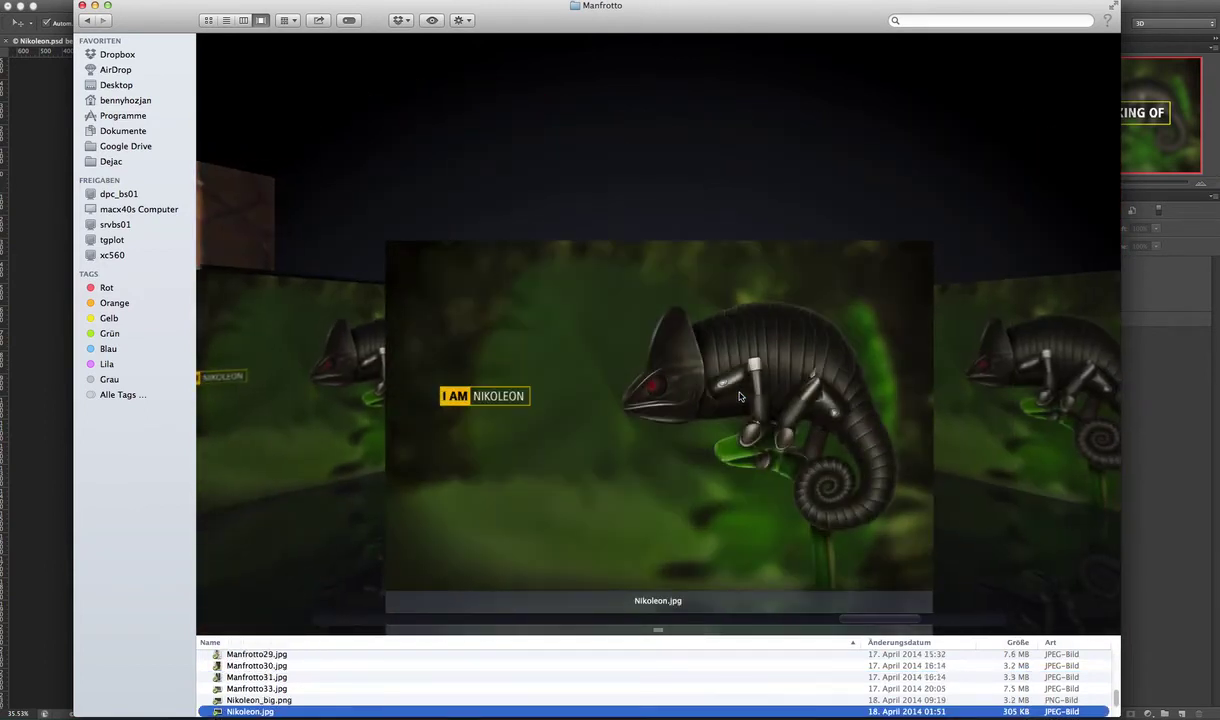
pyautogui.press('space')
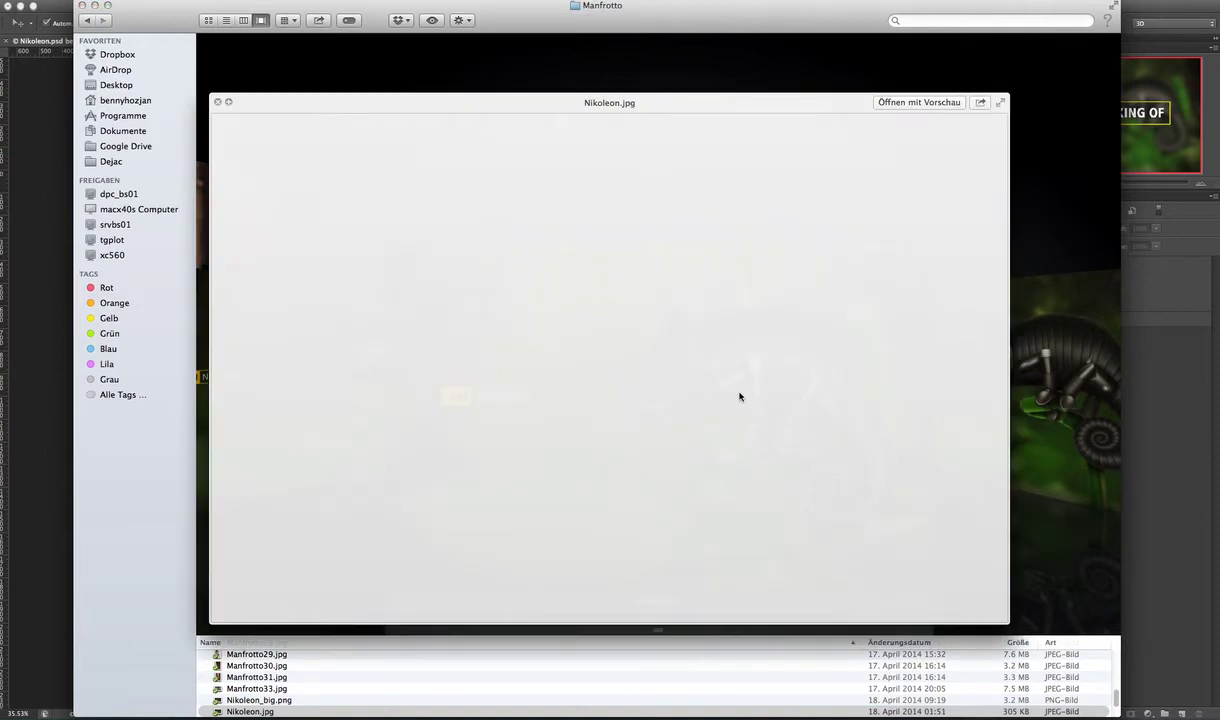
pyautogui.press('Up')
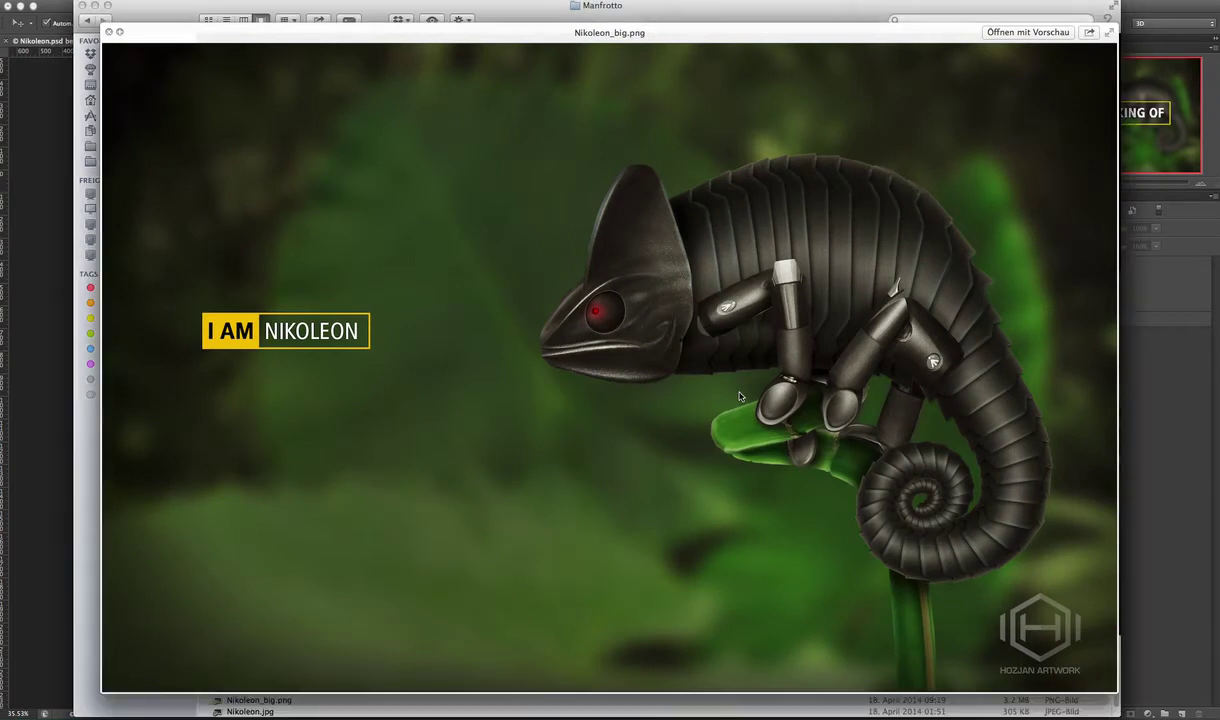
pyautogui.press('super+o')
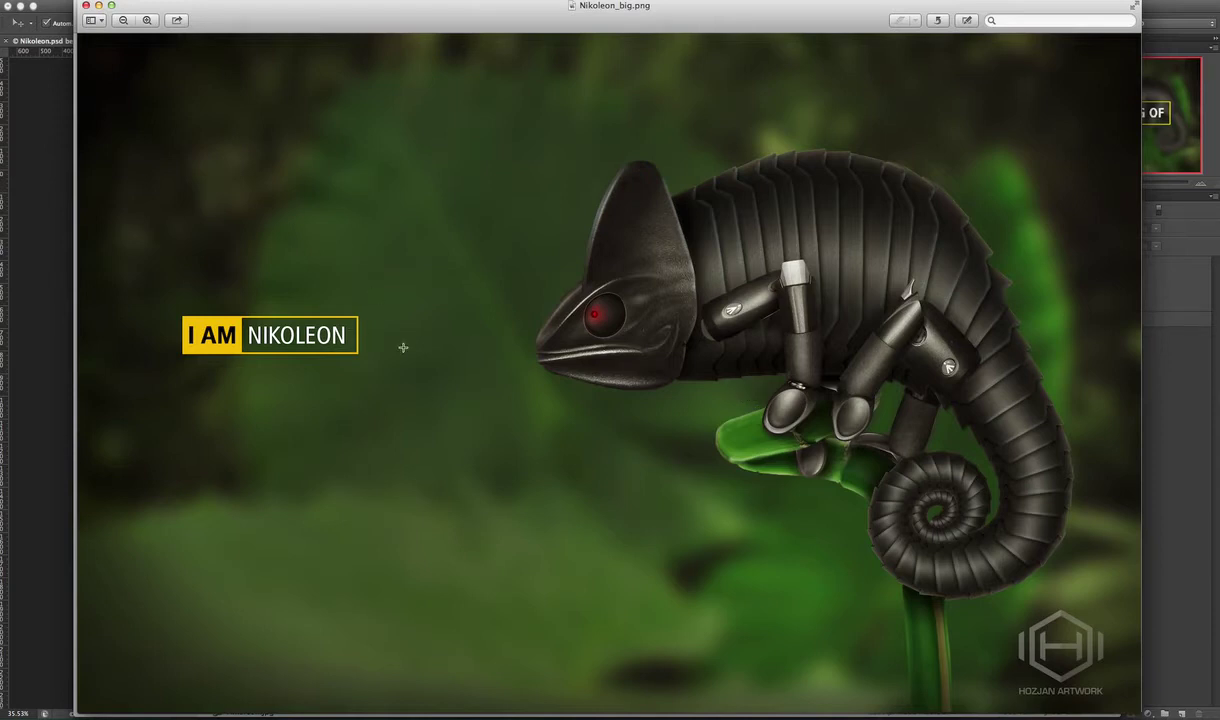
pyautogui.click(85, 5)
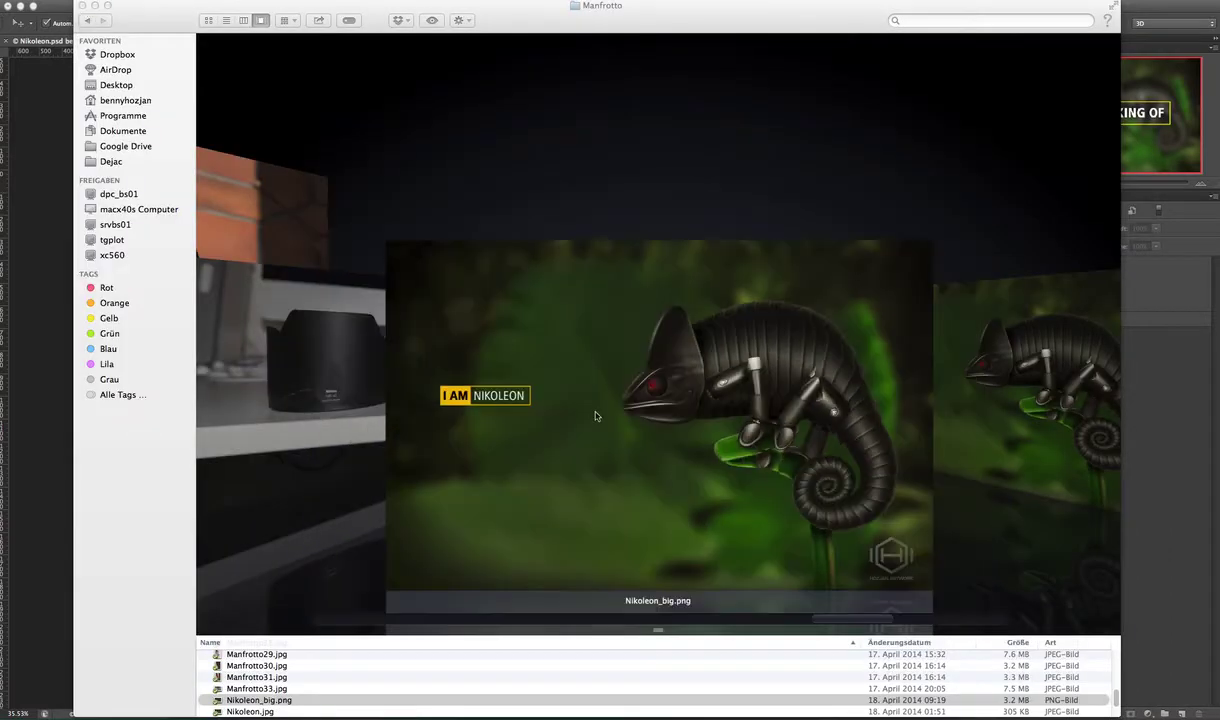
# - Open Nikoleon.jpg in Preview for viewing and return to the Manfrotto folder
pyautogui.click(988, 357)
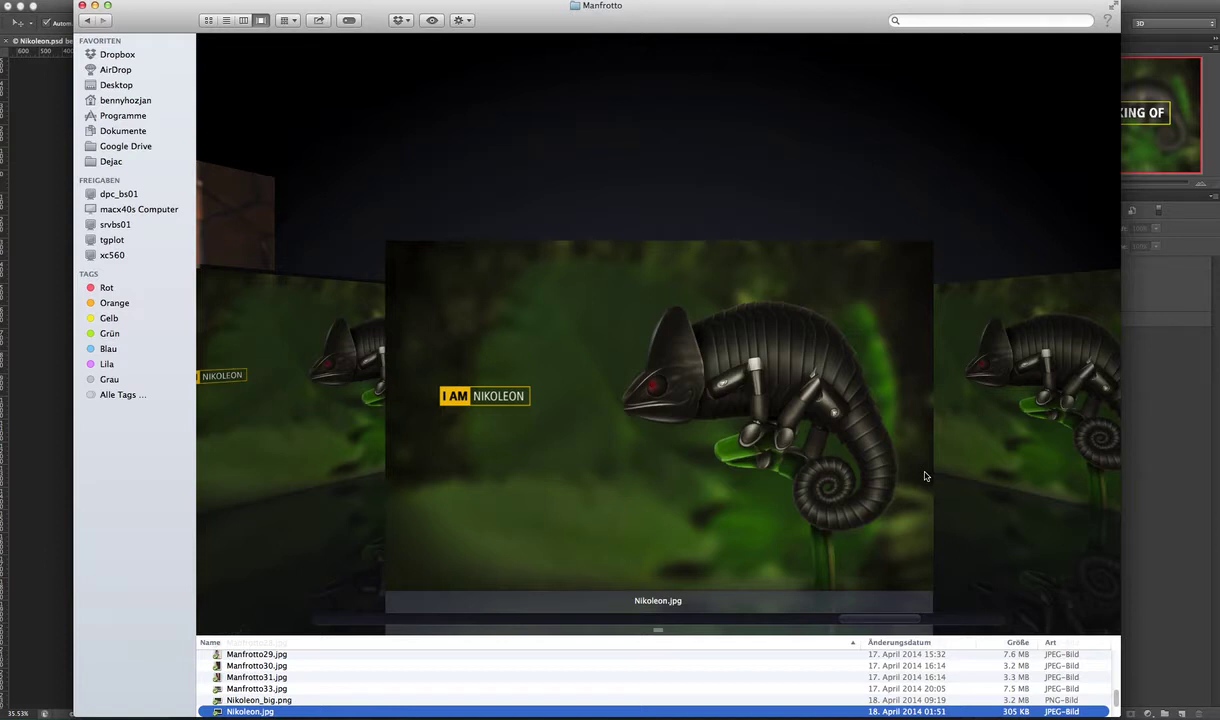
pyautogui.press('super+o')
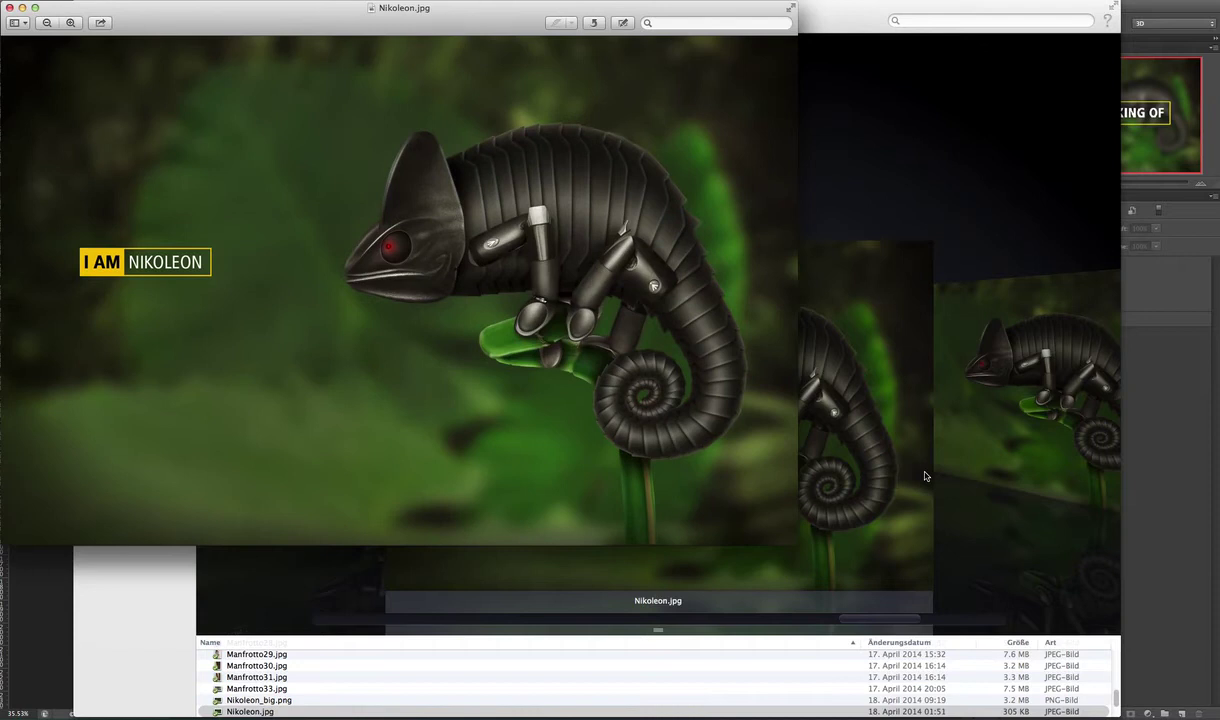
pyautogui.press('super+Tab')
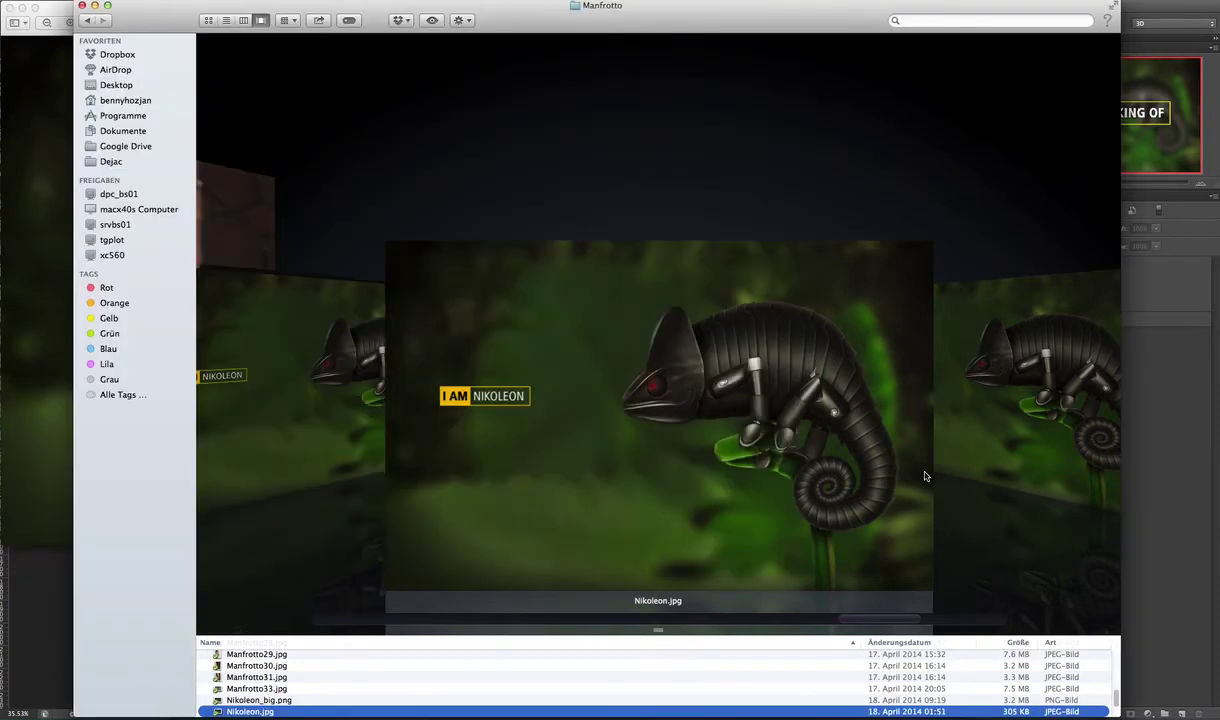
# - View the lens hood photo Manfrotto33.jpg enlarged in Preview and close all open image windows
pyautogui.press('Up')
pyautogui.press('Up')
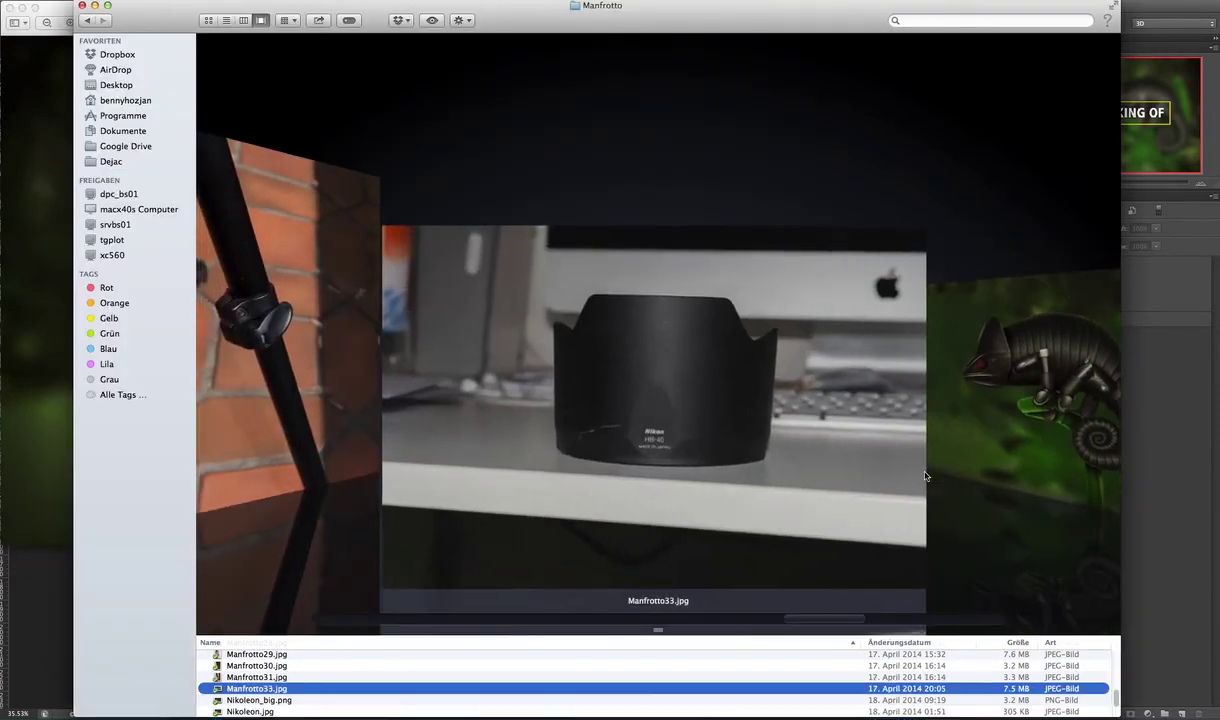
pyautogui.press('super+o')
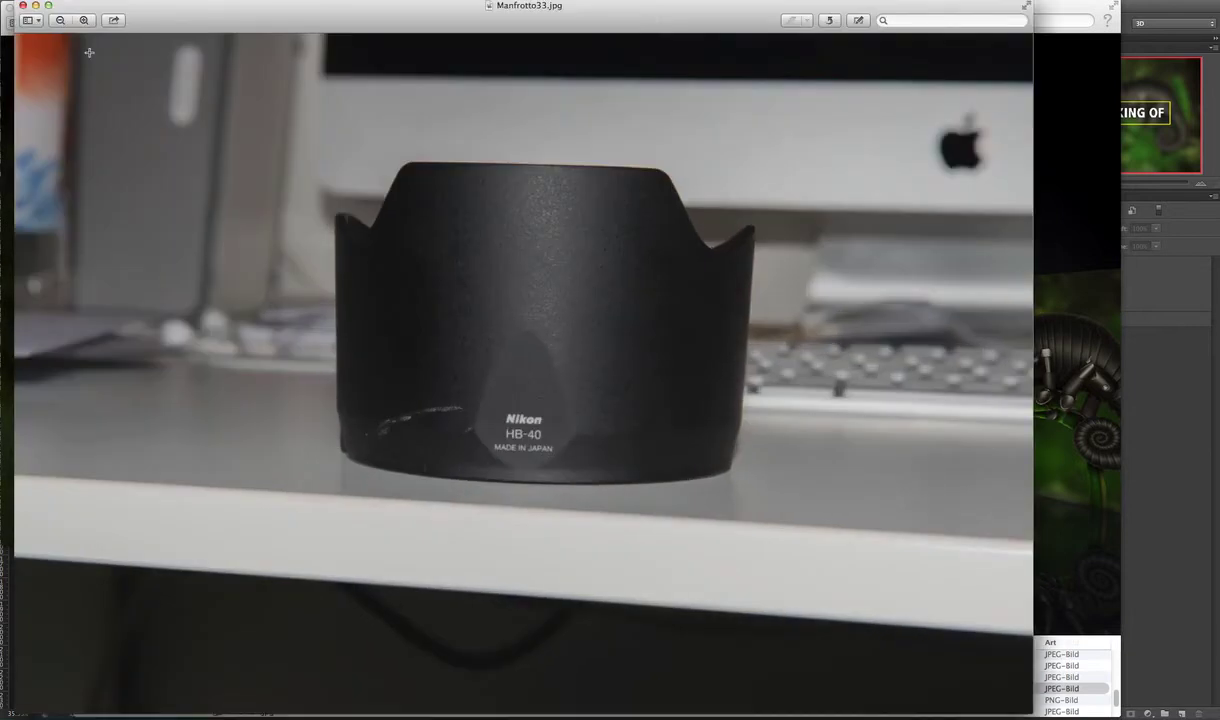
pyautogui.click(22, 6)
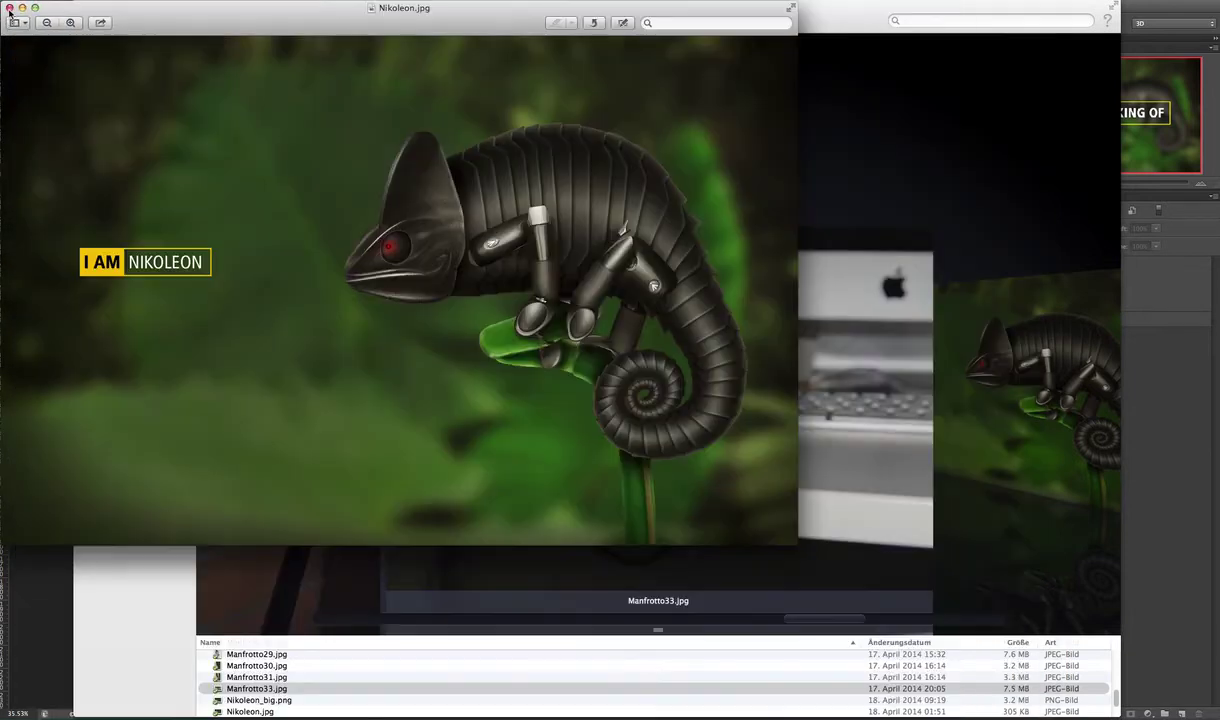
pyautogui.click(10, 8)
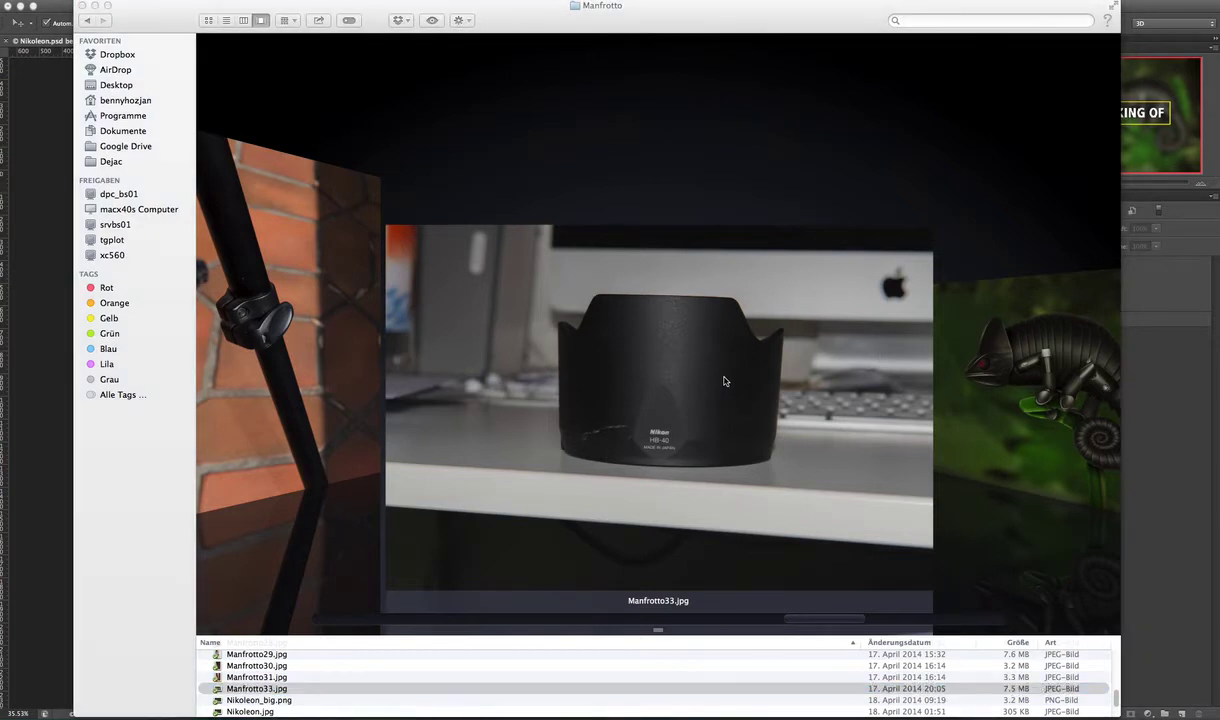
pyautogui.doubleClick(725, 381)
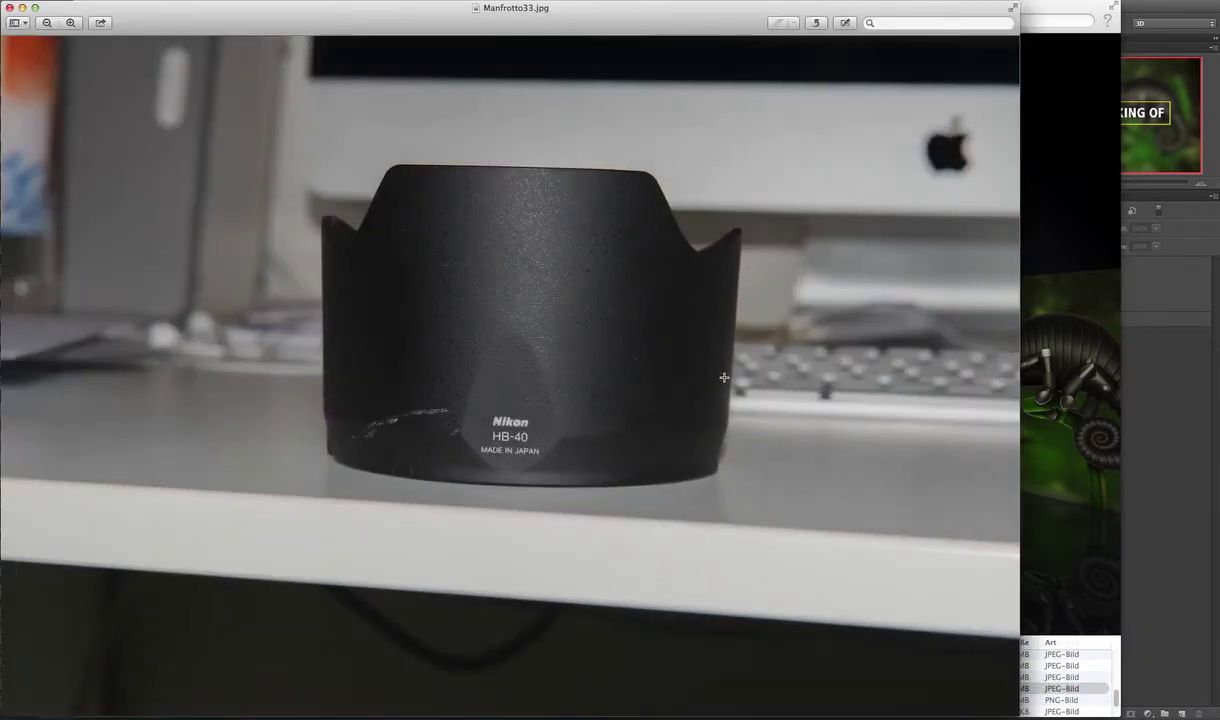
pyautogui.click(10, 8)
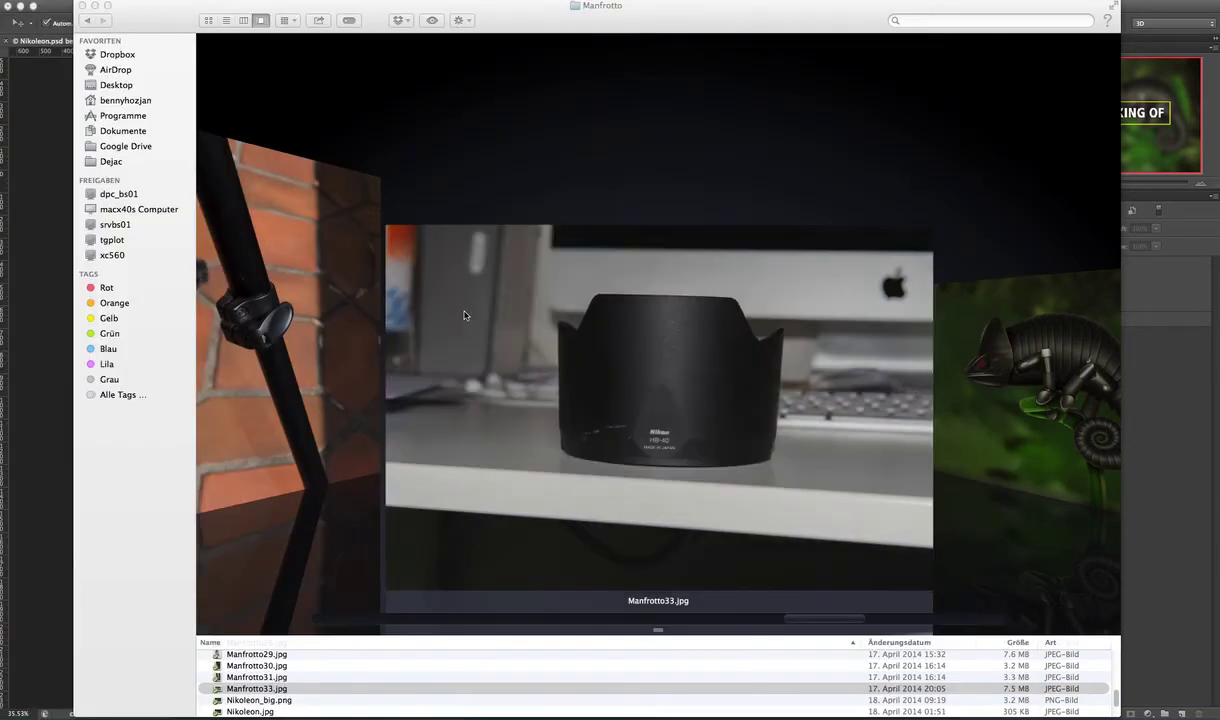
# - Look back through the tripod photos in the folder from Manfrotto31.jpg to Manfrotto21.jpg
pyautogui.click(320, 283)
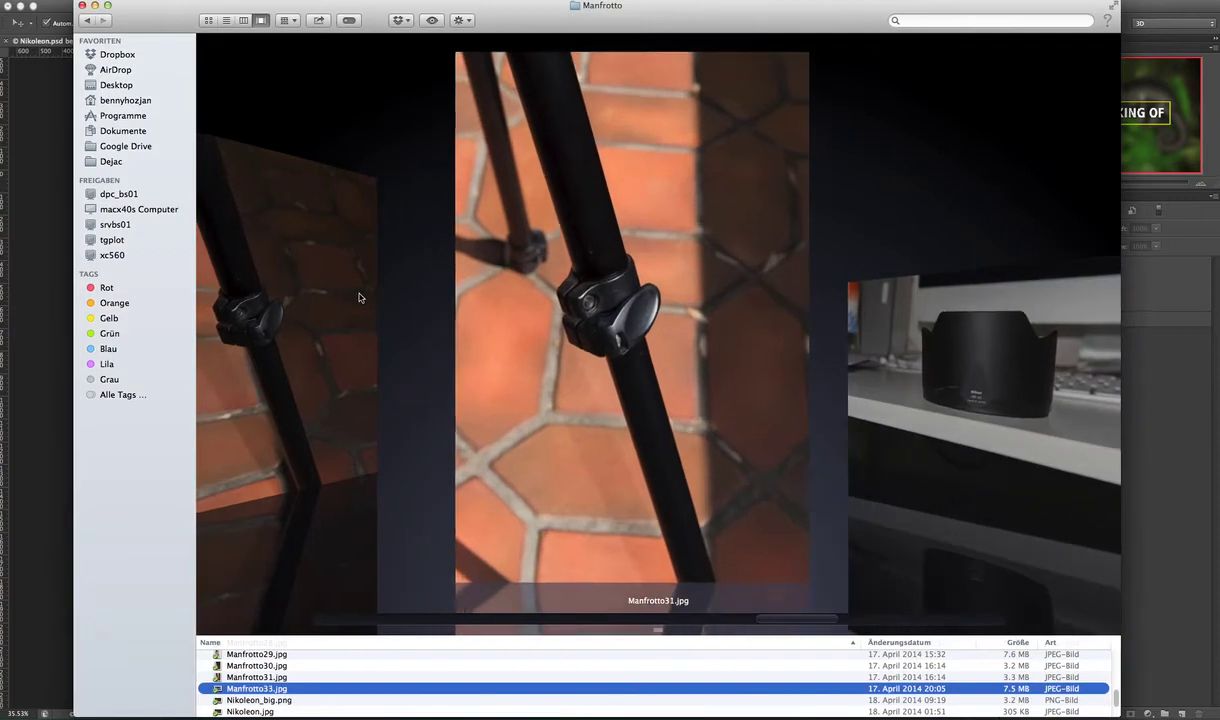
pyautogui.click(360, 297)
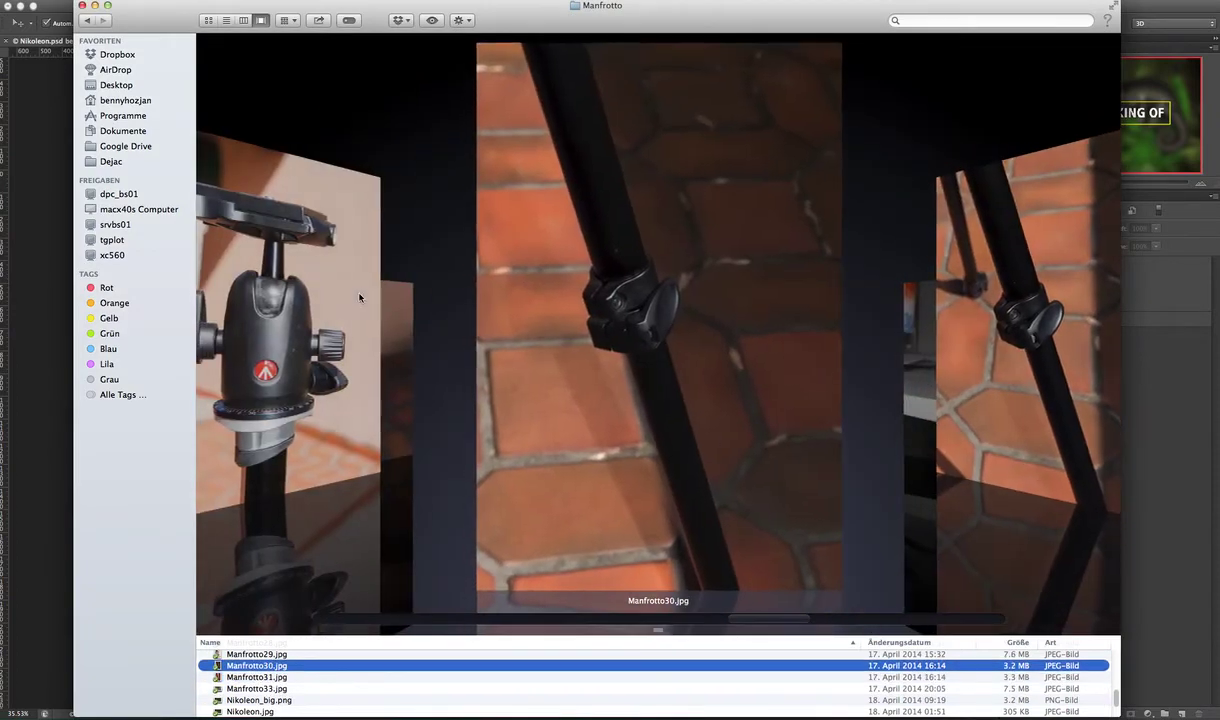
pyautogui.click(360, 297)
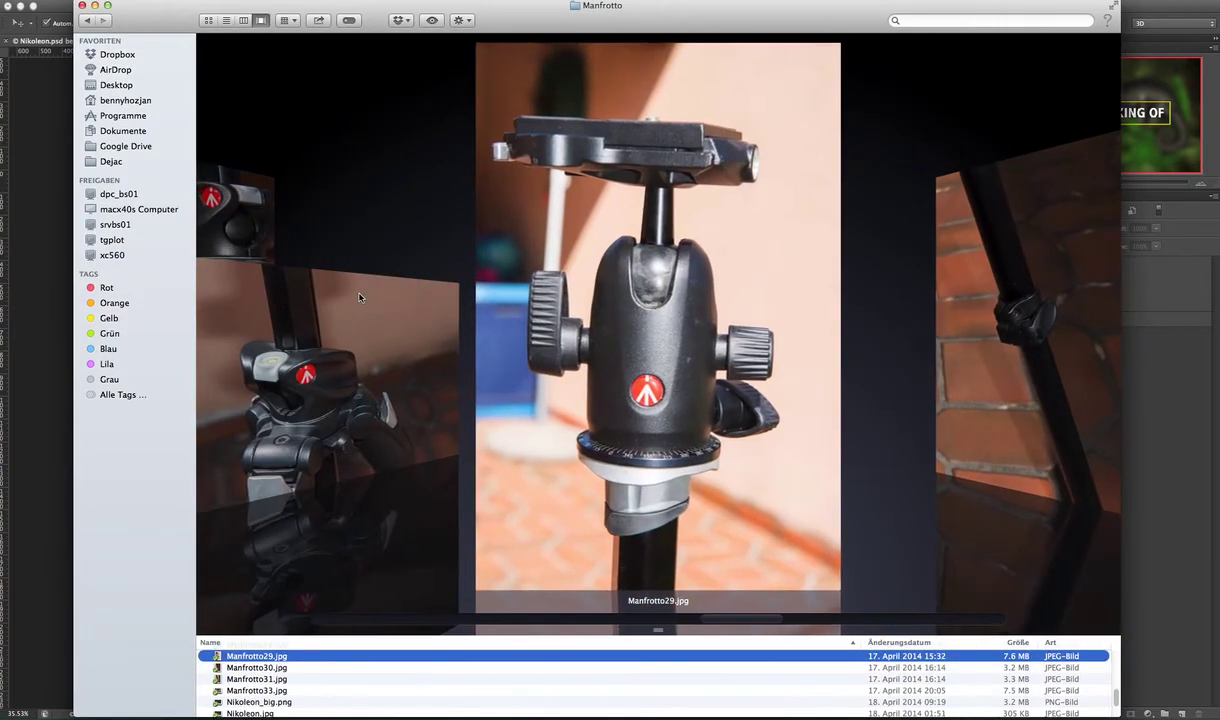
pyautogui.click(360, 297)
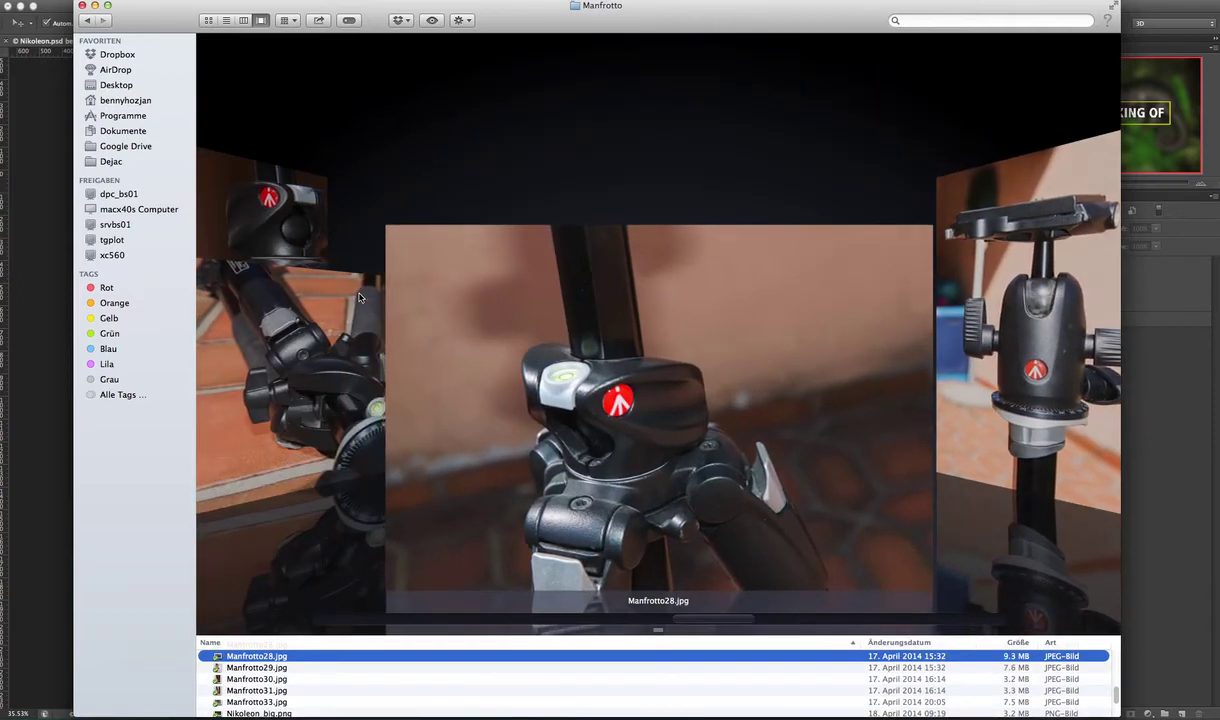
pyautogui.click(360, 297)
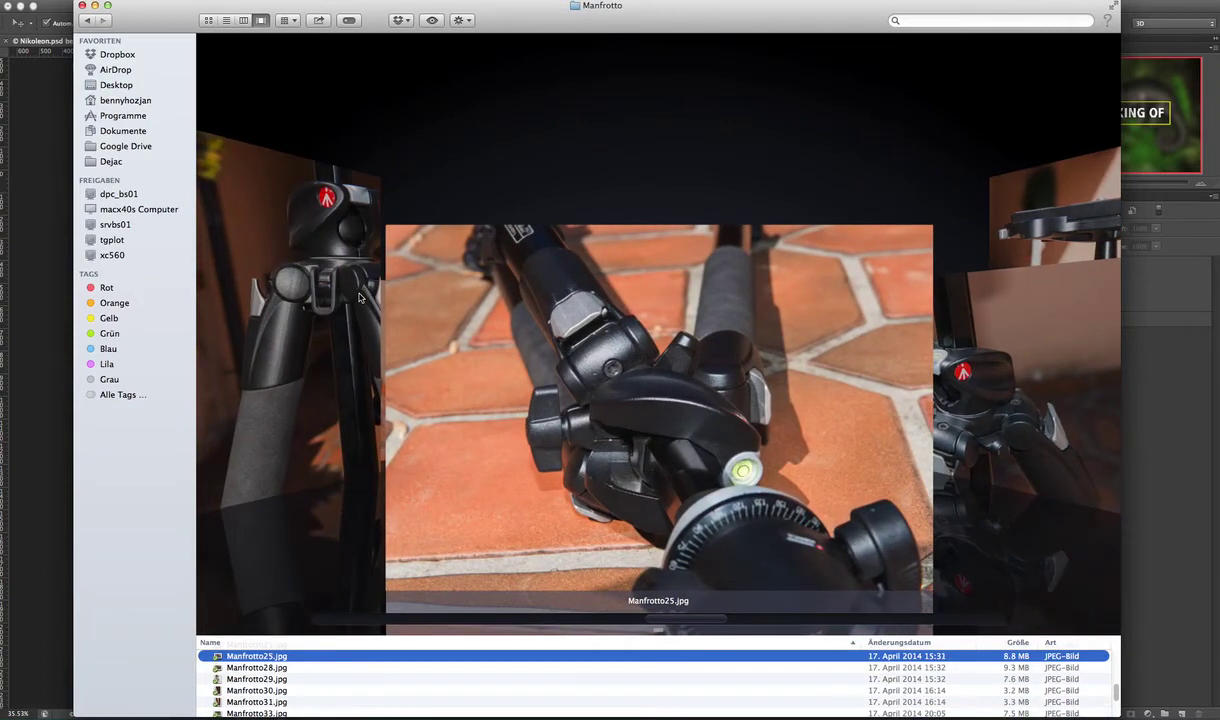
pyautogui.click(360, 297)
pyautogui.click(360, 297)
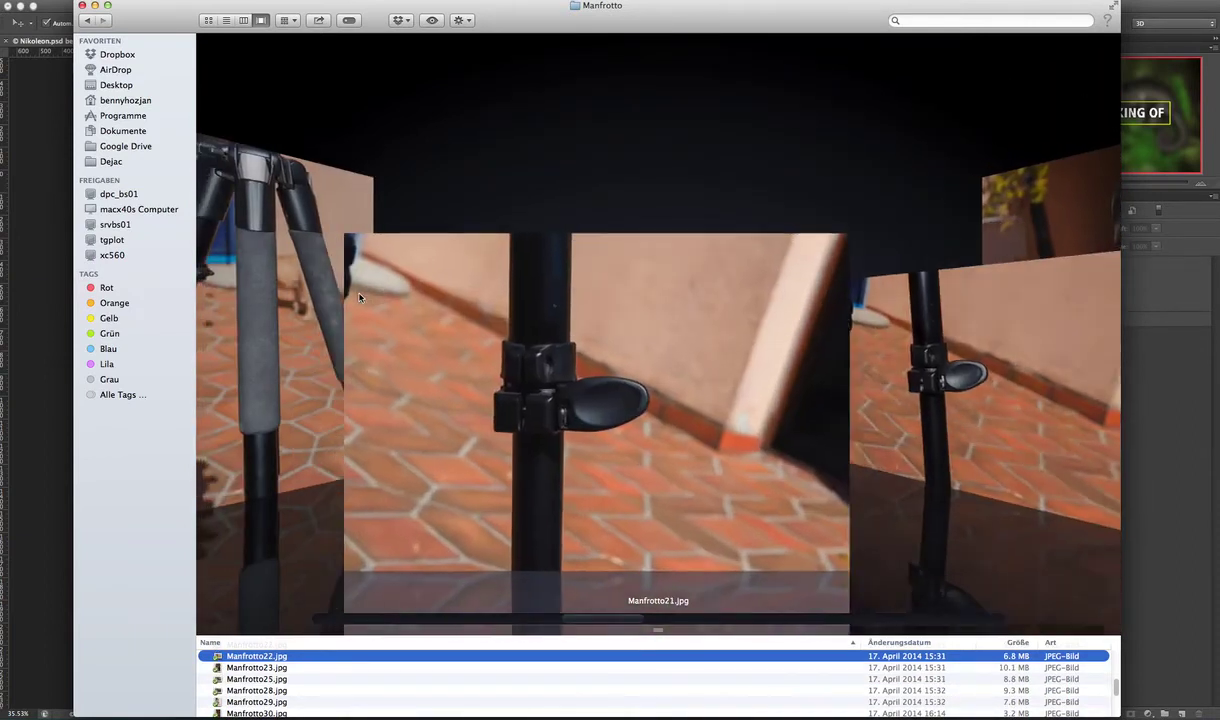
pyautogui.click(360, 297)
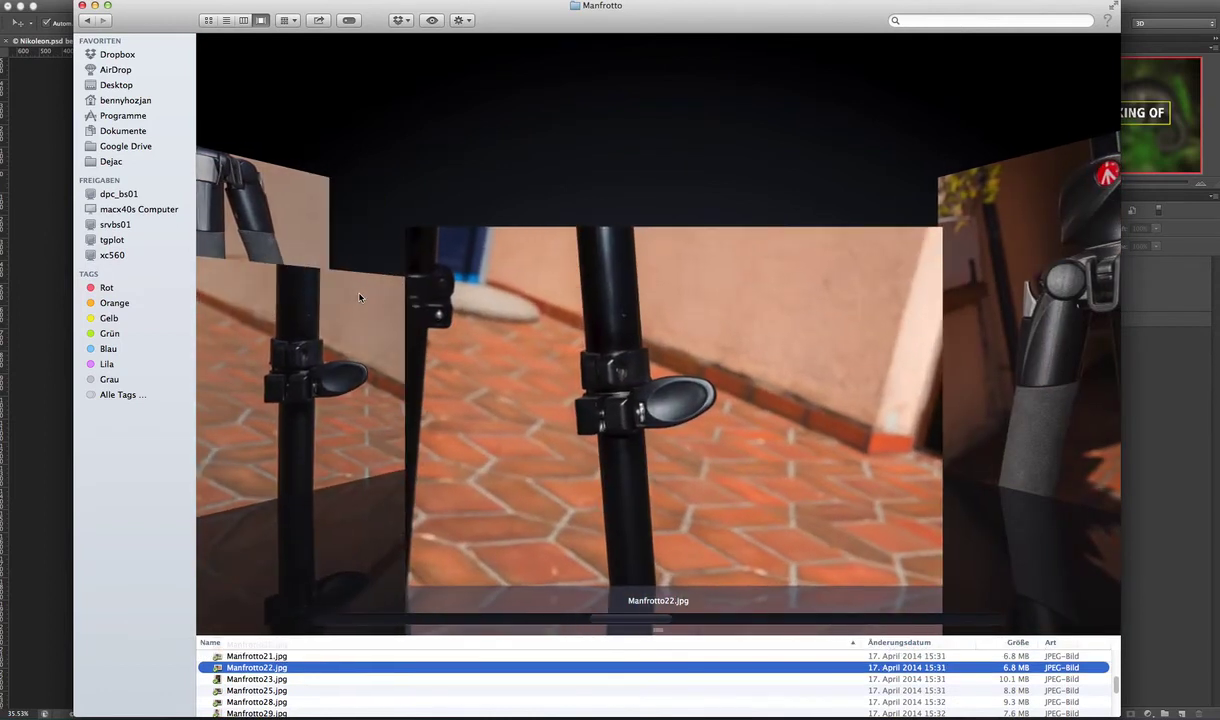
# - Browse back past the large leaves background to Fotolia_52581123_L.jpg and view the chameleon photo enlarged, closing its window after viewing
pyautogui.scroll(5, 360, 297)
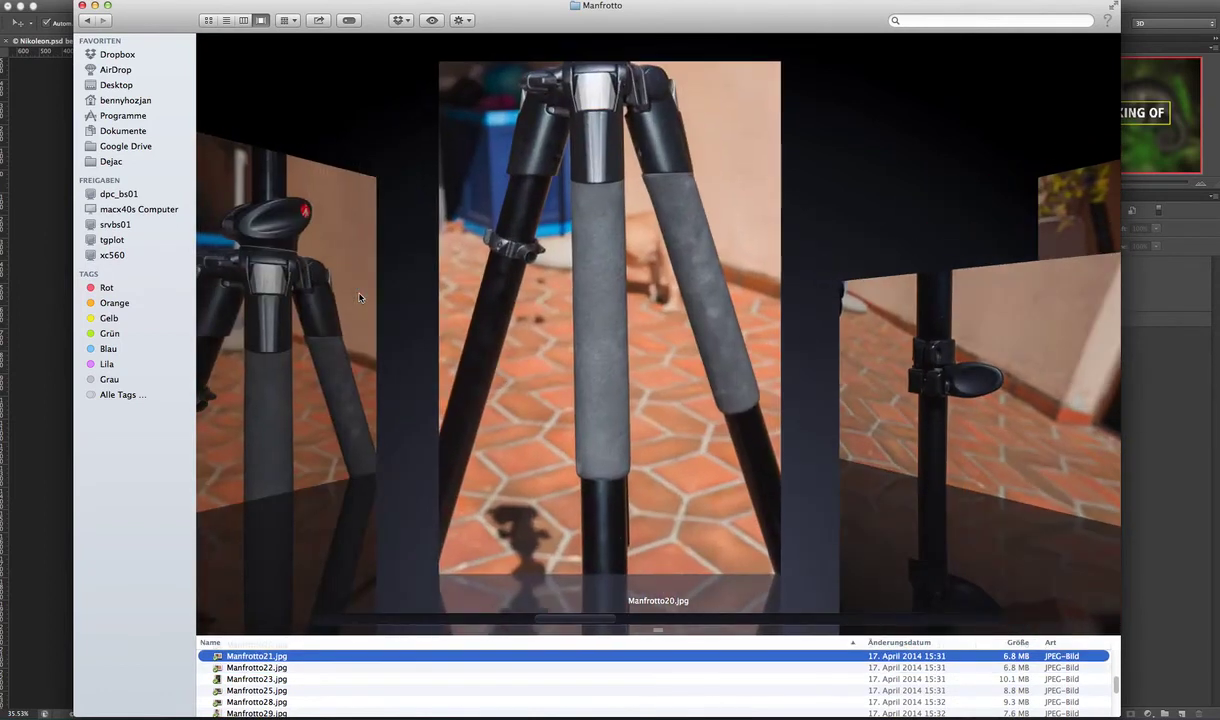
pyautogui.scroll(4, 360, 297)
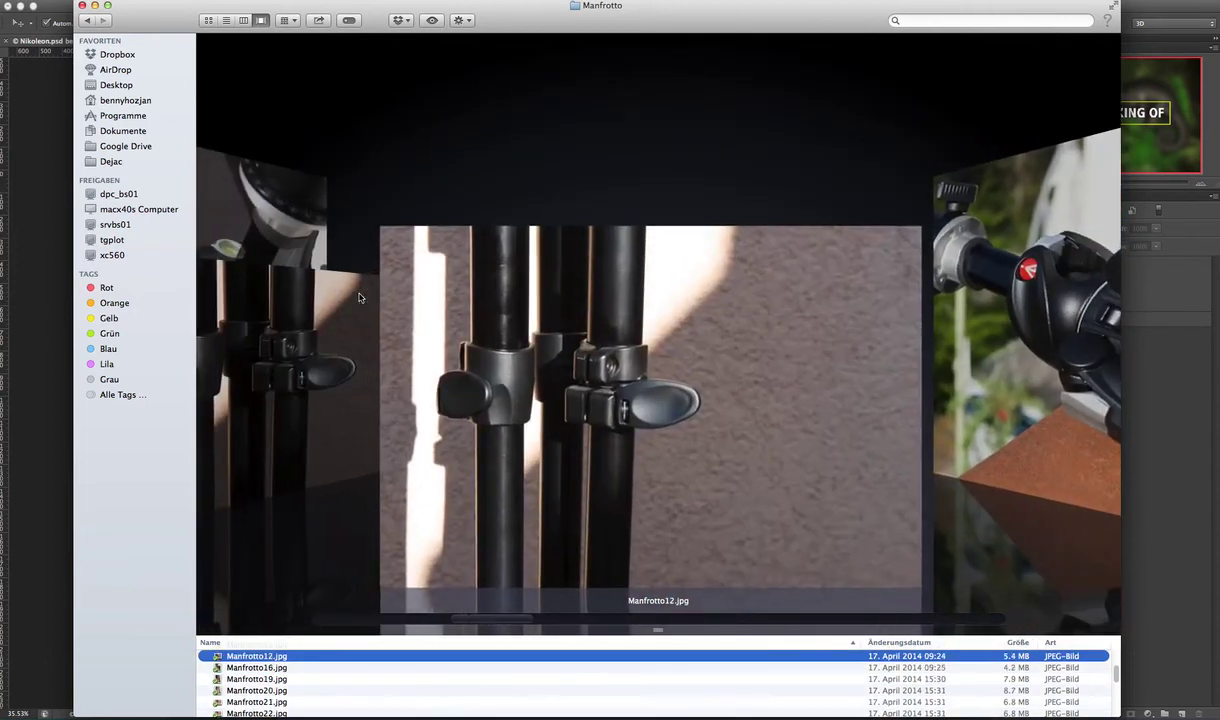
pyautogui.scroll(1, 360, 297)
pyautogui.scroll(3, 360, 297)
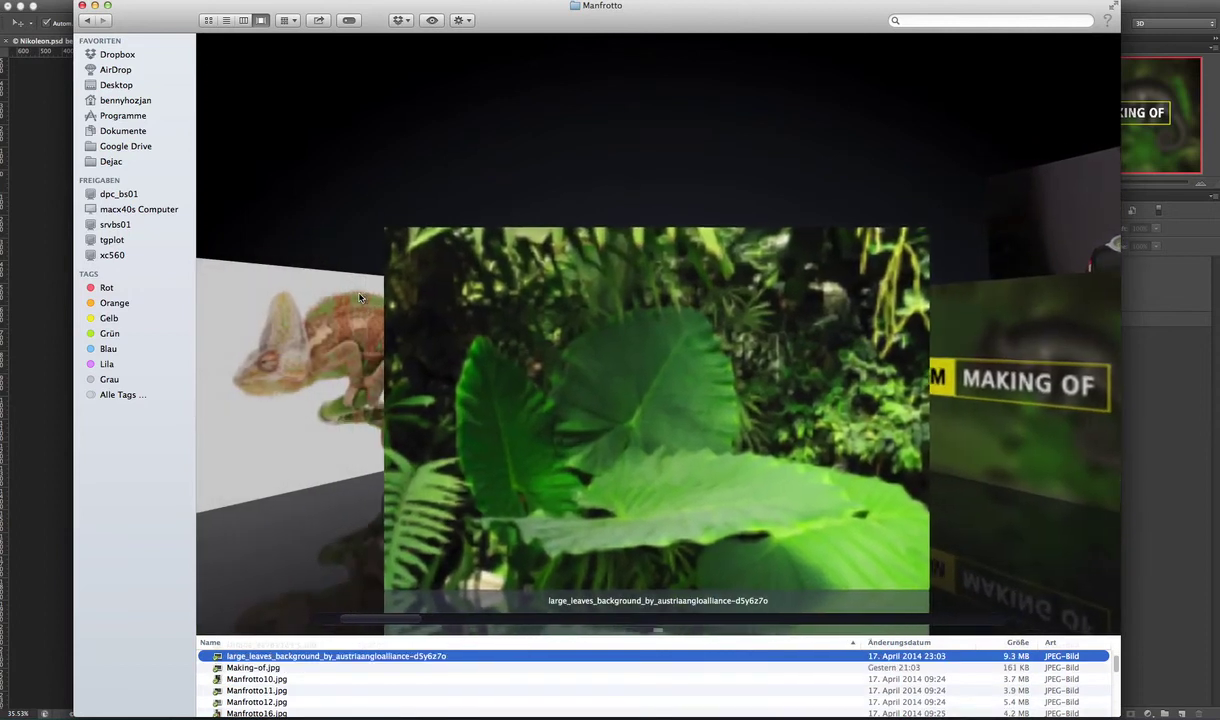
pyautogui.scroll(1, 360, 297)
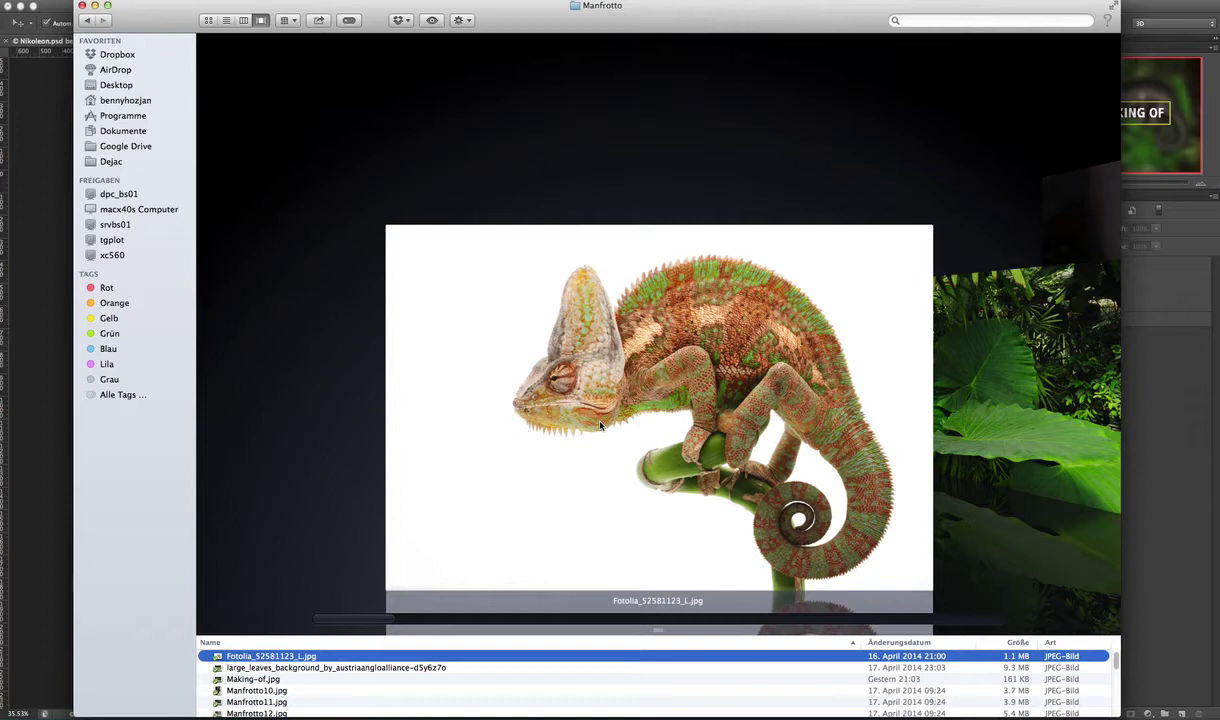
pyautogui.doubleClick(600, 425)
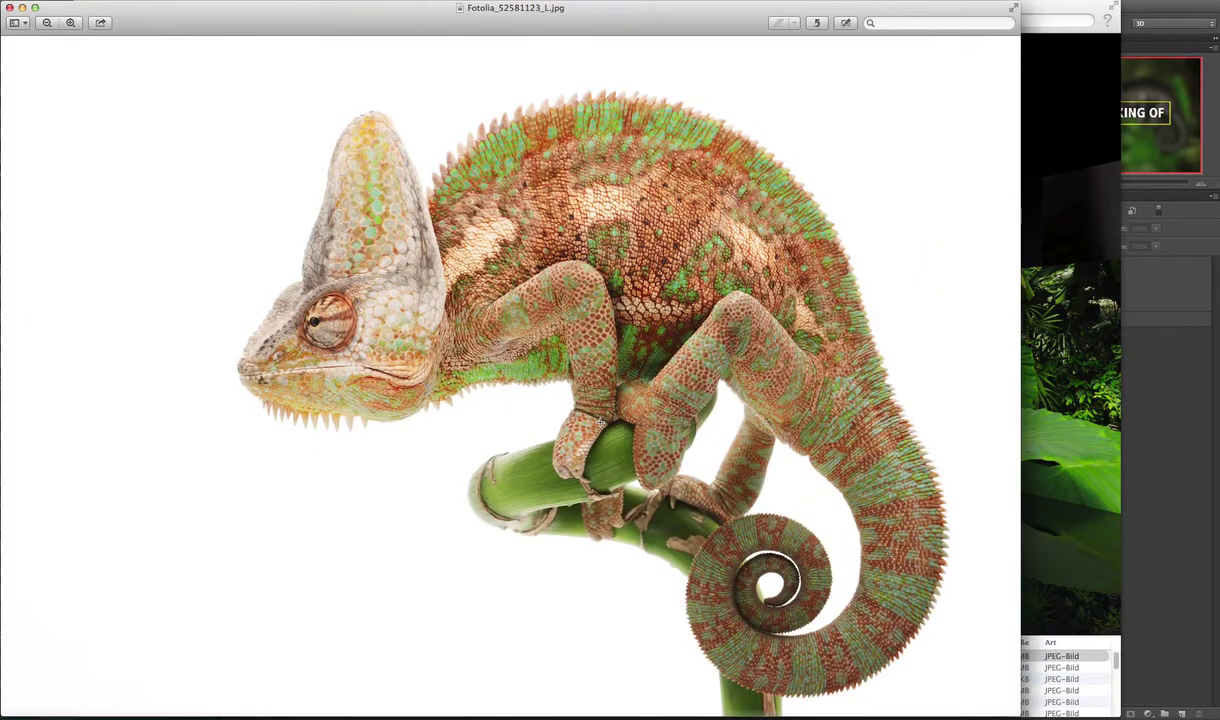
pyautogui.click(9, 7)
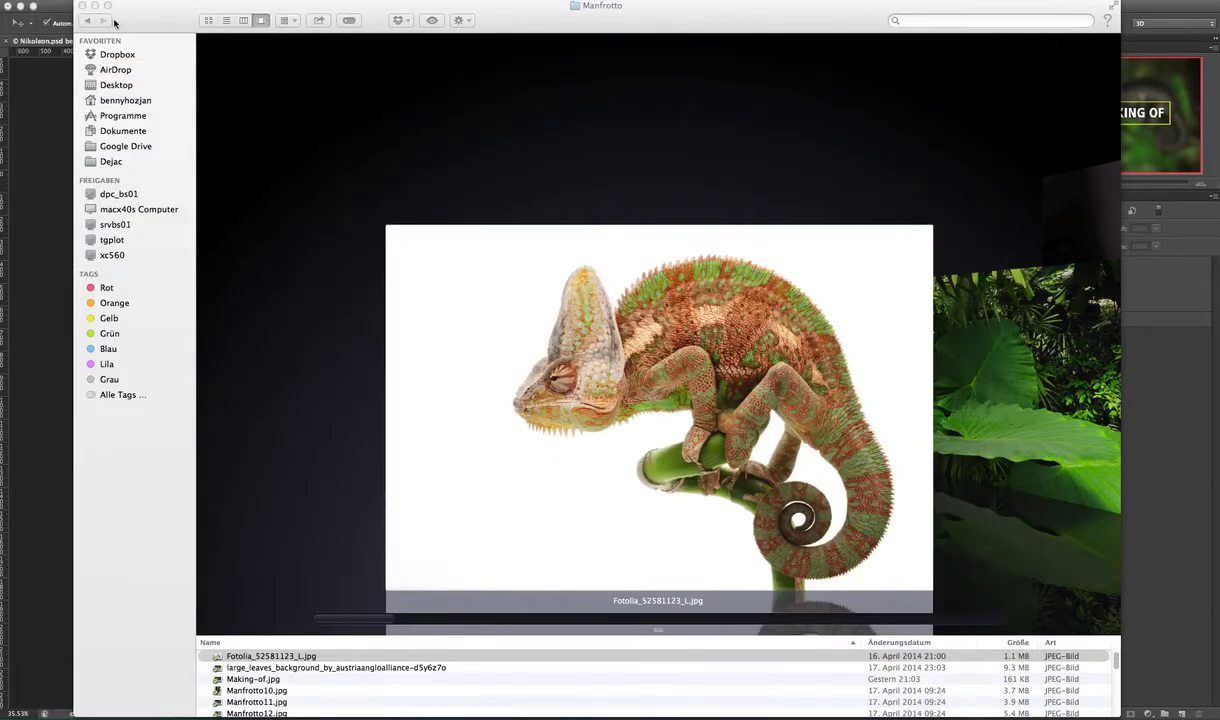
# - Minimise the folder window to return to Photoshop, hide the Making-of layer and select the Farbfüllung 1 layer in Gruppe 1
pyautogui.click(95, 6)
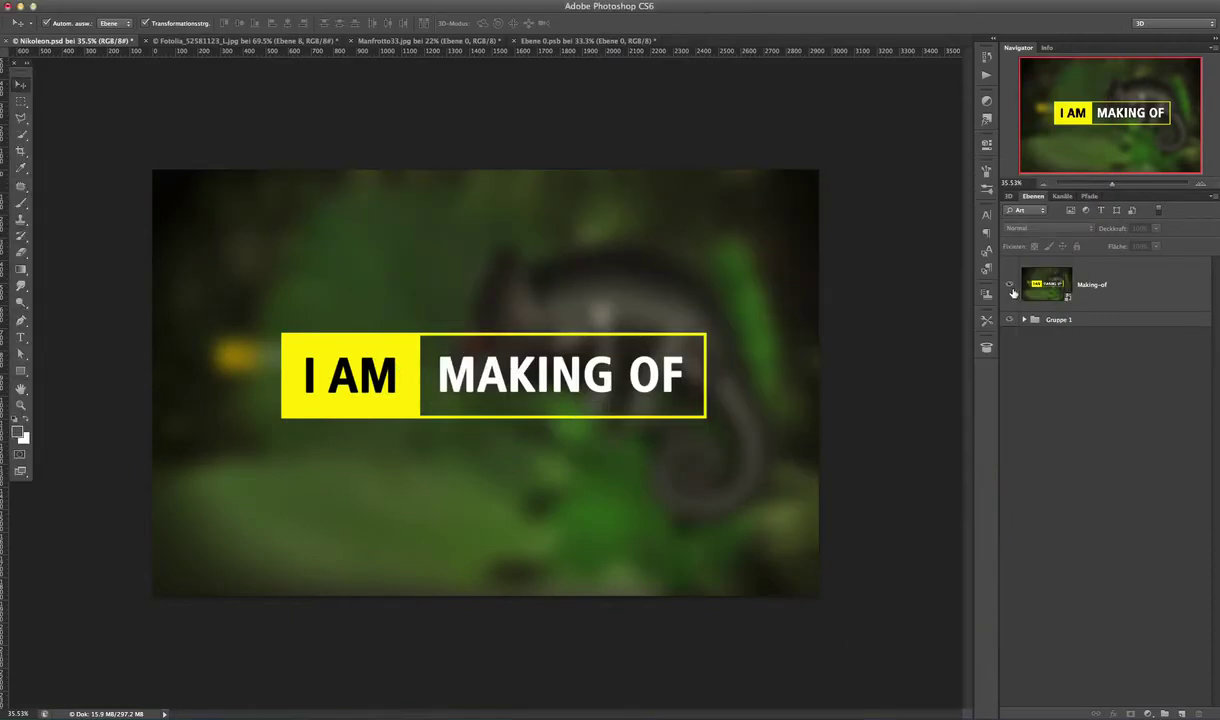
pyautogui.click(1009, 286)
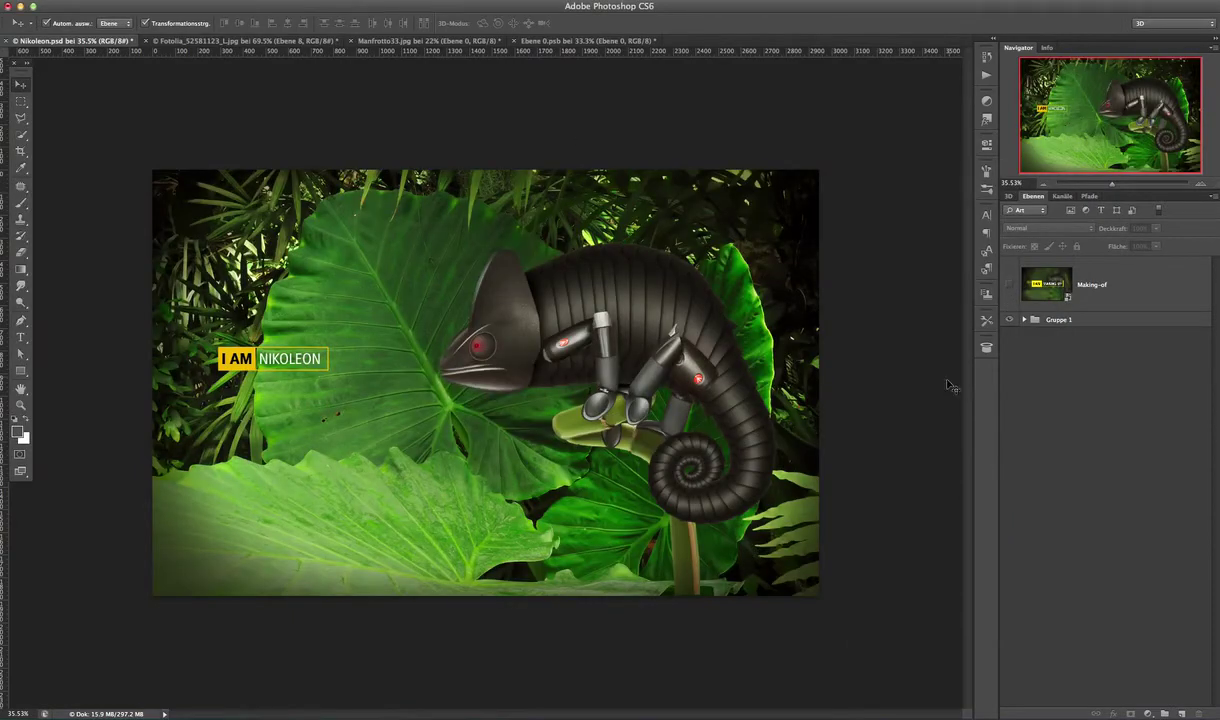
pyautogui.click(603, 418)
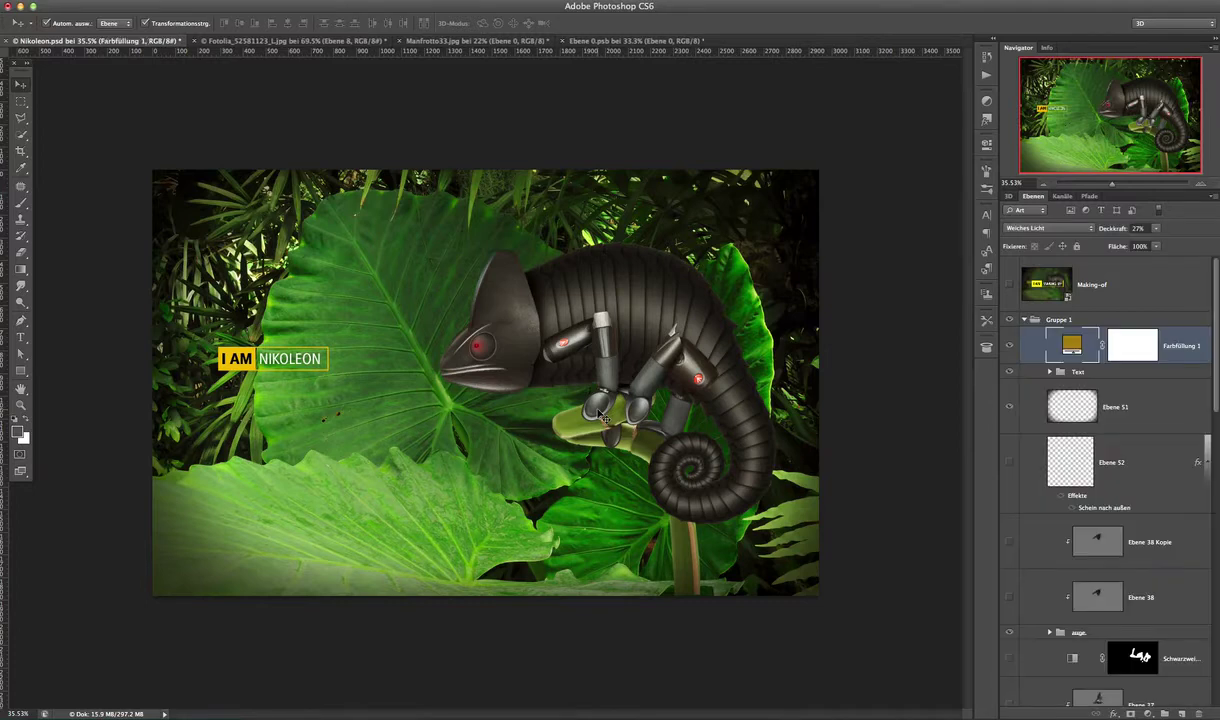
# - Hide the Farbfüllung 1 layer, the Text group and the Ebene 51 vignette layer
pyautogui.click(1009, 345)
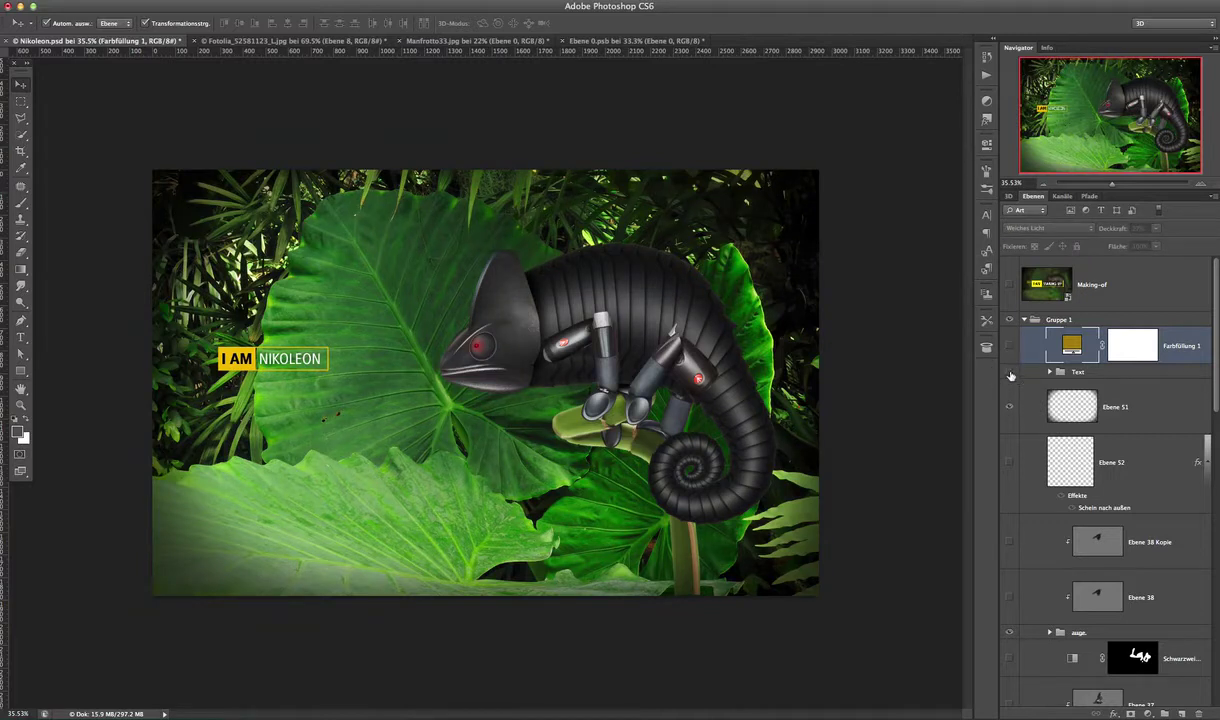
pyautogui.click(1009, 373)
pyautogui.click(1009, 407)
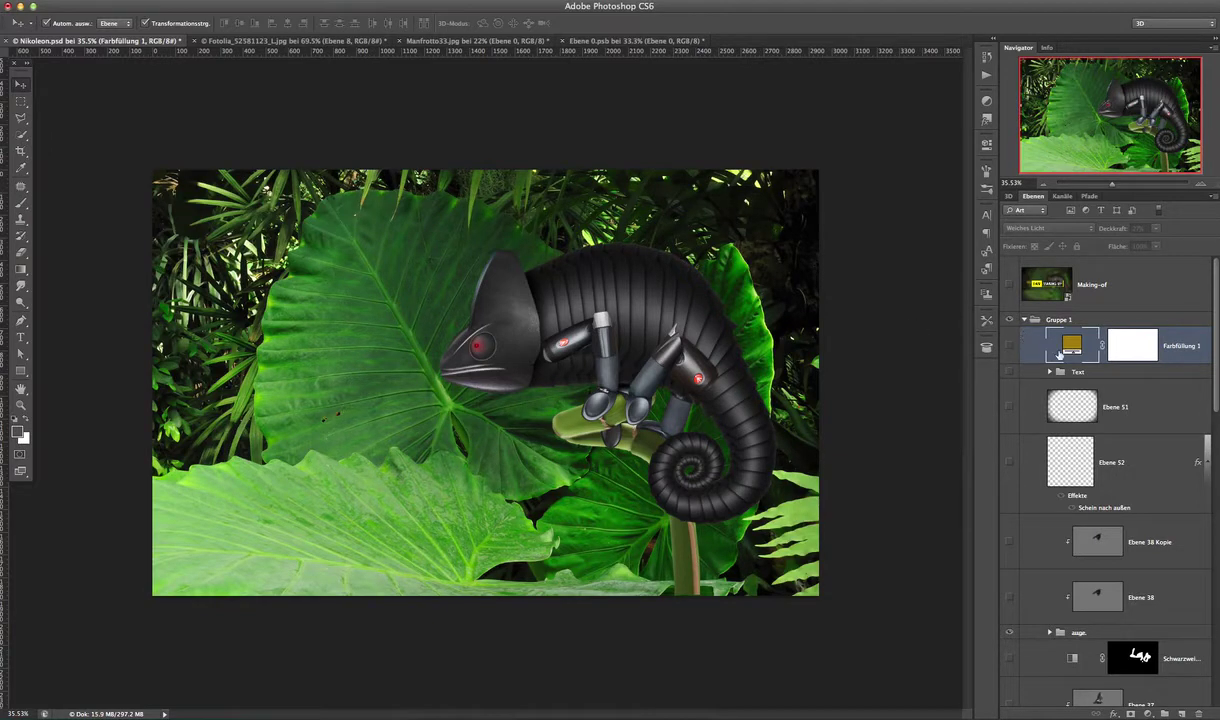
# - Show the Farbton/Sättigung 1 layer and the masked brightness adjustment layer clipped to the large leaves background
pyautogui.click(1213, 362)
pyautogui.moveTo(1213, 362); pyautogui.dragTo(1213, 660)
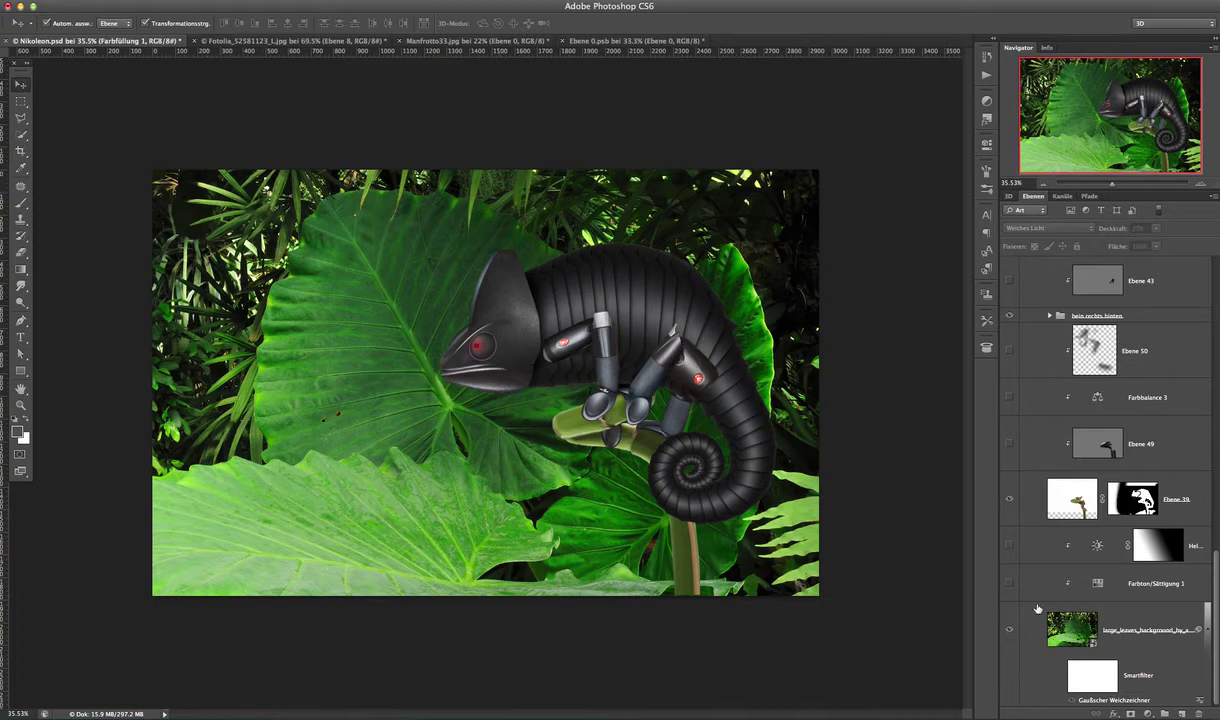
pyautogui.click(1010, 584)
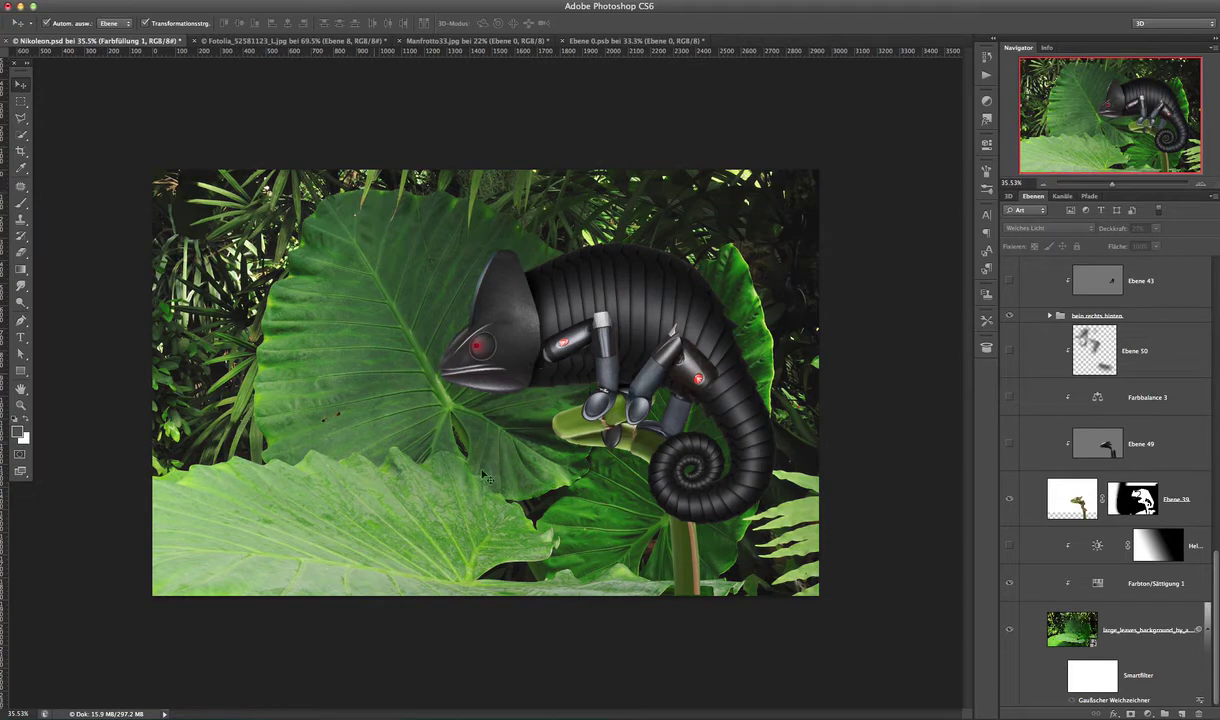
pyautogui.click(1010, 545)
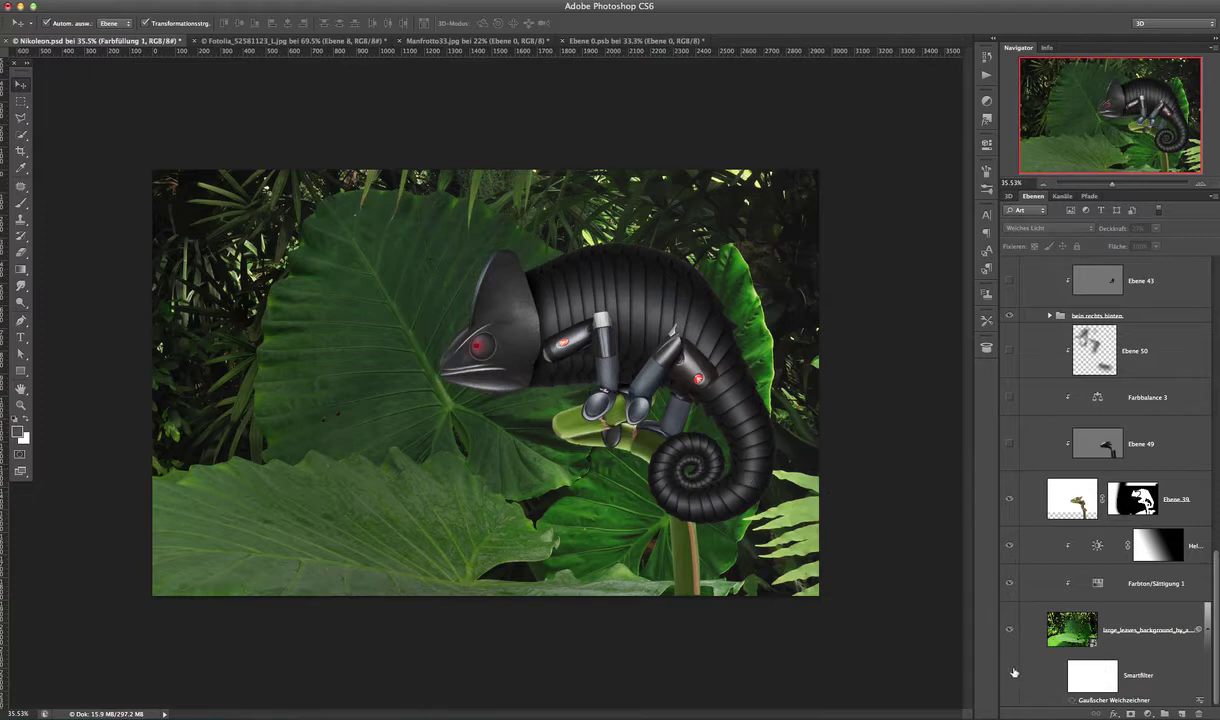
# - Hide and reshow the large leaves background, select it and turn on its Gaußscher Weichzeichner smart filter
pyautogui.click(1009, 629)
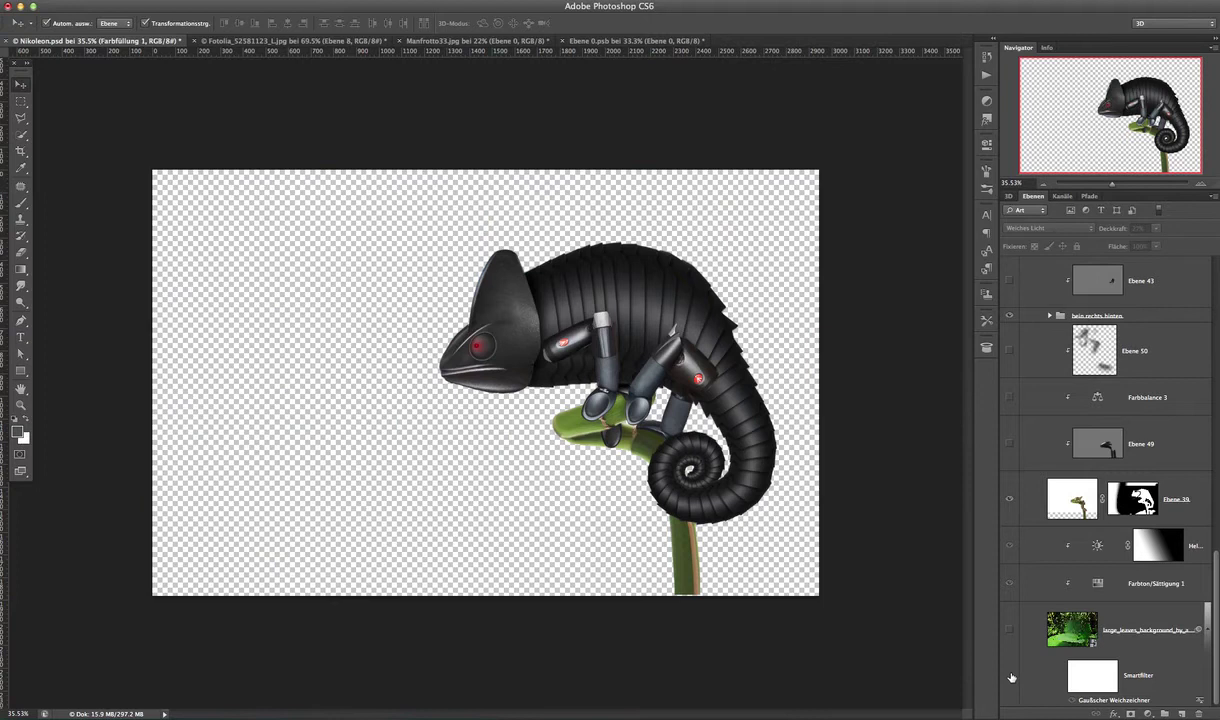
pyautogui.click(1009, 629)
pyautogui.click(1061, 675)
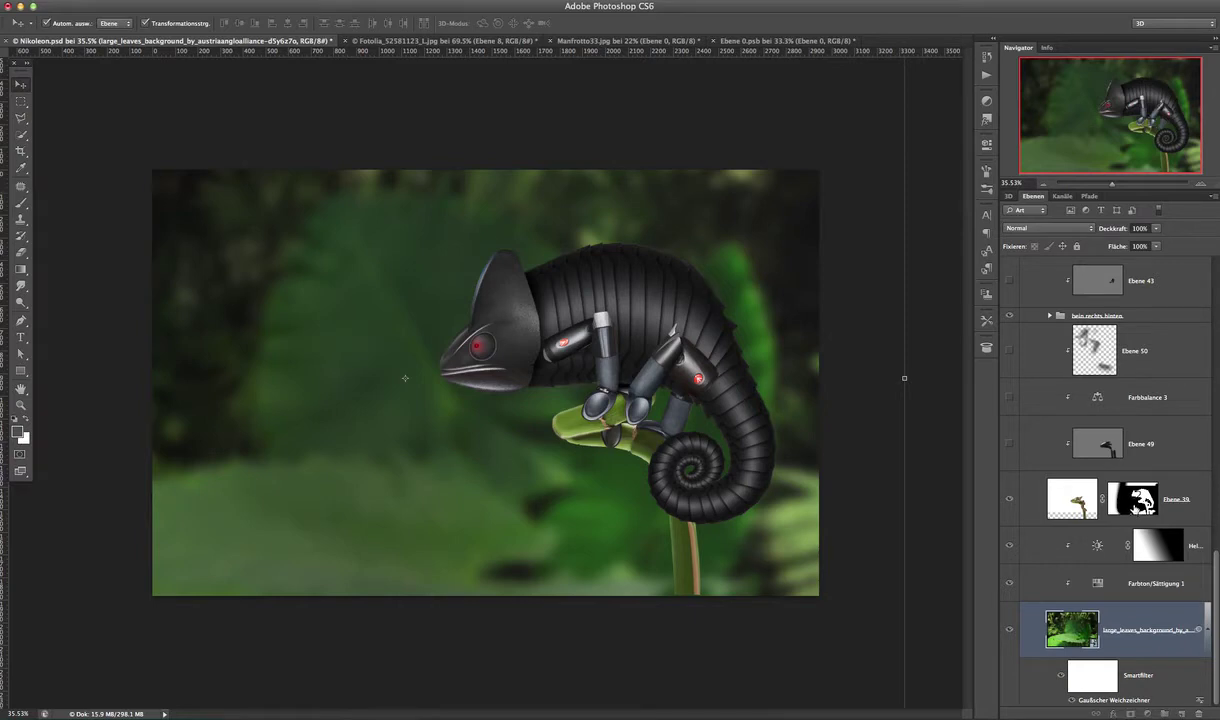
# - Disable the layer mask of the branch layer Ebene 39 and show only that layer
pyautogui.keyDown('shift'); pyautogui.click(1133, 506); pyautogui.keyUp('shift')
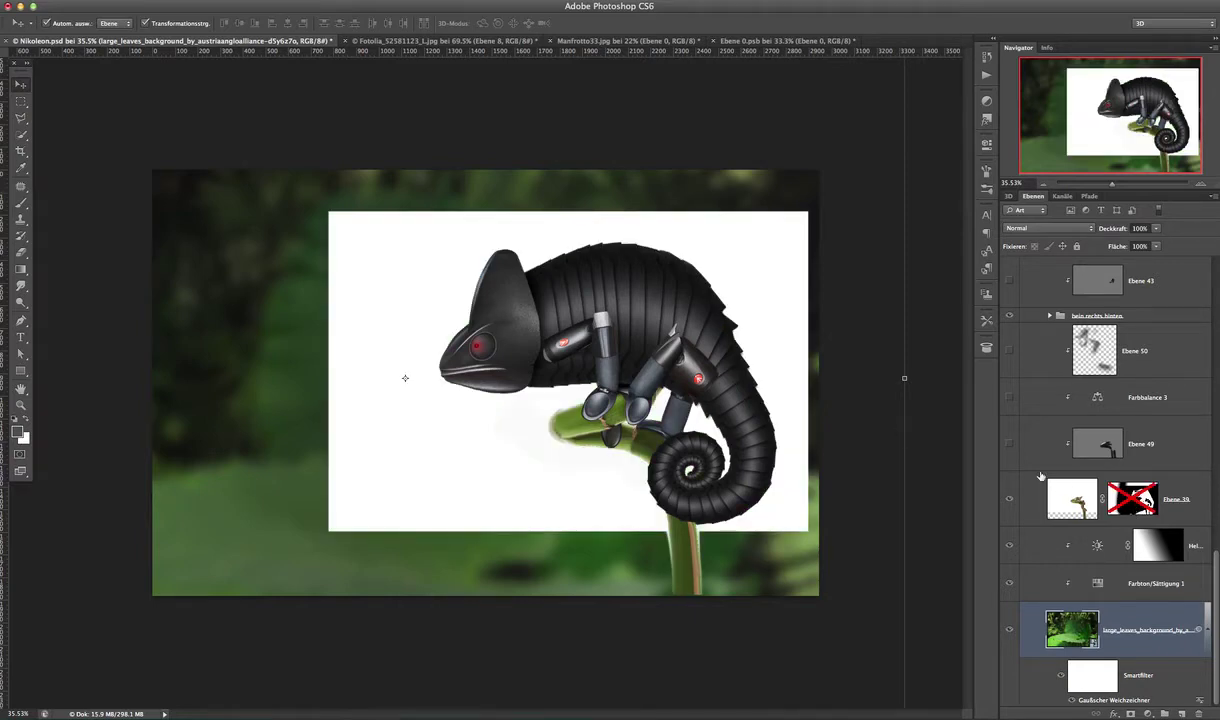
pyautogui.keyDown('alt'); pyautogui.click(1009, 500); pyautogui.keyUp('alt')
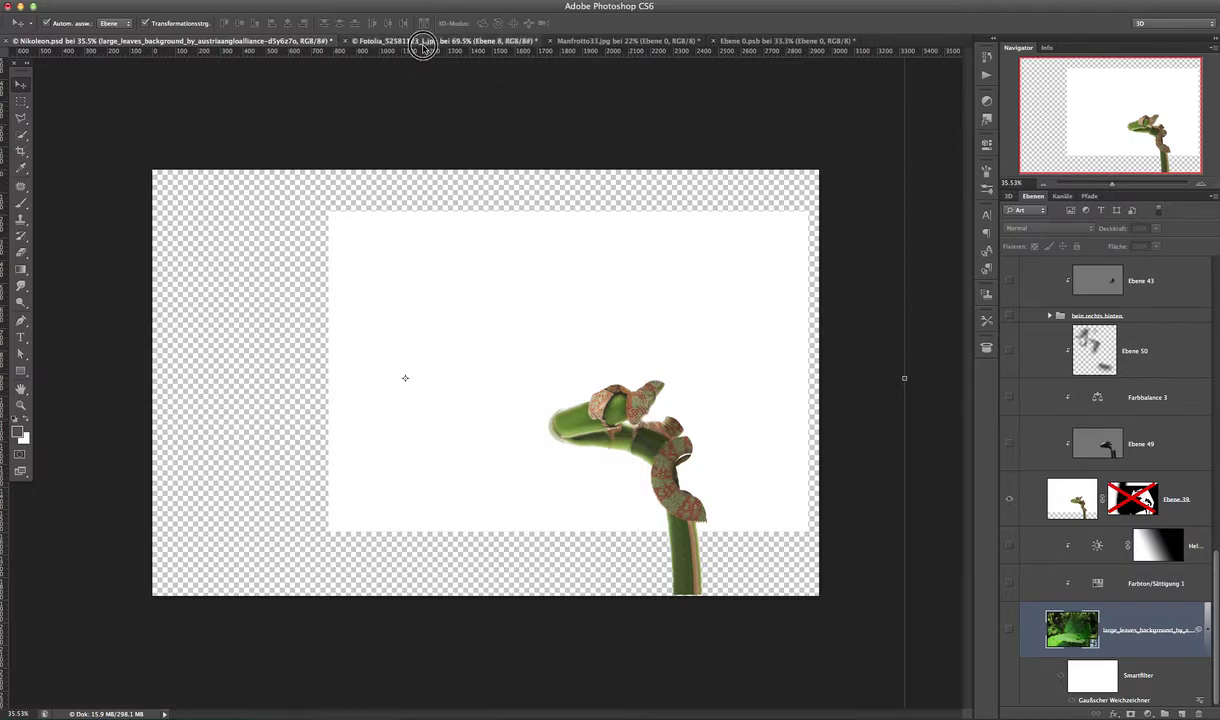
# - Switch to Fotolia_52581123_L.jpg, deselect the active layer and examine the grey shapes over the chameleon's head and front leg up close
pyautogui.click(427, 42)
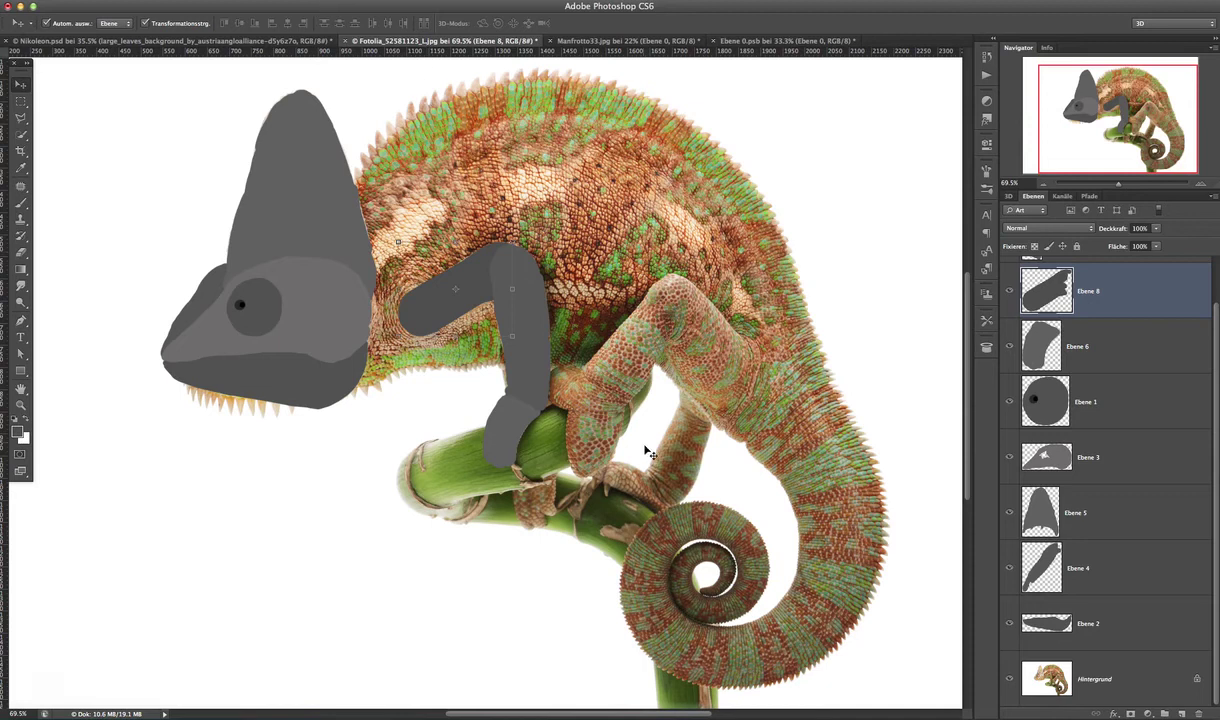
pyautogui.click(858, 385)
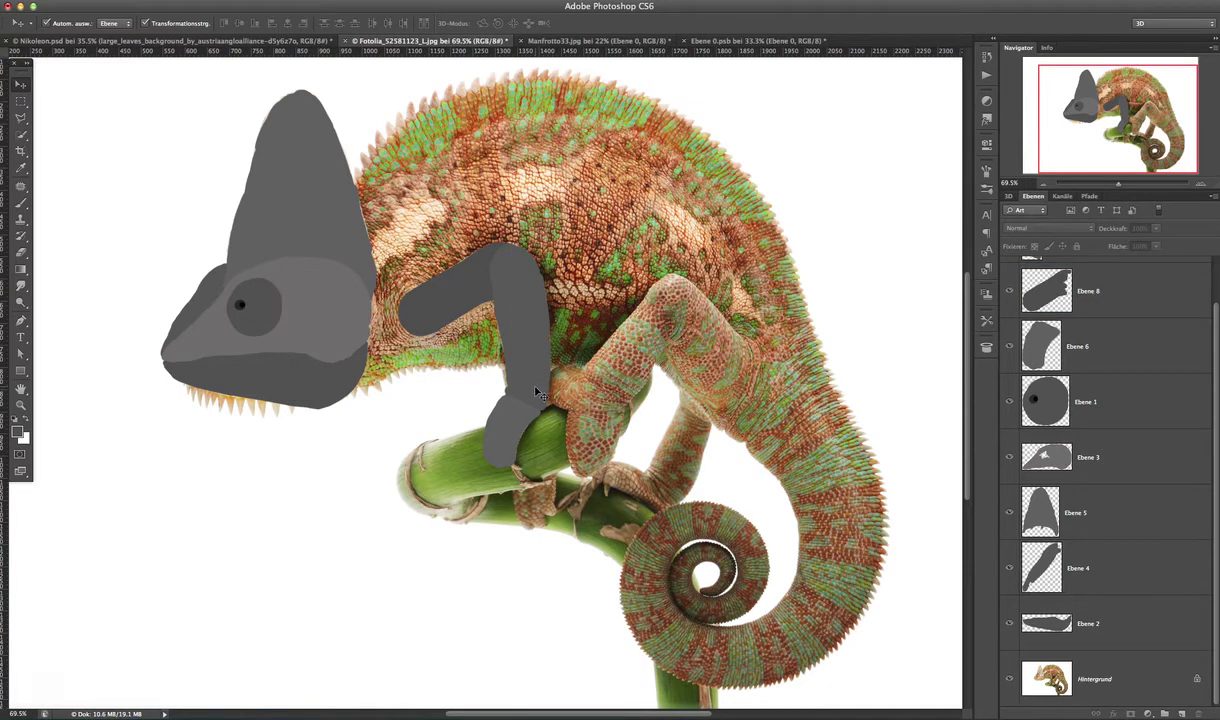
pyautogui.scroll(-2, 537, 393)
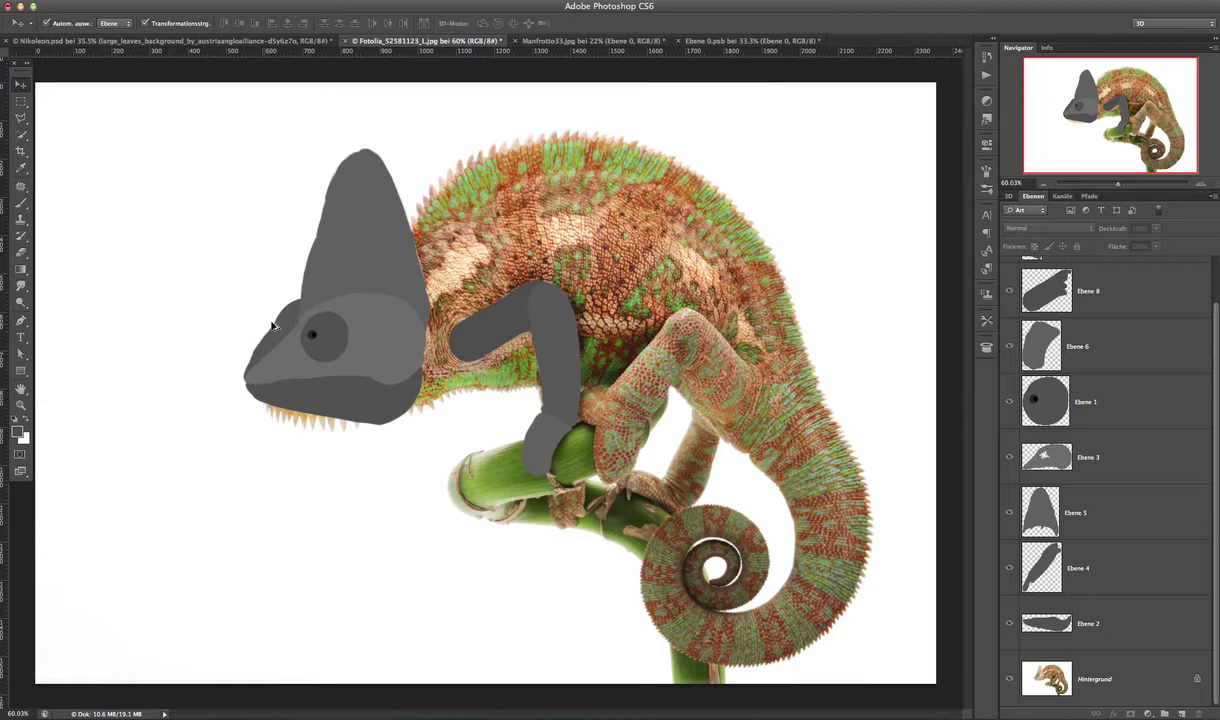
pyautogui.scroll(3, 300, 322)
pyautogui.scroll(4, 322, 330)
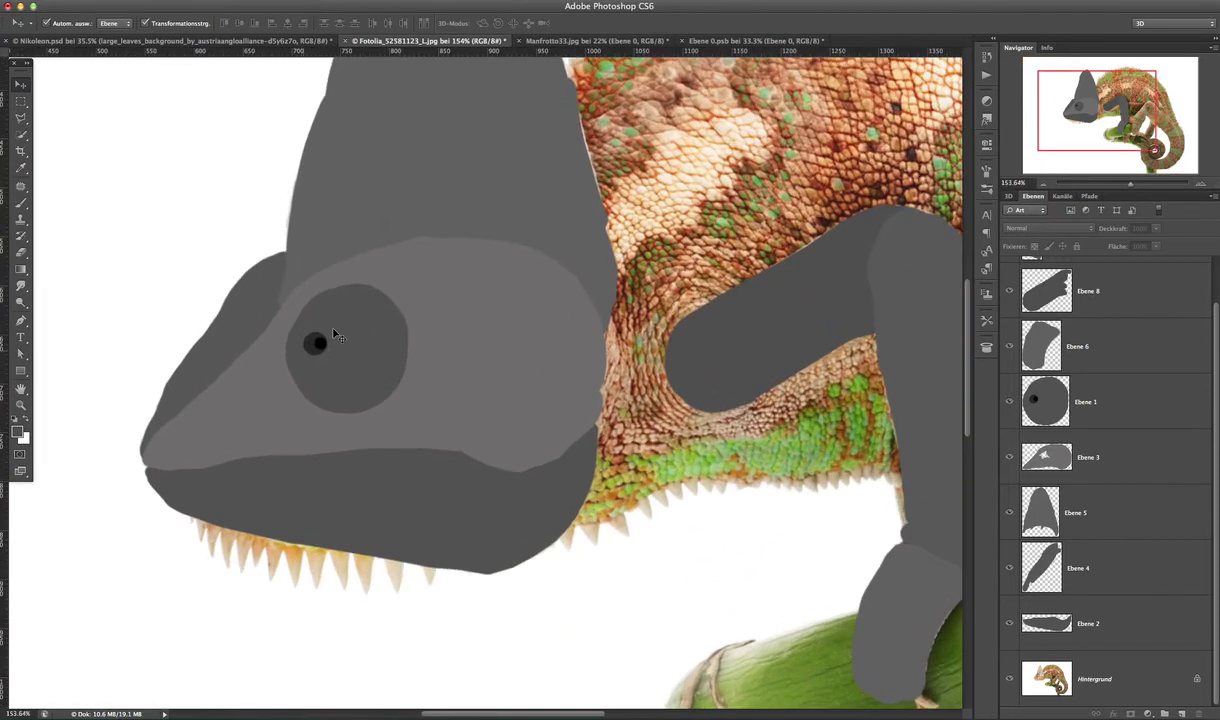
pyautogui.scroll(2, 587, 318)
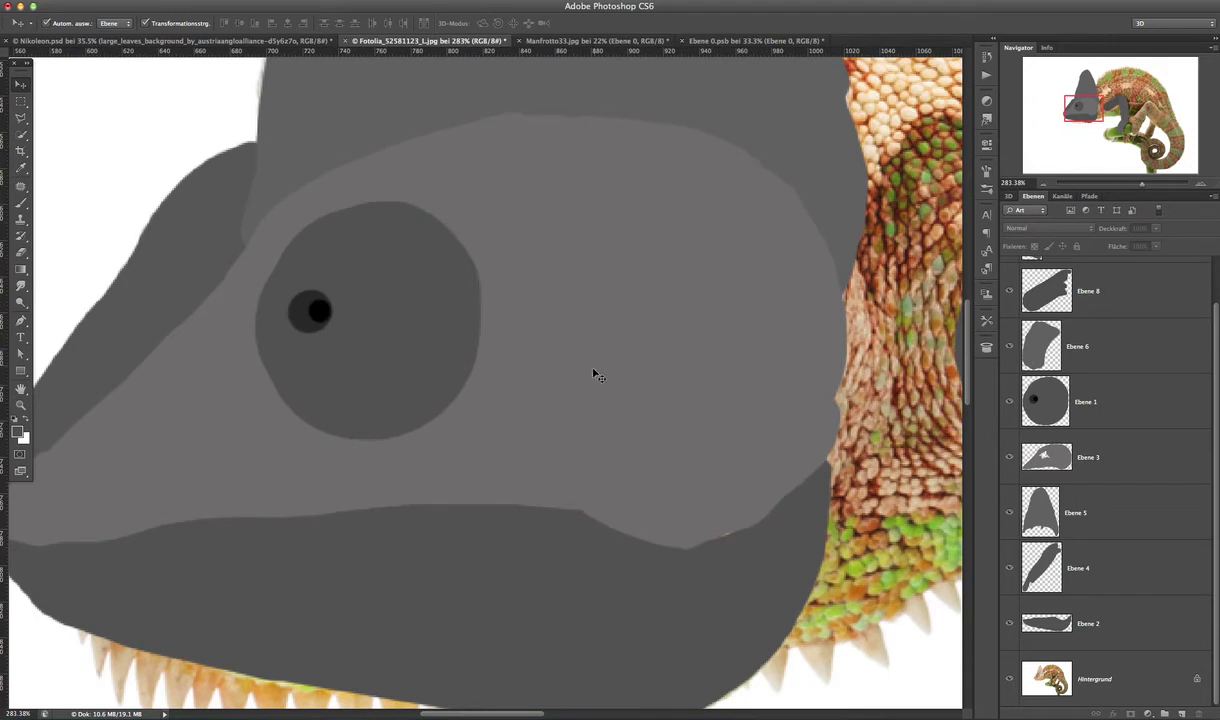
pyautogui.scroll(-4, 495, 410)
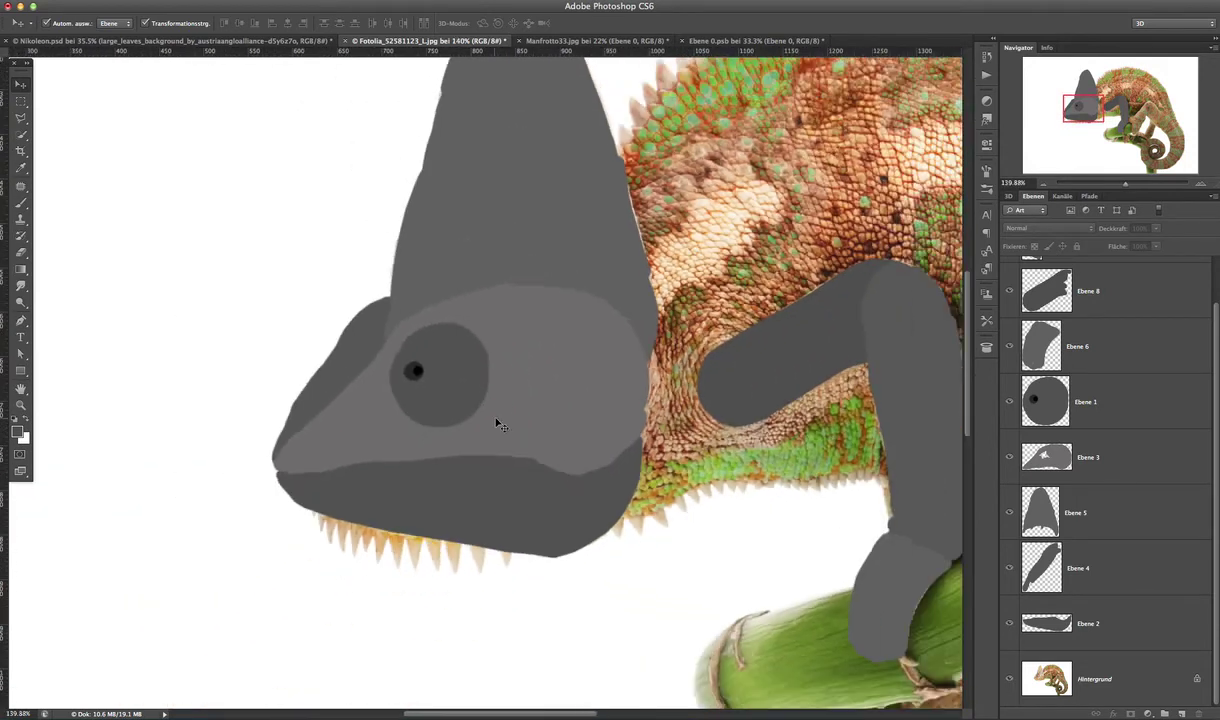
pyautogui.scroll(-2, 497, 424)
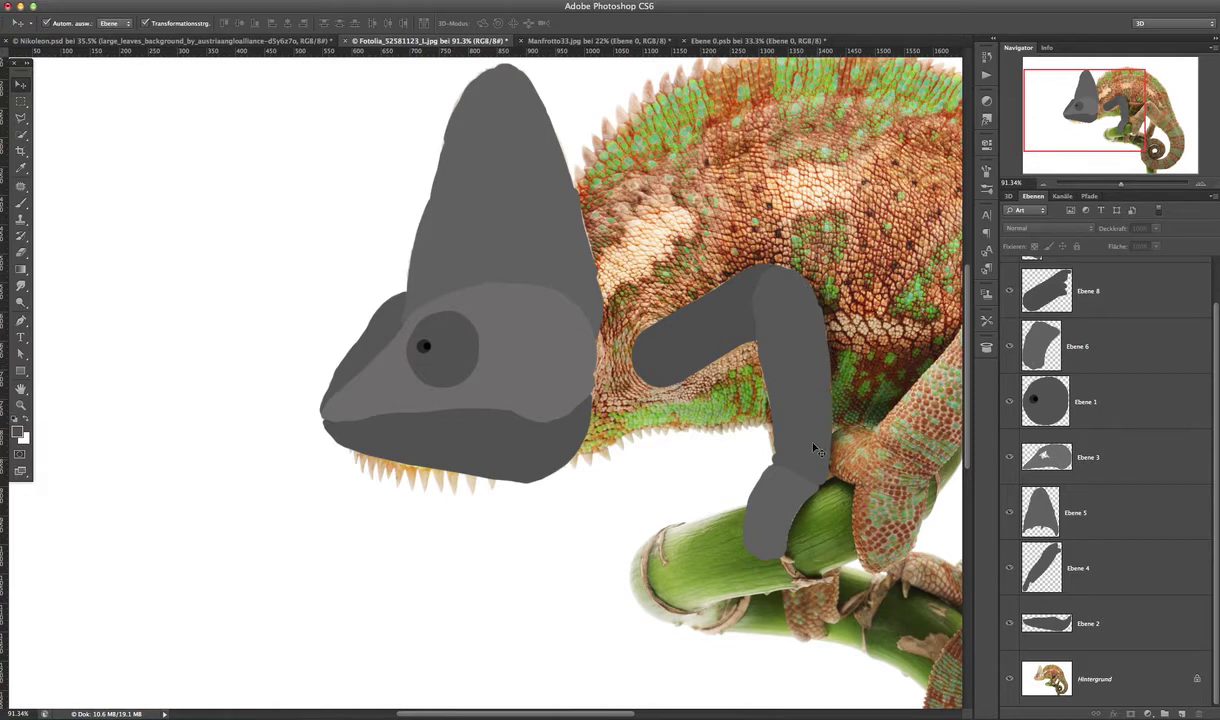
pyautogui.hscroll(5, 735, 340)
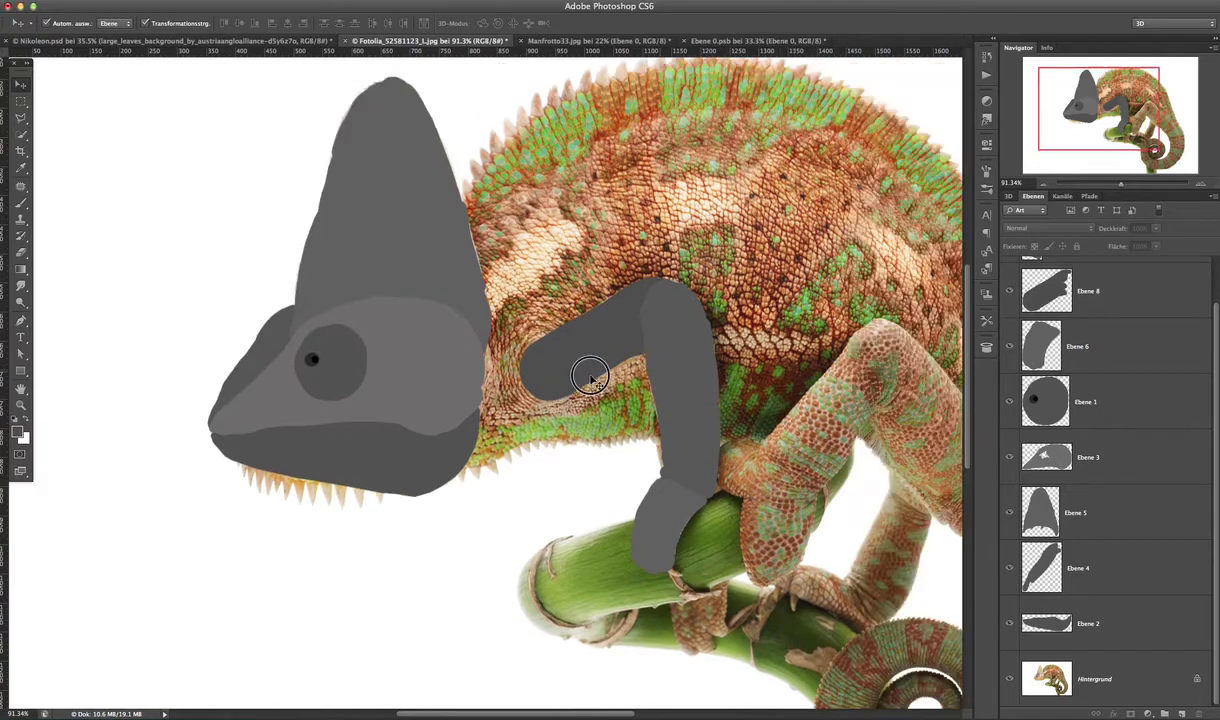
pyautogui.hscroll(6, 600, 377)
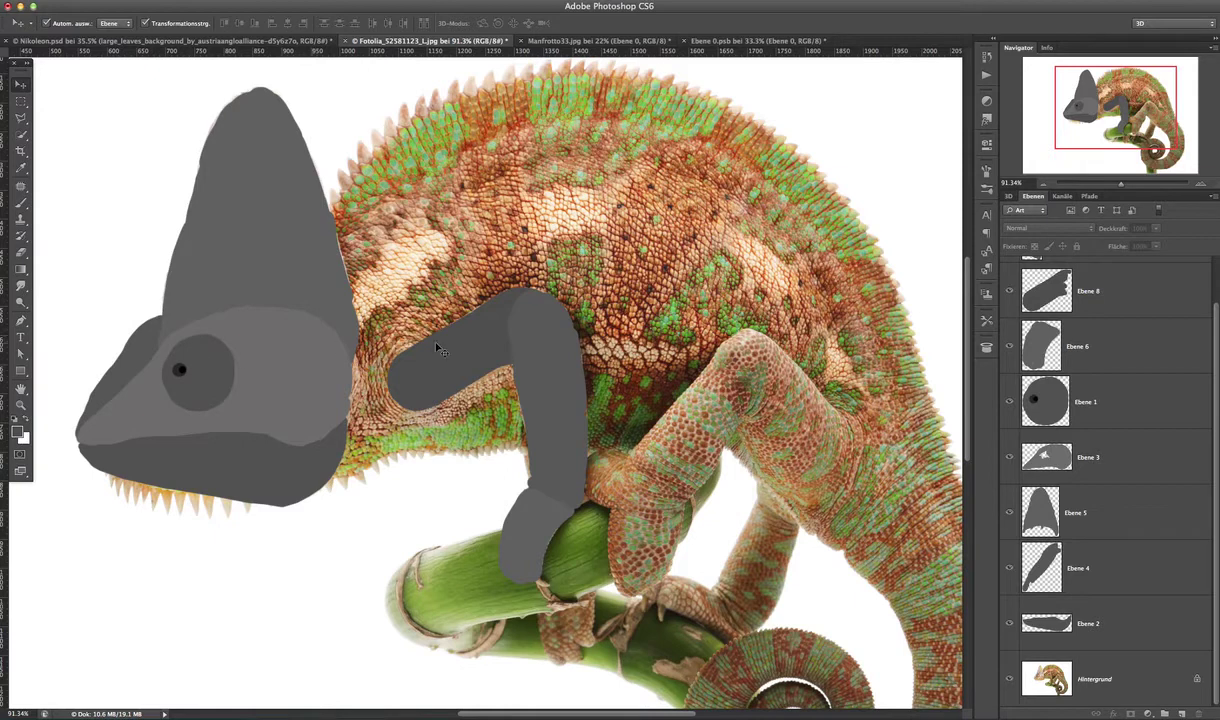
# - Compare the grey shapes with the original photo by isolating the Hintergrund layer, restore all layers and return to Nikoleon.psd
pyautogui.keyDown('alt'); pyautogui.click(1009, 679); pyautogui.keyUp('alt')
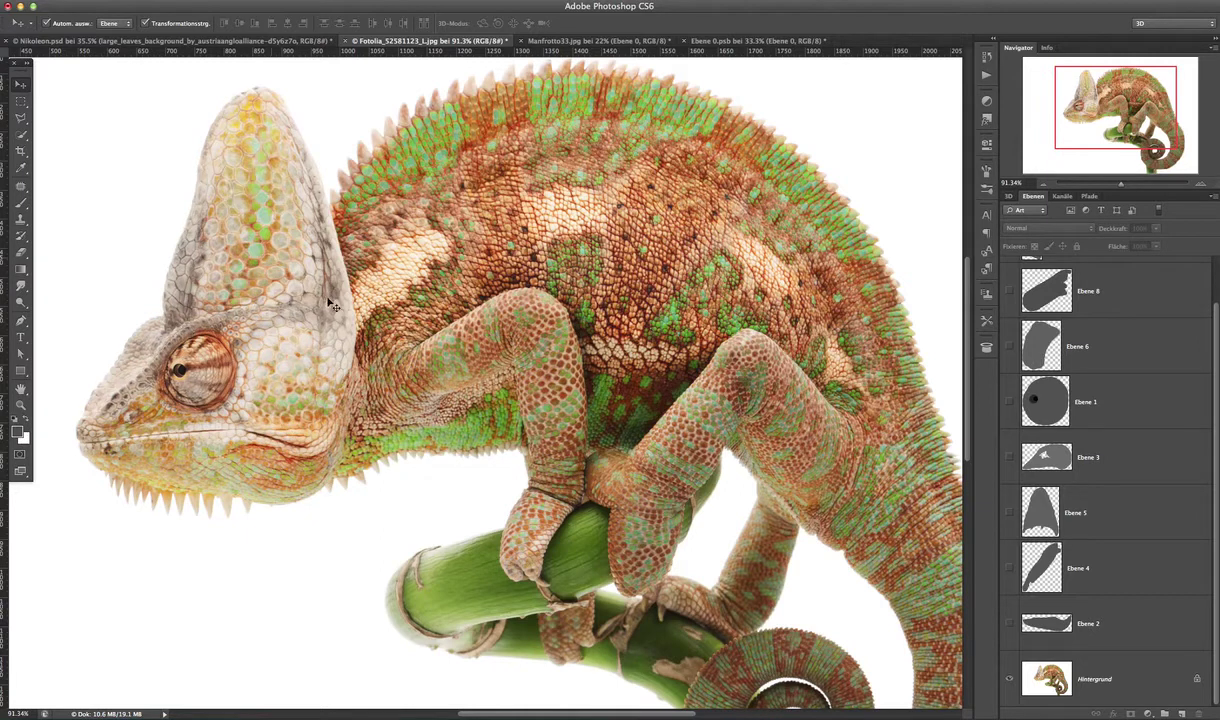
pyautogui.keyDown('alt'); pyautogui.click(1010, 679); pyautogui.keyUp('alt')
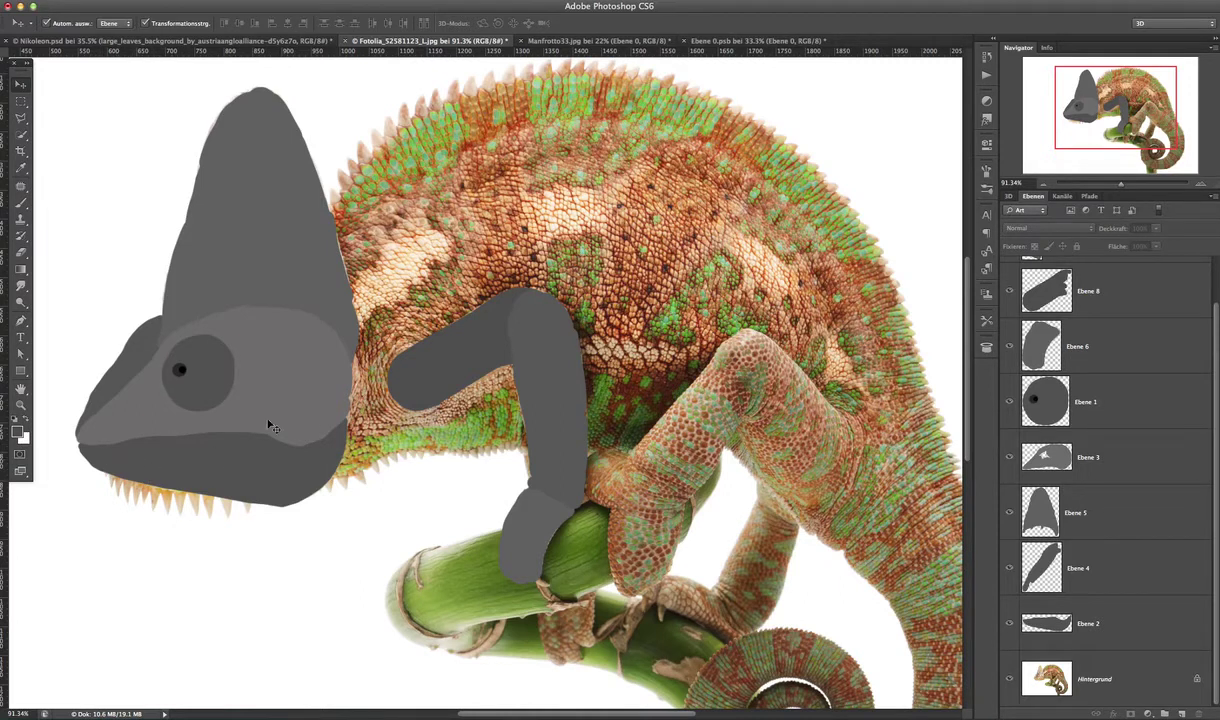
pyautogui.click(108, 42)
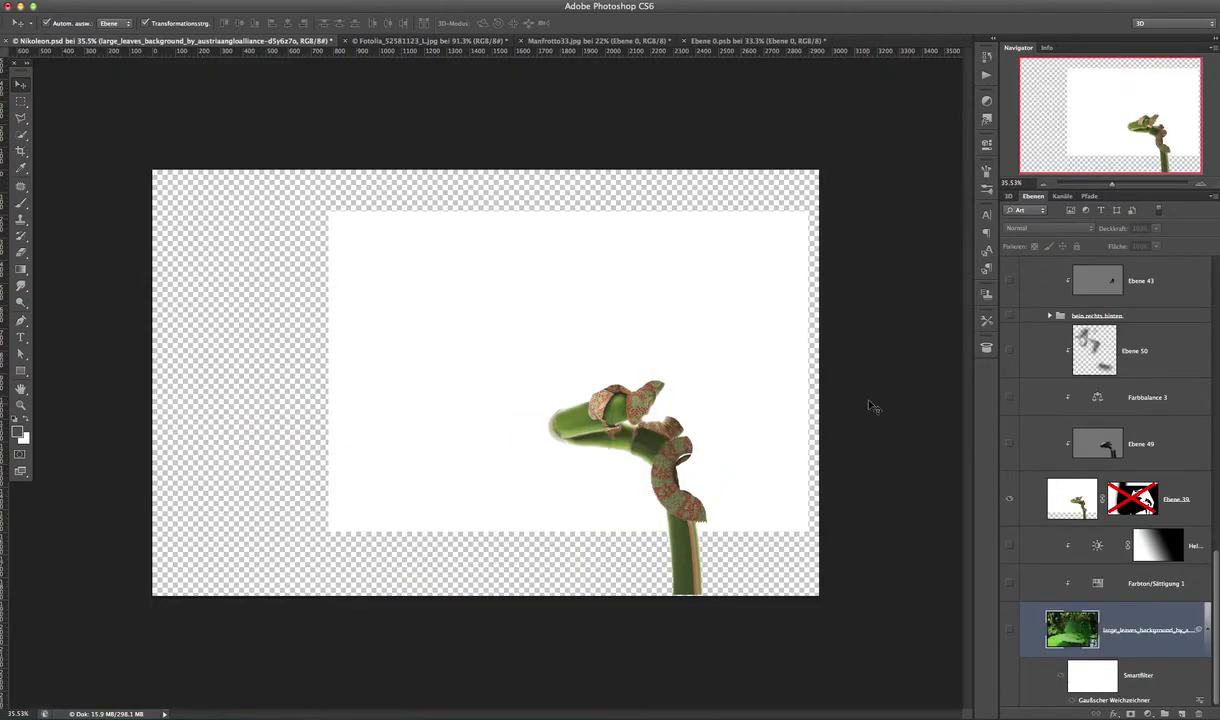
# - Show the large leaves background with its two adjustment layers again, and turn on Ebene 49 above the branch
pyautogui.click(1009, 630)
pyautogui.click(1010, 631)
pyautogui.moveTo(1010, 545); pyautogui.dragTo(1010, 630)
pyautogui.click(1009, 452)
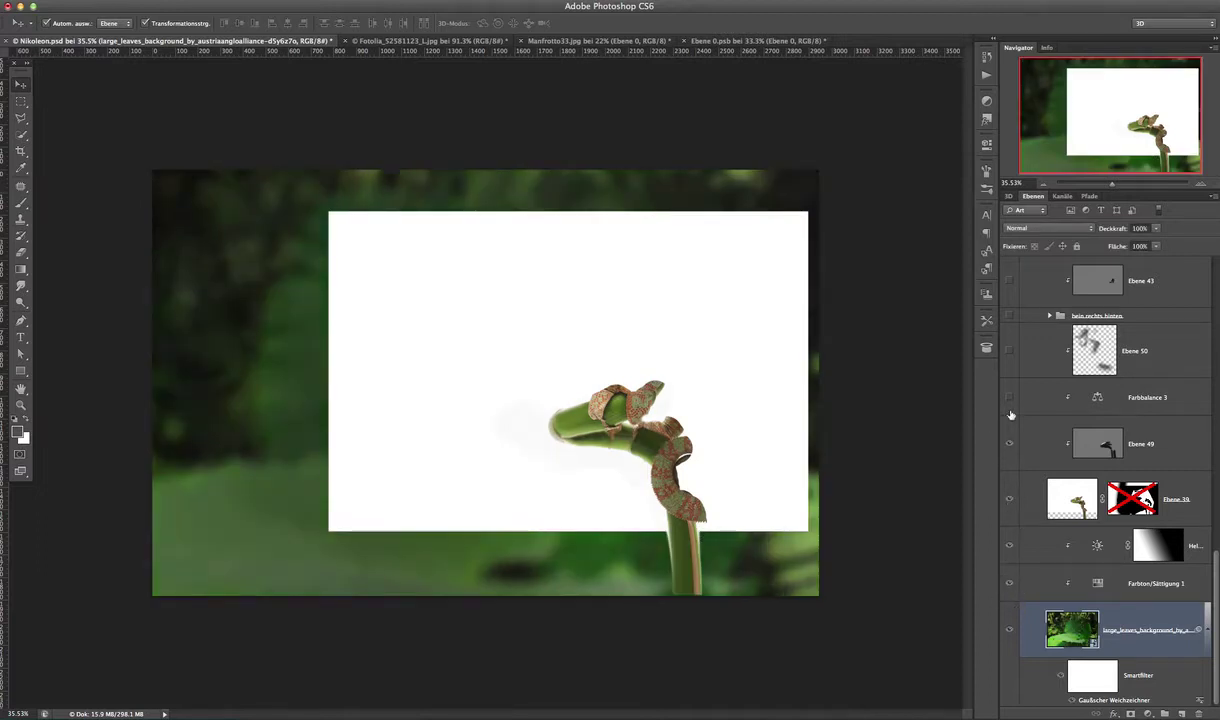
# - View the shadow layer Ebene 50 in isolation, restore the others, and show Farbbalance 3, Ebene 50 and the body-part layers up to Ebene 38
pyautogui.keyDown('alt'); pyautogui.click(1010, 350); pyautogui.keyUp('alt')
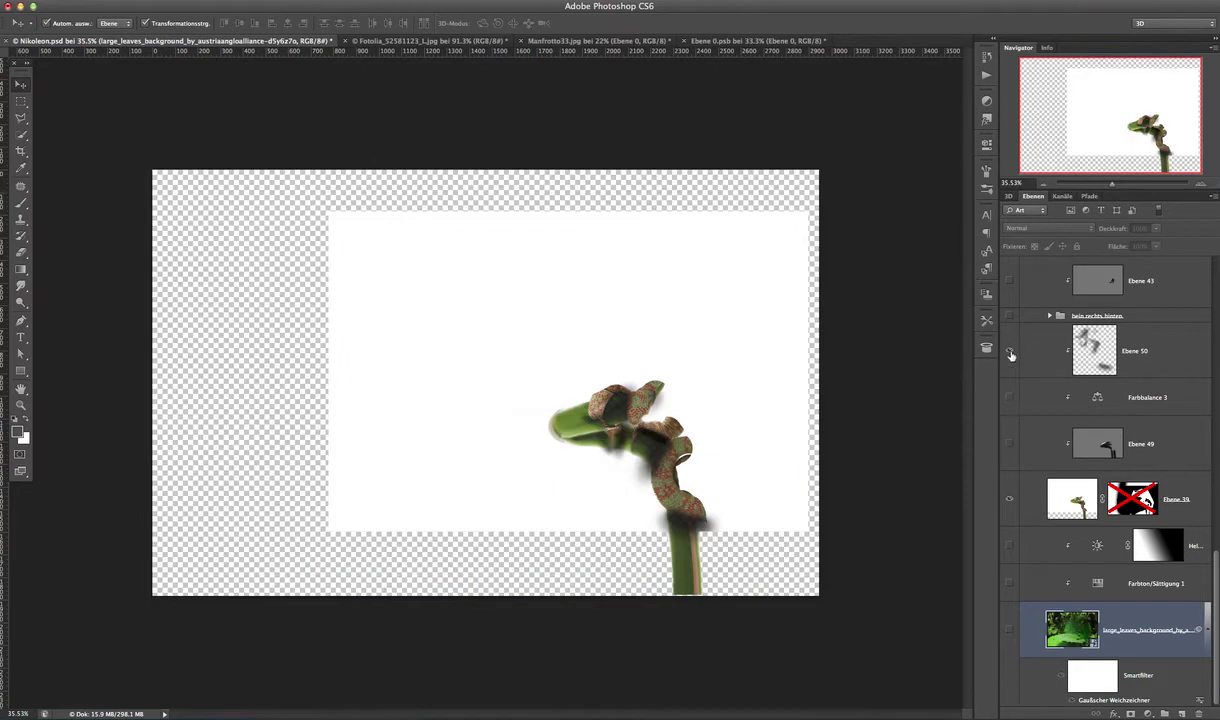
pyautogui.keyDown('alt'); pyautogui.click(1010, 350); pyautogui.keyUp('alt')
pyautogui.scroll(2, 1212, 548)
pyautogui.scroll(2, 1212, 548)
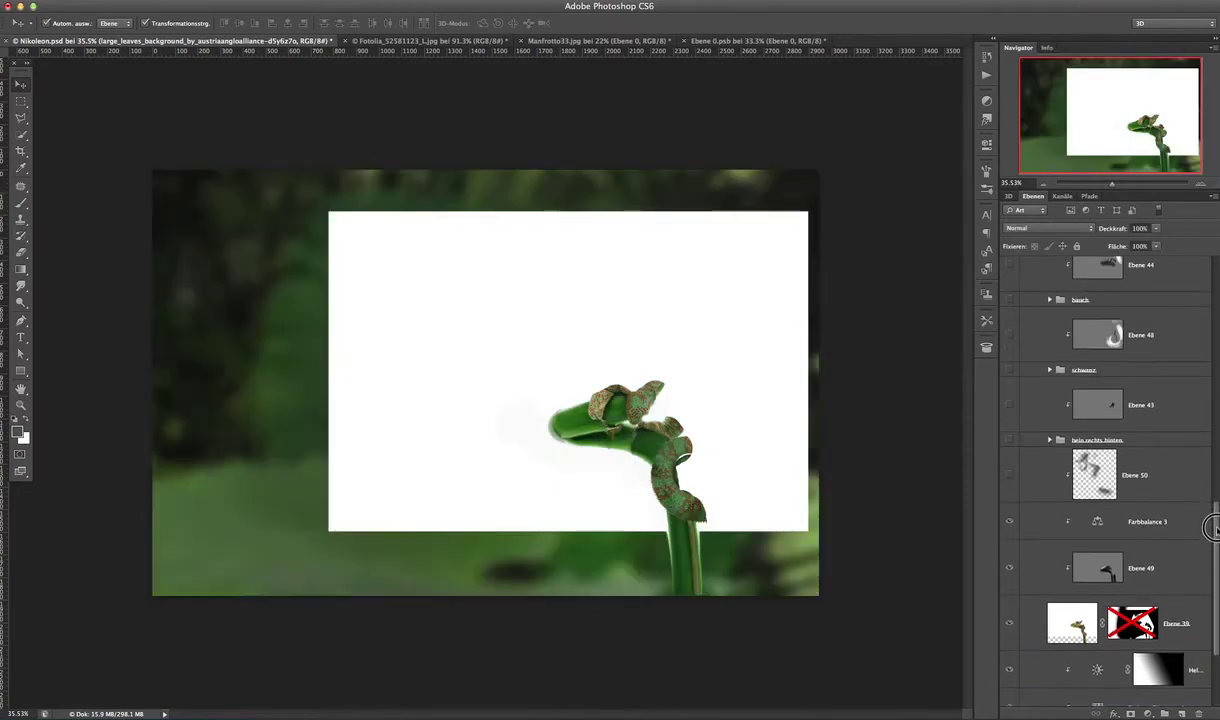
pyautogui.moveTo(1010, 474); pyautogui.dragTo(1010, 433)
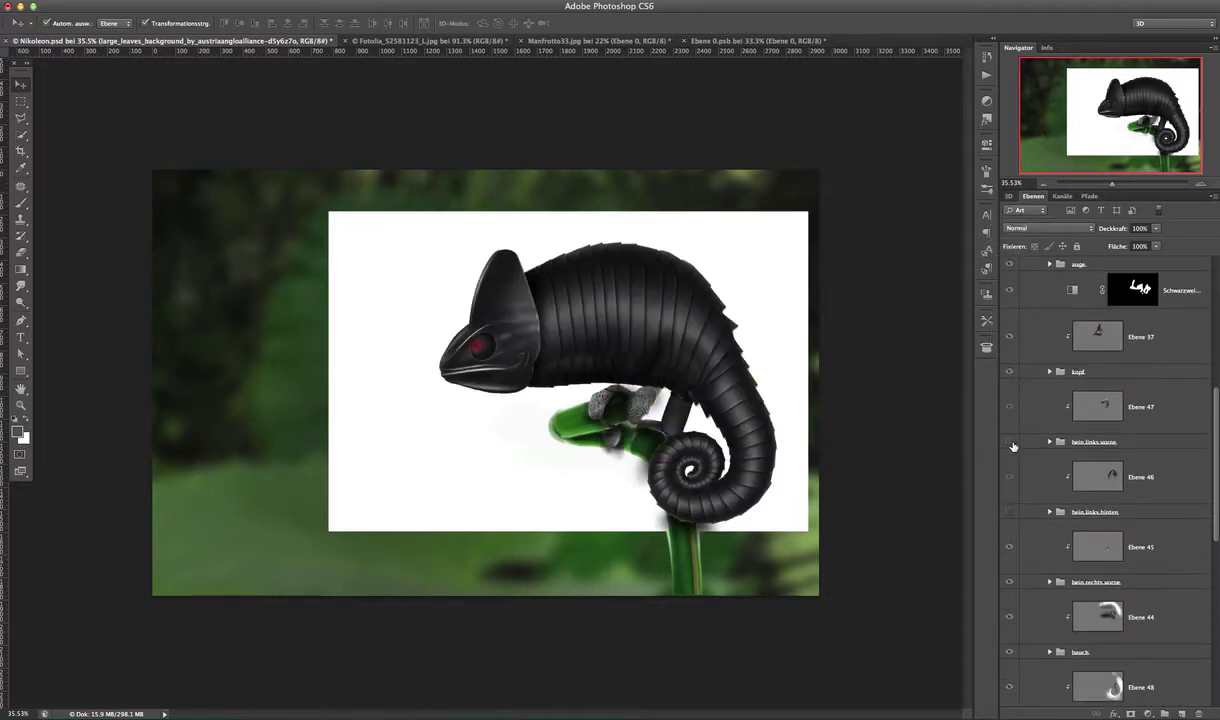
pyautogui.moveTo(1215, 505); pyautogui.dragTo(1213, 345)
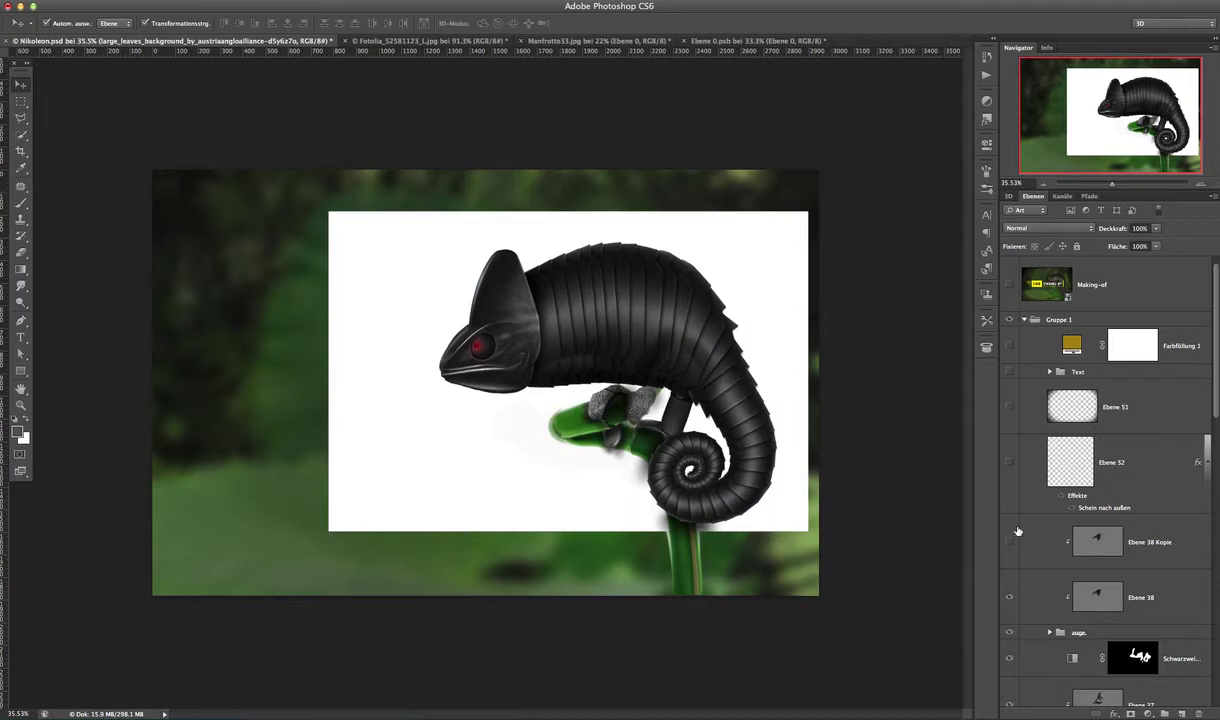
# - Hide Ebene 38, the Schwarzweiß adjustment layer and Ebene 37 around the chameleon's head groups
pyautogui.click(1009, 597)
pyautogui.scroll(-3, 1111, 473)
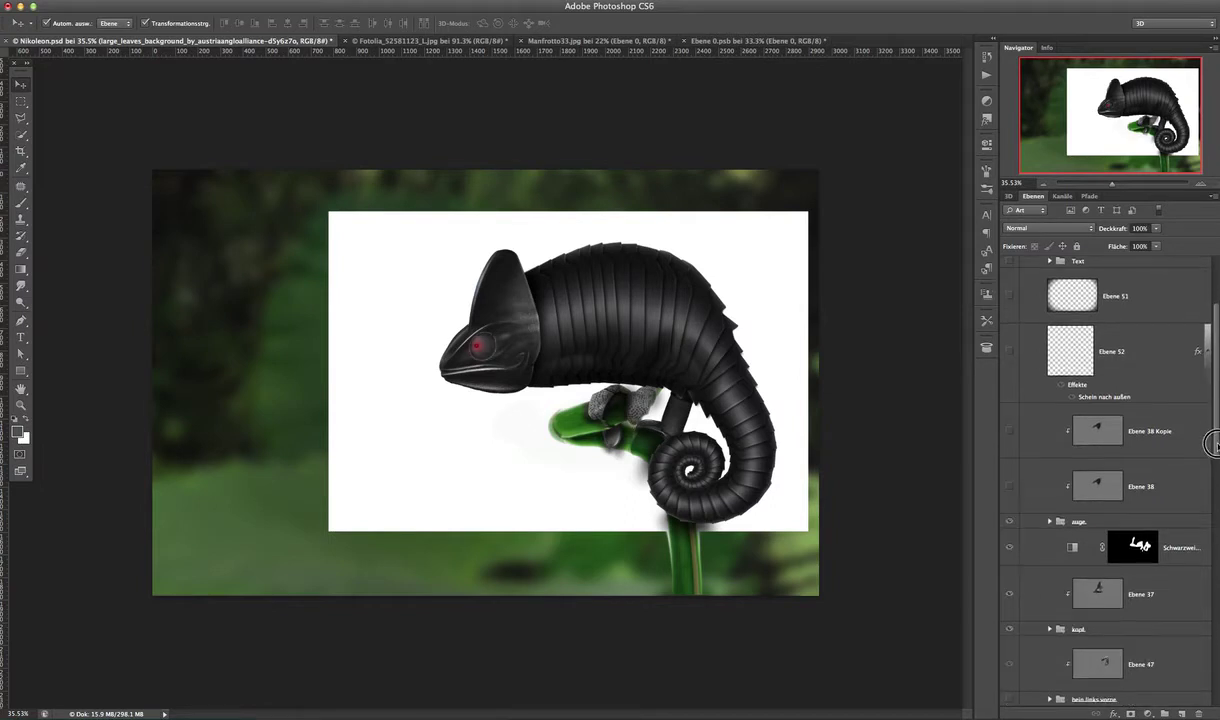
pyautogui.moveTo(1009, 496); pyautogui.dragTo(1016, 614)
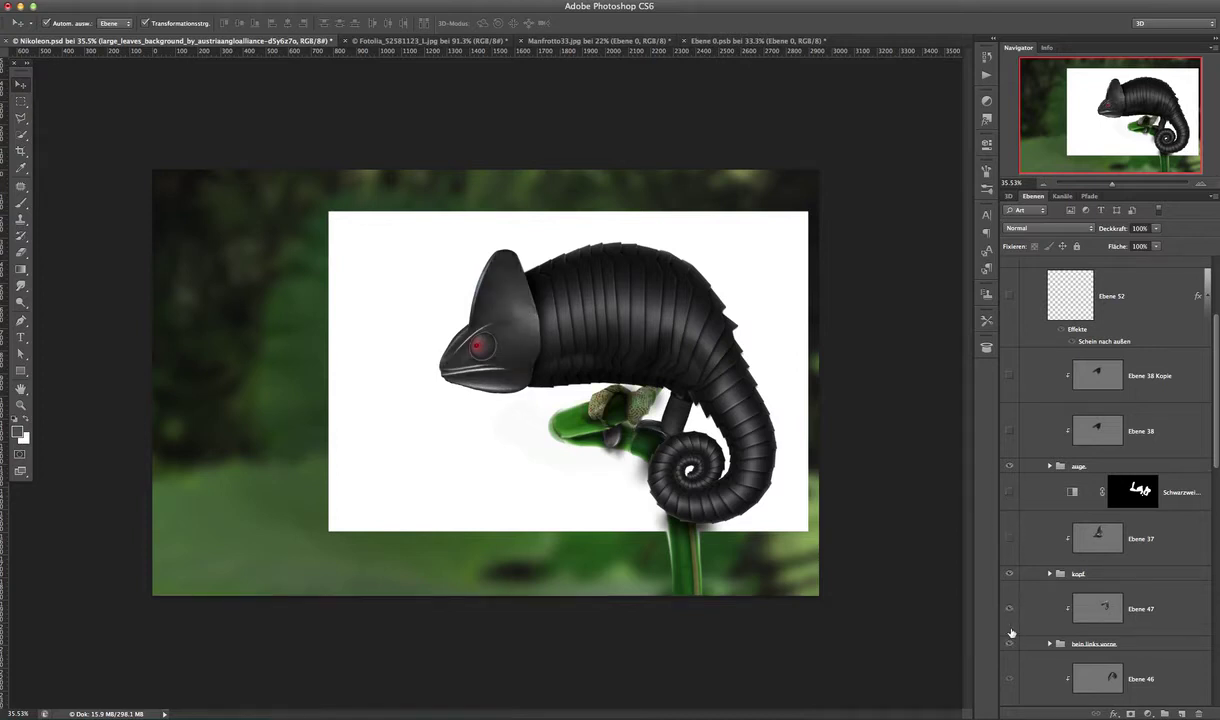
# - Show the front left leg group, bein links vorne, and hide the Ebene 47 shading layer above it
pyautogui.click(1010, 644)
pyautogui.click(1014, 638)
pyautogui.click(1011, 644)
pyautogui.click(1010, 609)
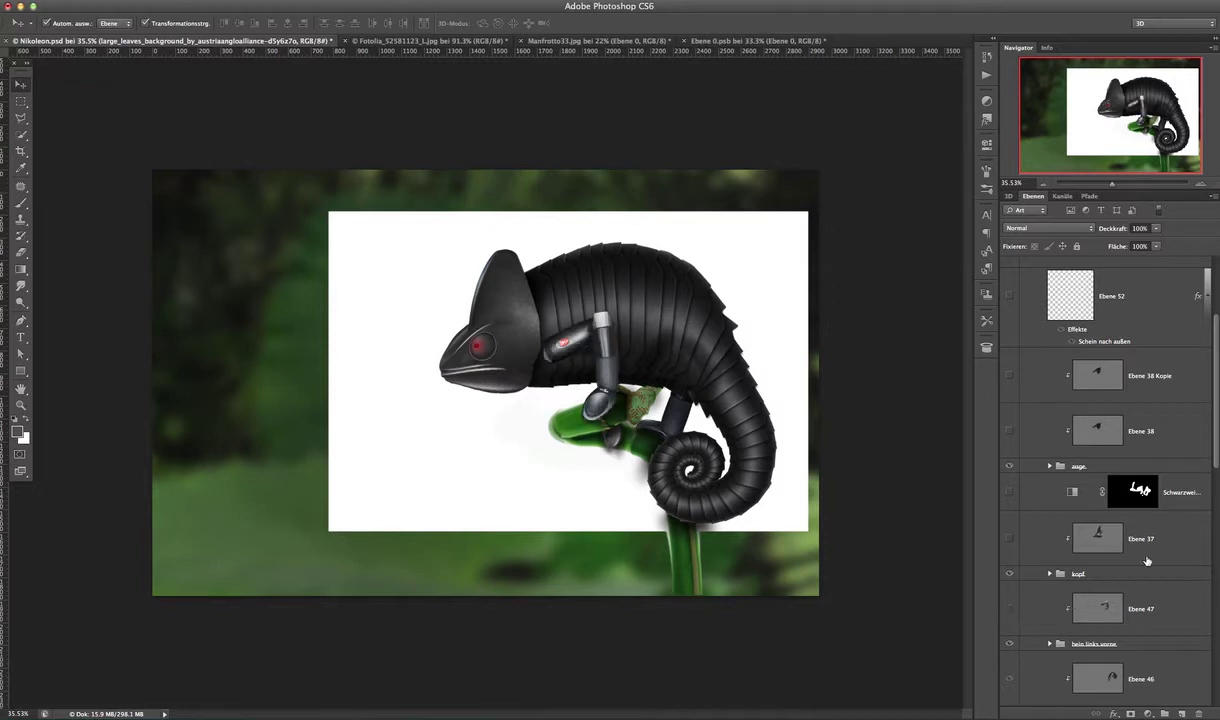
# - Show the bein links hinten leg group and hide the shading layers Ebene 45 and Ebene 46
pyautogui.scroll(-4, 1153, 440)
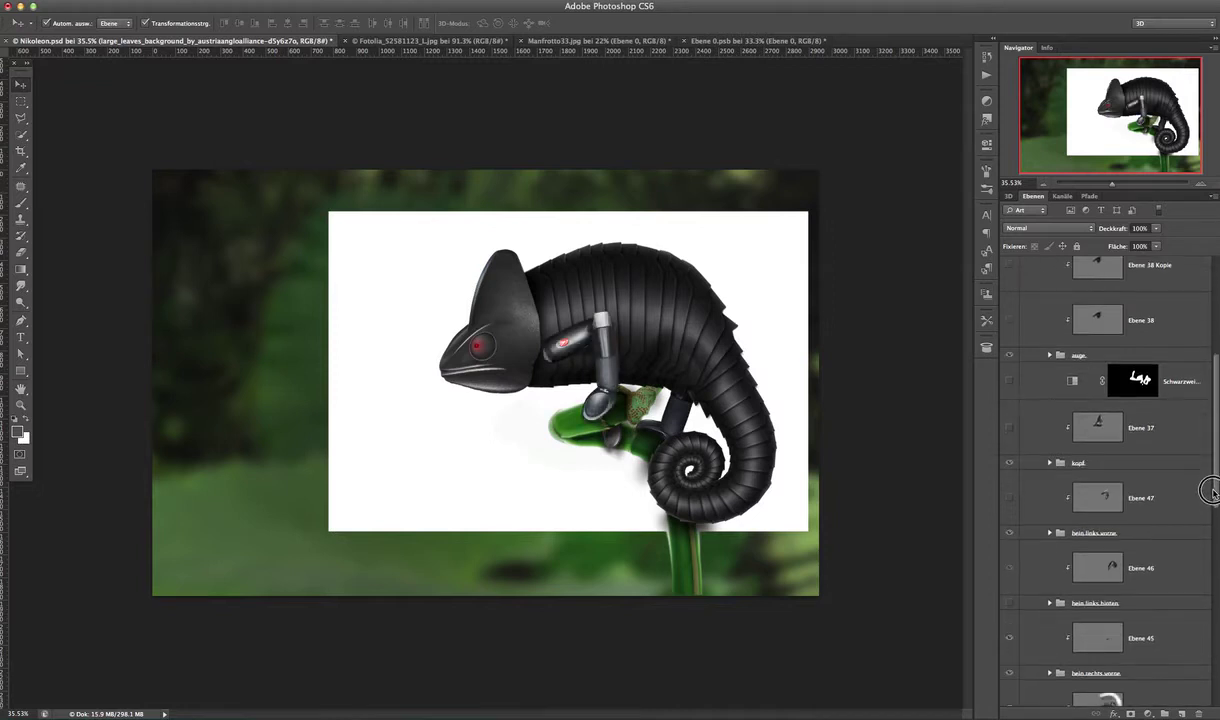
pyautogui.scroll(-2, 1209, 498)
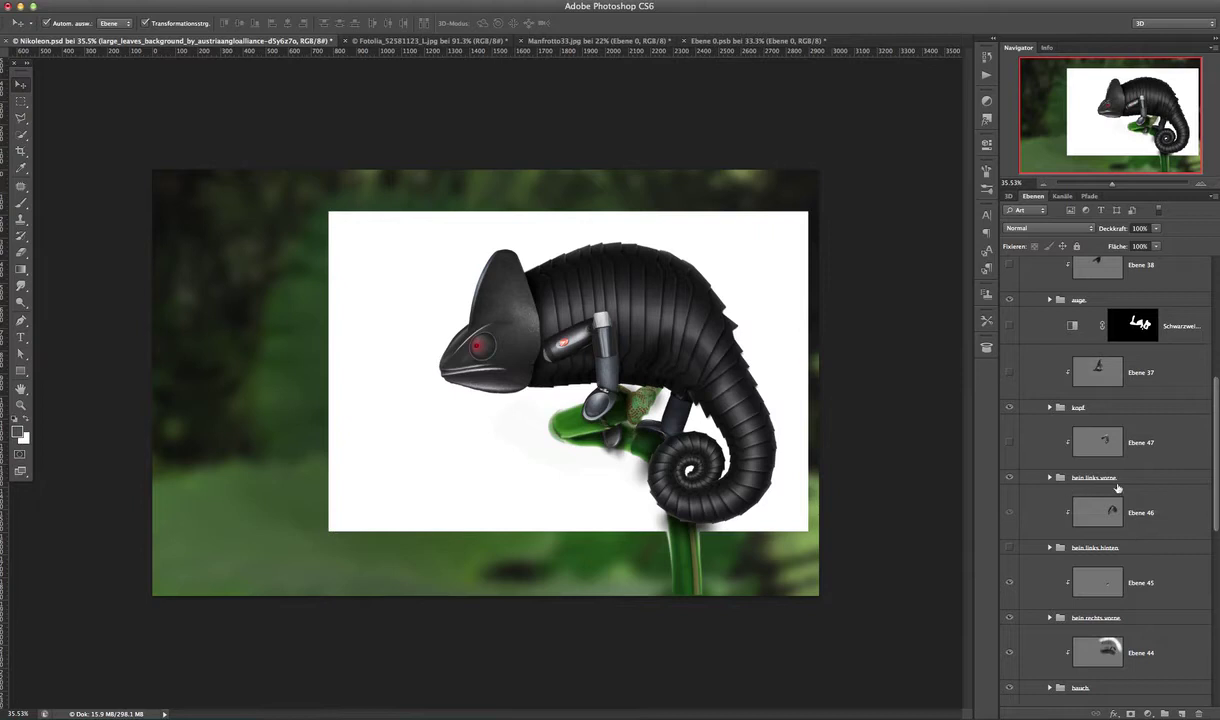
pyautogui.click(1010, 583)
pyautogui.click(1009, 513)
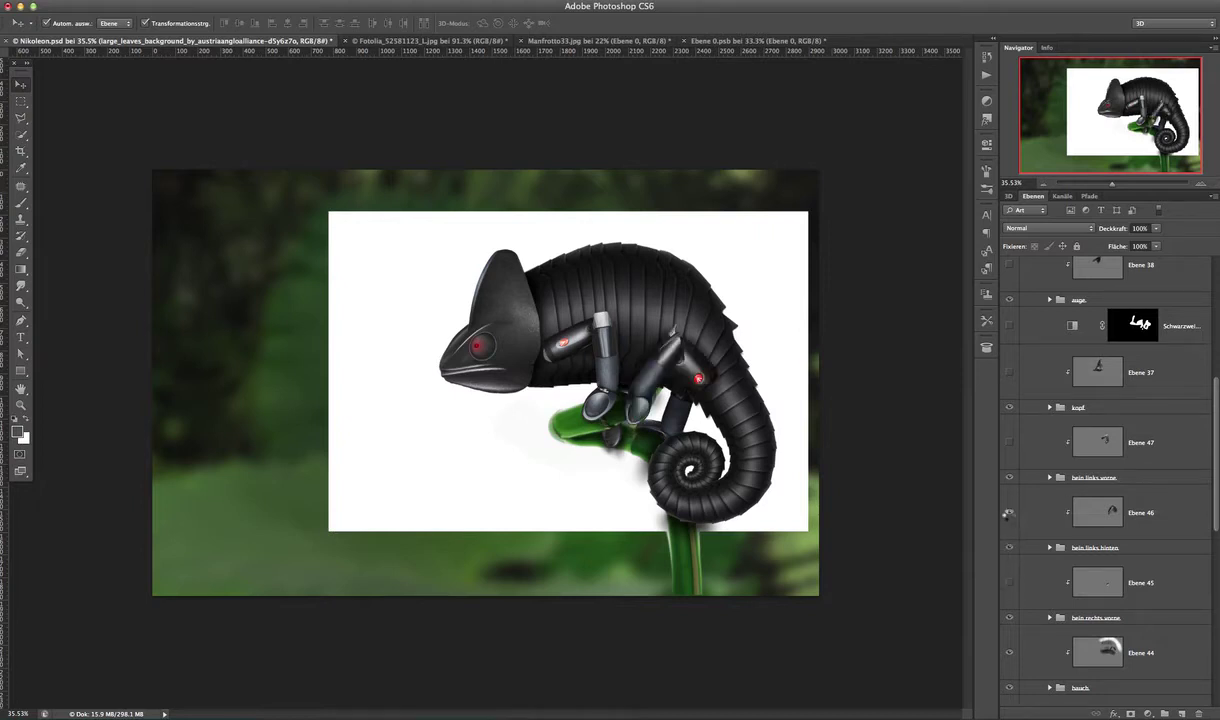
pyautogui.click(1009, 513)
# - Hide the shading layers Ebene 44, Ebene 48 and Ebene 43 on the belly, tail and rear right leg
pyautogui.moveTo(1215, 508); pyautogui.dragTo(1212, 556)
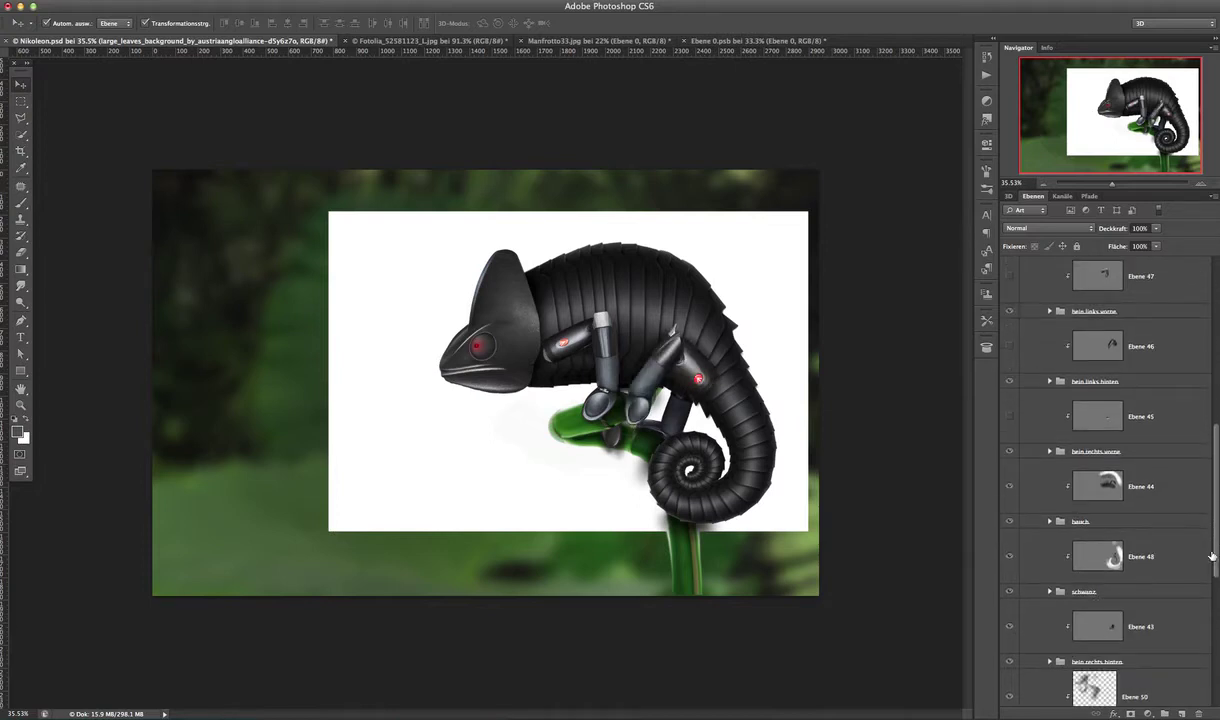
pyautogui.click(1009, 486)
pyautogui.click(1009, 556)
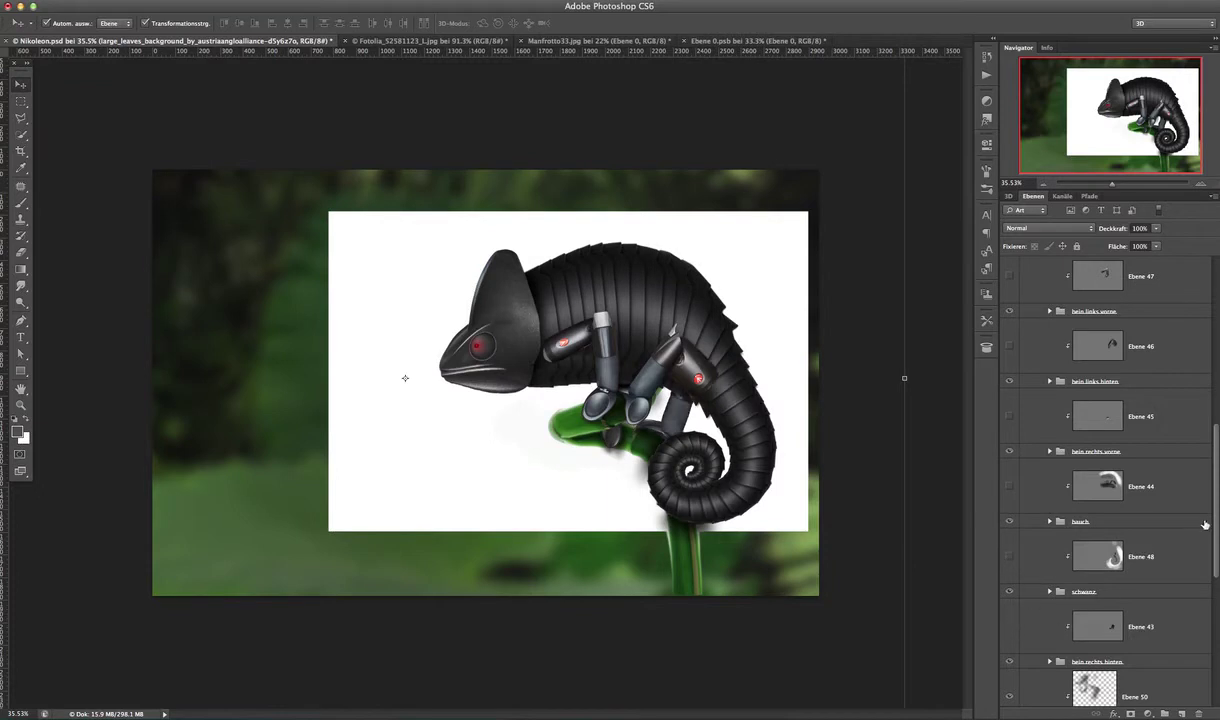
# - Re-enable the layer mask of the branch layer Ebene 39
pyautogui.scroll(-3, 1155, 500)
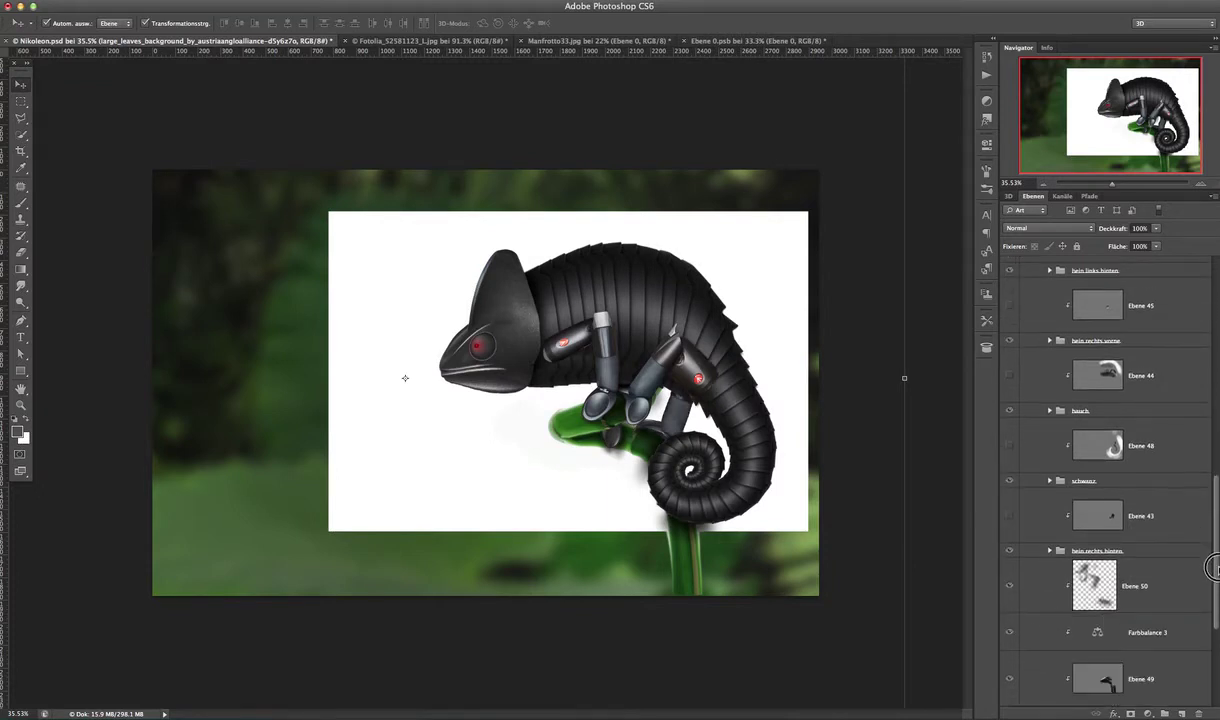
pyautogui.scroll(-2, 1155, 540)
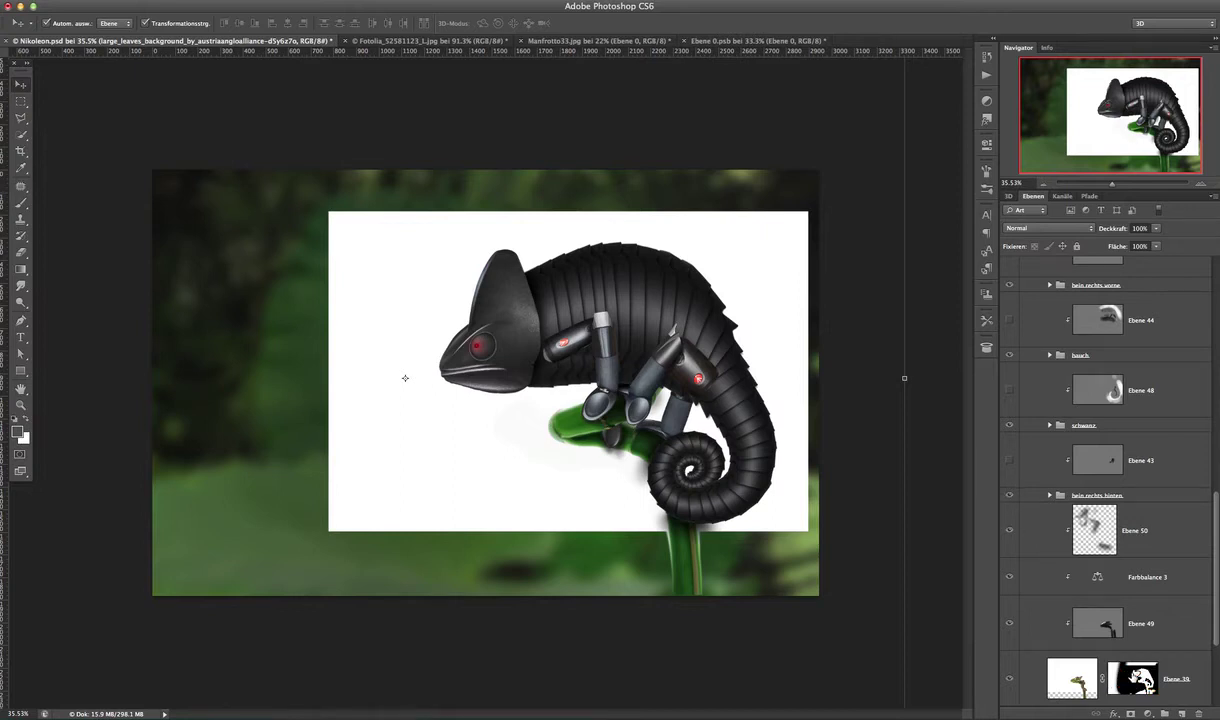
pyautogui.keyDown('shift'); pyautogui.click(1133, 679); pyautogui.keyUp('shift')
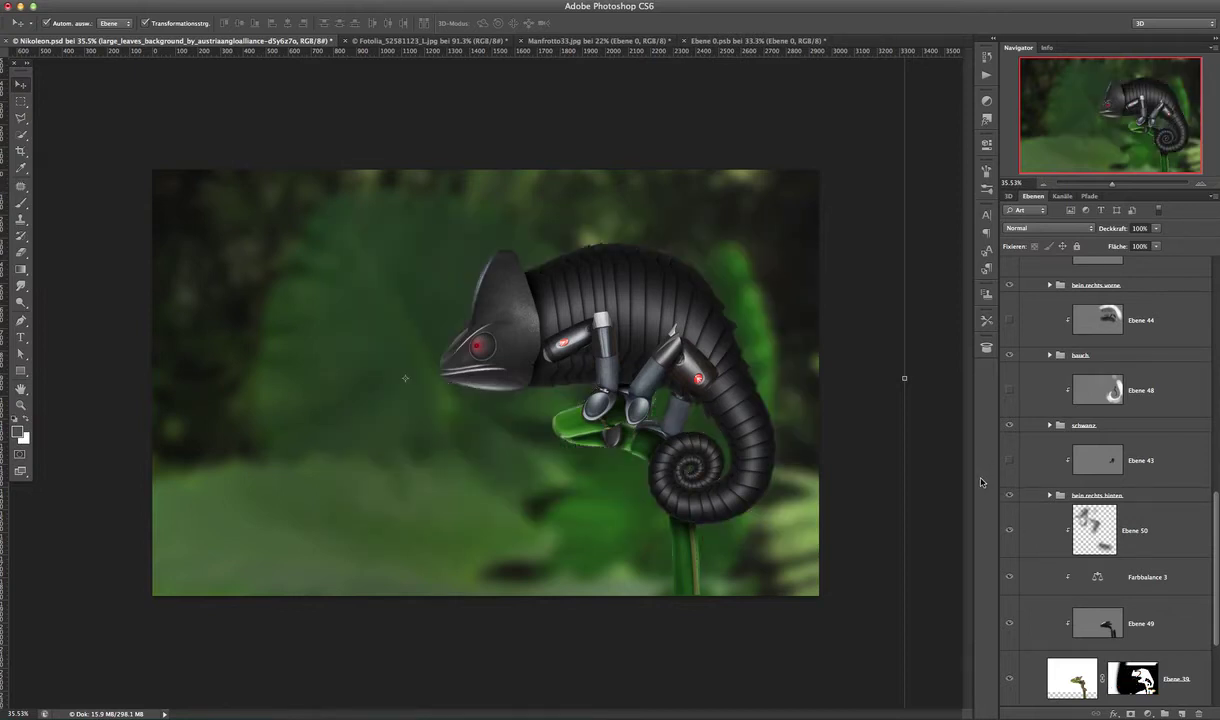
# - Toggle the visibility of the branch shadow layer Ebene 50 and select that layer
pyautogui.click(935, 463)
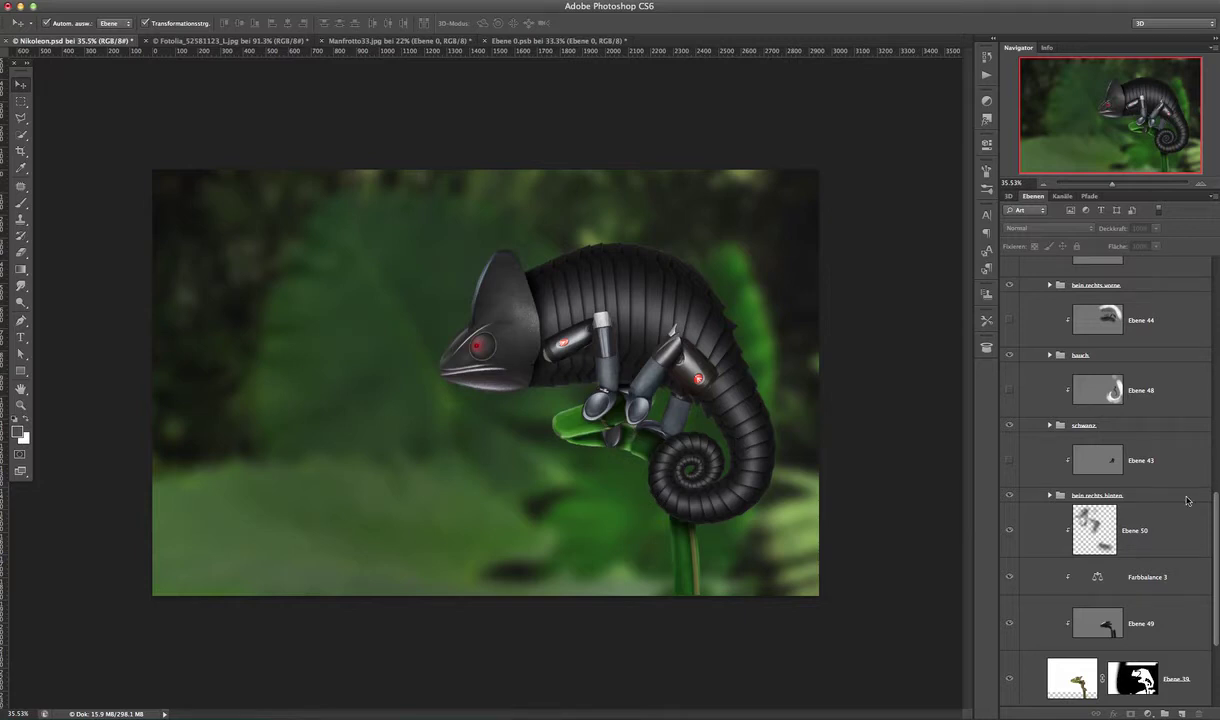
pyautogui.scroll(-1, 1110, 480)
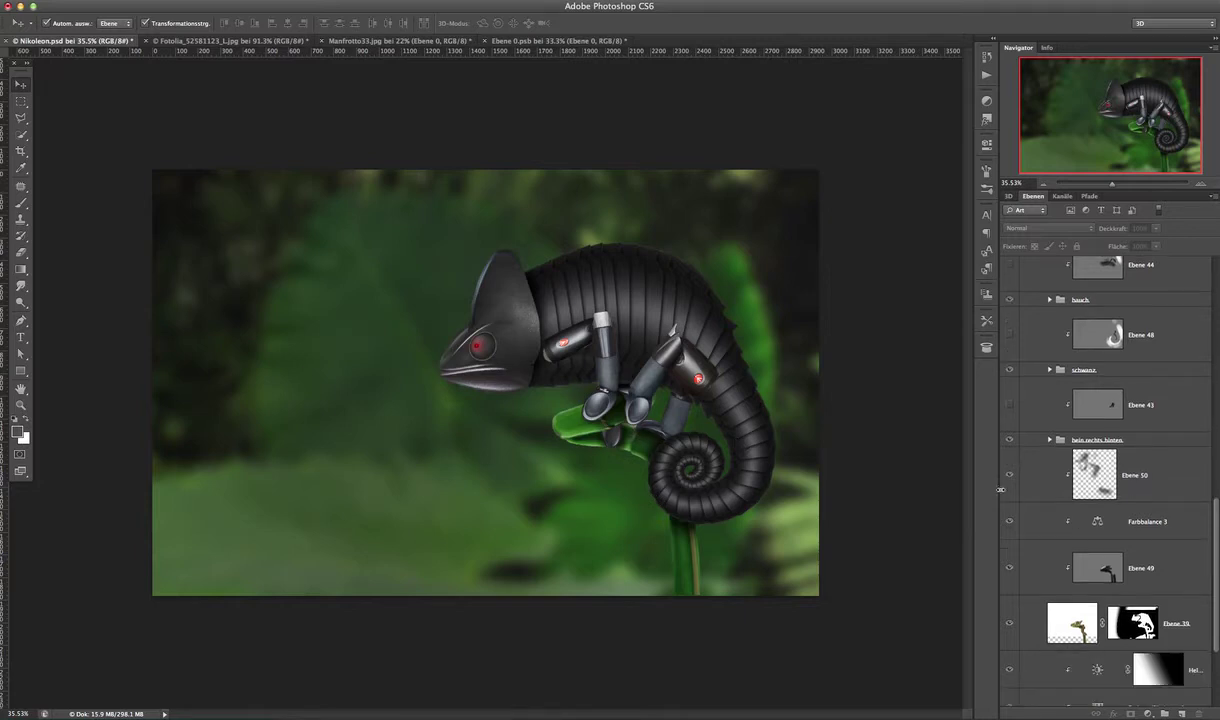
pyautogui.click(1010, 478)
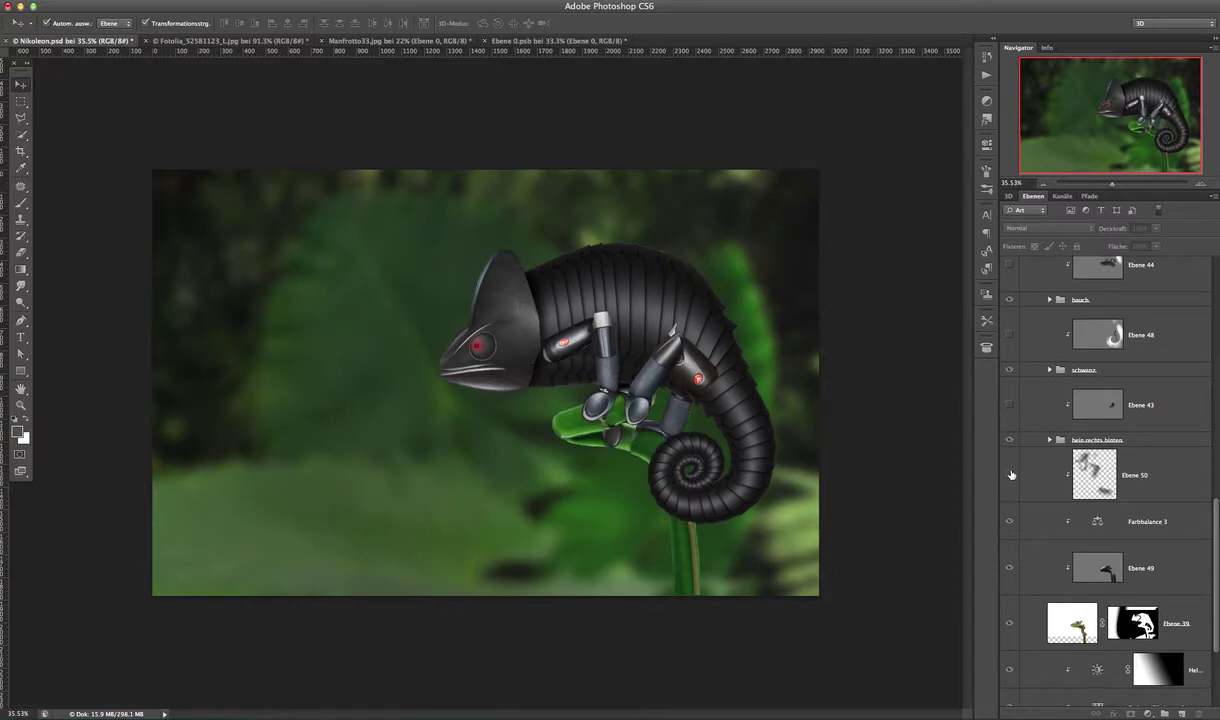
pyautogui.click(1034, 455)
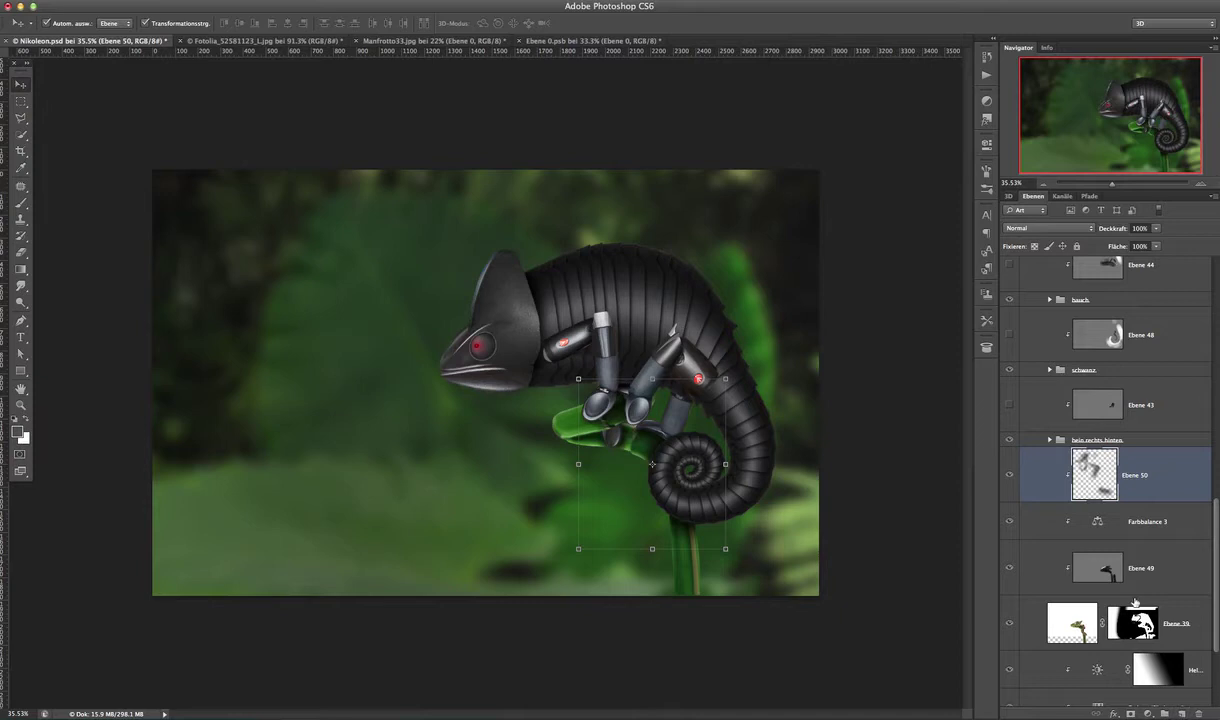
# - Add an empty layer, Ebene 54, above Ebene 50 and clip it to the branch
pyautogui.click(1178, 712)
pyautogui.click(1117, 510)
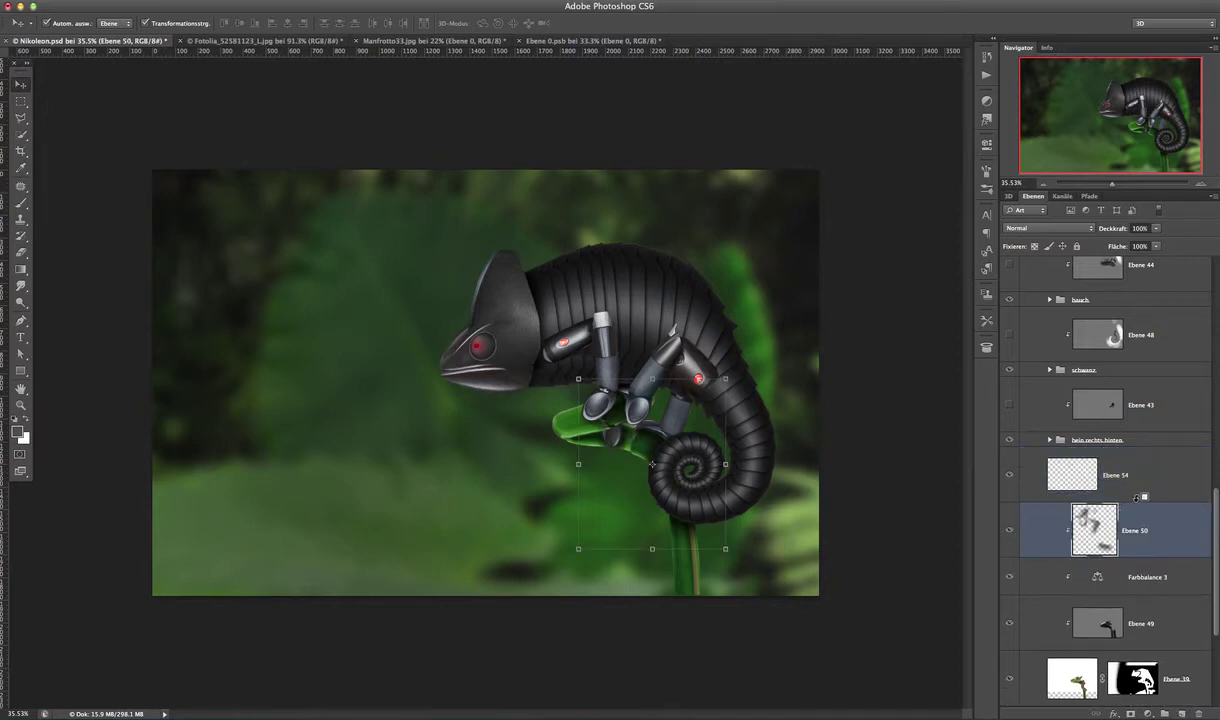
pyautogui.keyDown('alt'); pyautogui.click(1090, 493); pyautogui.keyUp('alt')
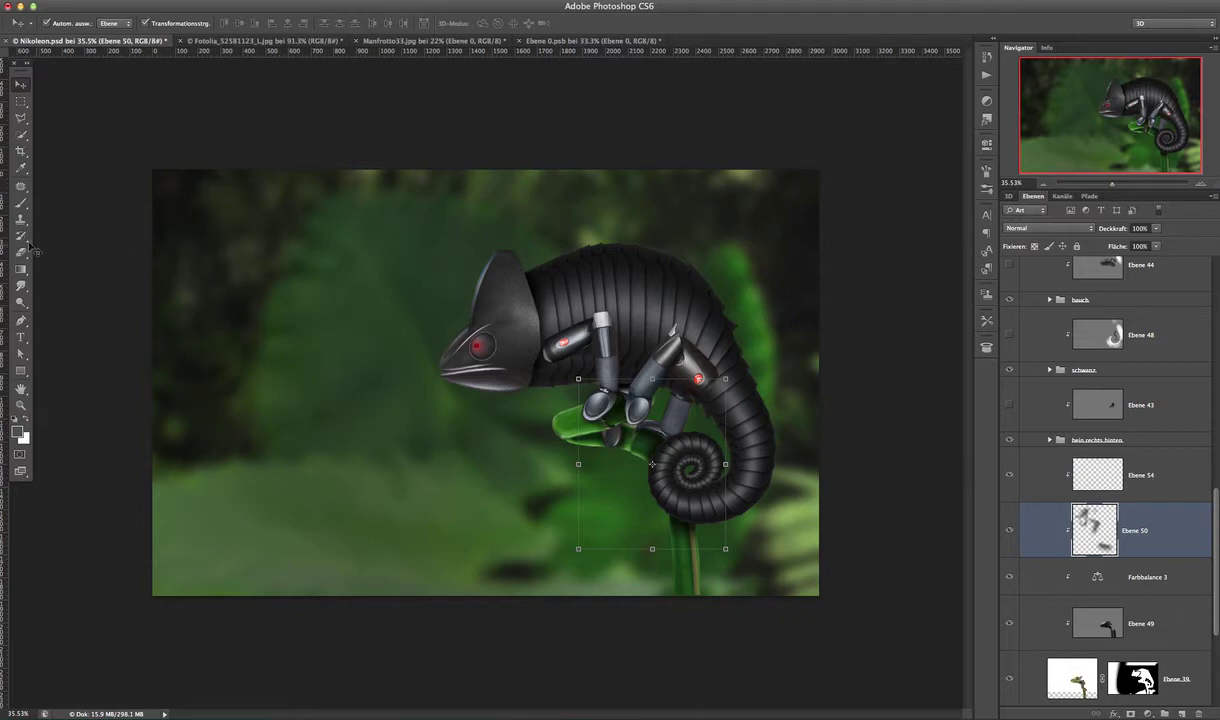
# - Try black Brush strokes at 100% opacity over the front end of the branch and undo them
pyautogui.click(21, 202)
pyautogui.click(15, 422)
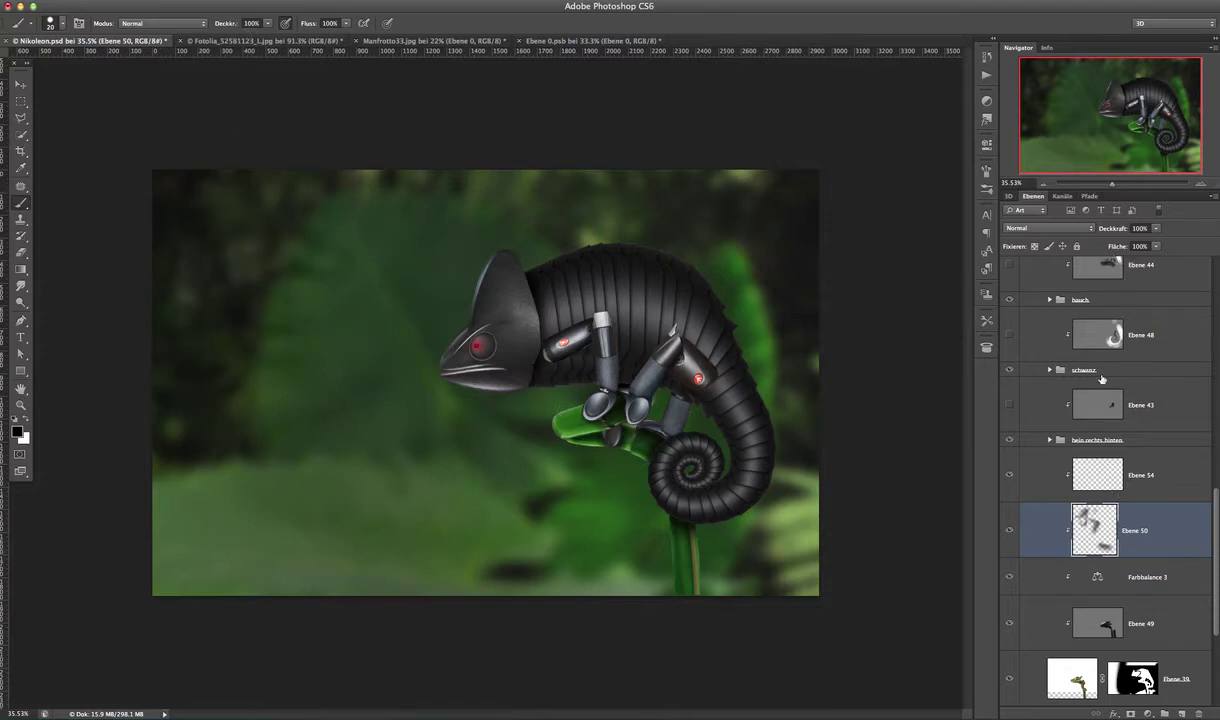
pyautogui.moveTo(559, 426); pyautogui.dragTo(600, 424)
pyautogui.moveTo(515, 392)
pyautogui.mouseDown()
pyautogui.moveTo(555, 405)
pyautogui.moveTo(534, 430)
pyautogui.mouseUp()
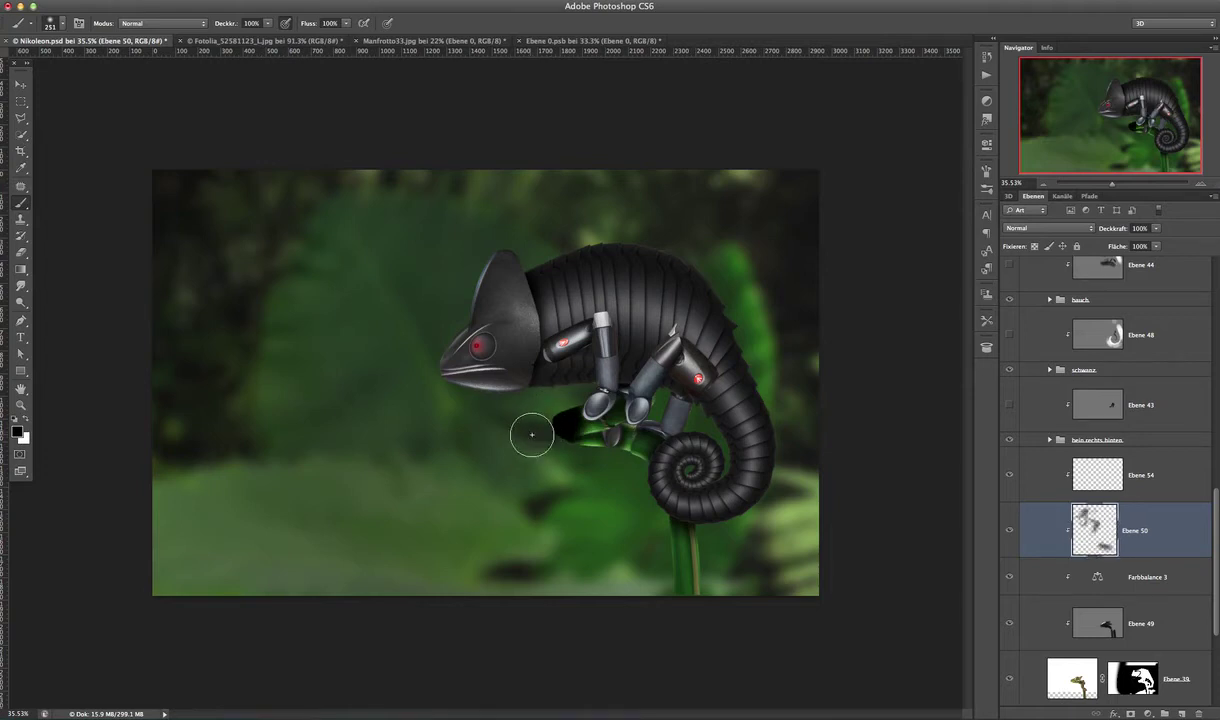
pyautogui.press('super+z')
pyautogui.click(287, 23)
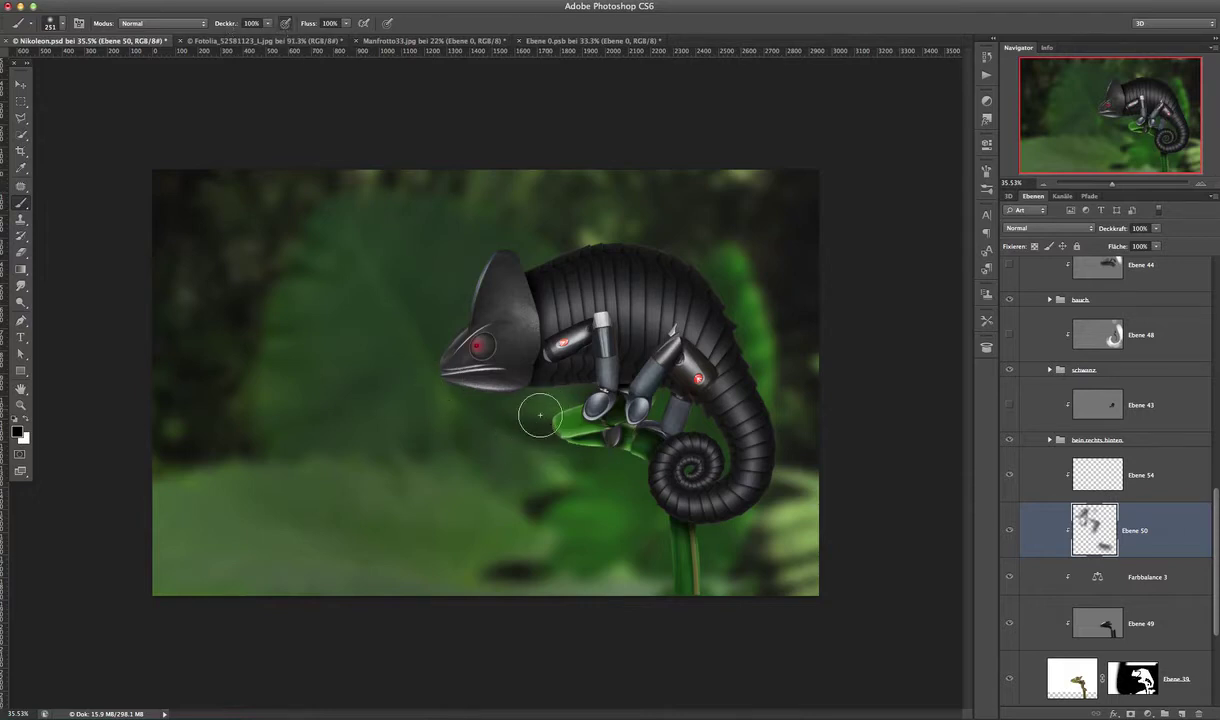
pyautogui.press('super+z')
pyautogui.press('super+z')
# - Paint black shading over the branch end on Ebene 54 at 15% brush opacity, and delete that test layer
pyautogui.click(228, 24)
pyautogui.moveTo(228, 24); pyautogui.dragTo(169, 28)
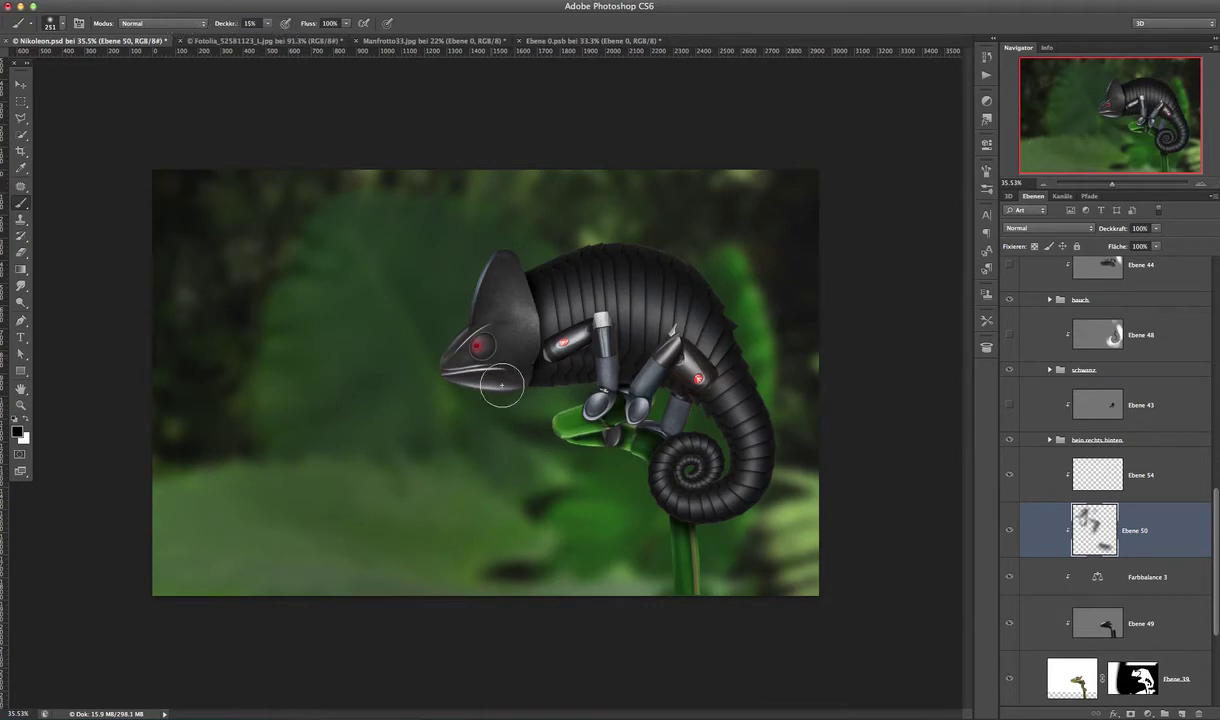
pyautogui.moveTo(518, 422); pyautogui.dragTo(505, 400)
pyautogui.click(1040, 462)
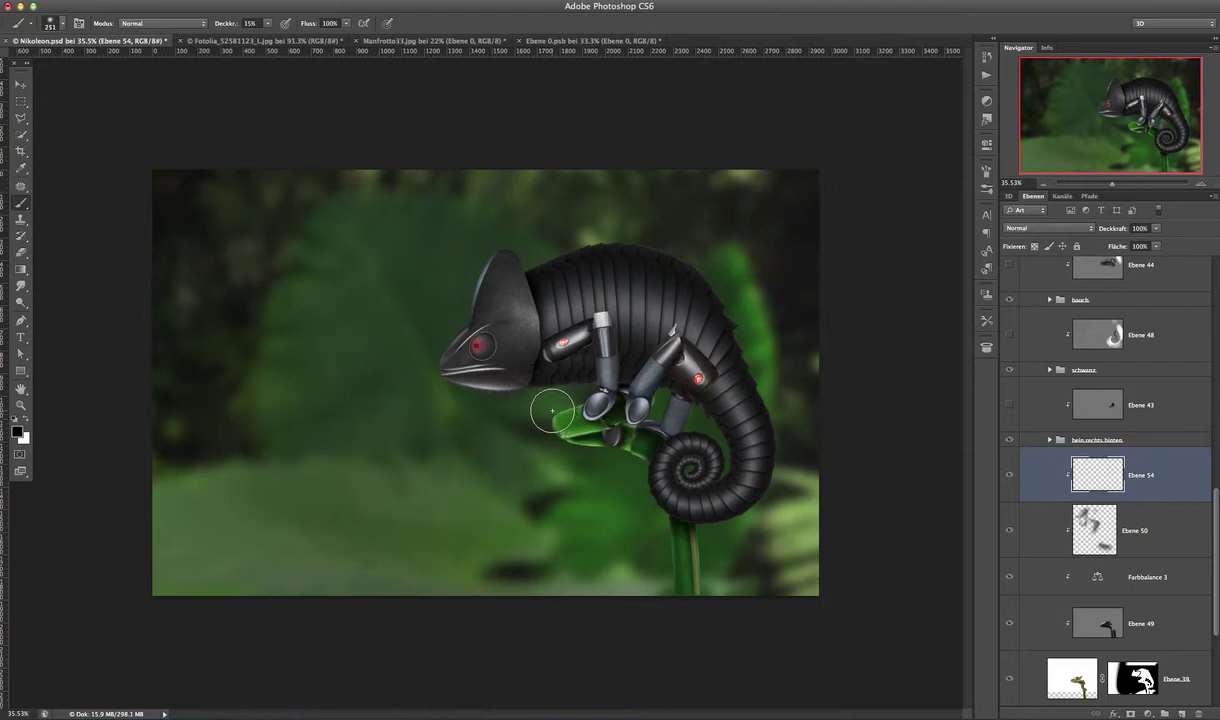
pyautogui.moveTo(546, 408); pyautogui.dragTo(537, 428)
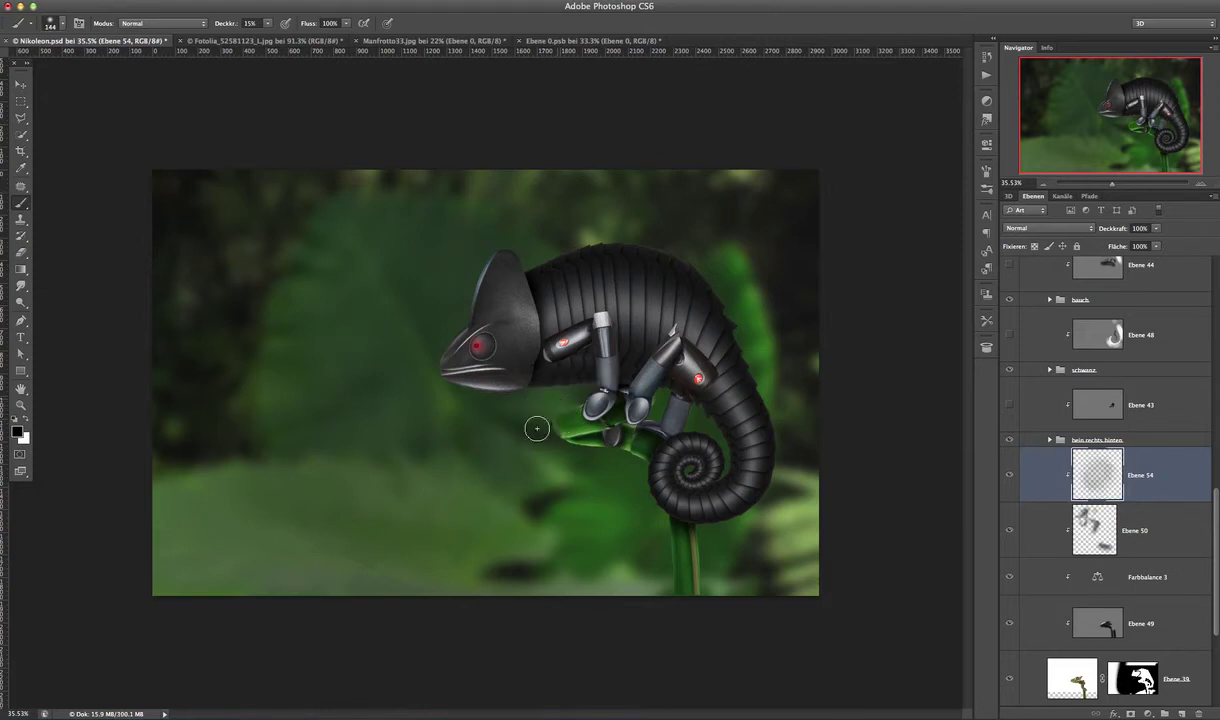
pyautogui.moveTo(537, 428)
pyautogui.mouseDown()
pyautogui.moveTo(562, 400)
pyautogui.moveTo(545, 441)
pyautogui.moveTo(565, 399)
pyautogui.moveTo(535, 475)
pyautogui.moveTo(550, 424)
pyautogui.moveTo(585, 405)
pyautogui.moveTo(590, 426)
pyautogui.moveTo(612, 410)
pyautogui.moveTo(575, 392)
pyautogui.mouseUp()
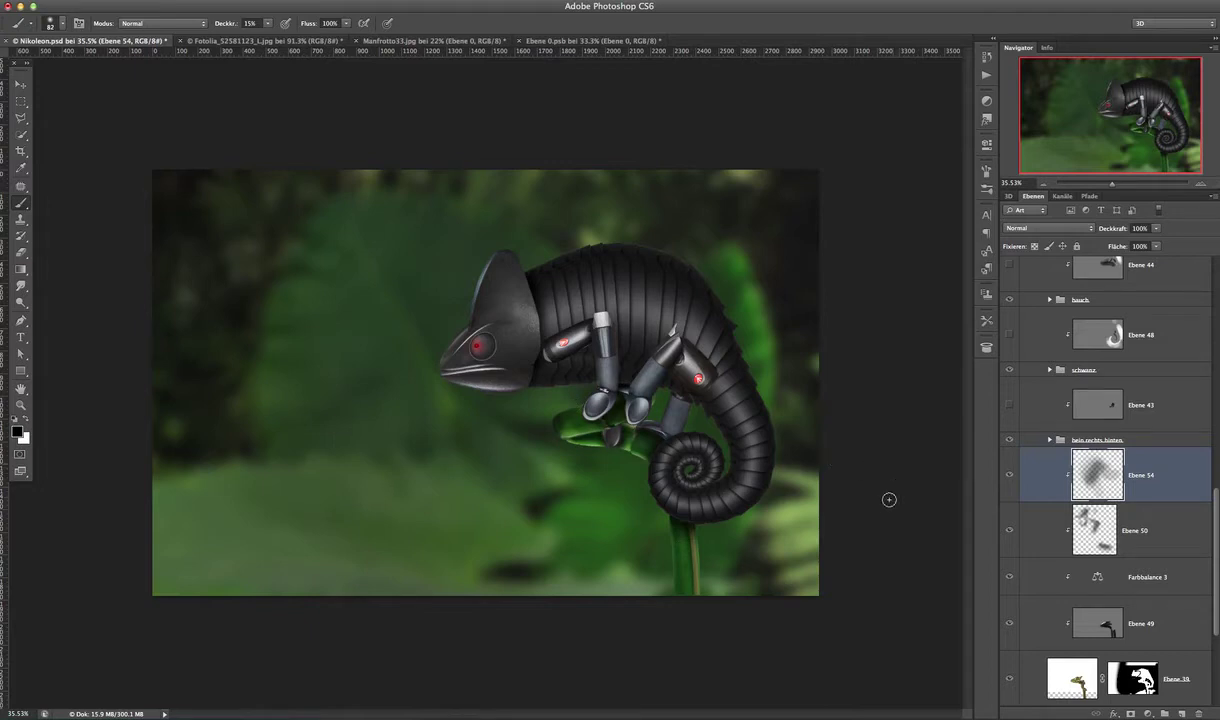
pyautogui.press('Delete')
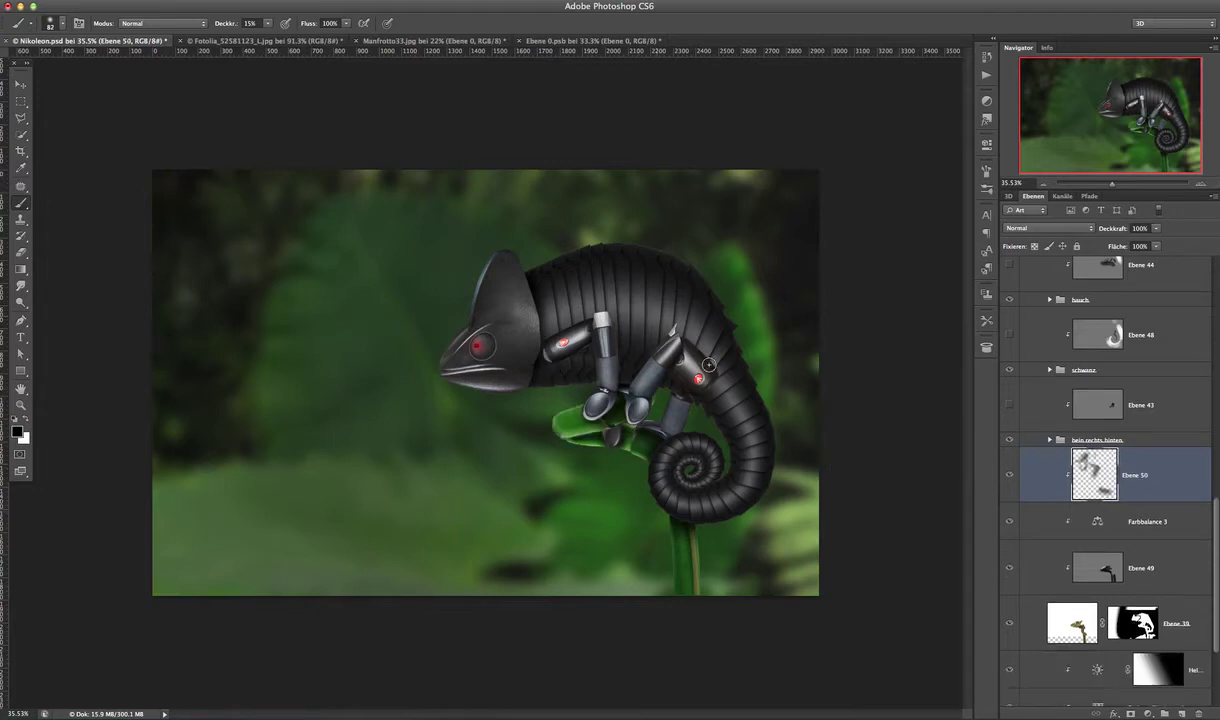
# - Compare the branch with Ebene 50 hidden and shown, and expand the bein rechts hinten group
pyautogui.click(1008, 474)
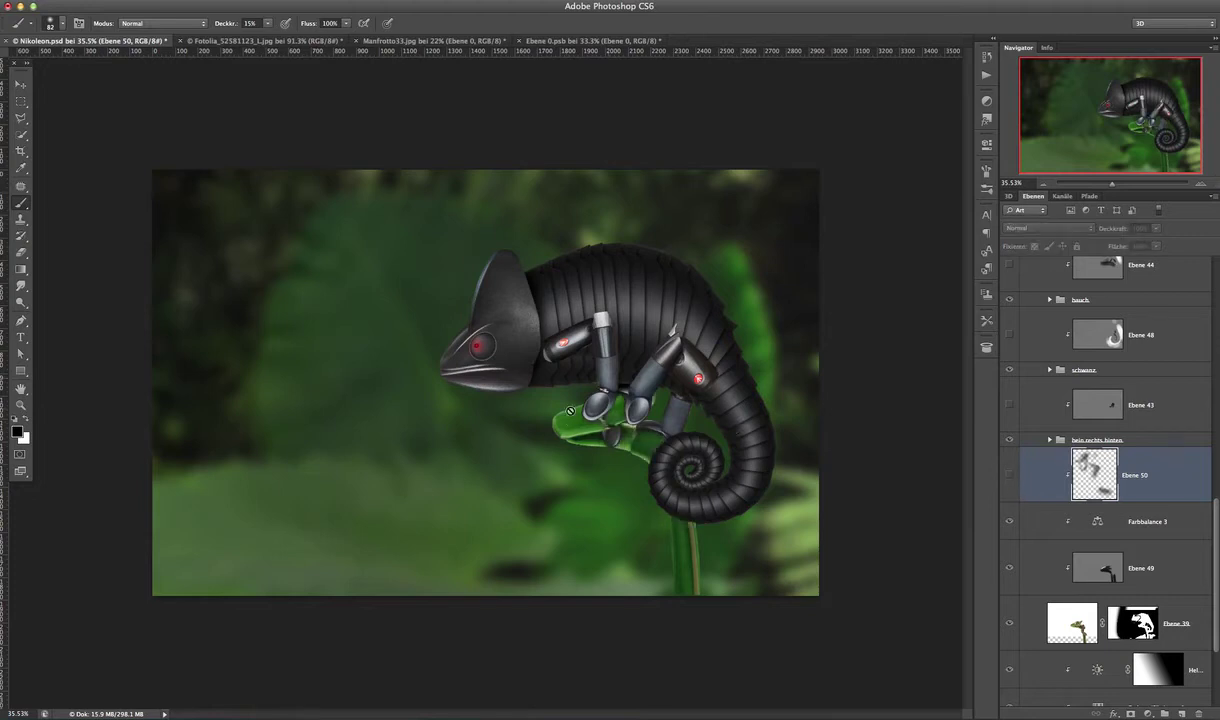
pyautogui.click(1010, 476)
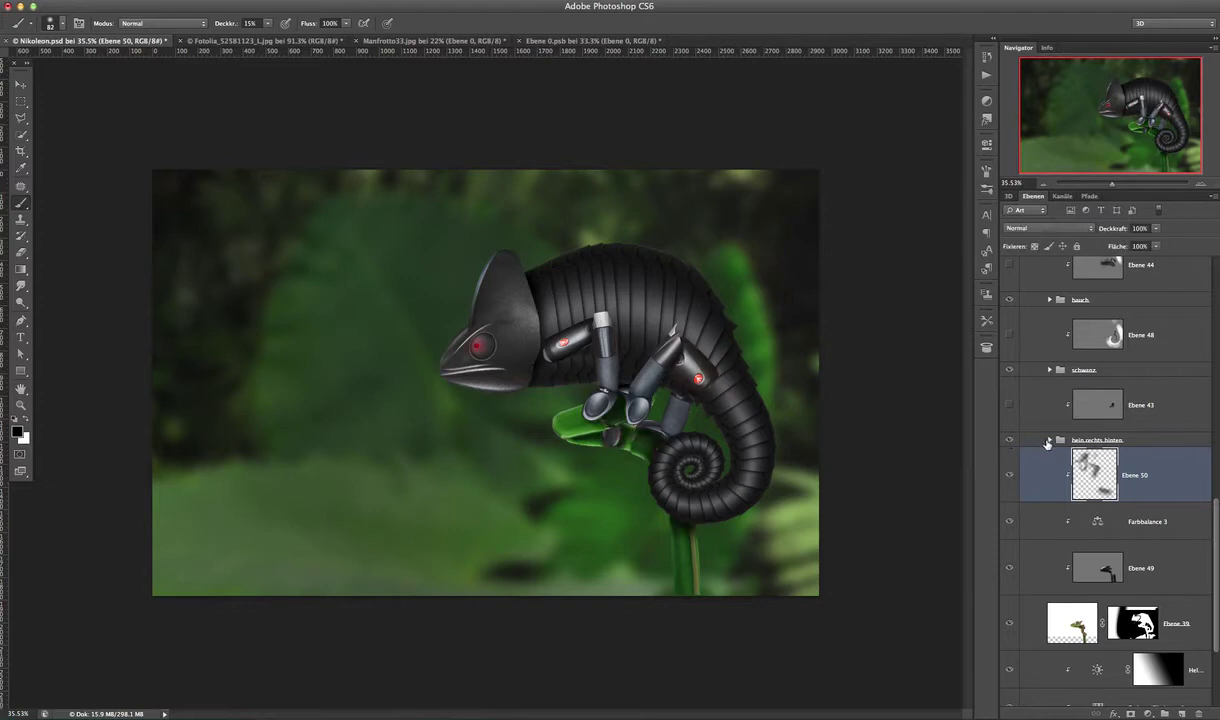
pyautogui.click(1048, 441)
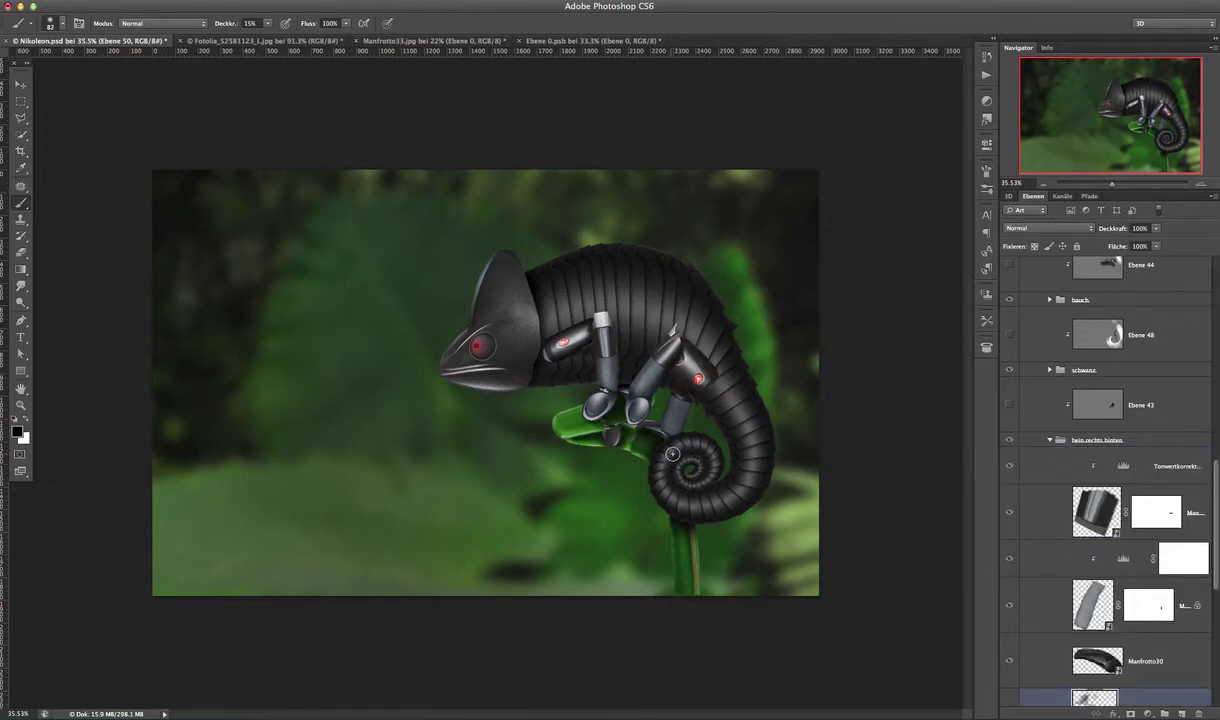
# - Select the Manfrotto30 foot part of the rear right leg and view it and the grey lower-leg part in isolation
pyautogui.scroll(5, 669, 456)
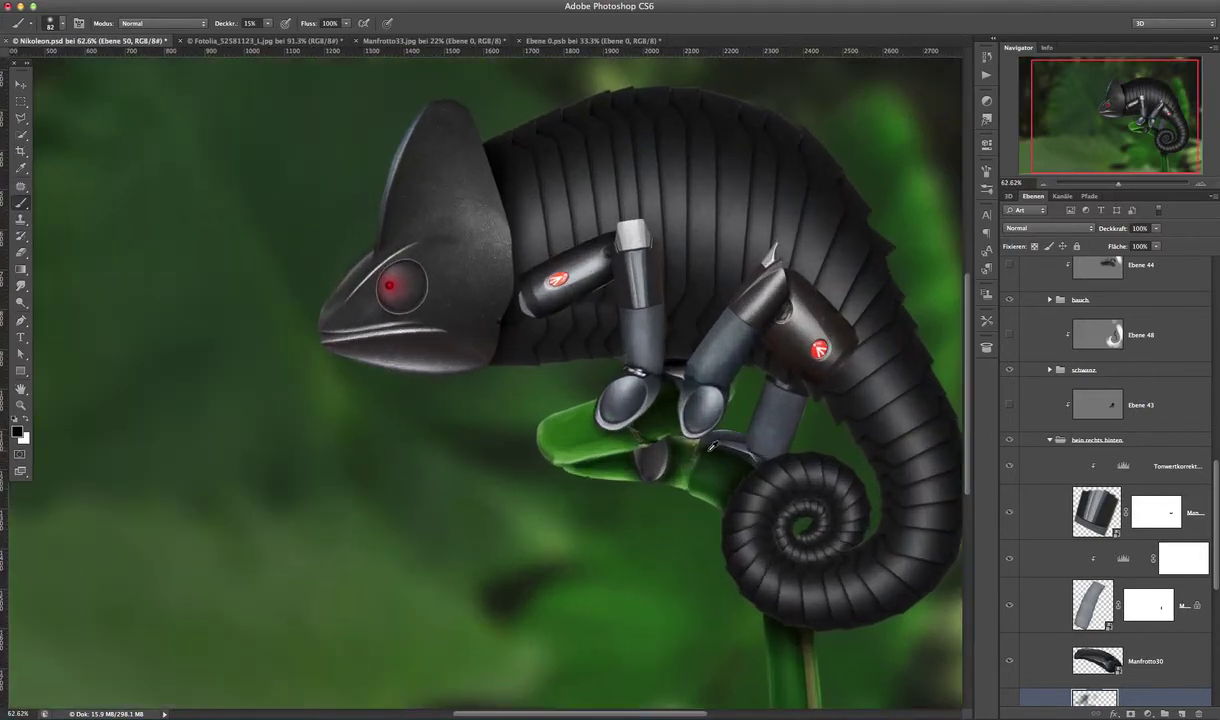
pyautogui.moveTo(710, 447)
pyautogui.mouseDown()
pyautogui.moveTo(494, 441)
pyautogui.moveTo(496, 421)
pyautogui.mouseUp()
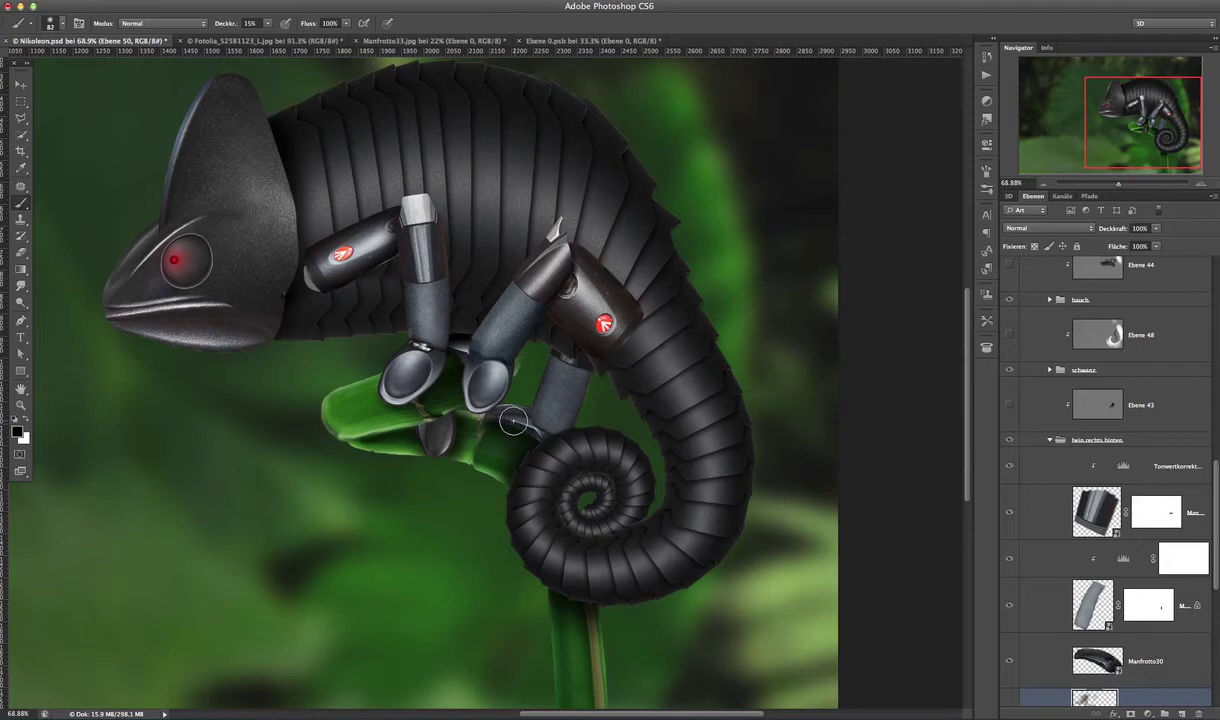
pyautogui.moveTo(513, 421); pyautogui.dragTo(534, 426)
pyautogui.click(1094, 660)
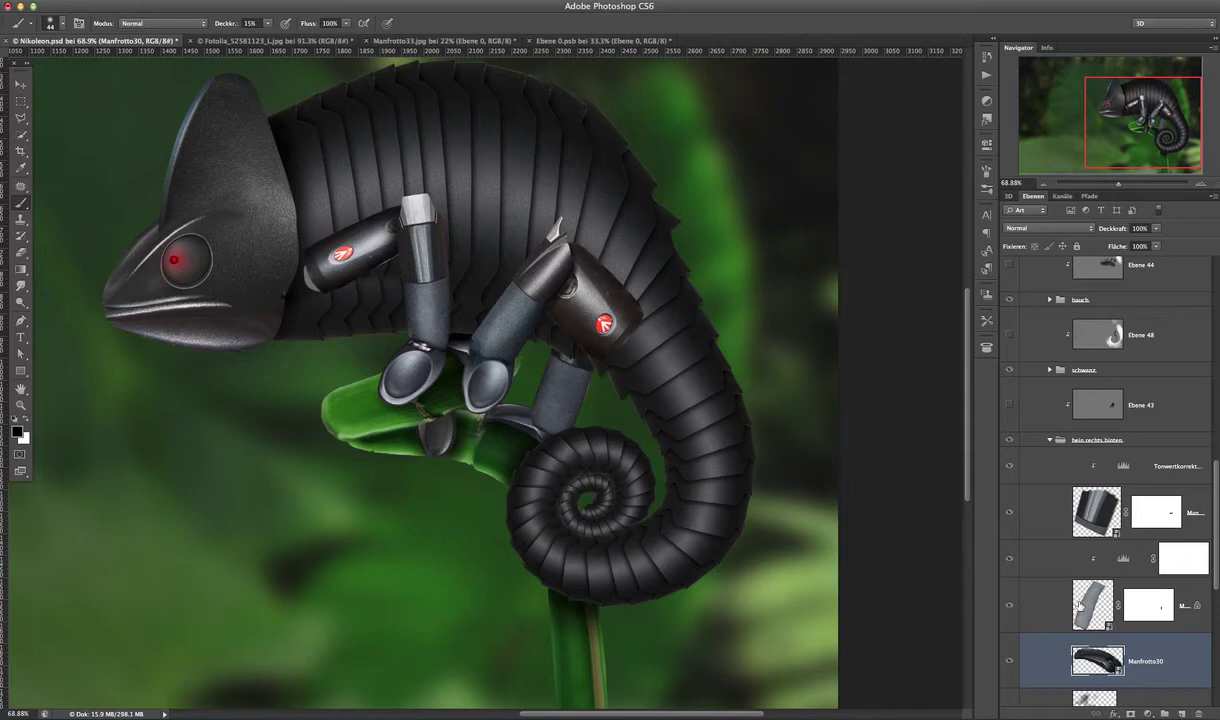
pyautogui.keyDown('alt'); pyautogui.click(1009, 605); pyautogui.keyUp('alt')
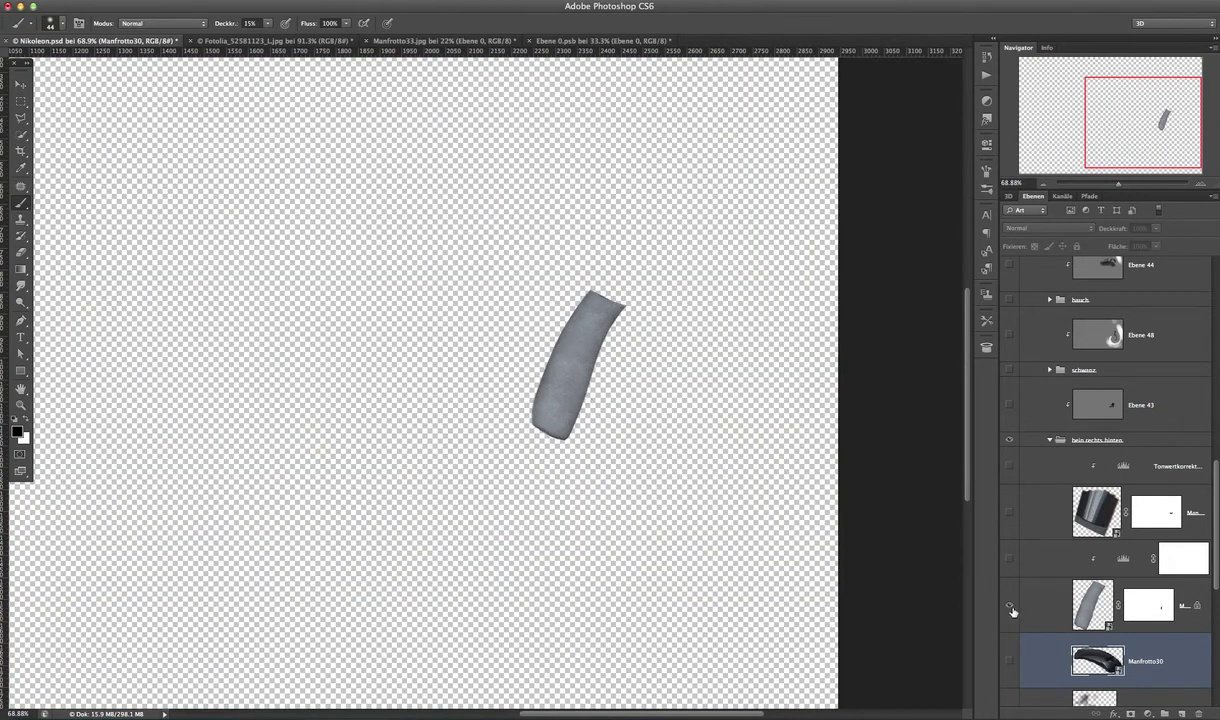
pyautogui.keyDown('alt'); pyautogui.click(1011, 663); pyautogui.keyUp('alt')
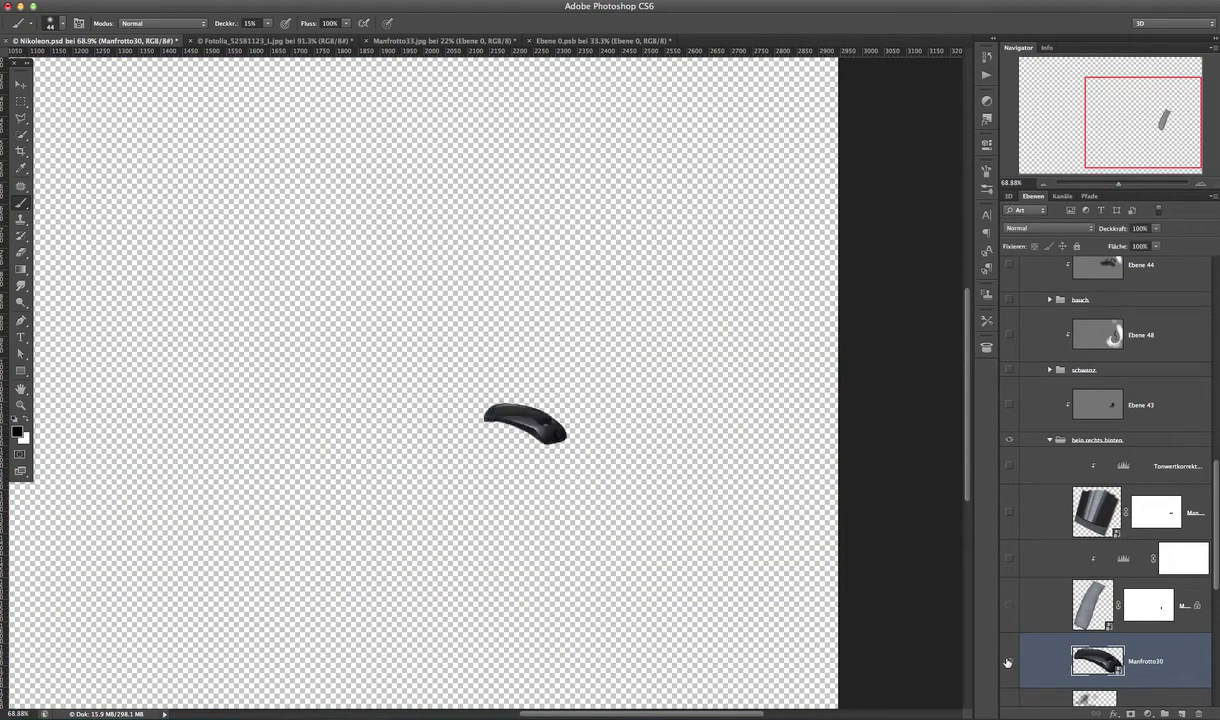
pyautogui.keyDown('alt'); pyautogui.click(1010, 606); pyautogui.keyUp('alt')
pyautogui.keyDown('alt'); pyautogui.click(1010, 606); pyautogui.keyUp('alt')
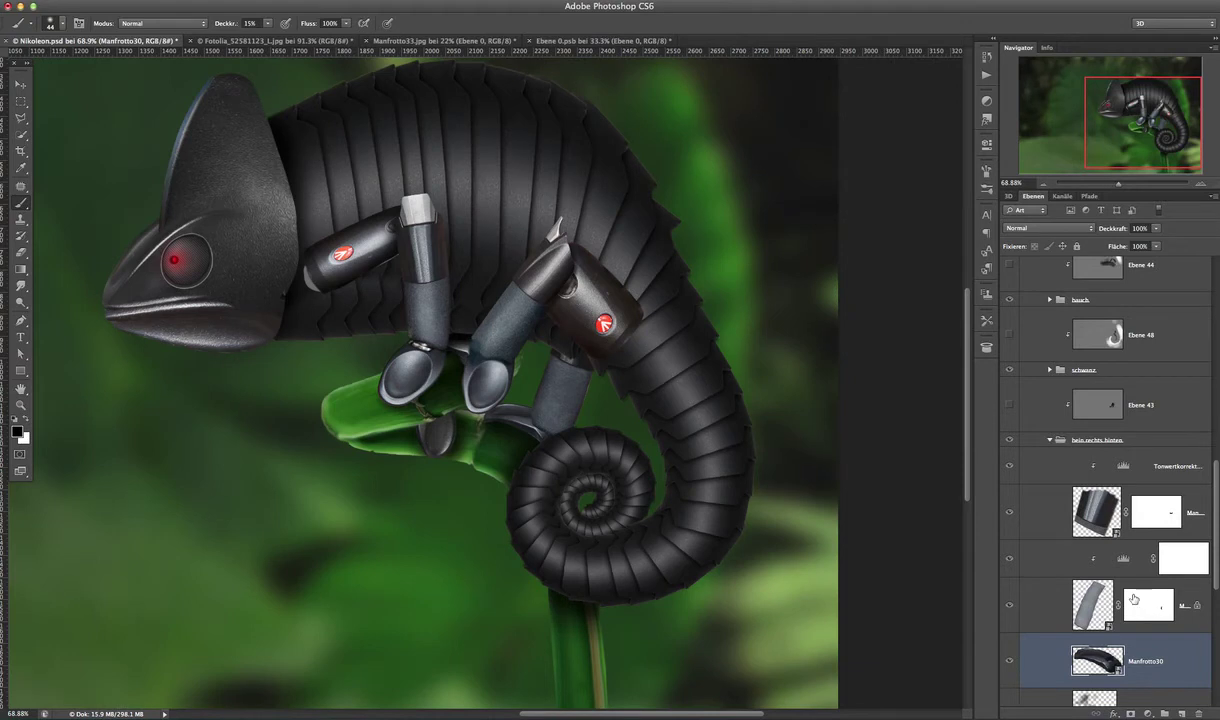
# - Toggle the levels adjustments on the rear right leg's parts to compare their effect, and collapse the bein rechts hinten group
pyautogui.click(1012, 563)
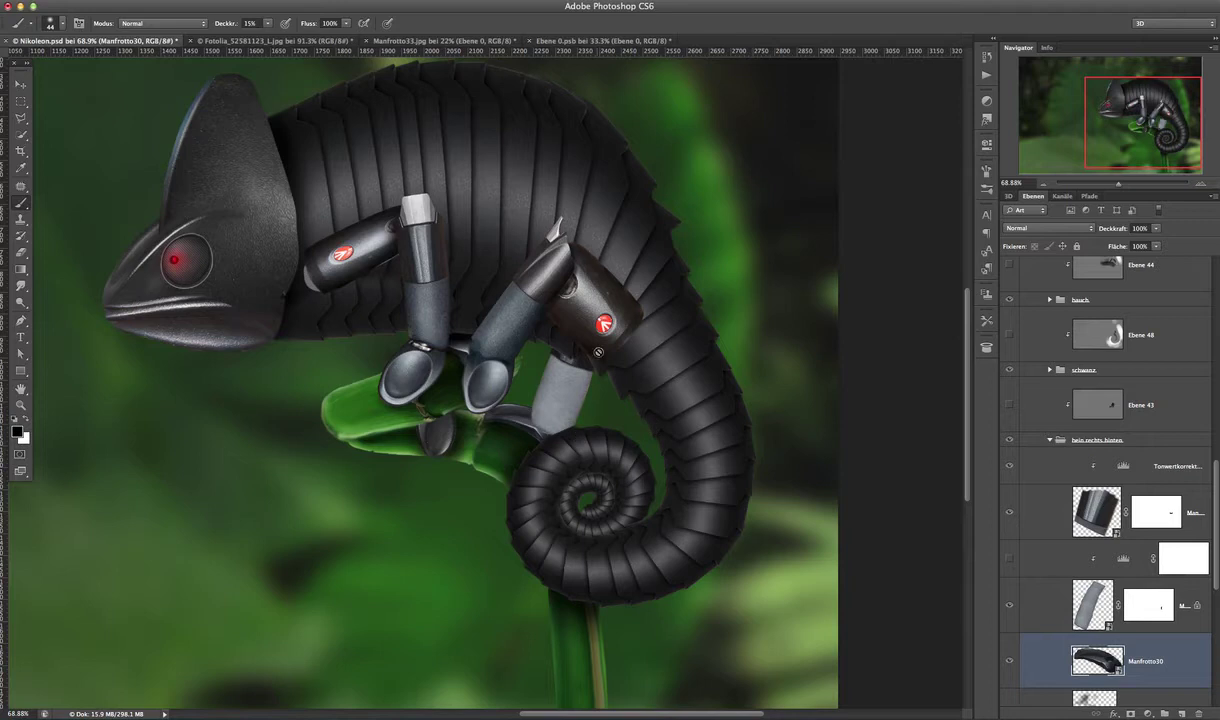
pyautogui.click(1012, 563)
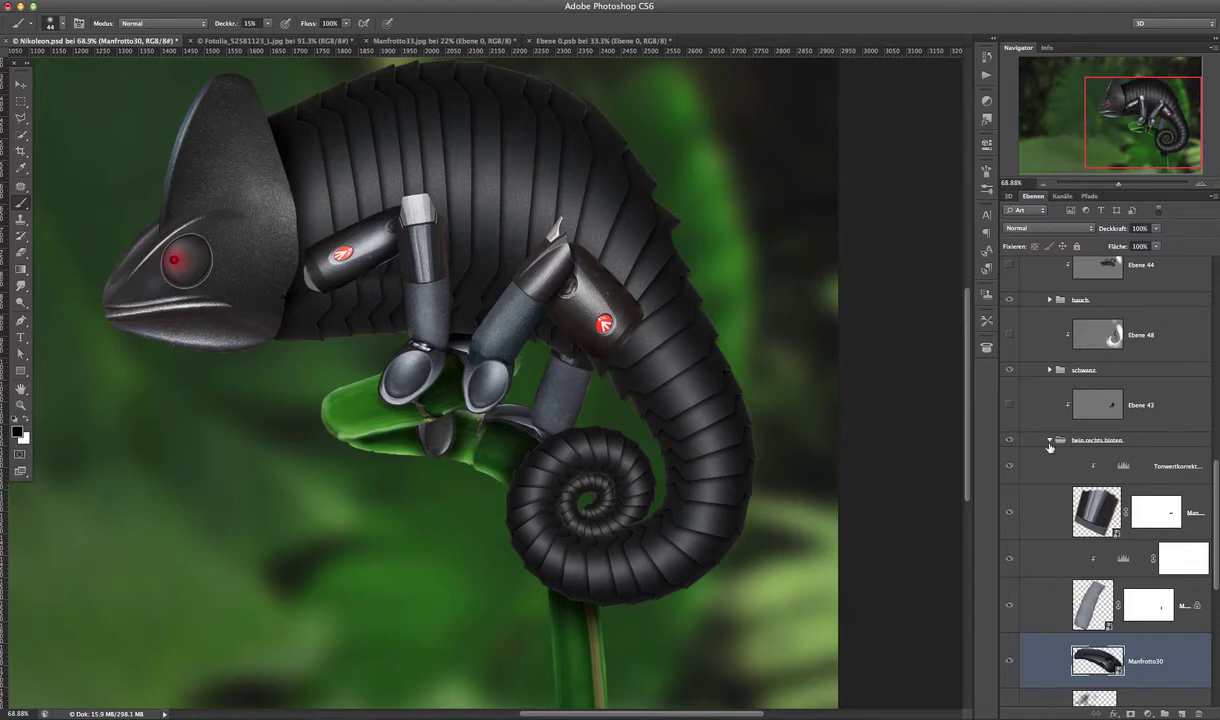
pyautogui.click(1012, 469)
pyautogui.click(1050, 440)
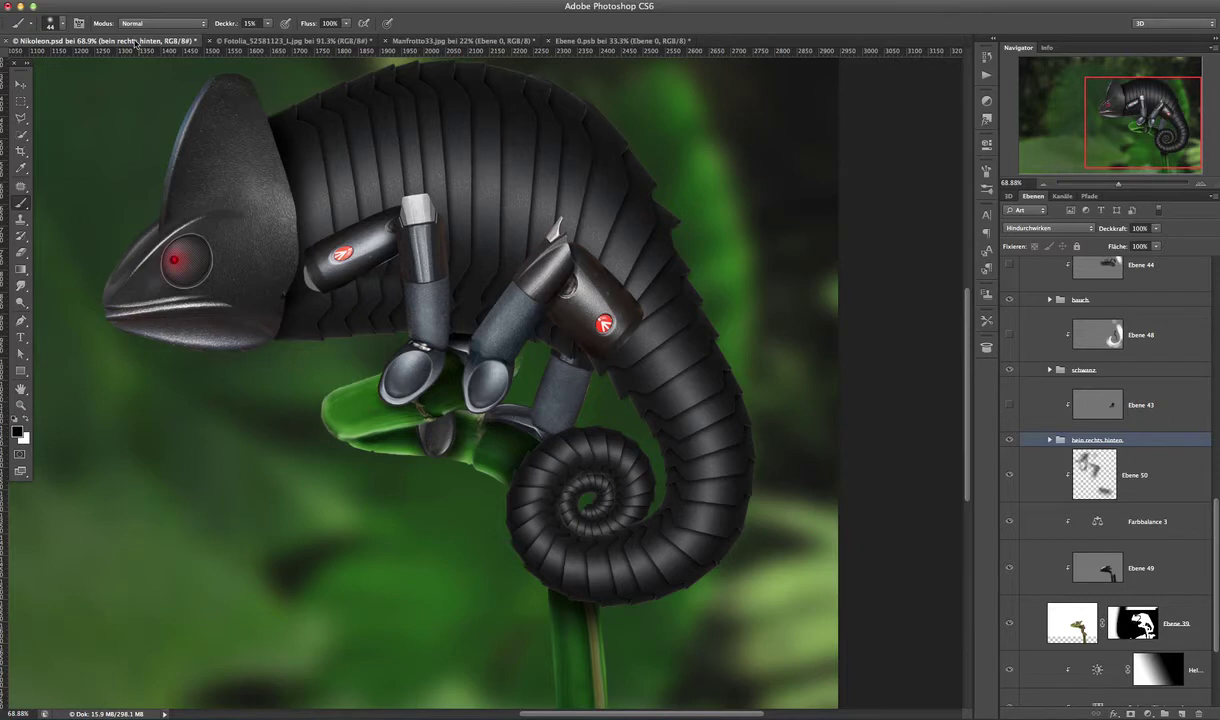
# - Look at the leg shapes in the source photo Fotolia_52581123_L.jpg and return to Nikoleon.psd
pyautogui.click(110, 2)
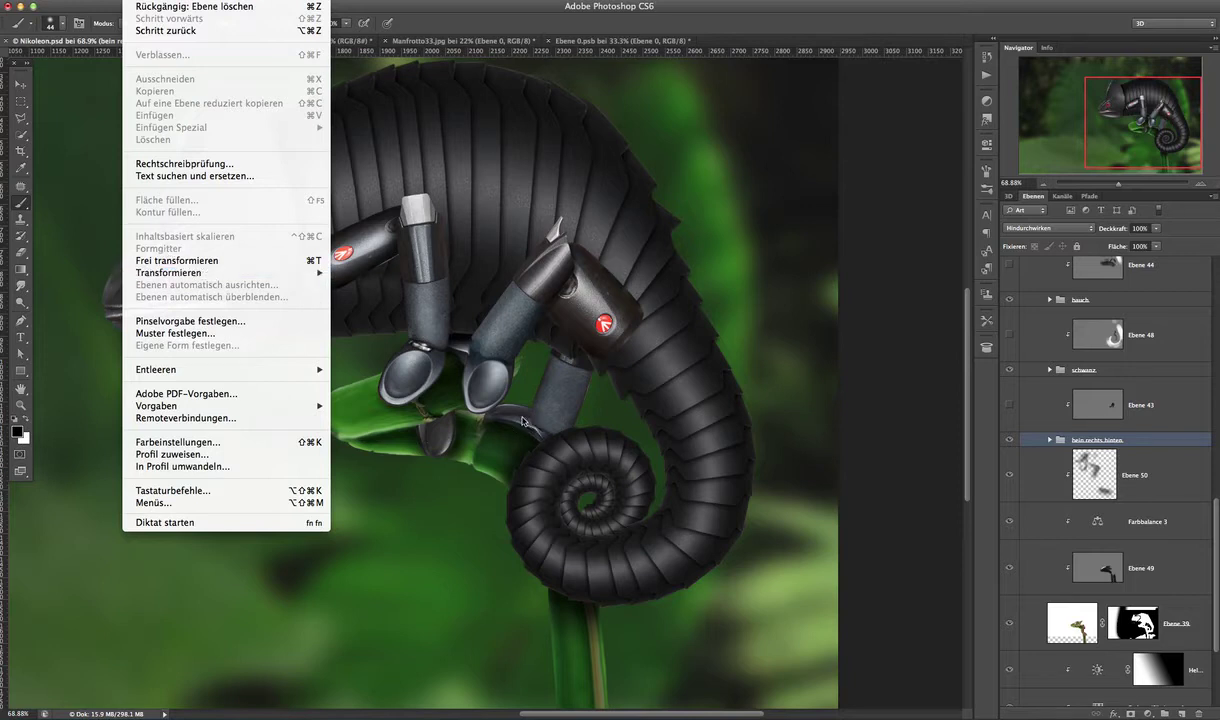
pyautogui.click(848, 284)
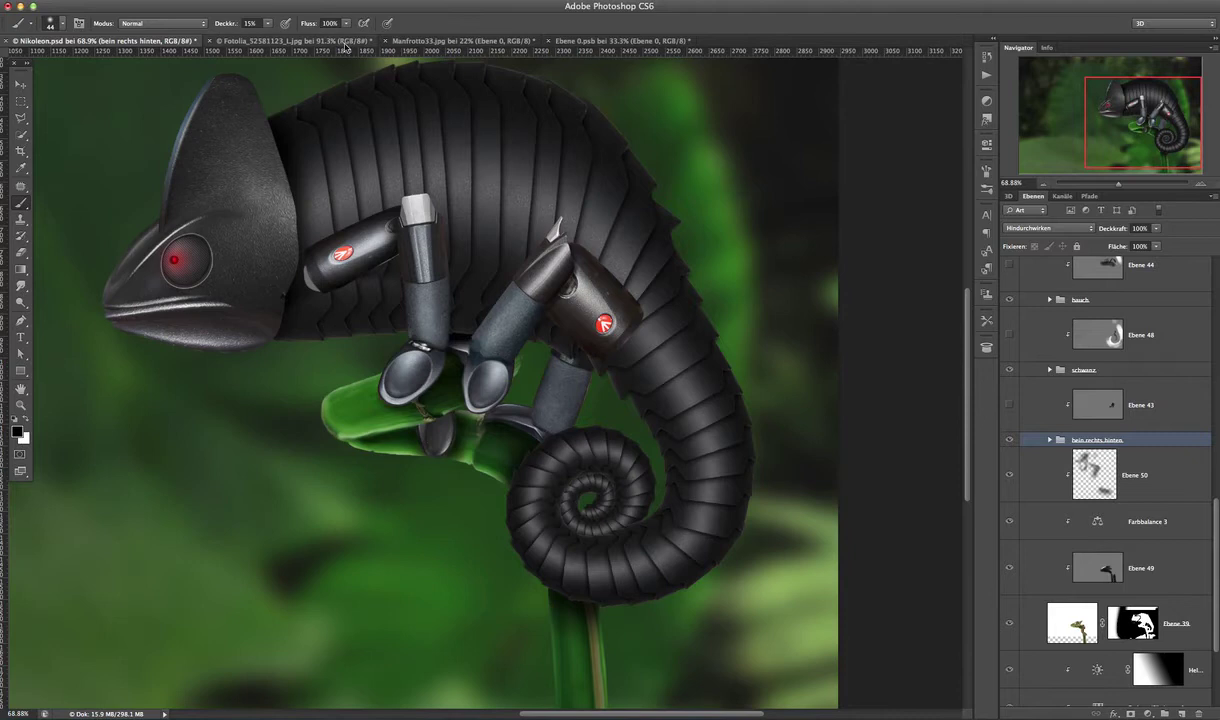
pyautogui.click(341, 43)
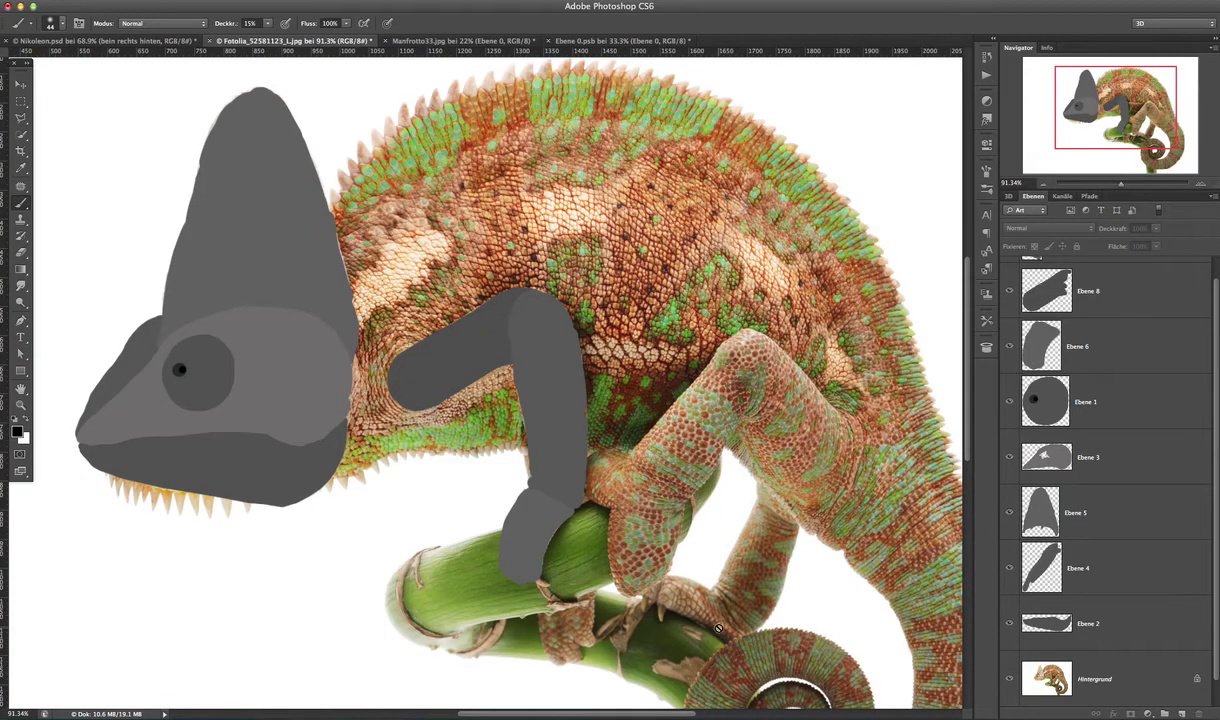
pyautogui.click(105, 42)
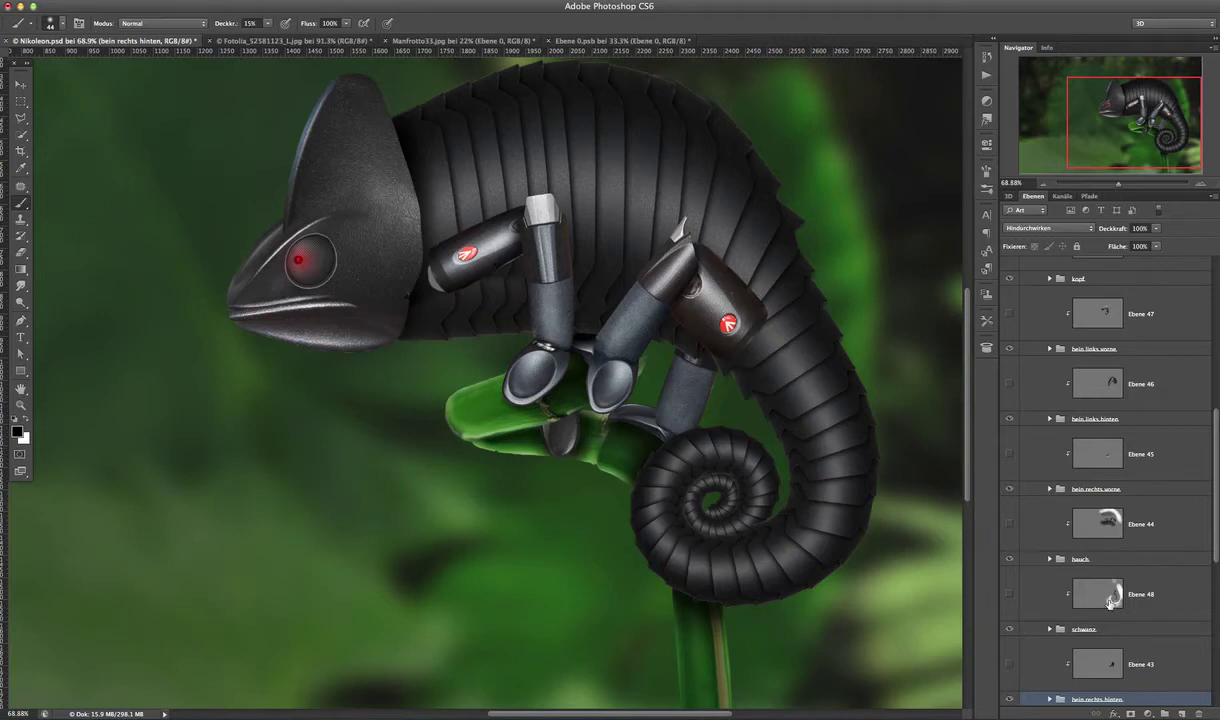
# - Show the shading layers Ebene 43 through Ebene 48 on the legs, belly and tail
pyautogui.moveTo(1217, 508); pyautogui.dragTo(1213, 530)
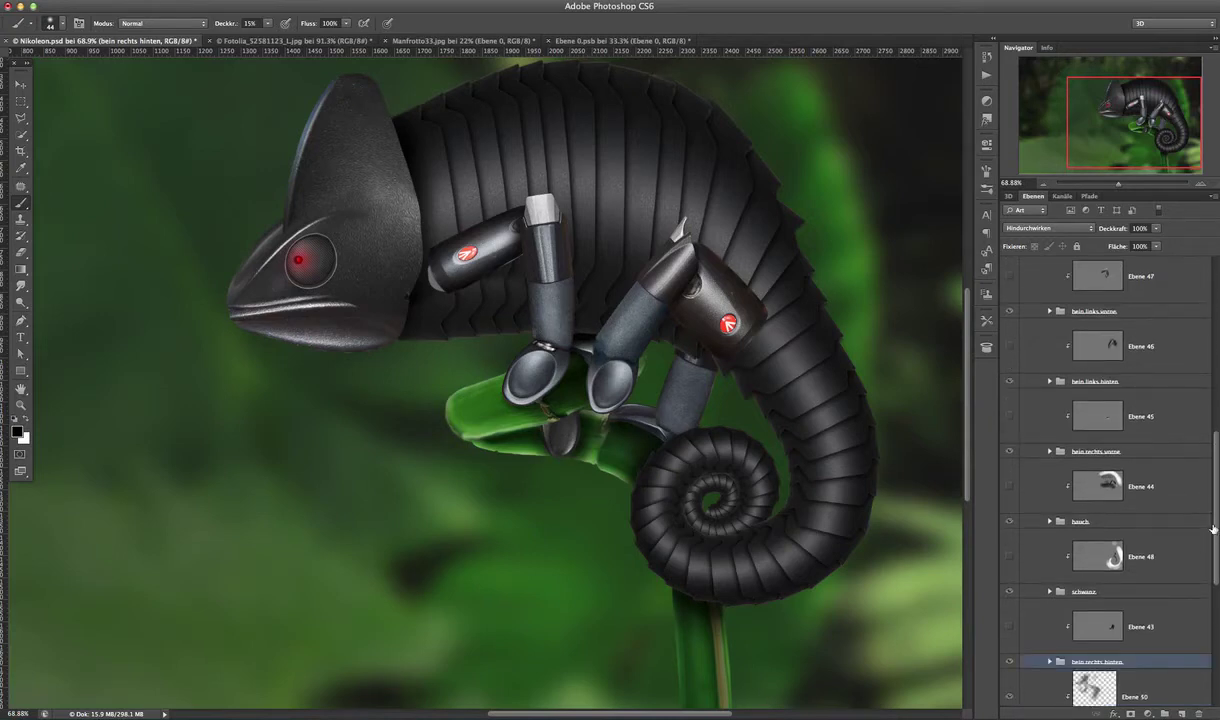
pyautogui.click(1009, 627)
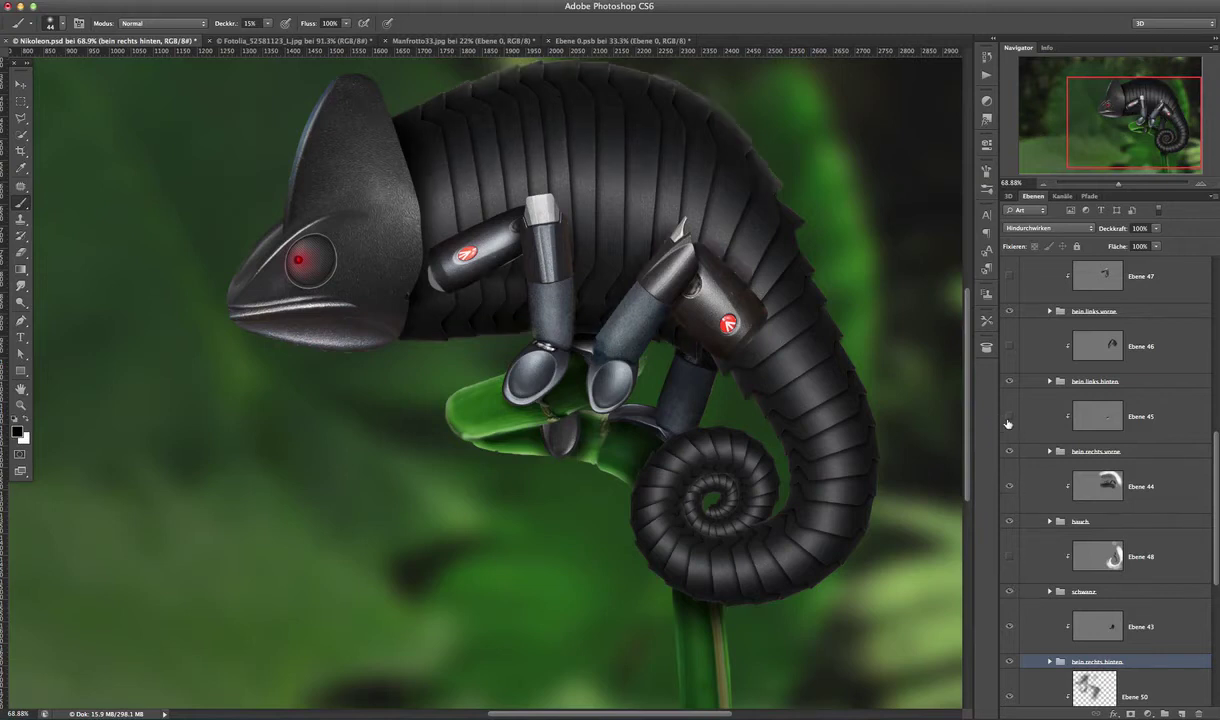
pyautogui.click(1010, 347)
pyautogui.click(1009, 556)
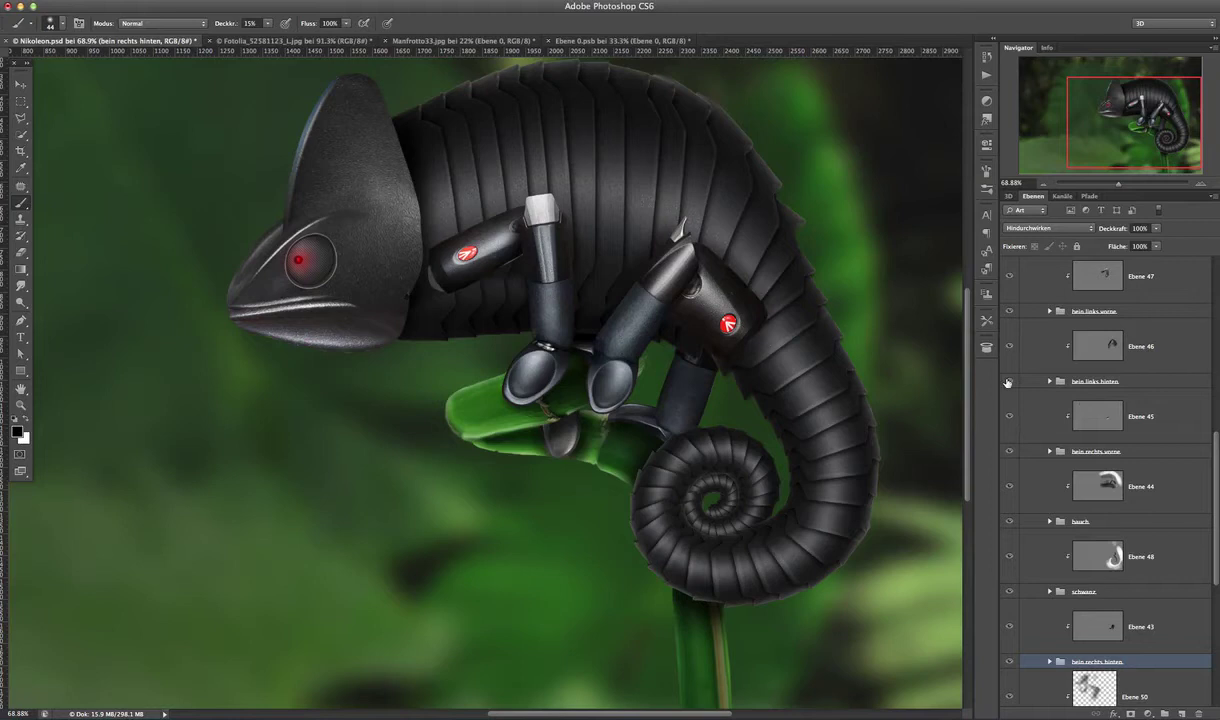
# - Expand the bein links hinten group, select its shading layer Ebene 31 and toggle it to compare its effect on the rear left leg
pyautogui.click(1049, 382)
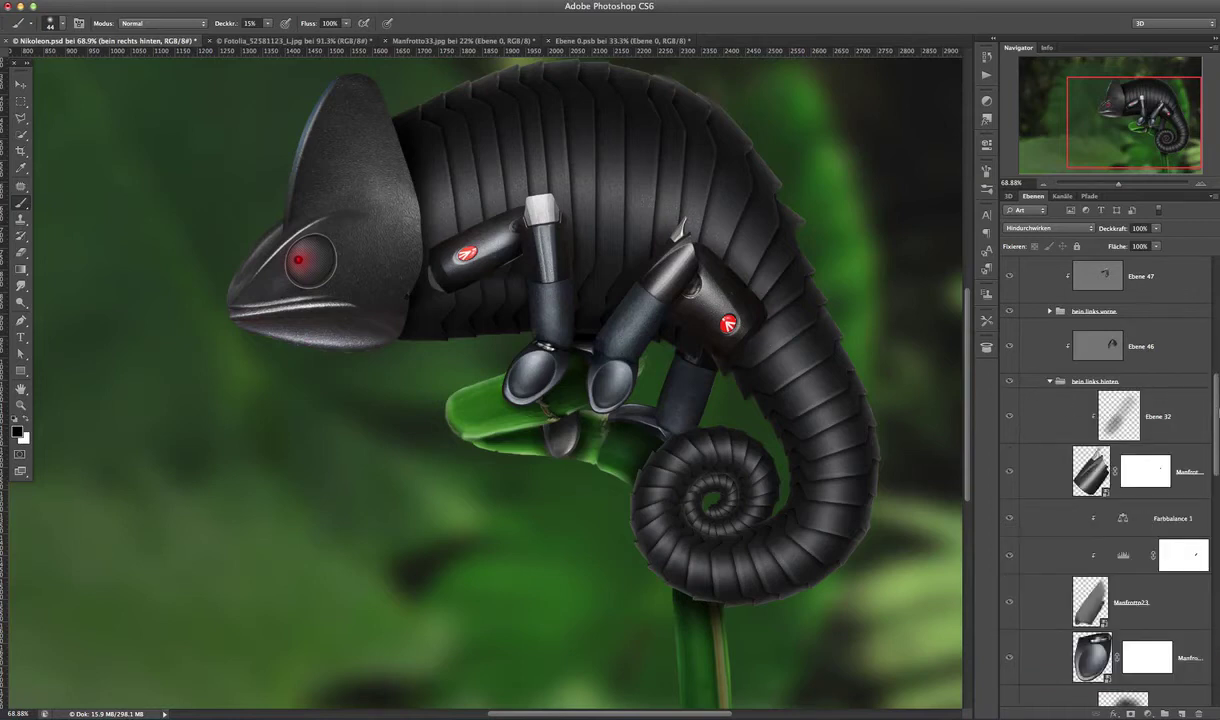
pyautogui.scroll(-3, 1213, 438)
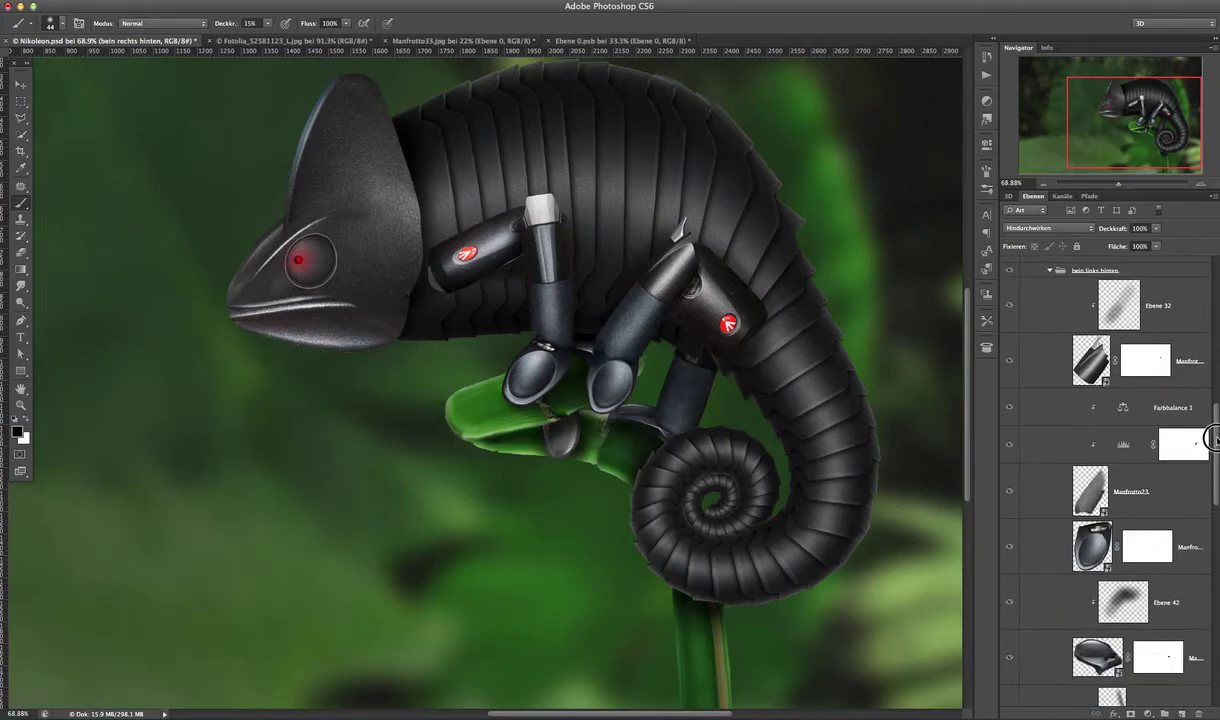
pyautogui.scroll(-2, 1213, 438)
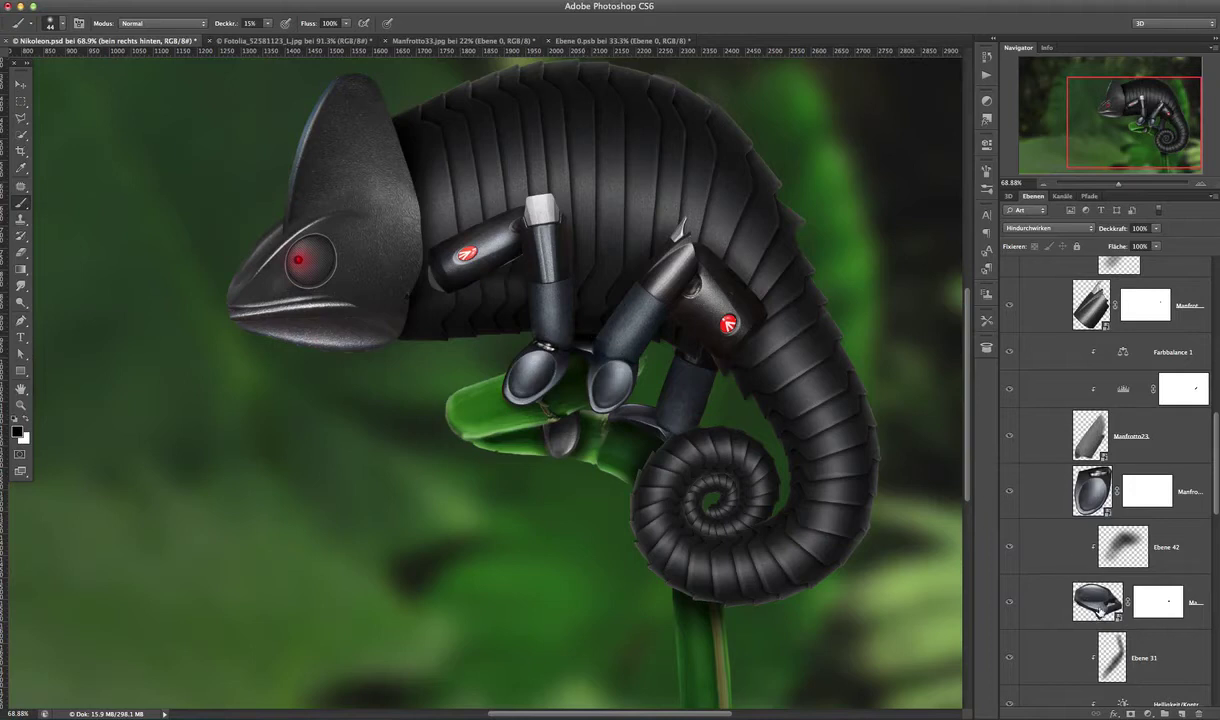
pyautogui.click(1060, 597)
pyautogui.click(1063, 640)
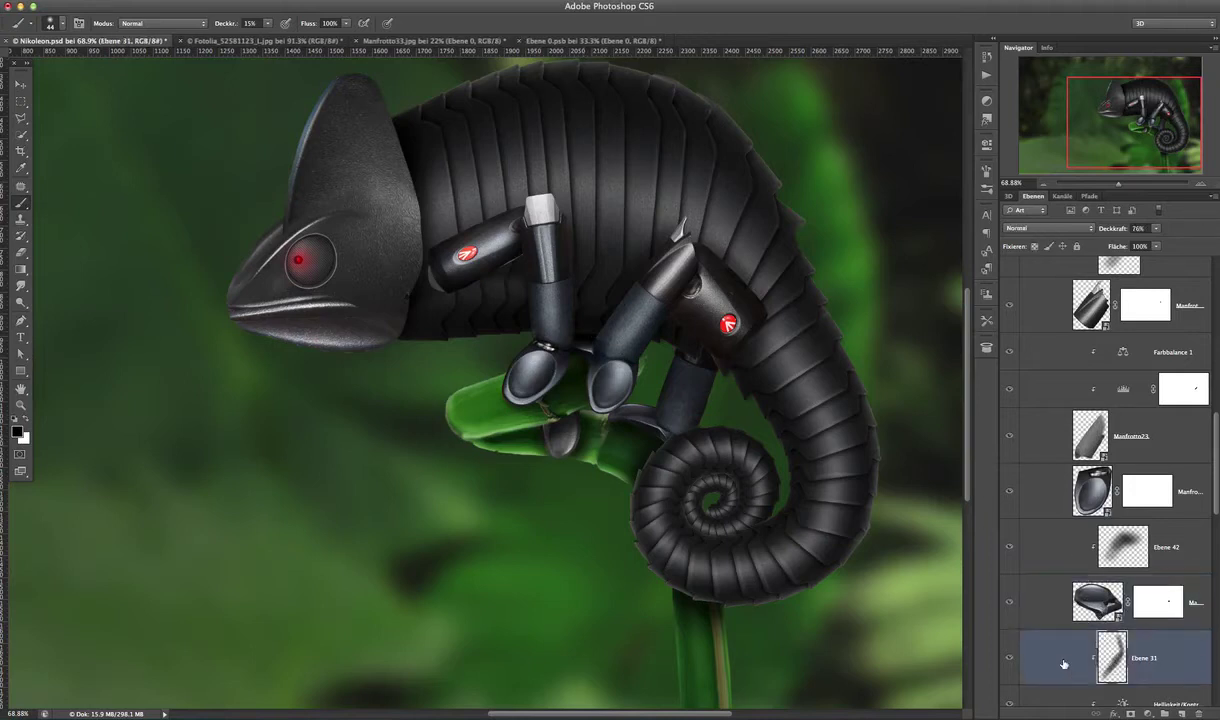
pyautogui.click(1009, 655)
pyautogui.click(1007, 659)
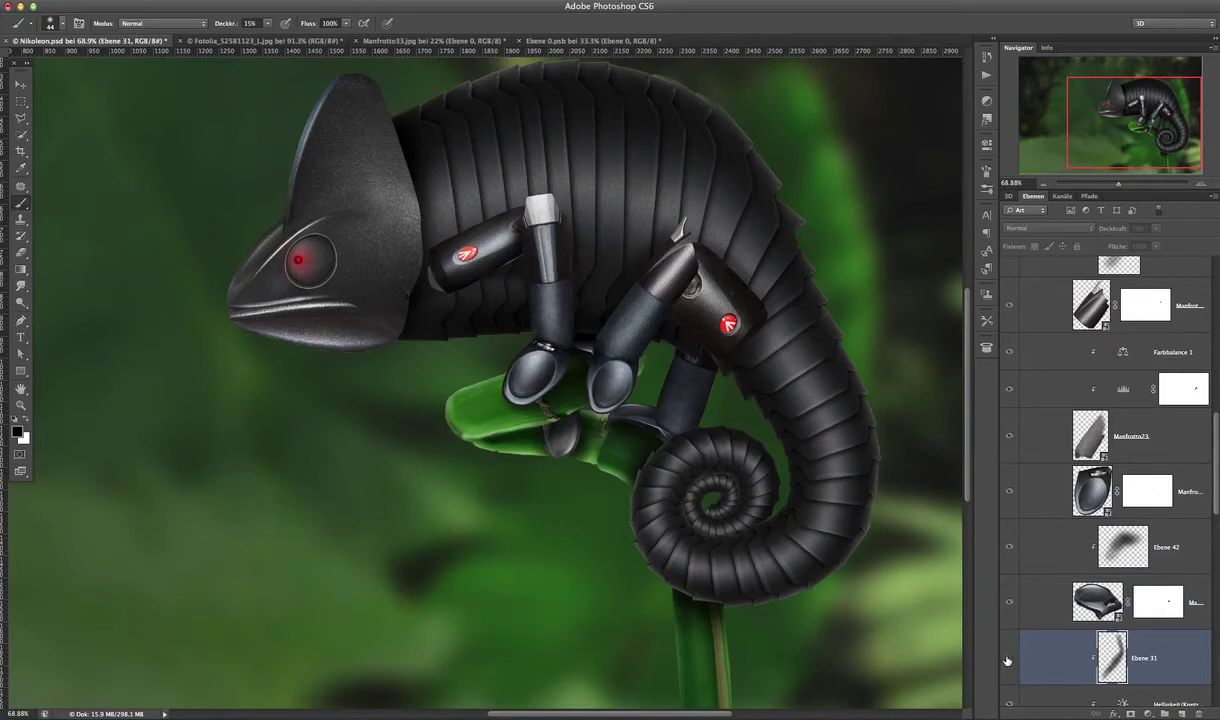
pyautogui.moveTo(690, 263)
pyautogui.mouseDown()
pyautogui.moveTo(660, 250)
pyautogui.moveTo(655, 275)
pyautogui.moveTo(661, 259)
pyautogui.moveTo(626, 265)
pyautogui.moveTo(654, 271)
pyautogui.moveTo(666, 246)
pyautogui.moveTo(691, 274)
pyautogui.moveTo(632, 304)
pyautogui.moveTo(708, 290)
pyautogui.mouseUp()
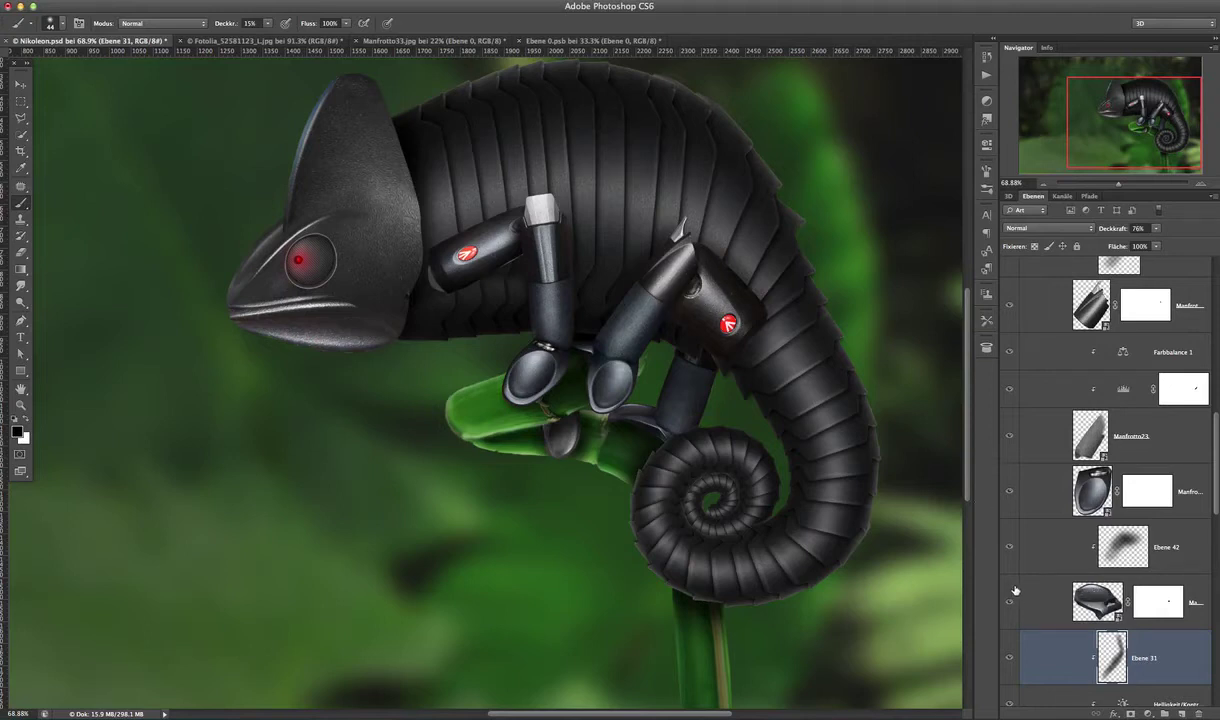
# - Toggle the Manfrotto23 lower leg, its levels adjustment, the Manfrotto joint part above it and Ebene 32 to examine each one's contribution
pyautogui.click(1010, 440)
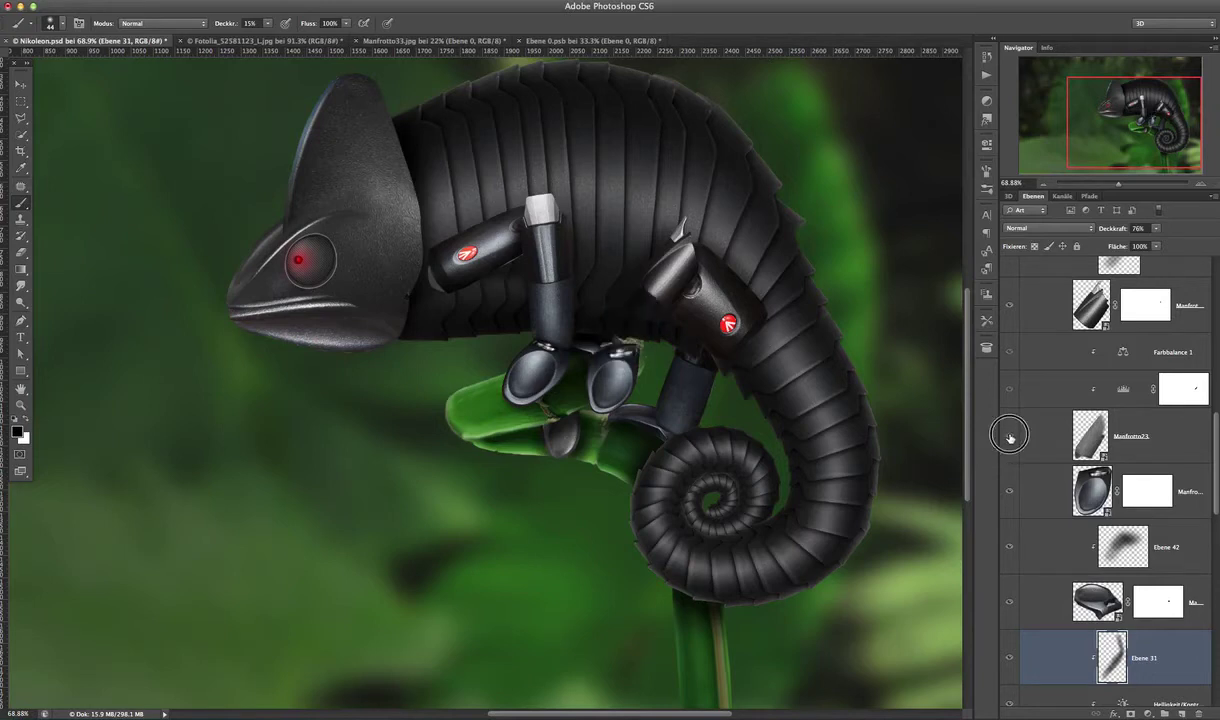
pyautogui.press('super+z')
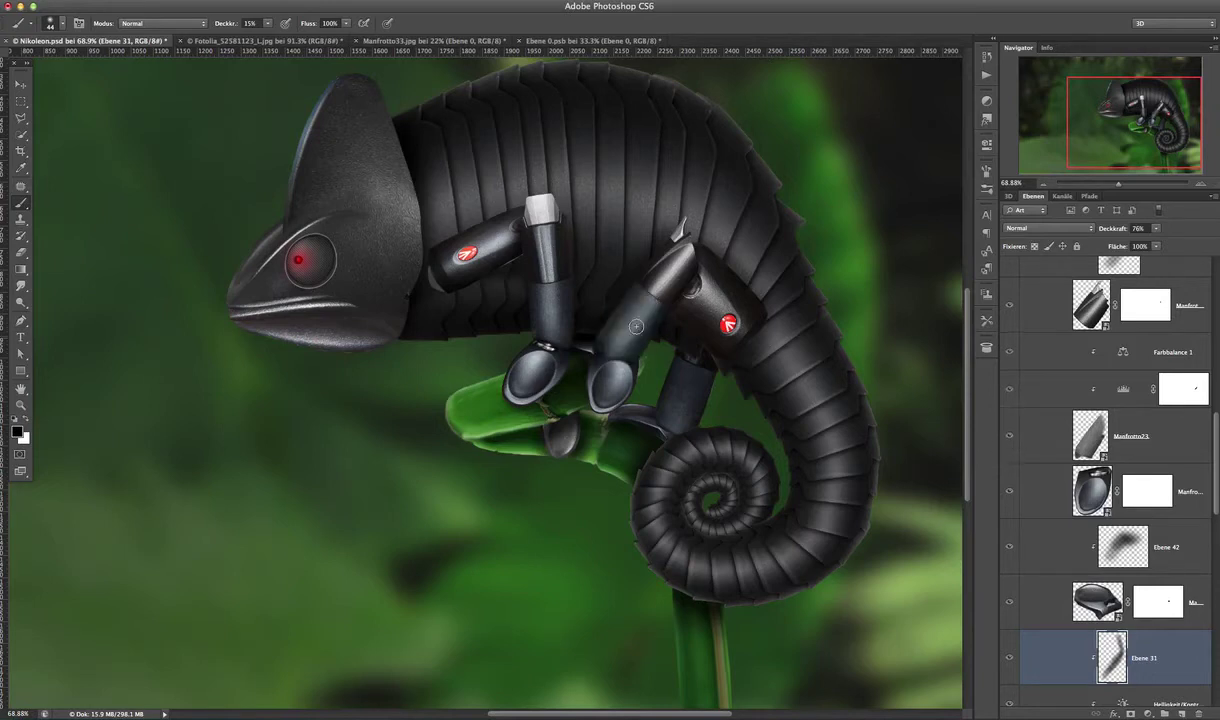
pyautogui.click(1010, 390)
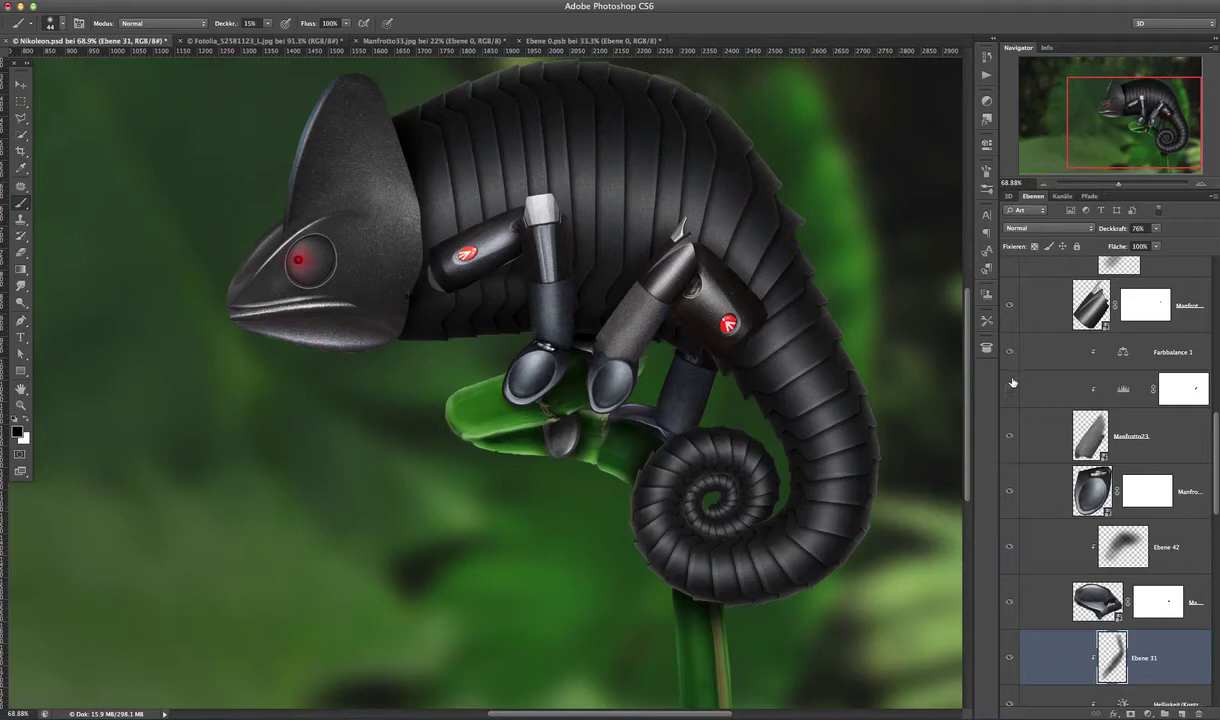
pyautogui.click(1010, 308)
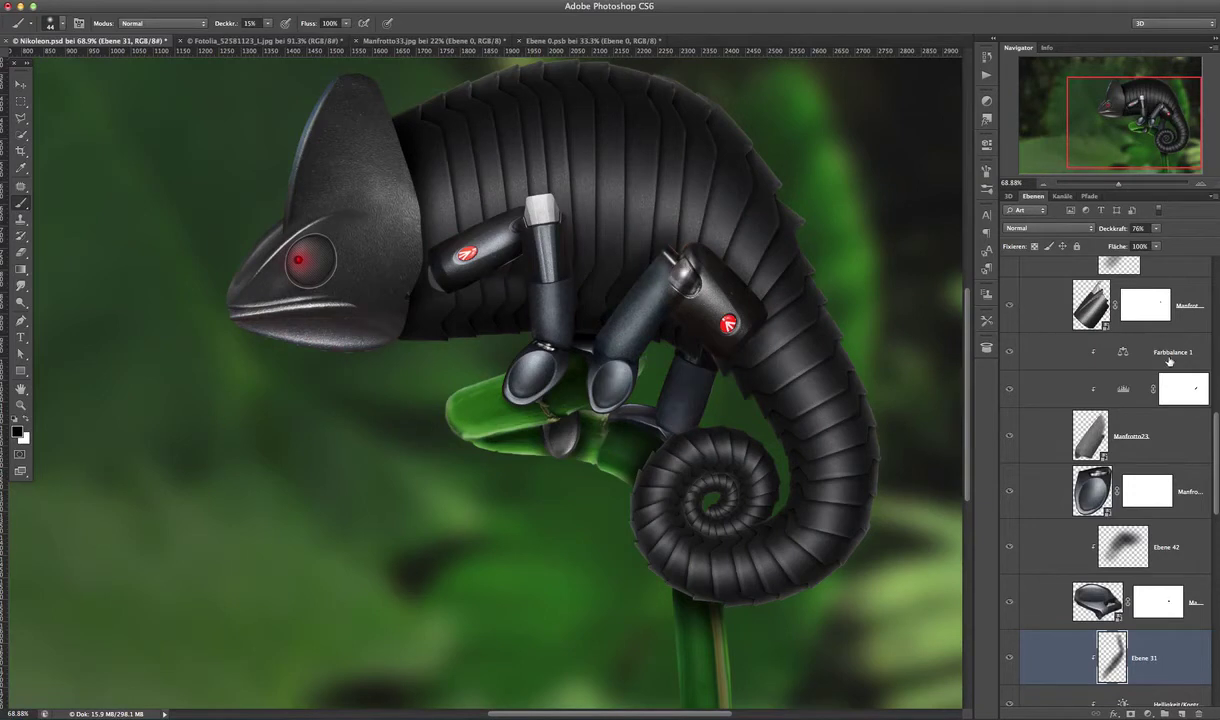
pyautogui.moveTo(1216, 437); pyautogui.dragTo(1216, 404)
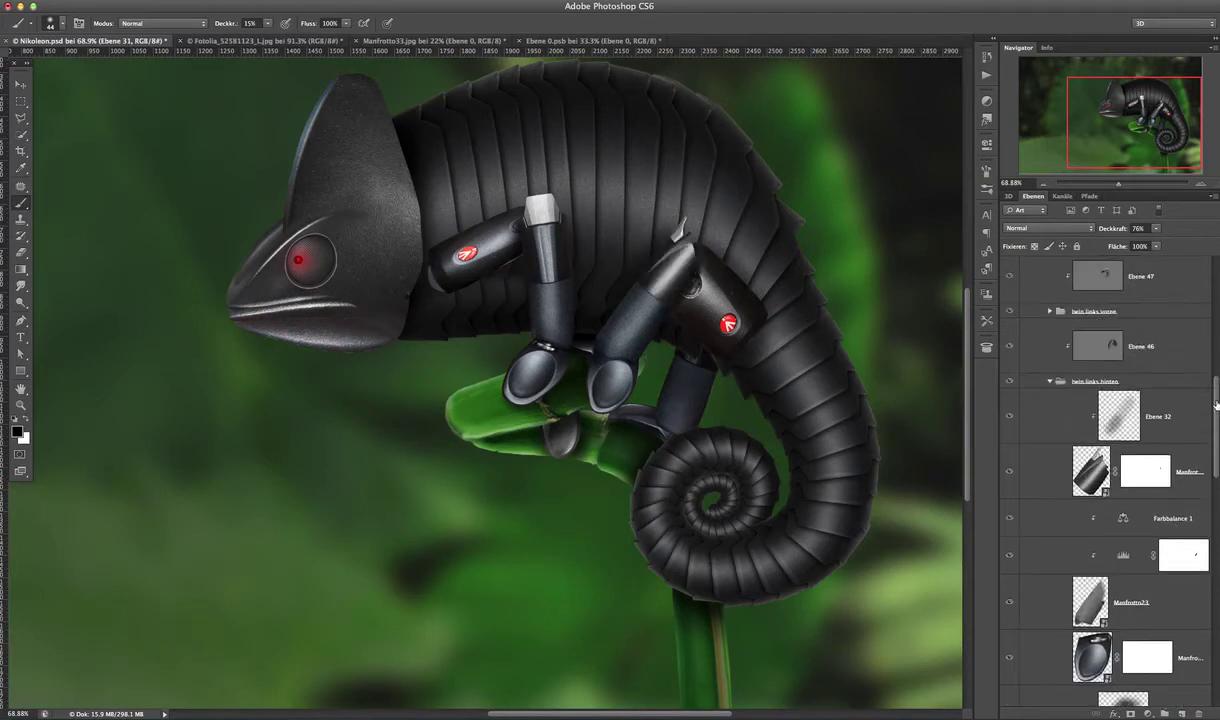
pyautogui.click(1011, 417)
pyautogui.scroll(2, 1156, 420)
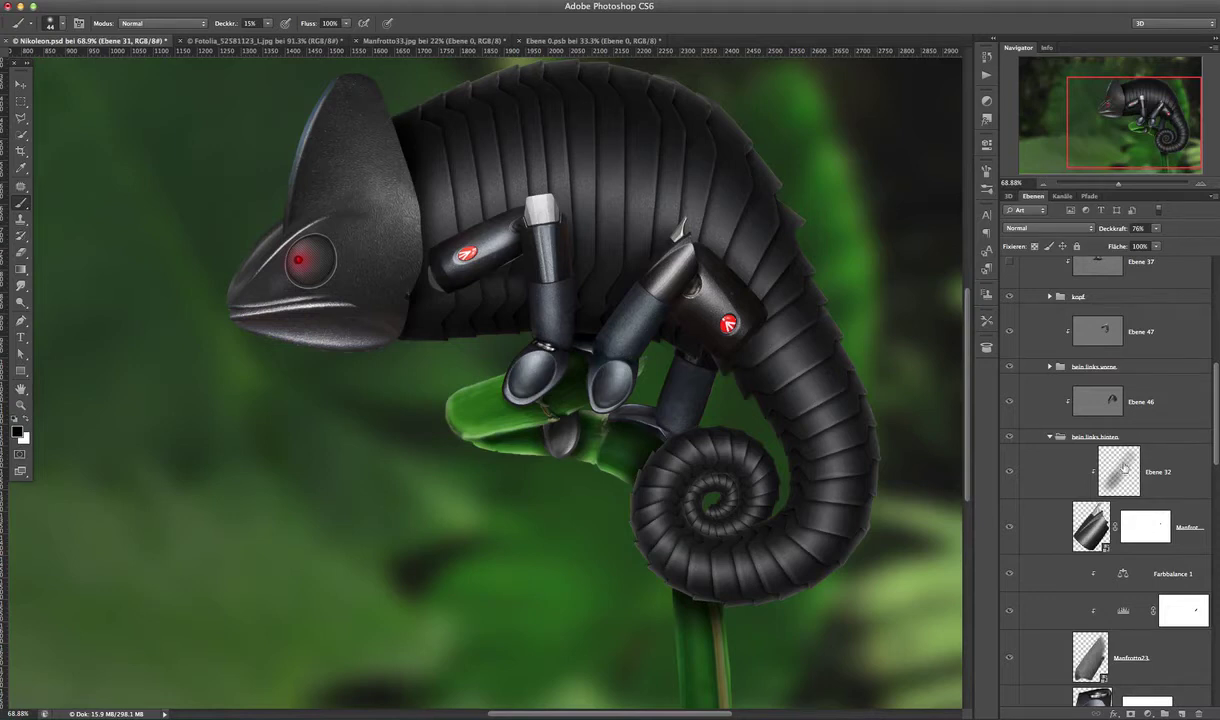
# - Collapse the bein links hinten group and toggle the shading layer Ebene 46 to compare the leg with and without it
pyautogui.click(1049, 438)
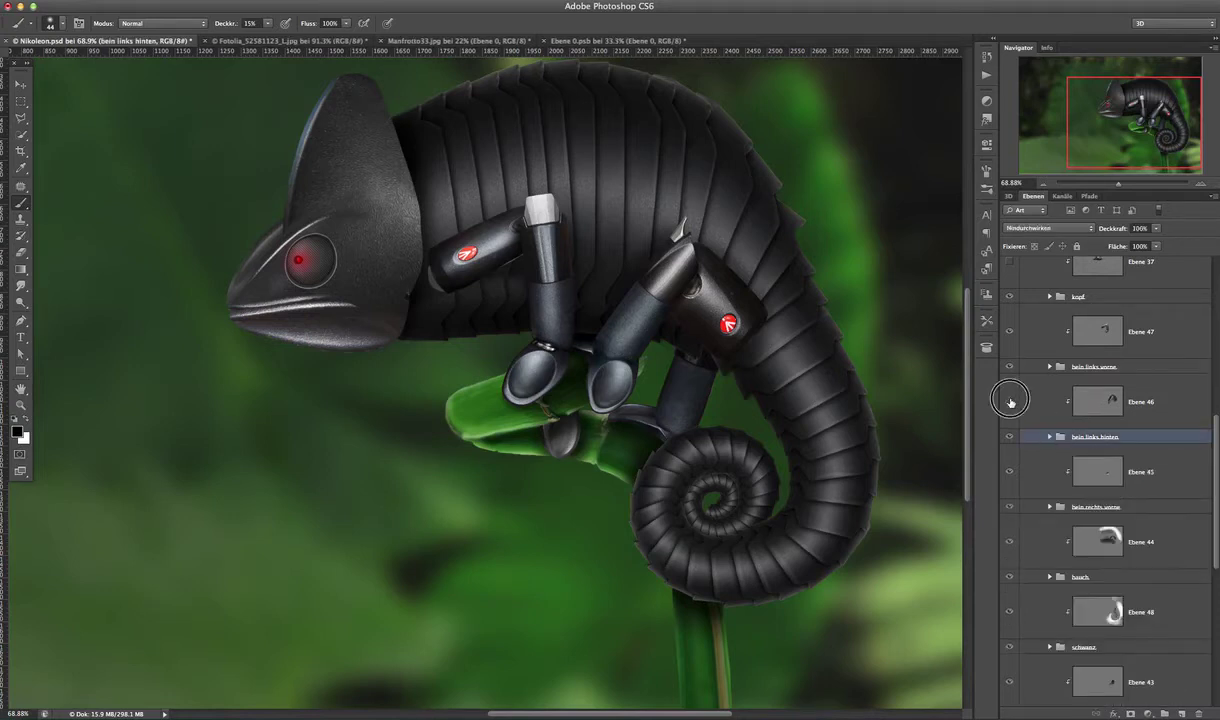
pyautogui.click(1010, 402)
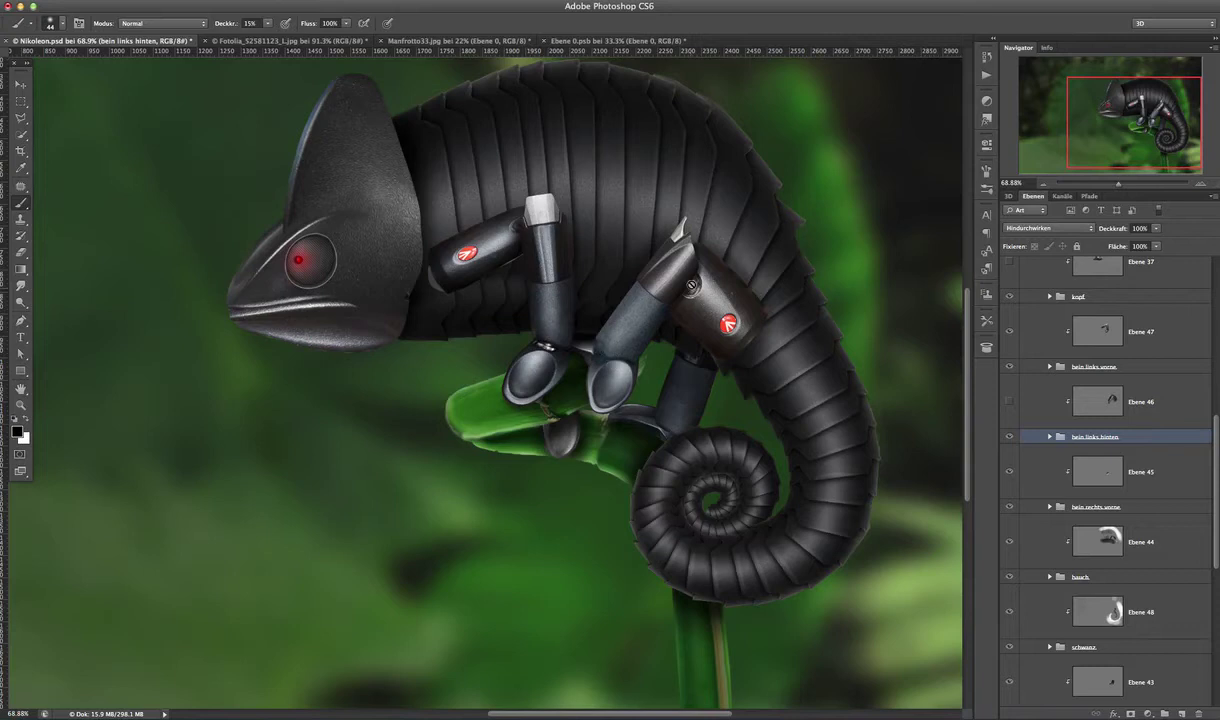
pyautogui.click(1009, 401)
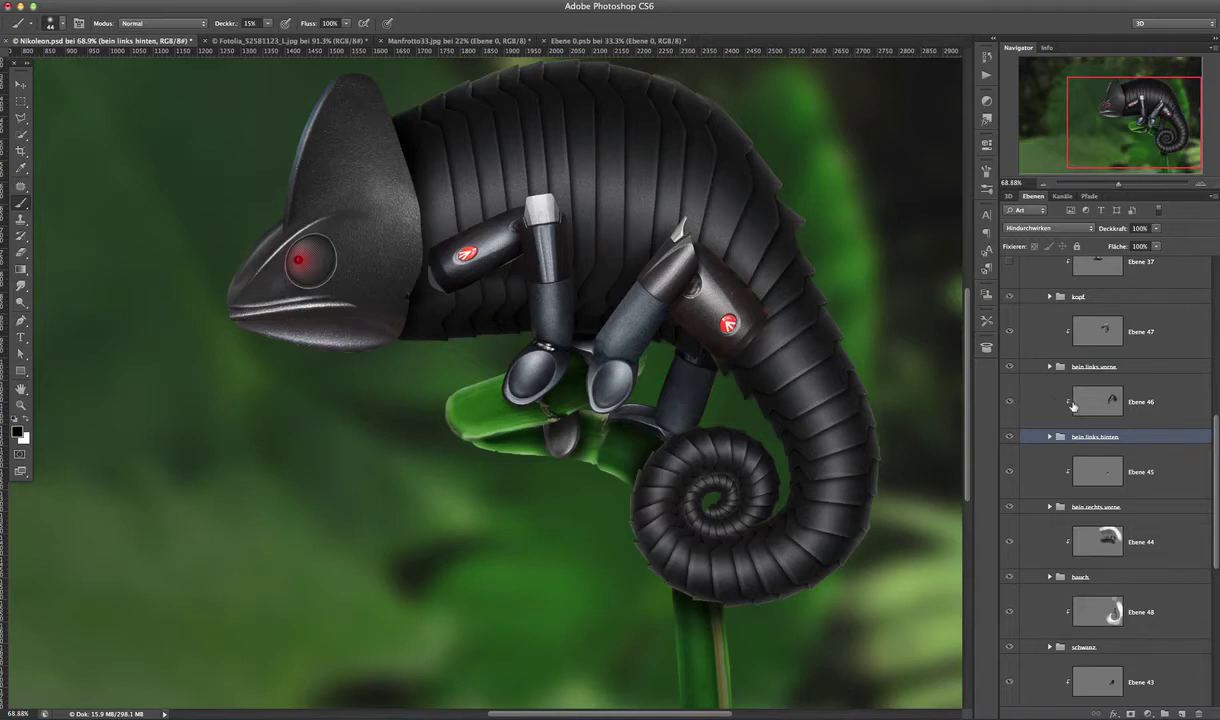
# - View the rear left leg in isolation and preview Ebene 46 in Normal blend mode before restoring Weiches Licht
pyautogui.keyDown('alt'); pyautogui.click(1009, 401); pyautogui.keyUp('alt')
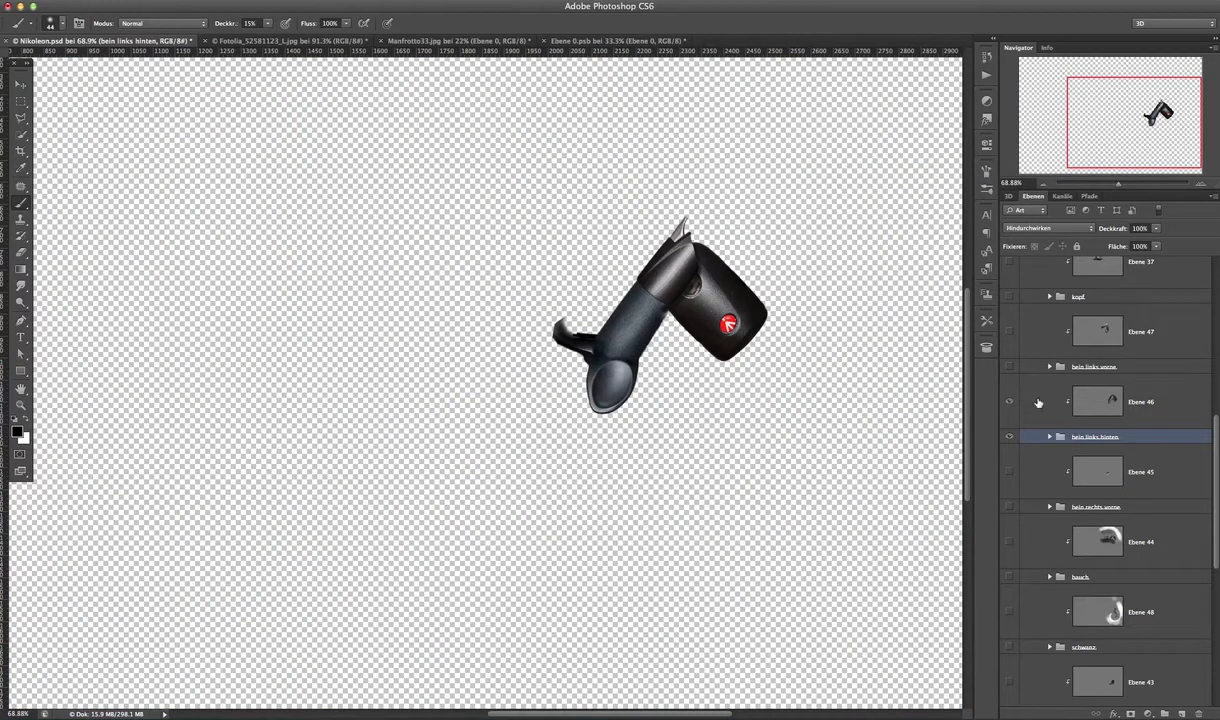
pyautogui.click(1060, 403)
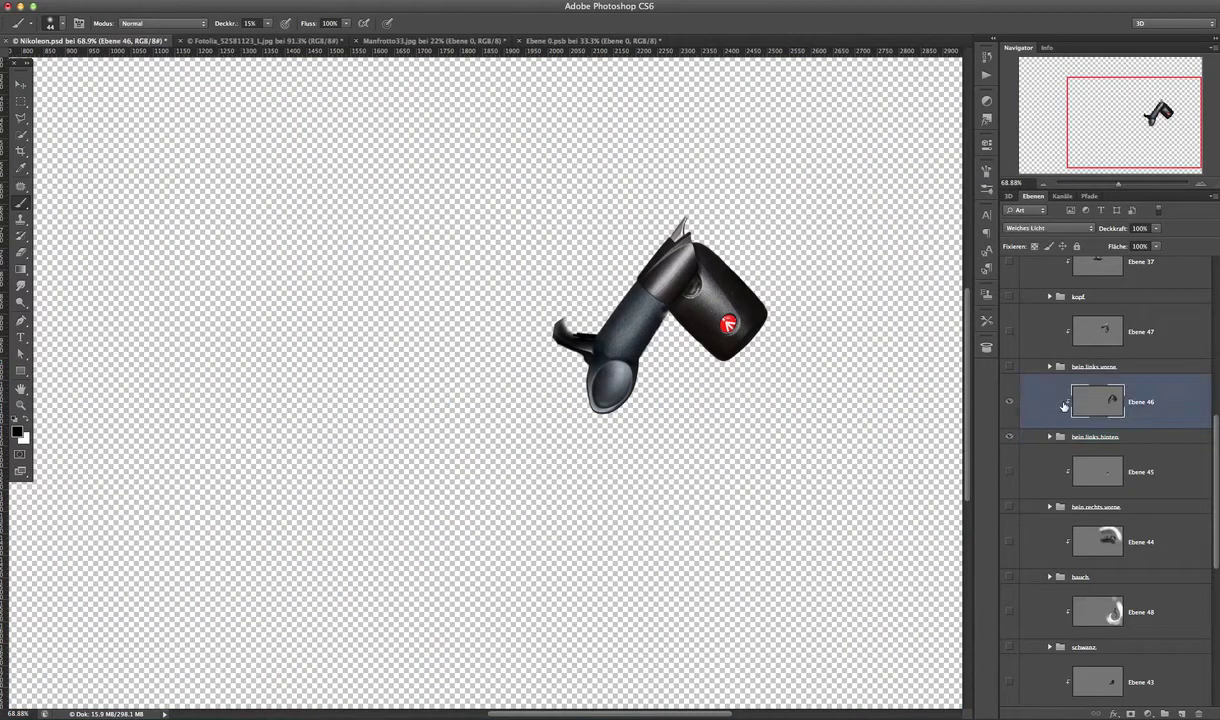
pyautogui.click(1009, 402)
pyautogui.click(1009, 402)
pyautogui.click(1045, 228)
pyautogui.click(1001, 93)
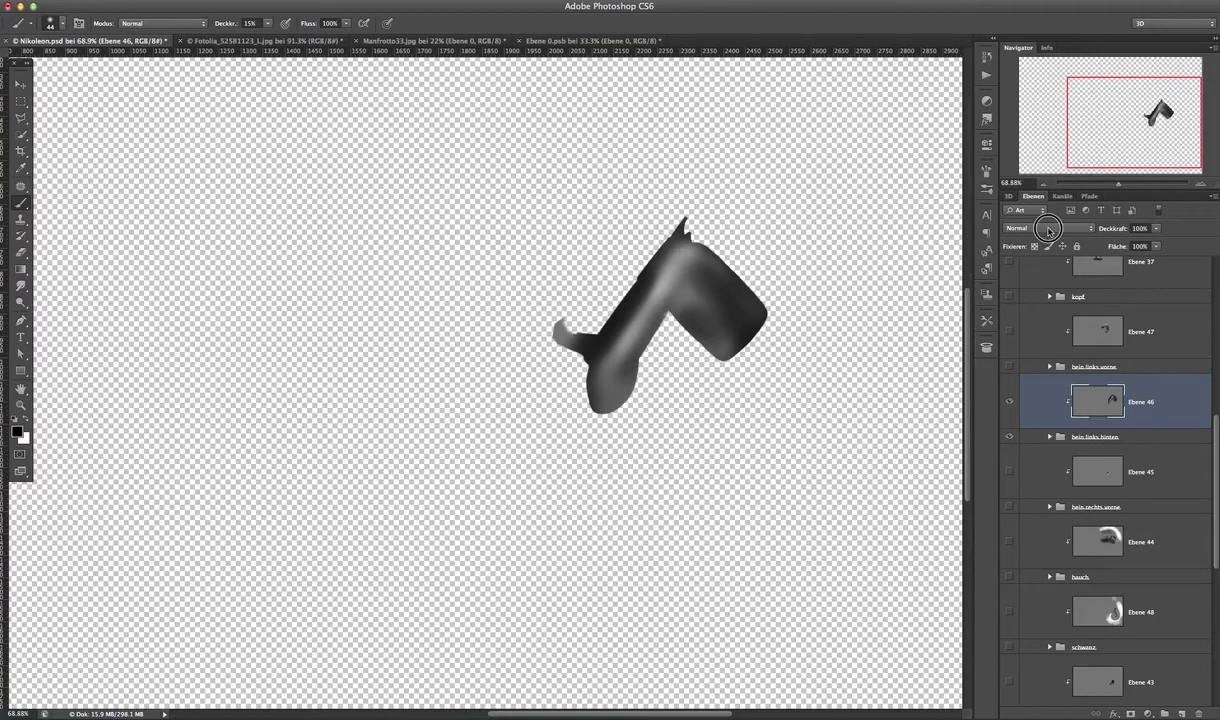
pyautogui.click(1045, 228)
pyautogui.click(1010, 352)
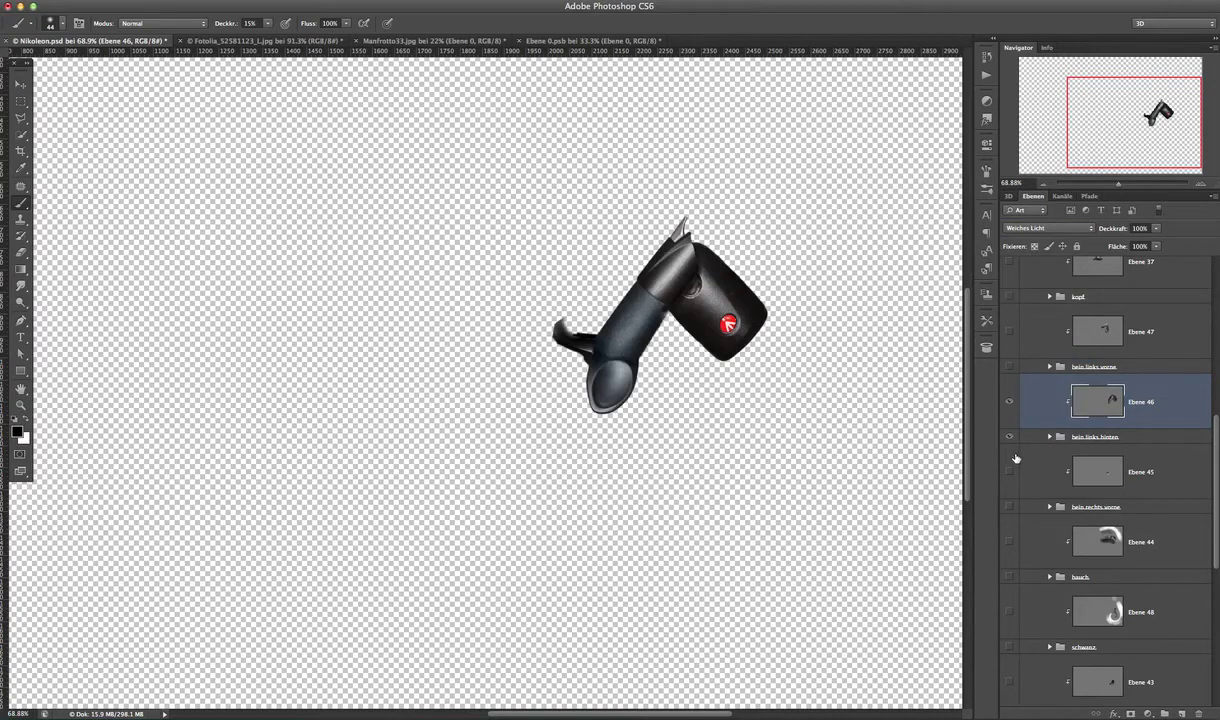
# - Show the head, front leg and belly groups with their shading layers, plus the Schwarzweiß adjustment that desaturates the legs
pyautogui.click(1010, 437)
pyautogui.click(1010, 439)
pyautogui.click(1009, 401)
pyautogui.click(1009, 261)
pyautogui.click(1009, 296)
pyautogui.click(1009, 331)
pyautogui.click(1009, 366)
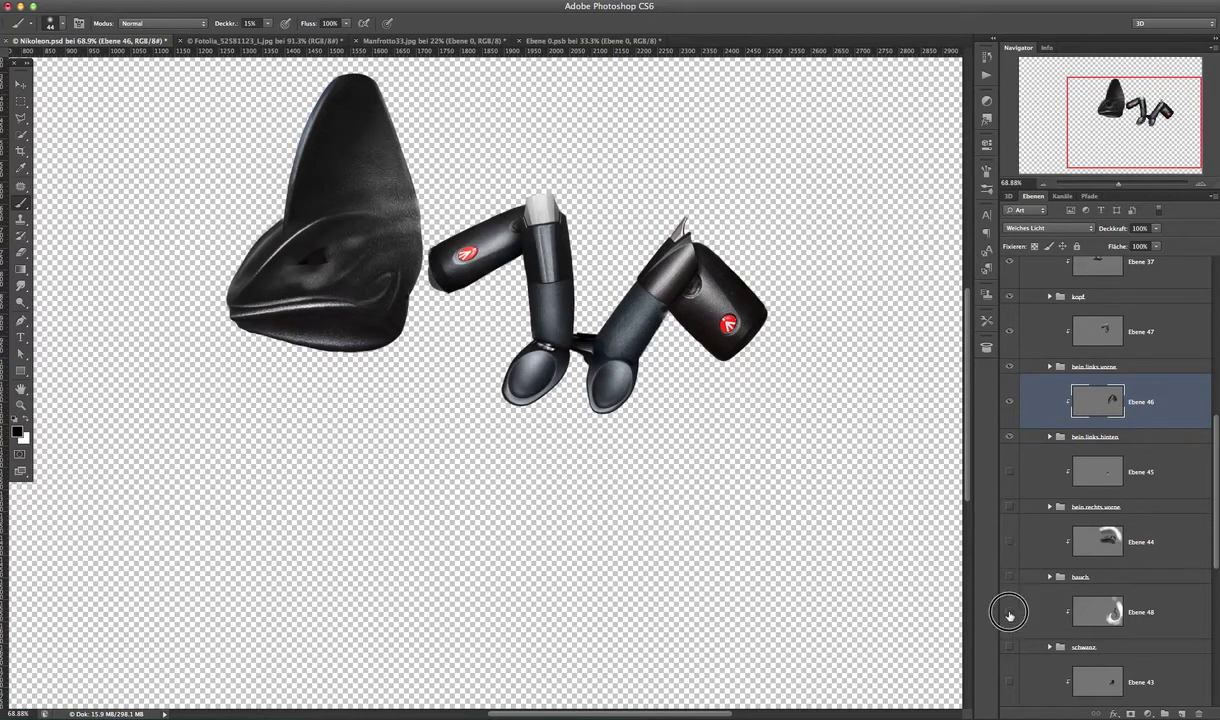
pyautogui.click(1009, 471)
pyautogui.click(1009, 506)
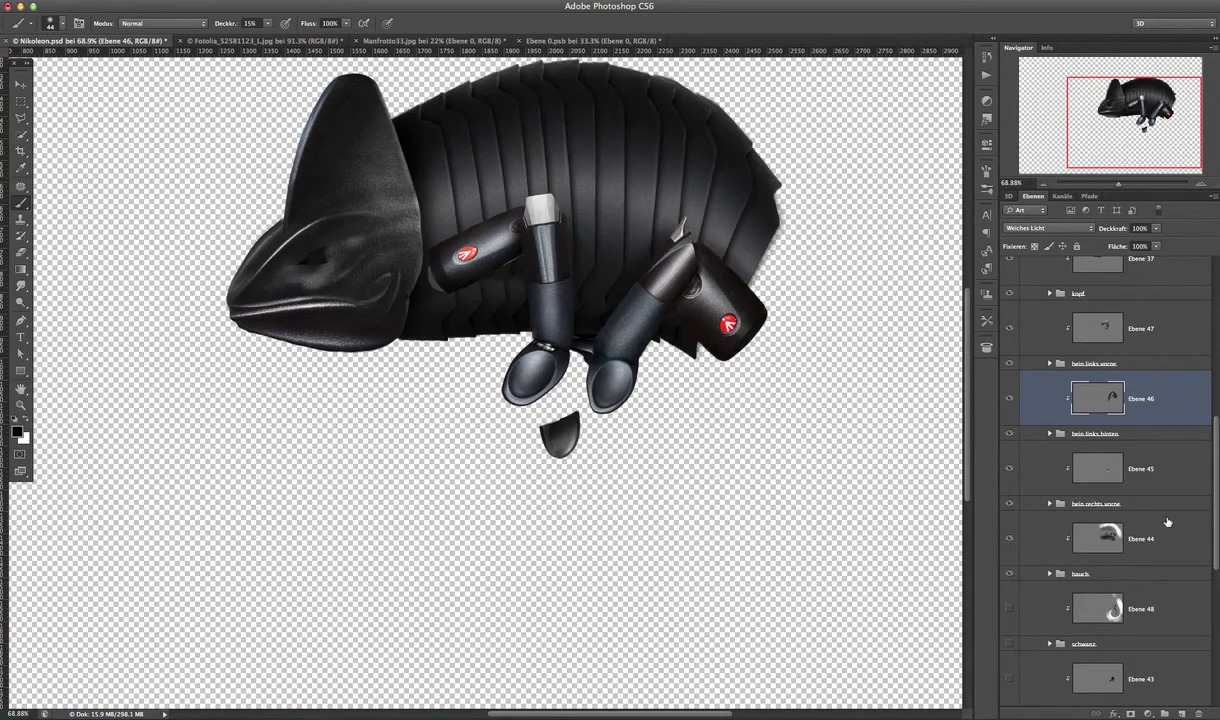
pyautogui.moveTo(1210, 515); pyautogui.dragTo(1213, 392)
pyautogui.click(1010, 548)
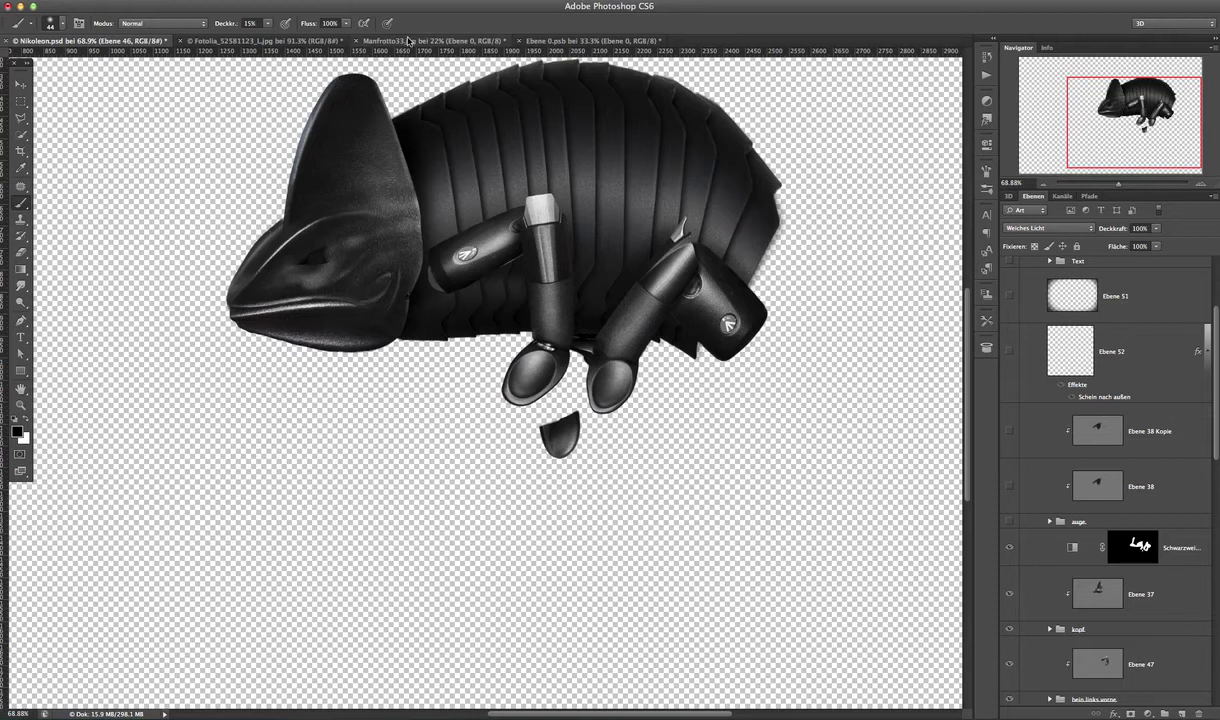
# - Look at the head shapes in the source photo Fotolia_52581123_L.jpg and compare them with the head in Nikoleon.psd
pyautogui.click(311, 42)
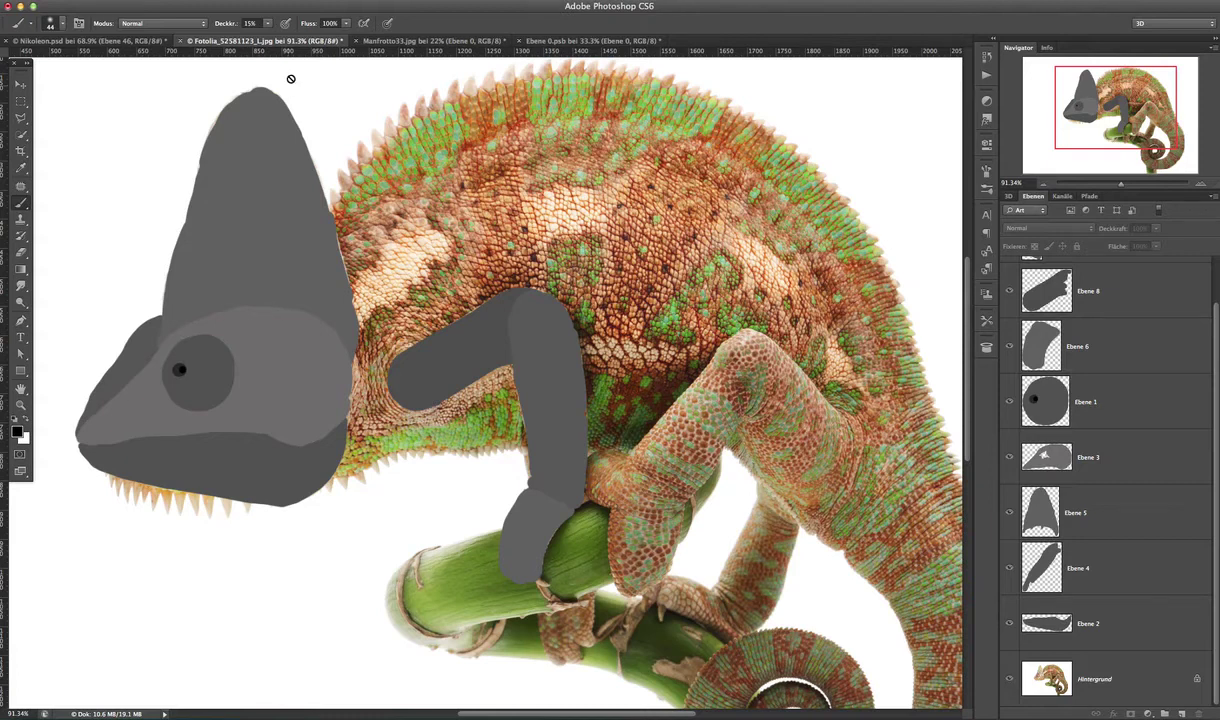
pyautogui.click(141, 43)
pyautogui.moveTo(358, 310)
pyautogui.mouseDown()
pyautogui.moveTo(272, 267)
pyautogui.moveTo(378, 229)
pyautogui.moveTo(344, 243)
pyautogui.moveTo(352, 265)
pyautogui.moveTo(325, 267)
pyautogui.moveTo(346, 275)
pyautogui.mouseUp()
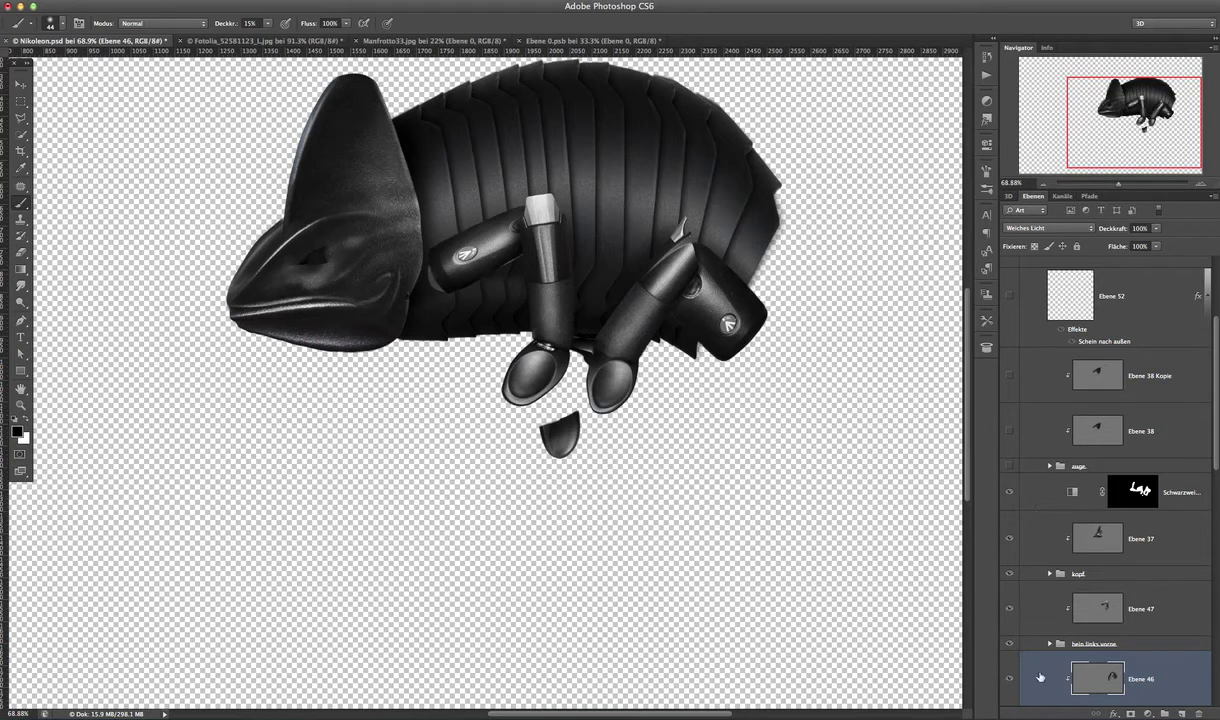
# - Show the auge group and its shading layer Ebene 38 on the chameleon's head
pyautogui.click(1010, 431)
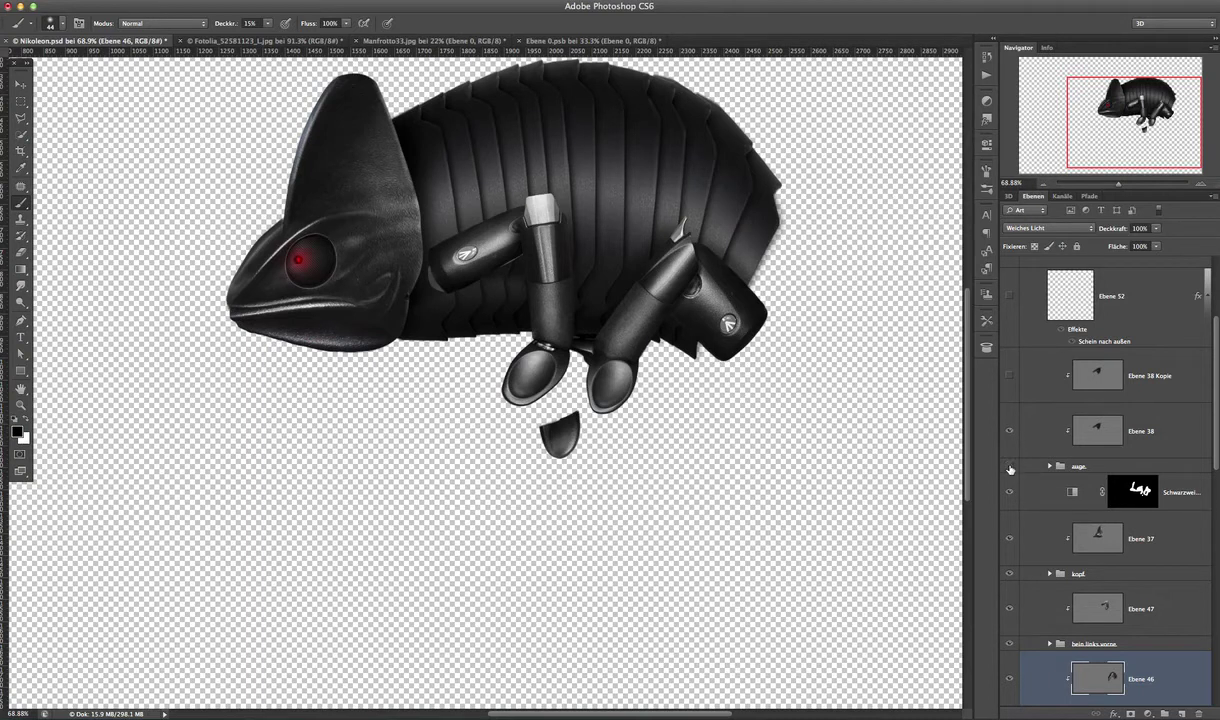
pyautogui.click(1010, 467)
pyautogui.click(1010, 467)
# - Expand the auge group, examine the ellipse shapes and shading layers that build the eye, and collapse it again
pyautogui.click(1049, 466)
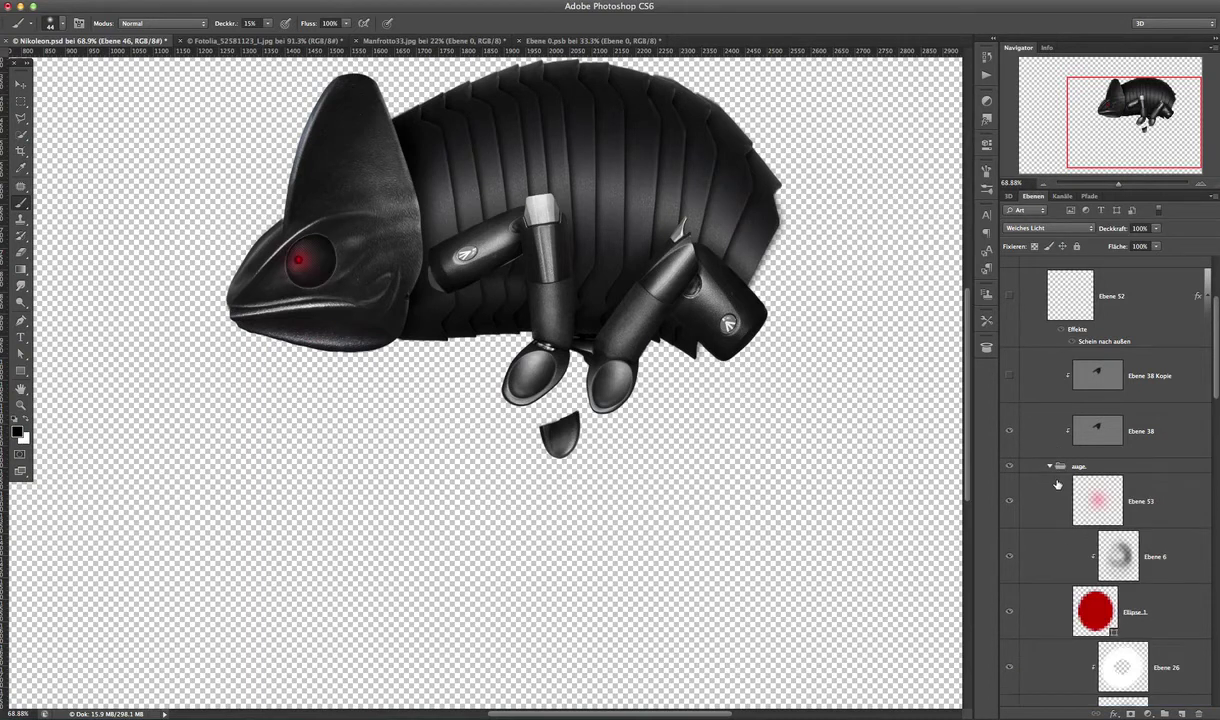
pyautogui.scroll(-4, 1152, 400)
pyautogui.scroll(-1, 1166, 501)
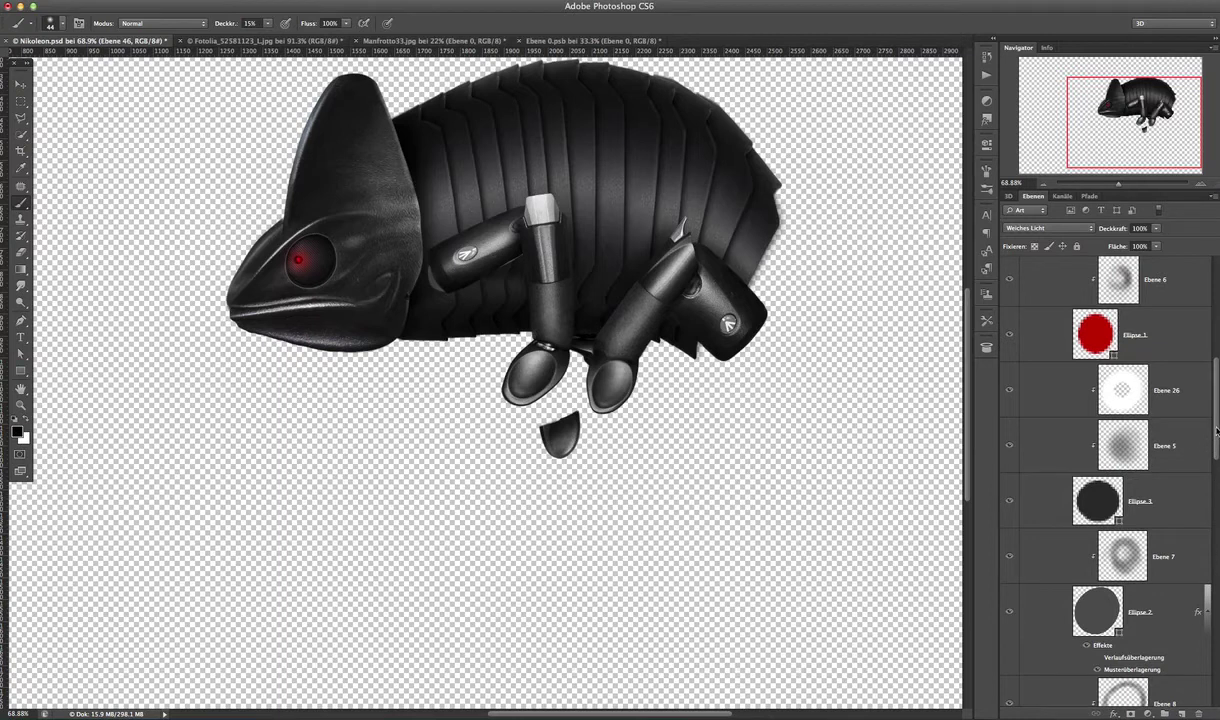
pyautogui.scroll(-1, 1180, 500)
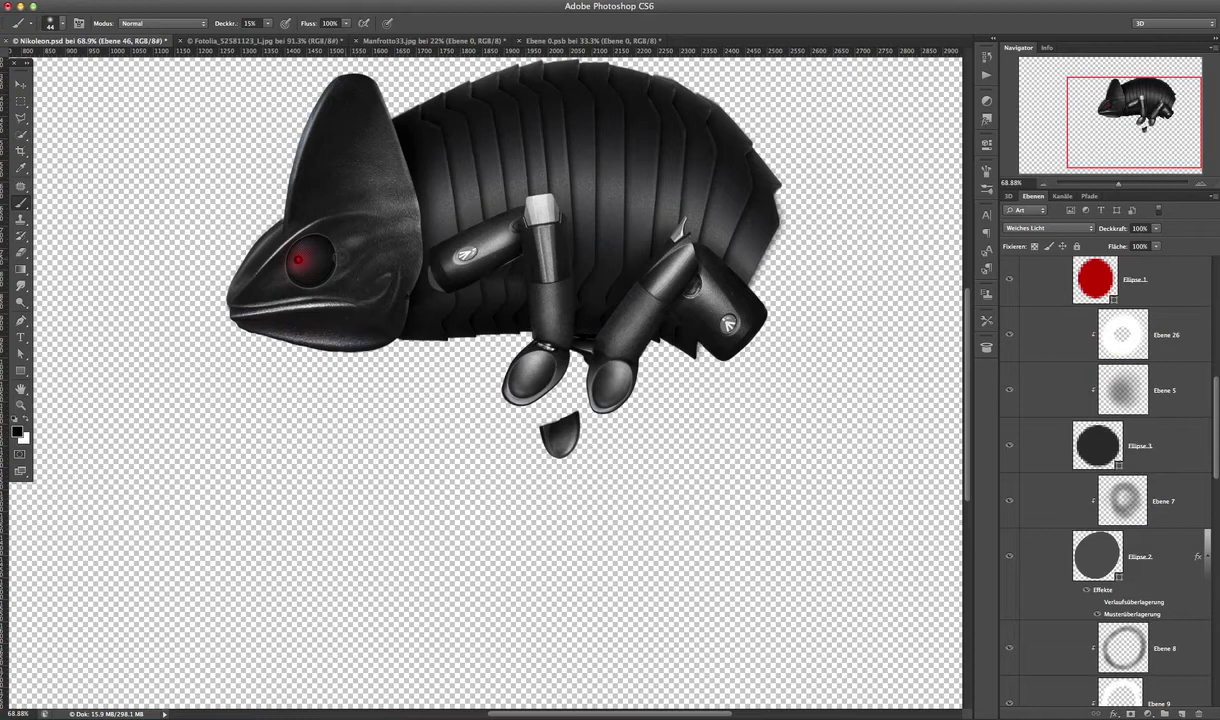
pyautogui.moveTo(307, 274)
pyautogui.mouseDown()
pyautogui.moveTo(293, 242)
pyautogui.moveTo(305, 250)
pyautogui.mouseUp()
pyautogui.scroll(4, 1088, 430)
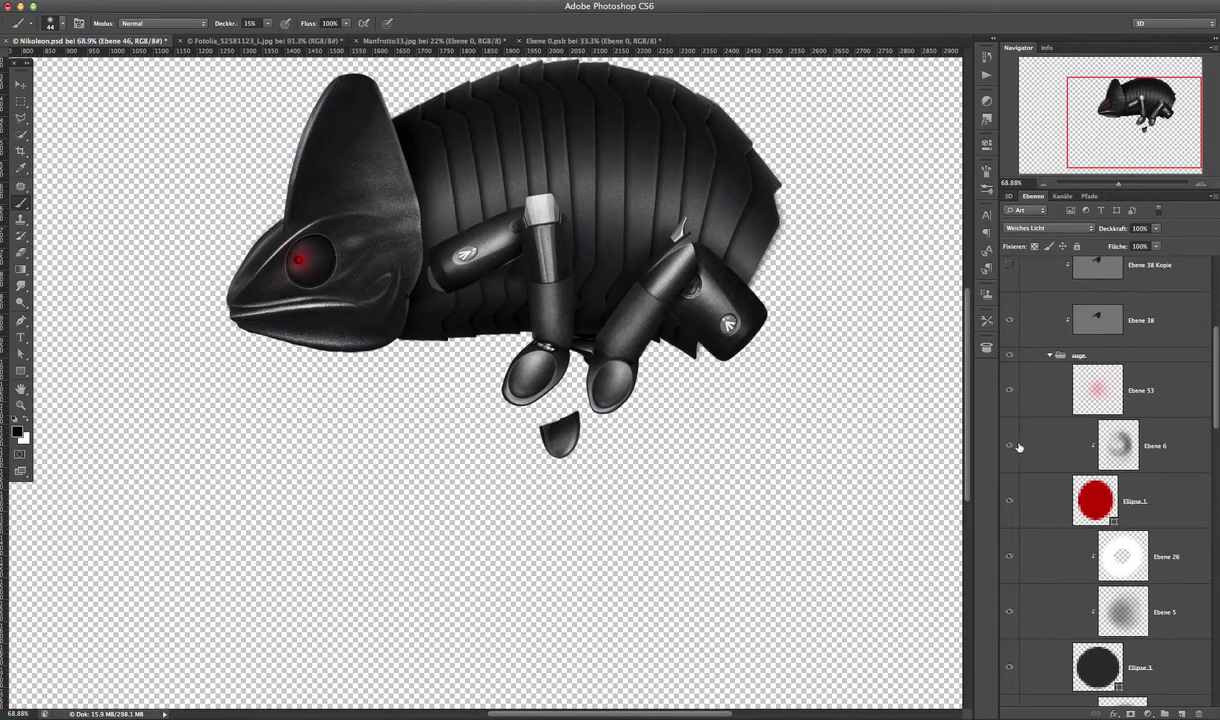
pyautogui.click(1049, 357)
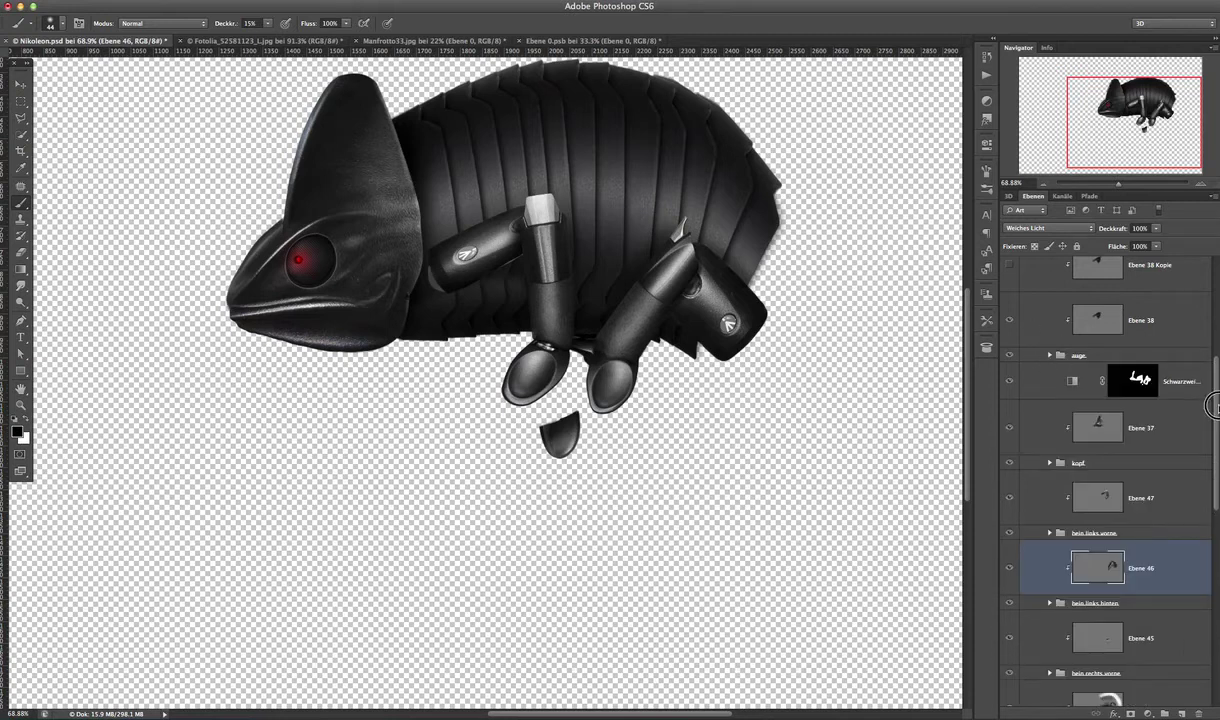
# - Show the duplicate eye shading layer Ebene 38 Kopie and delete it
pyautogui.scroll(1, 1206, 390)
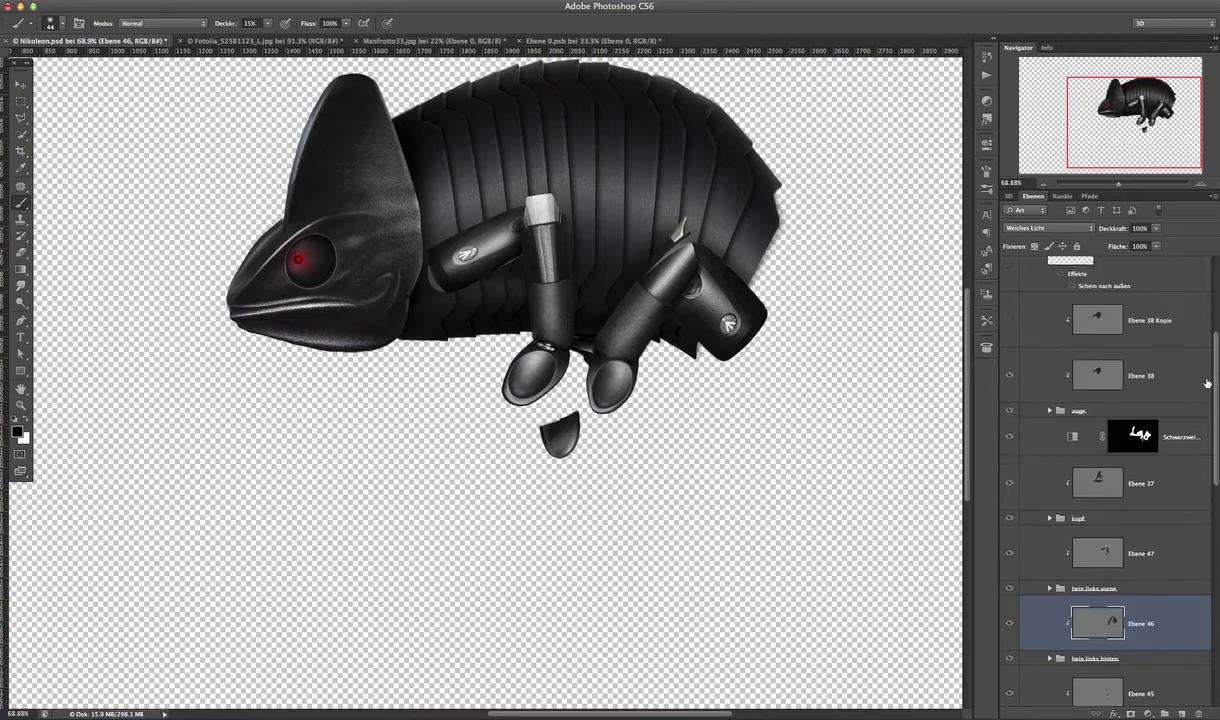
pyautogui.click(1009, 321)
pyautogui.click(1101, 322)
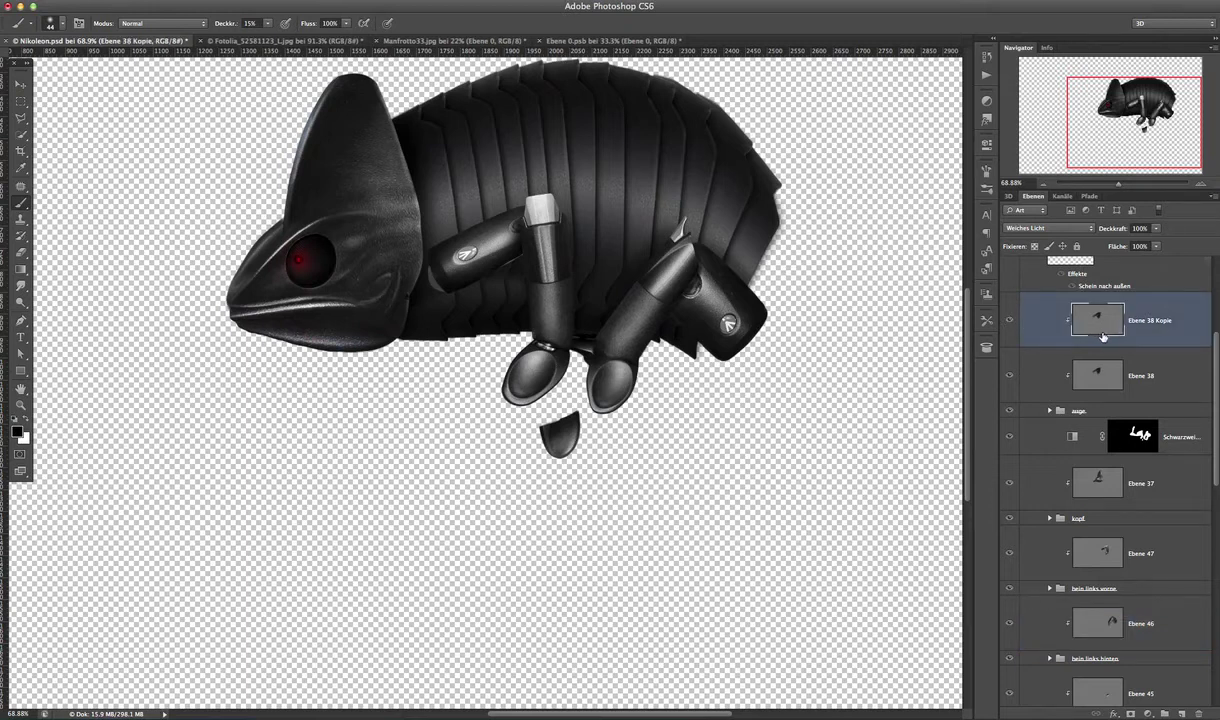
pyautogui.press('BackSpace')
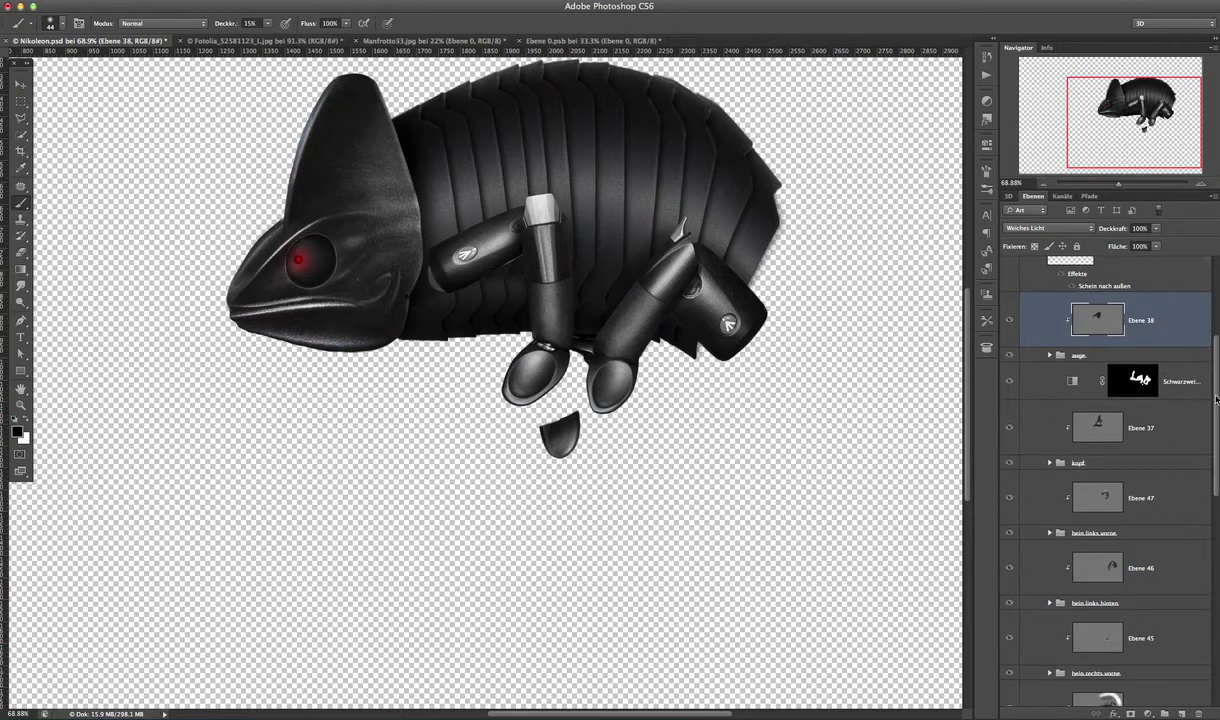
# - Show the schwanz and bein rechts hinten groups together with their shading layers Ebene 48 and Ebene 43
pyautogui.scroll(3, 1216, 400)
pyautogui.moveTo(1212, 416); pyautogui.dragTo(1204, 554)
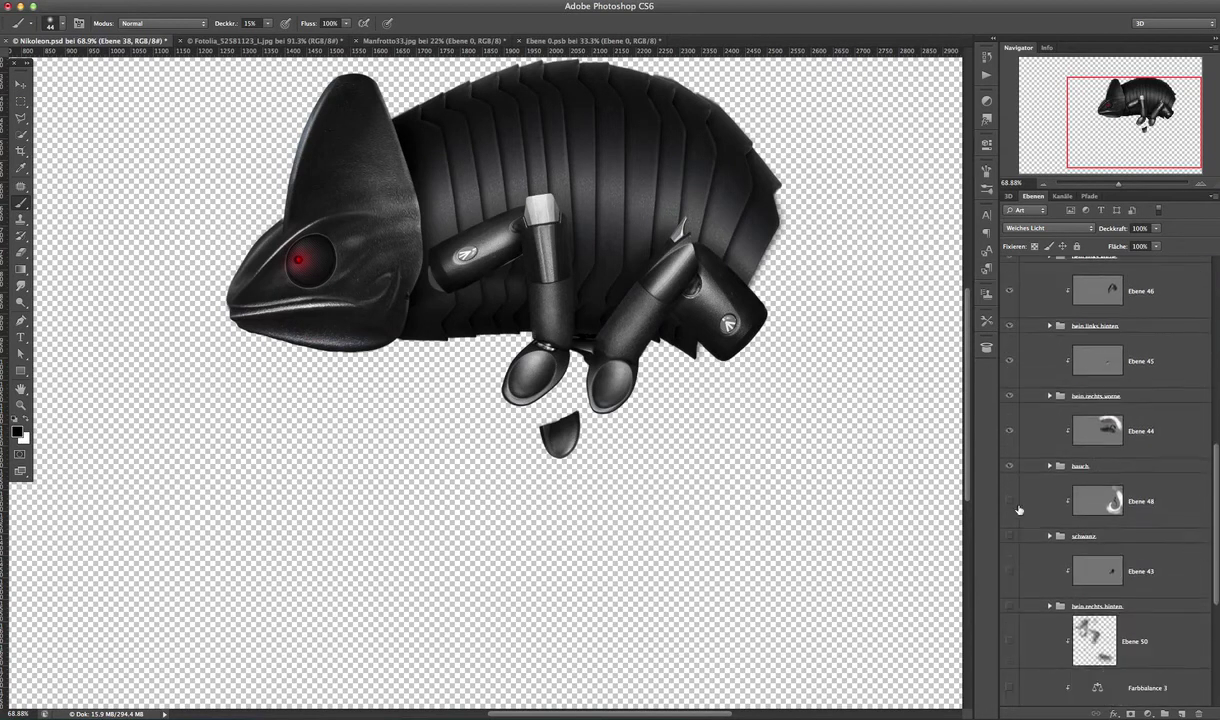
pyautogui.moveTo(1009, 501); pyautogui.dragTo(1009, 606)
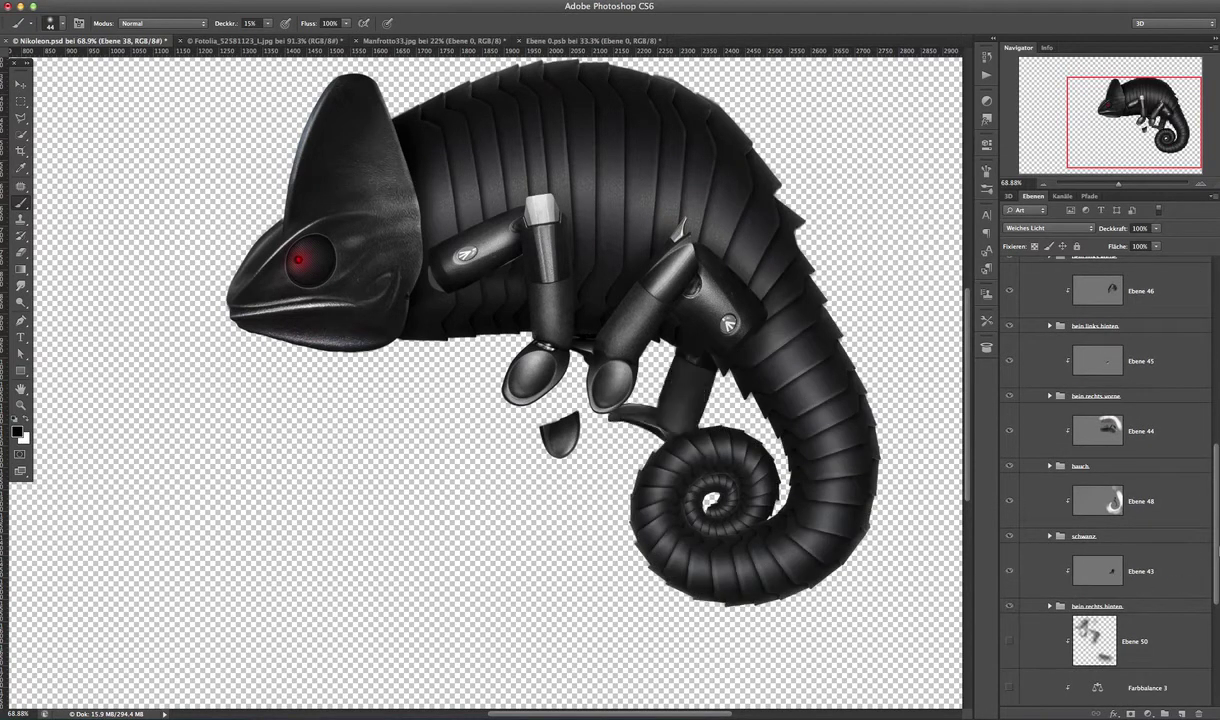
# - Show the branch layers from Ebene 50 down to Ebene 39, the blurred leaf background, and its Farbton/Sättigung 1 adjustment
pyautogui.scroll(-3, 1212, 546)
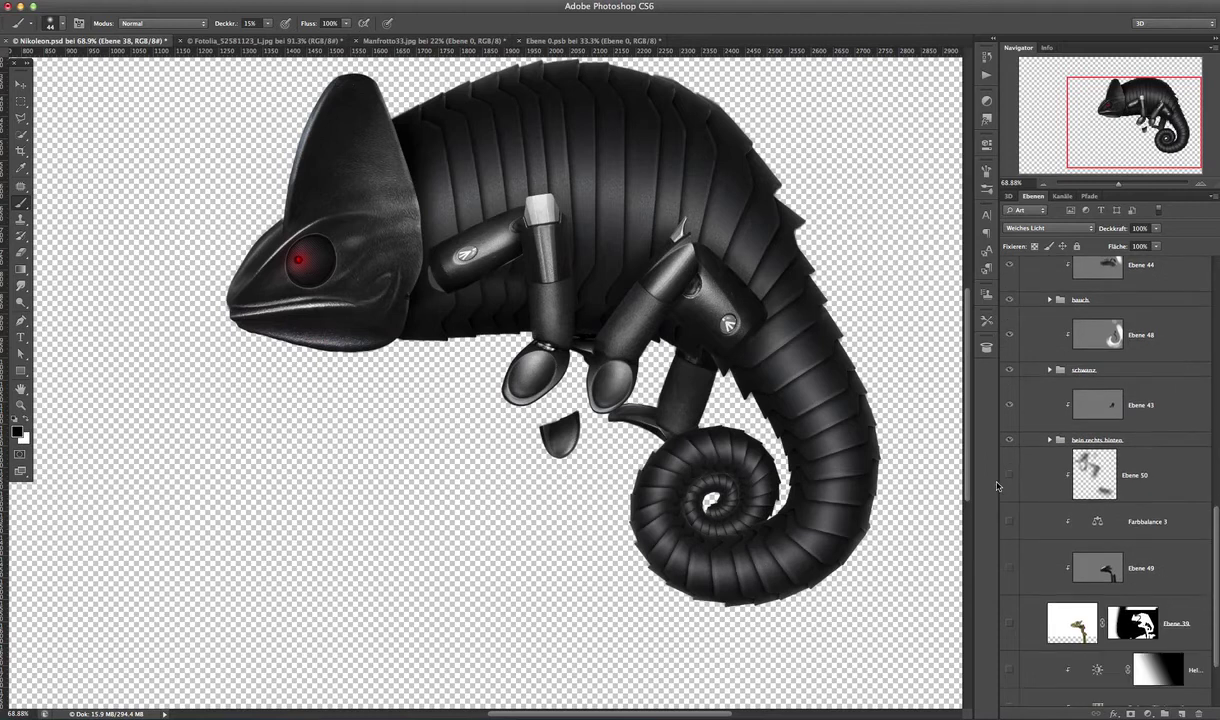
pyautogui.moveTo(1011, 482); pyautogui.dragTo(1012, 612)
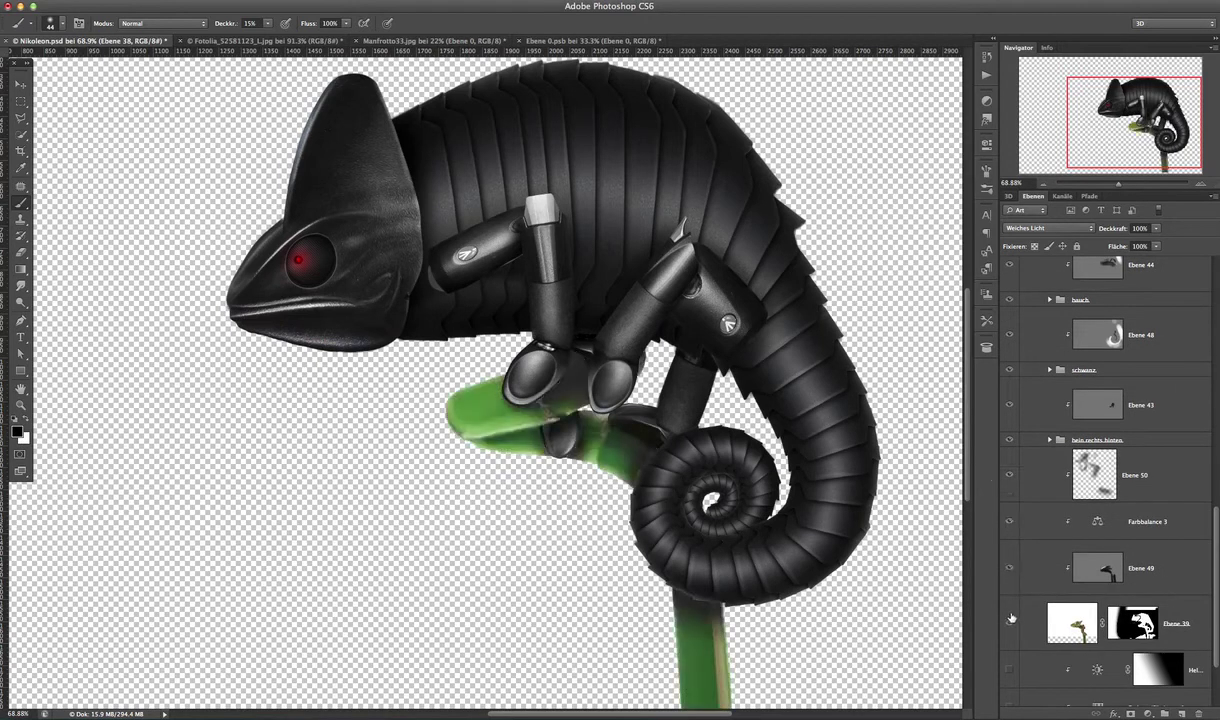
pyautogui.click(1011, 678)
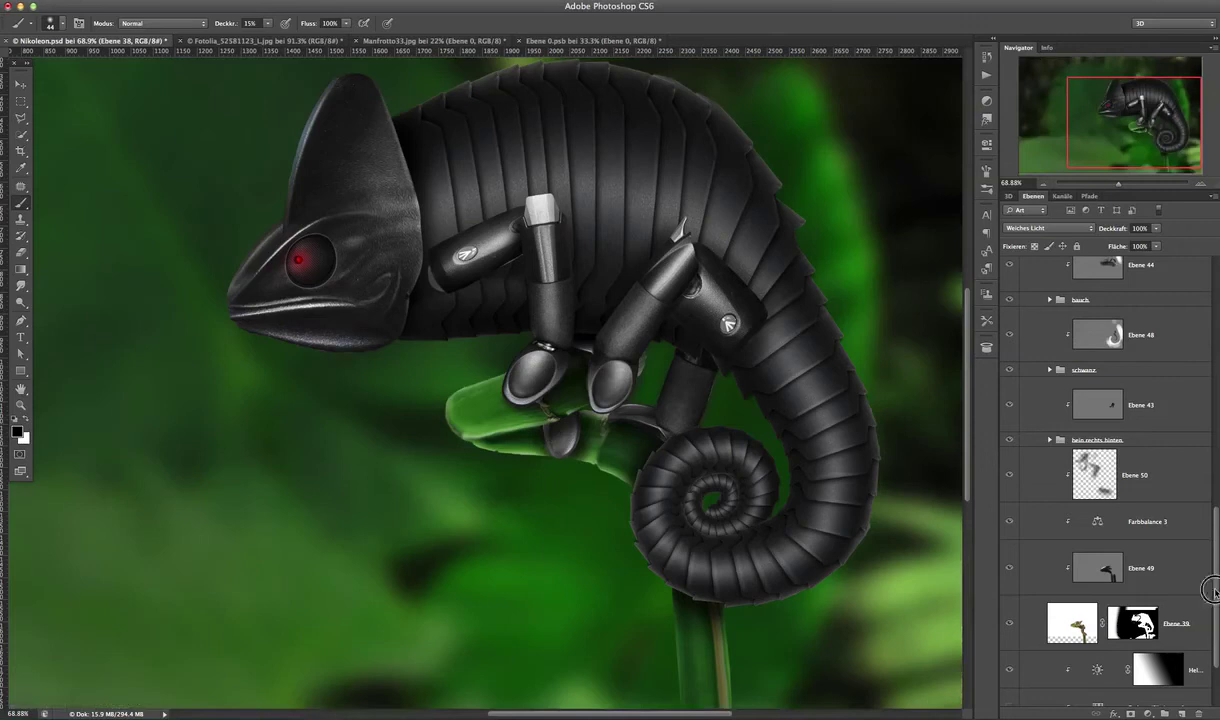
pyautogui.scroll(-2, 1007, 605)
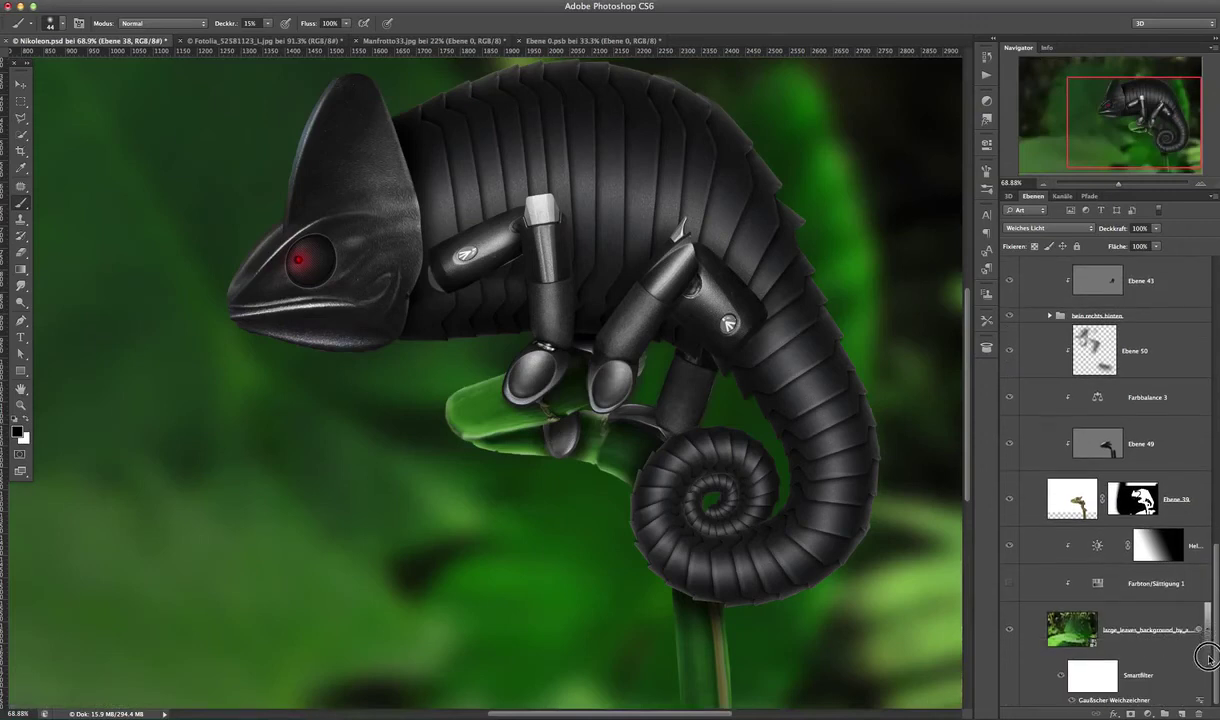
pyautogui.click(1034, 584)
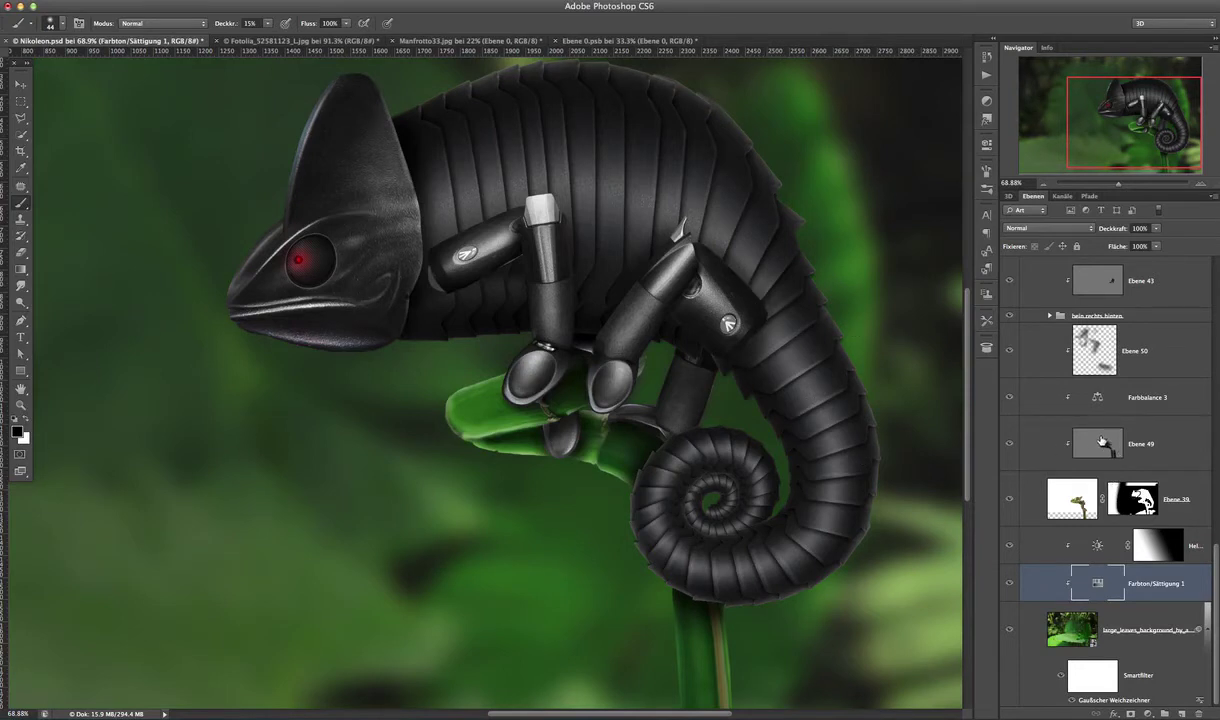
# - In Ebene 0.psb, clone clean texture over the long light scratch on the lower-left part of the lens hood
pyautogui.click(594, 41)
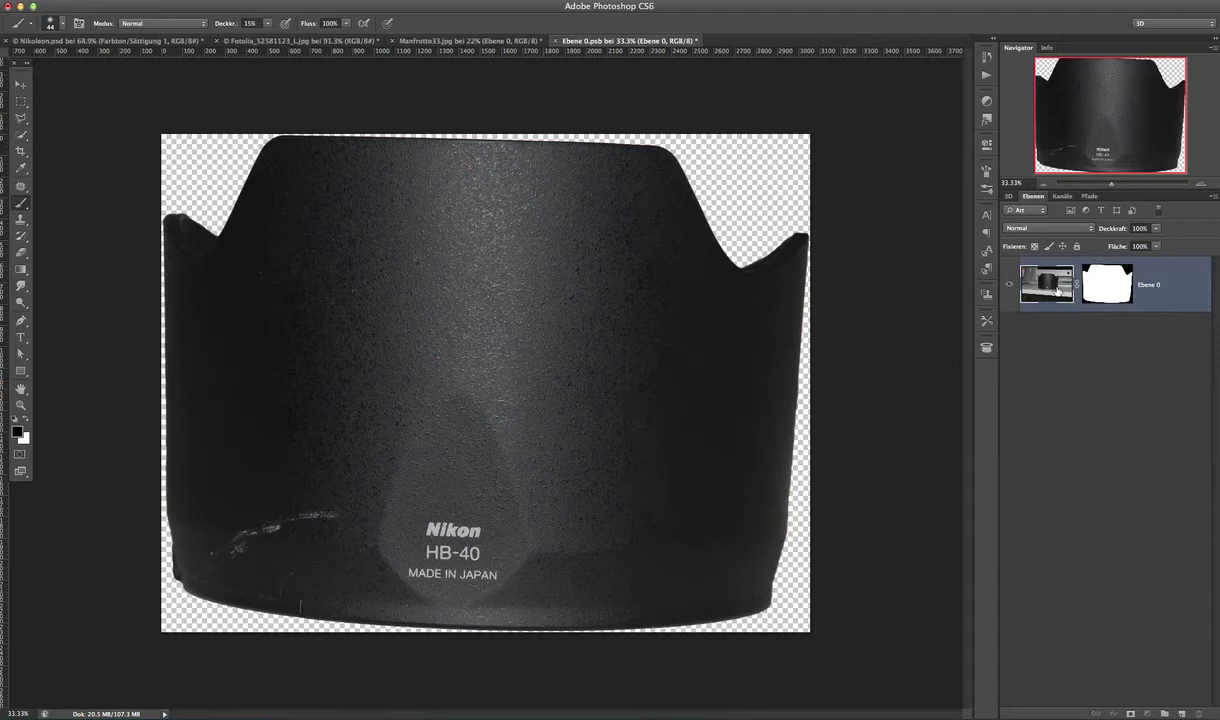
pyautogui.click(20, 219)
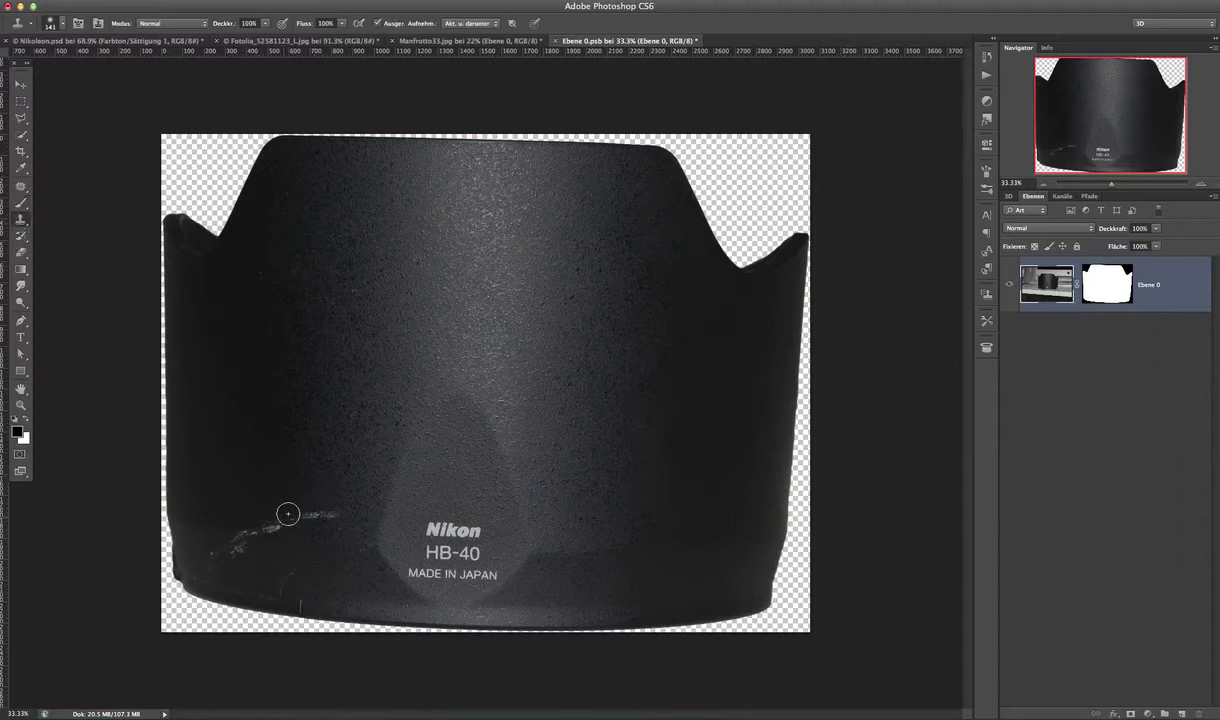
pyautogui.moveTo(346, 497); pyautogui.dragTo(332, 510)
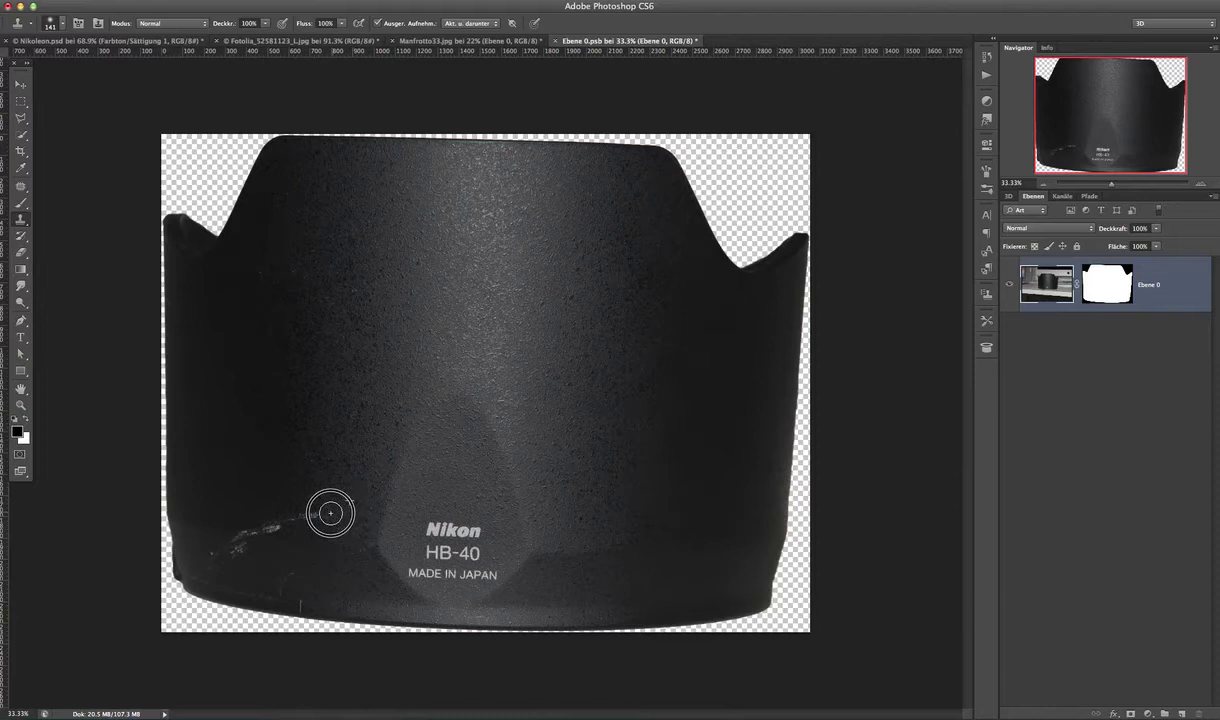
pyautogui.moveTo(316, 505)
pyautogui.mouseDown()
pyautogui.moveTo(265, 527)
pyautogui.moveTo(283, 521)
pyautogui.moveTo(294, 544)
pyautogui.moveTo(218, 528)
pyautogui.moveTo(264, 536)
pyautogui.moveTo(230, 550)
pyautogui.moveTo(205, 541)
pyautogui.moveTo(203, 564)
pyautogui.moveTo(236, 552)
pyautogui.moveTo(281, 568)
pyautogui.moveTo(237, 545)
pyautogui.mouseUp()
pyautogui.keyDown('alt'); pyautogui.click(252, 515); pyautogui.keyUp('alt')
pyautogui.keyDown('alt'); pyautogui.click(212, 517); pyautogui.keyUp('alt')
pyautogui.press('[')
pyautogui.keyDown('alt'); pyautogui.click(196, 518); pyautogui.keyUp('alt')
pyautogui.keyDown('alt'); pyautogui.click(270, 545); pyautogui.keyUp('alt')
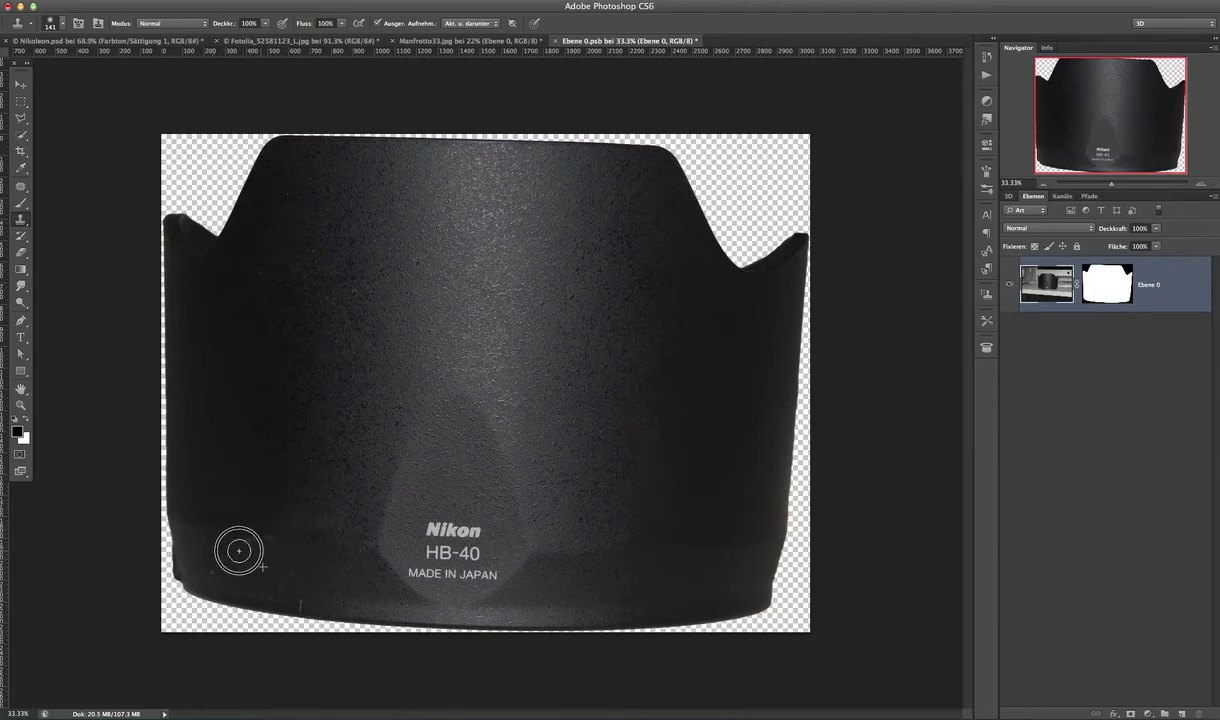
# - Clone away the leftover specks beneath the removed scratch, near the lens hood's lower-left edge
pyautogui.keyDown('alt'); pyautogui.click(291, 564); pyautogui.keyUp('alt')
pyautogui.click(262, 551)
pyautogui.moveTo(250, 572); pyautogui.dragTo(218, 569)
pyautogui.keyDown('alt'); pyautogui.click(256, 564); pyautogui.keyUp('alt')
pyautogui.press('[')
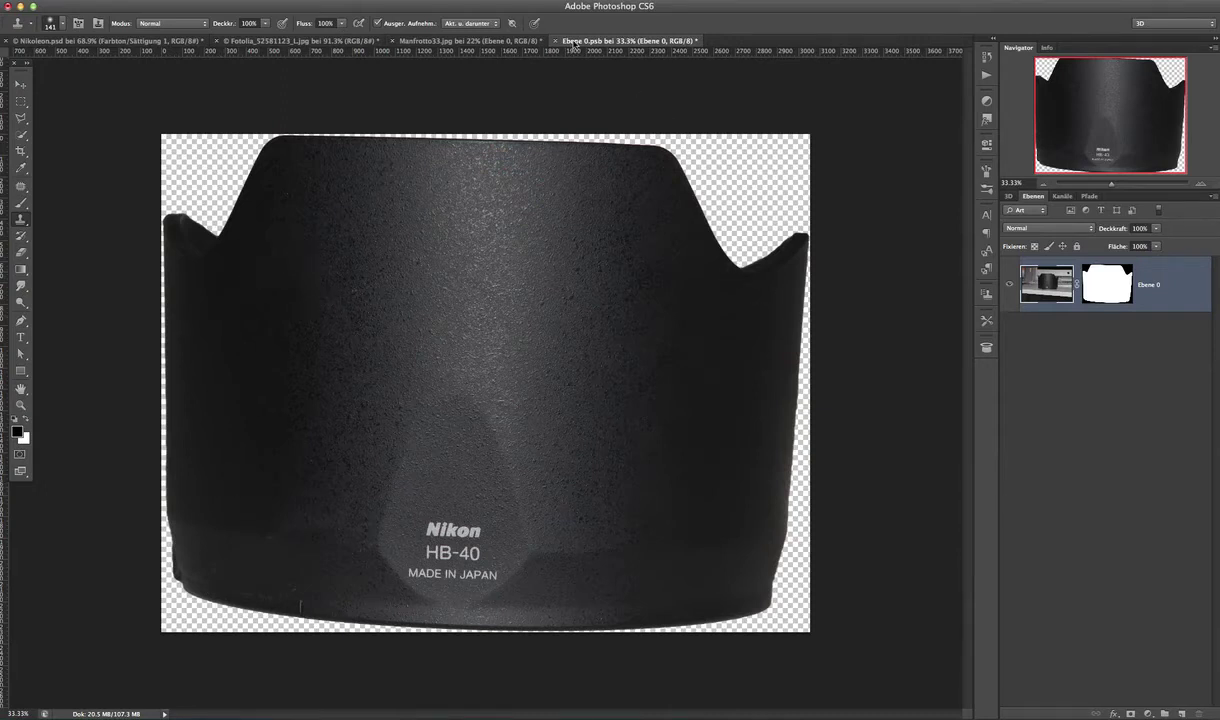
# - Close Ebene 0.psb with its changes saved and view the updated lens hood in Manfrotto33.jpg
pyautogui.press('super+w')
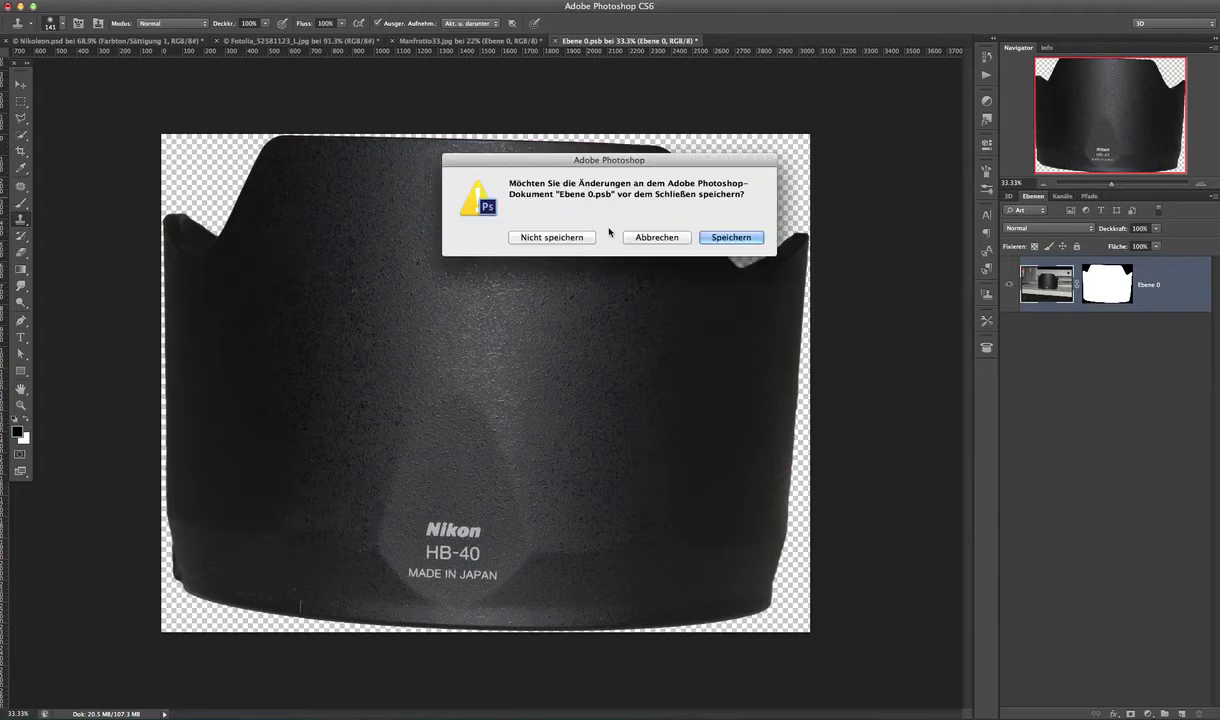
pyautogui.click(705, 237)
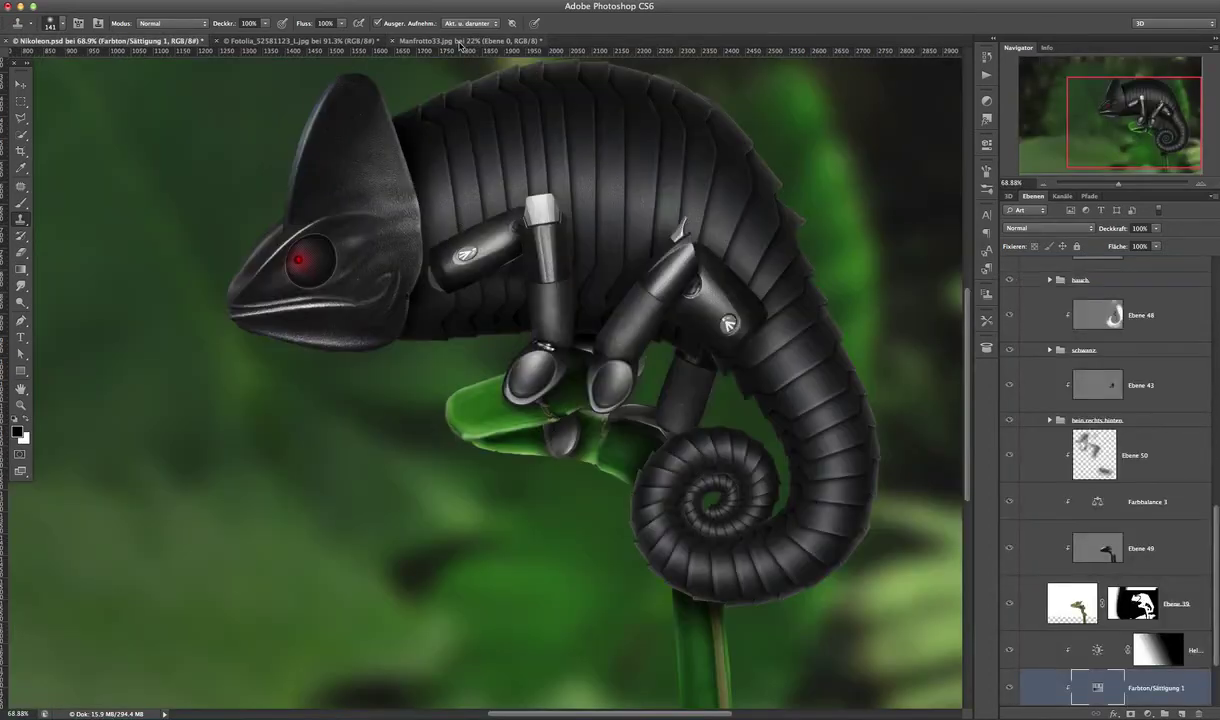
pyautogui.click(461, 42)
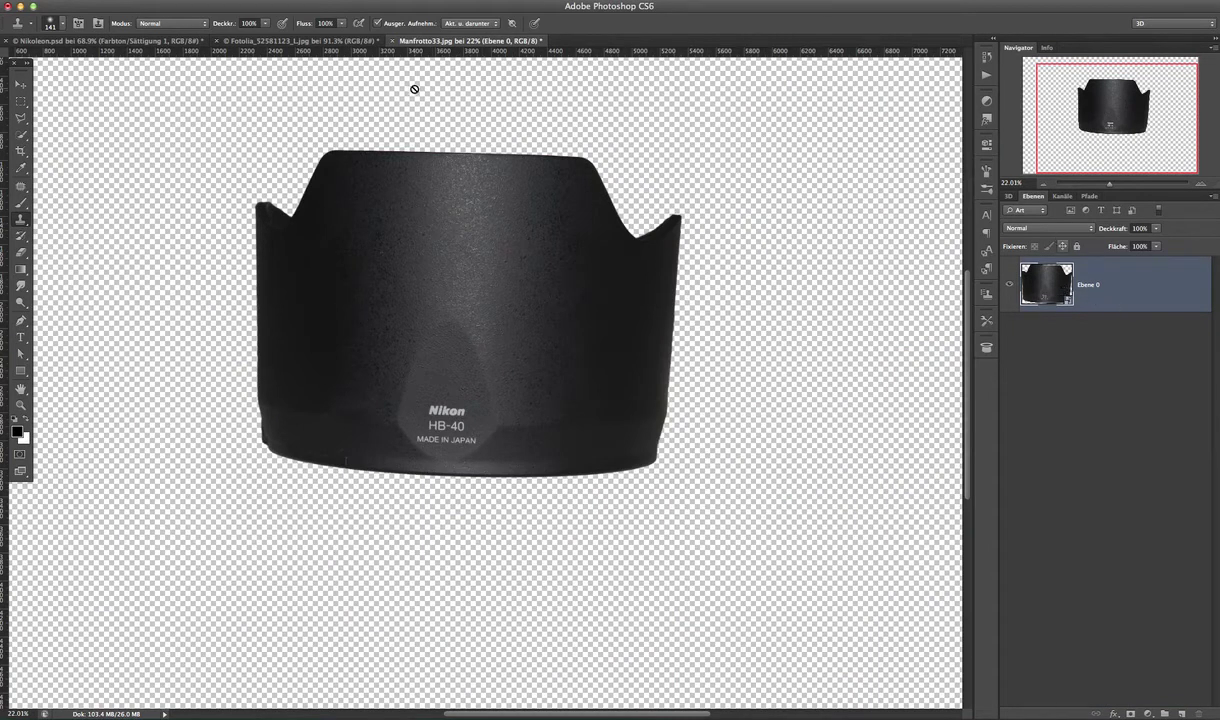
# - Scale the lens hood smart object in Manfrotto33.jpg down to about 7.5% around its centre
pyautogui.click(20, 85)
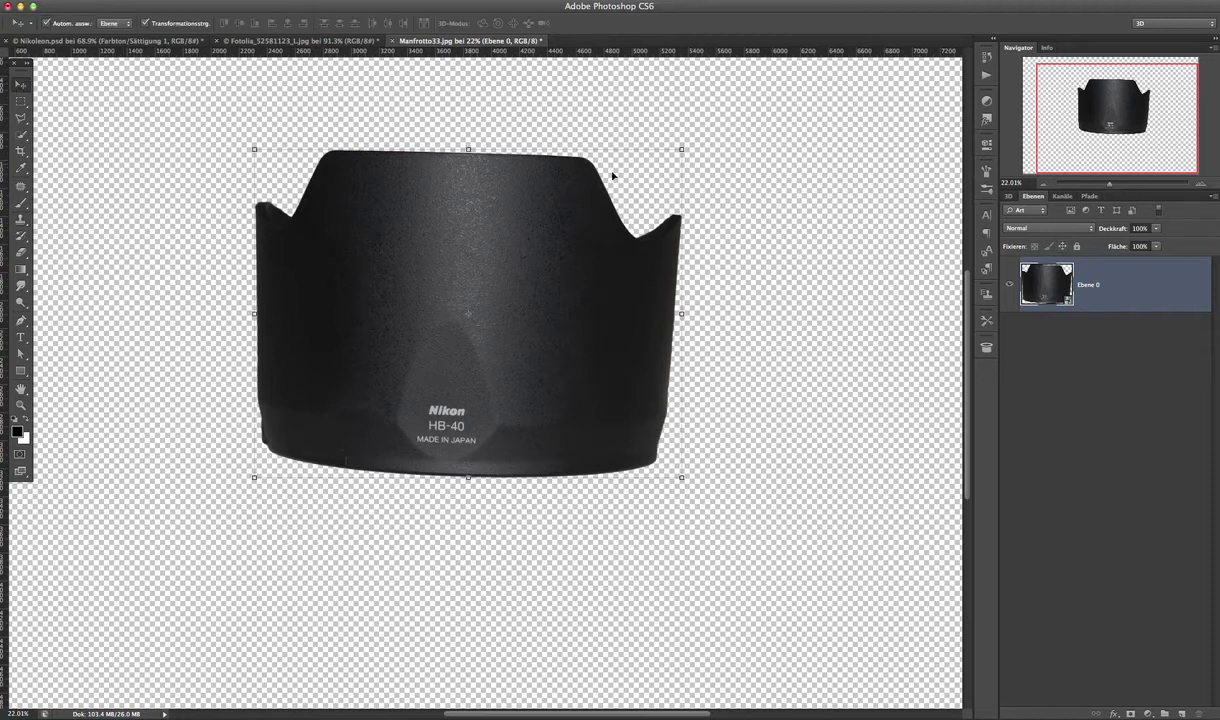
pyautogui.moveTo(684, 145); pyautogui.dragTo(500, 309)
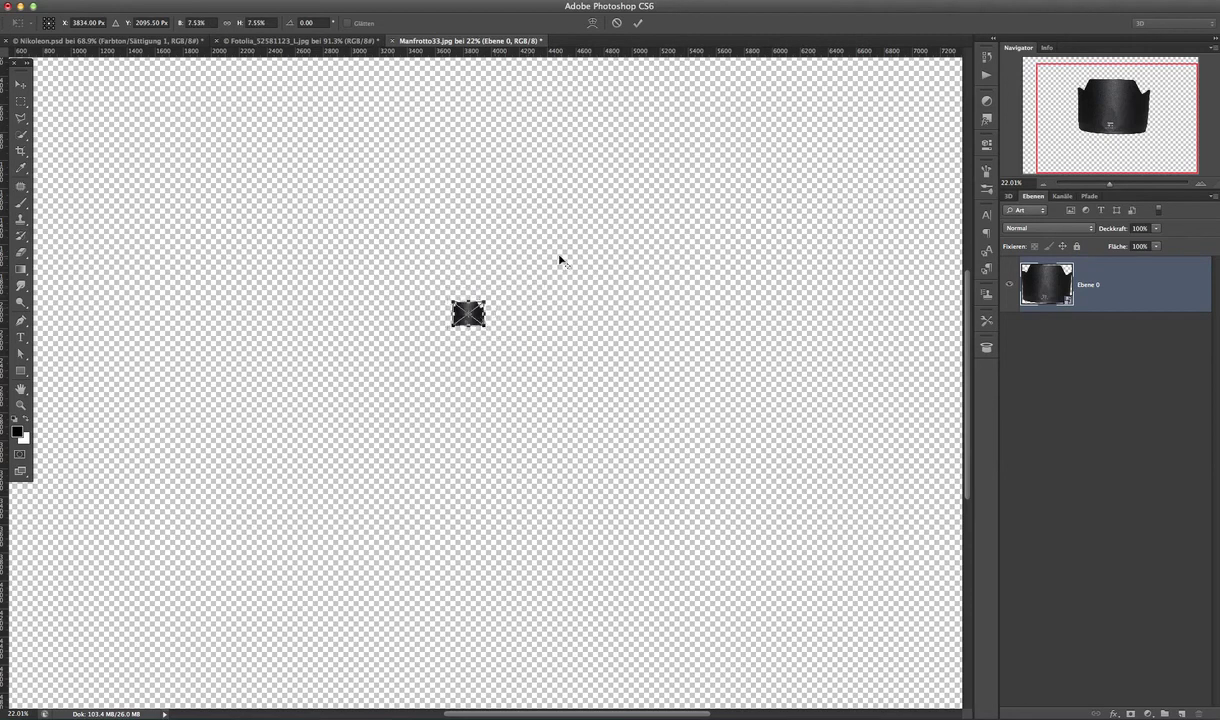
pyautogui.press('Return')
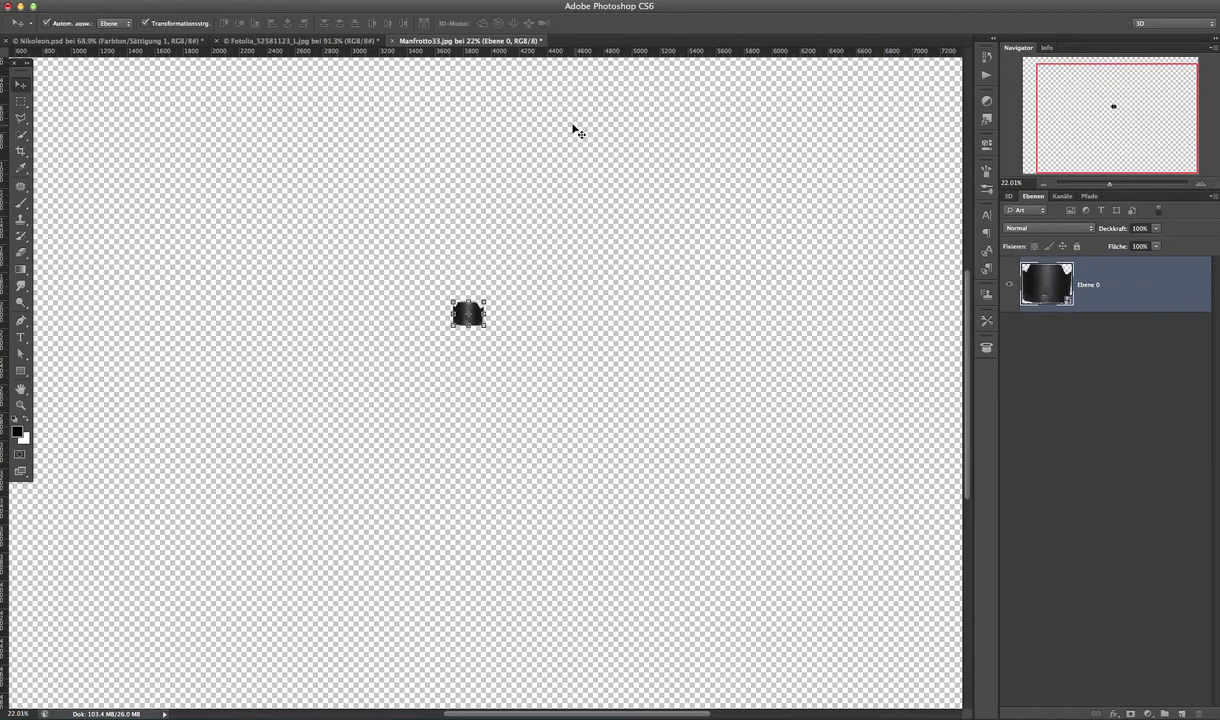
# - Check the chameleon composite, return to Manfrotto33.jpg, and duplicate the small lens hood slightly below the original
pyautogui.click(179, 44)
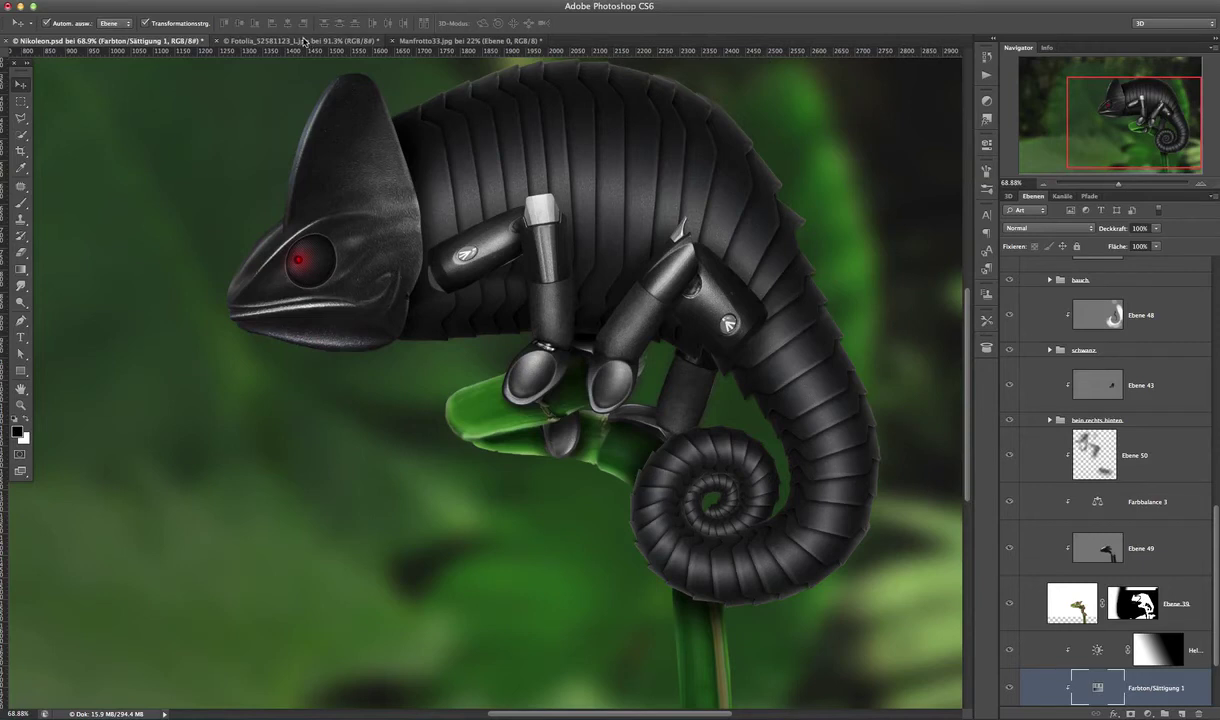
pyautogui.click(470, 41)
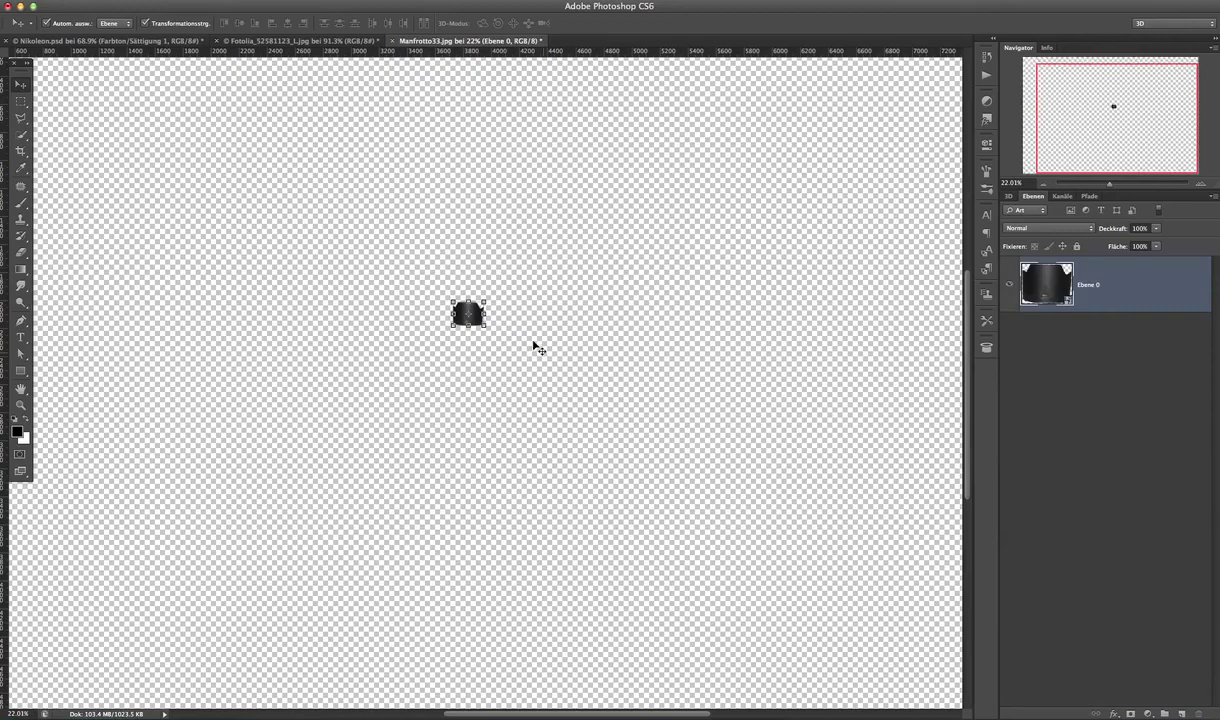
pyautogui.moveTo(476, 305); pyautogui.dragTo(483, 330)
pyautogui.press('super+j')
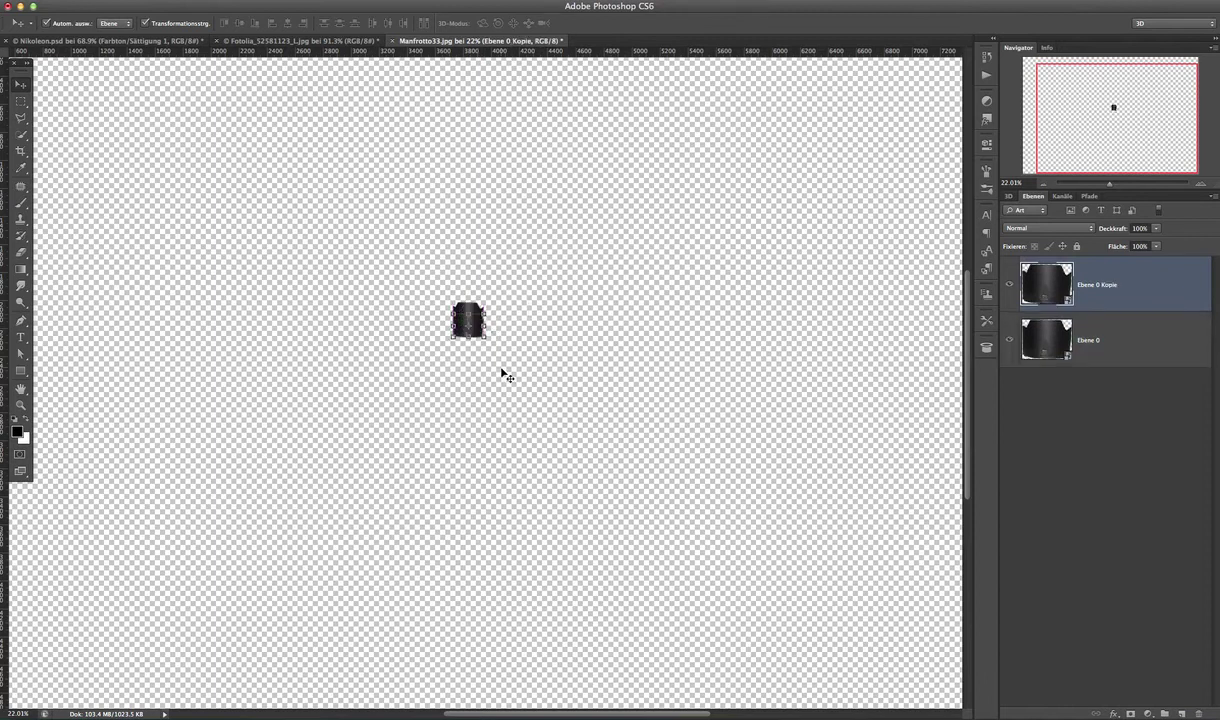
pyautogui.scroll(5, 491, 352)
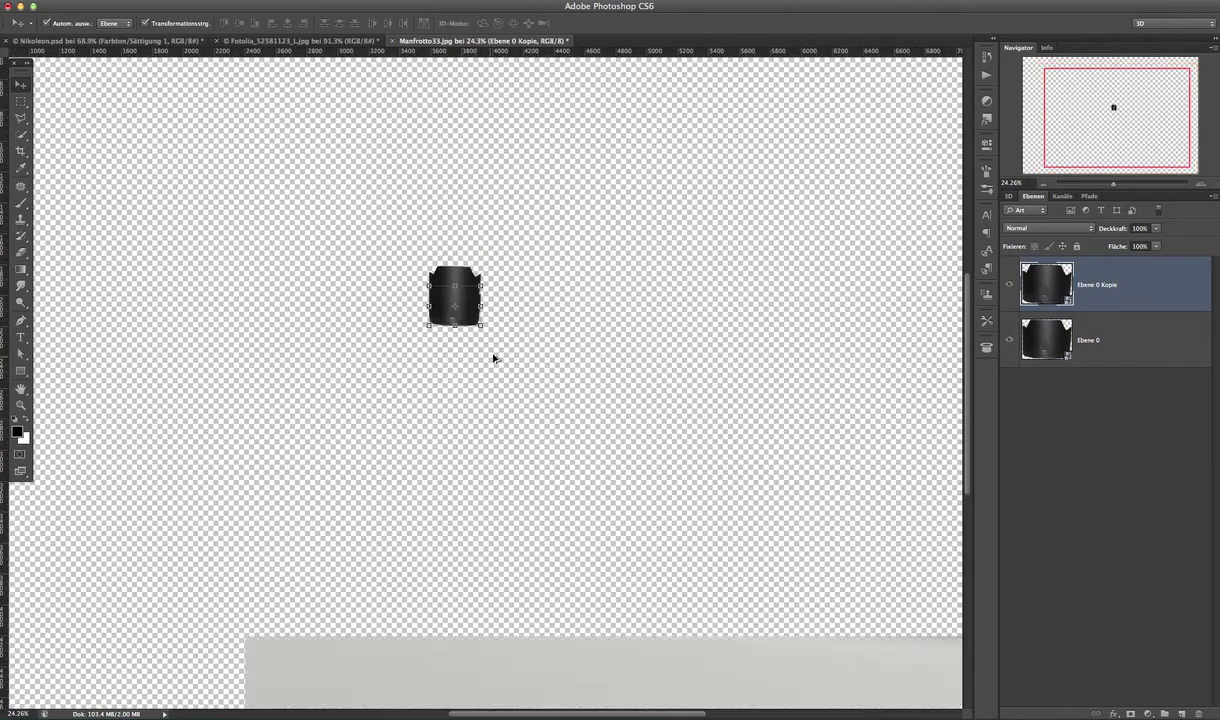
pyautogui.scroll(1, 493, 316)
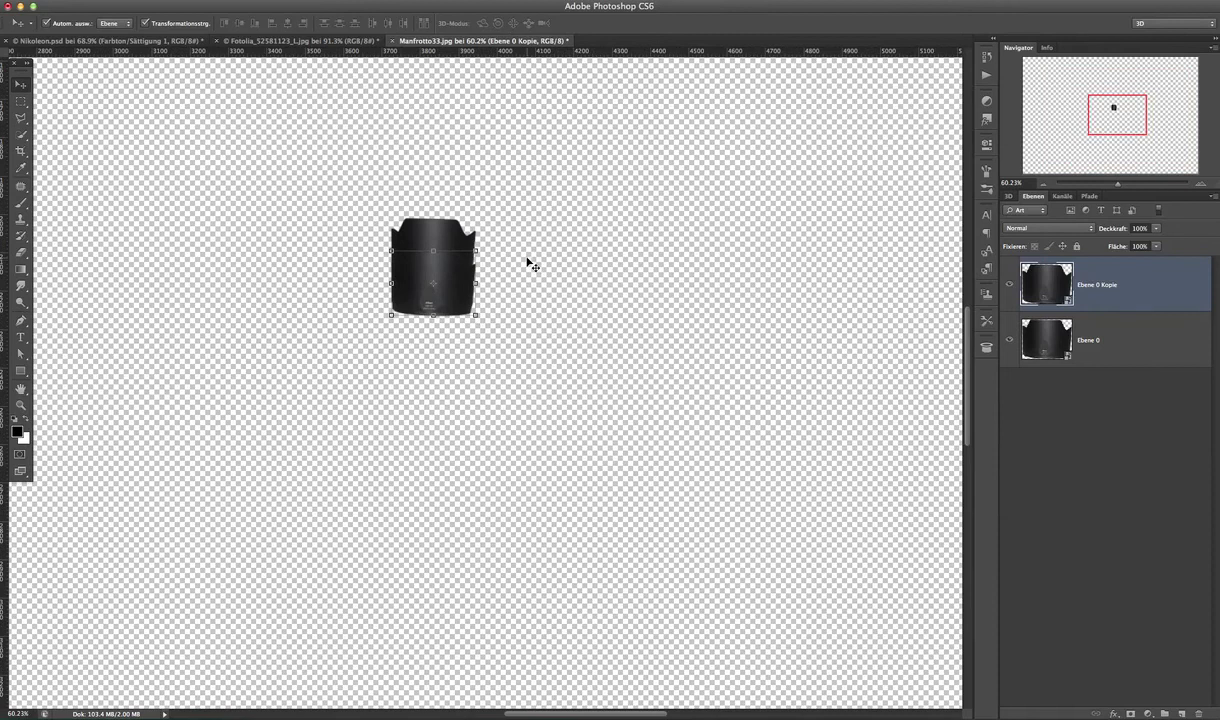
pyautogui.click(450, 279)
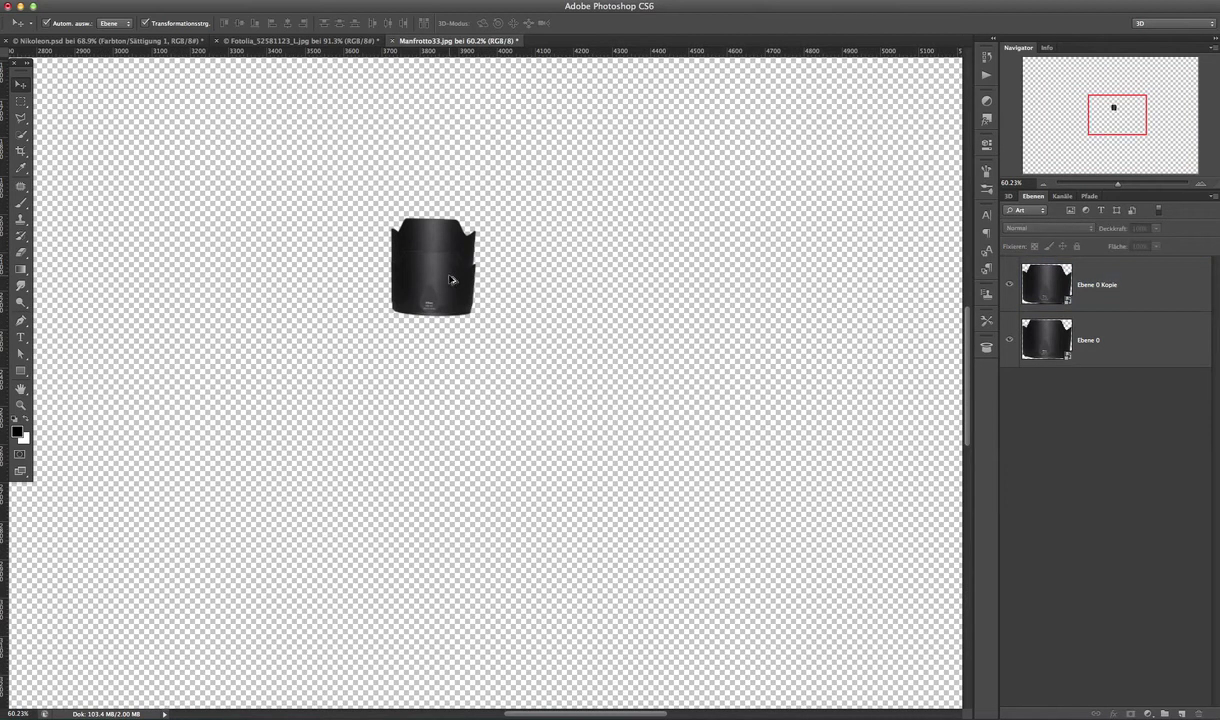
# - Add a second lens hood copy, rotated slightly counterclockwise and placed overlapping below the first copy
pyautogui.moveTo(478, 277)
pyautogui.mouseDown()
pyautogui.moveTo(483, 266)
pyautogui.moveTo(492, 277)
pyautogui.mouseUp()
pyautogui.press('super+t')
pyautogui.moveTo(492, 272); pyautogui.dragTo(484, 251)
pyautogui.click(637, 22)
pyautogui.moveTo(477, 254); pyautogui.dragTo(459, 285)
pyautogui.press('Return')
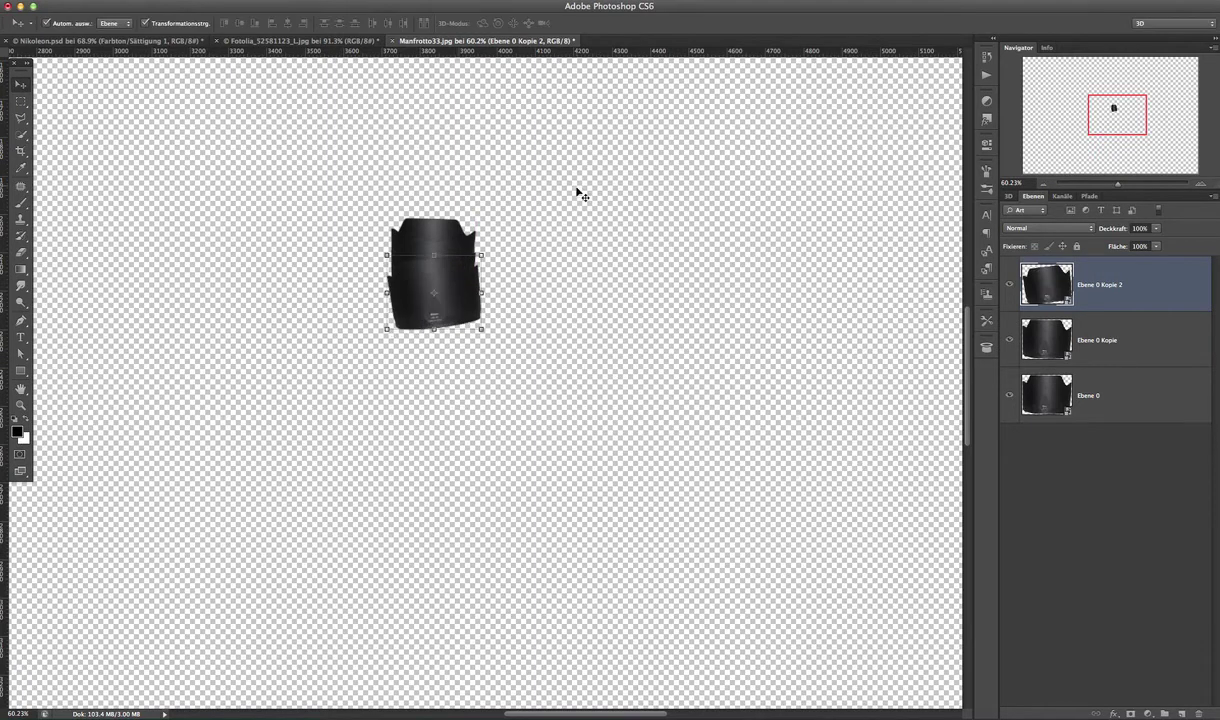
# - Shift the first lens hood copy, Ebene 0 Kopie, slightly upward and delete the rotated Ebene 0 Kopie 2
pyautogui.click(547, 222)
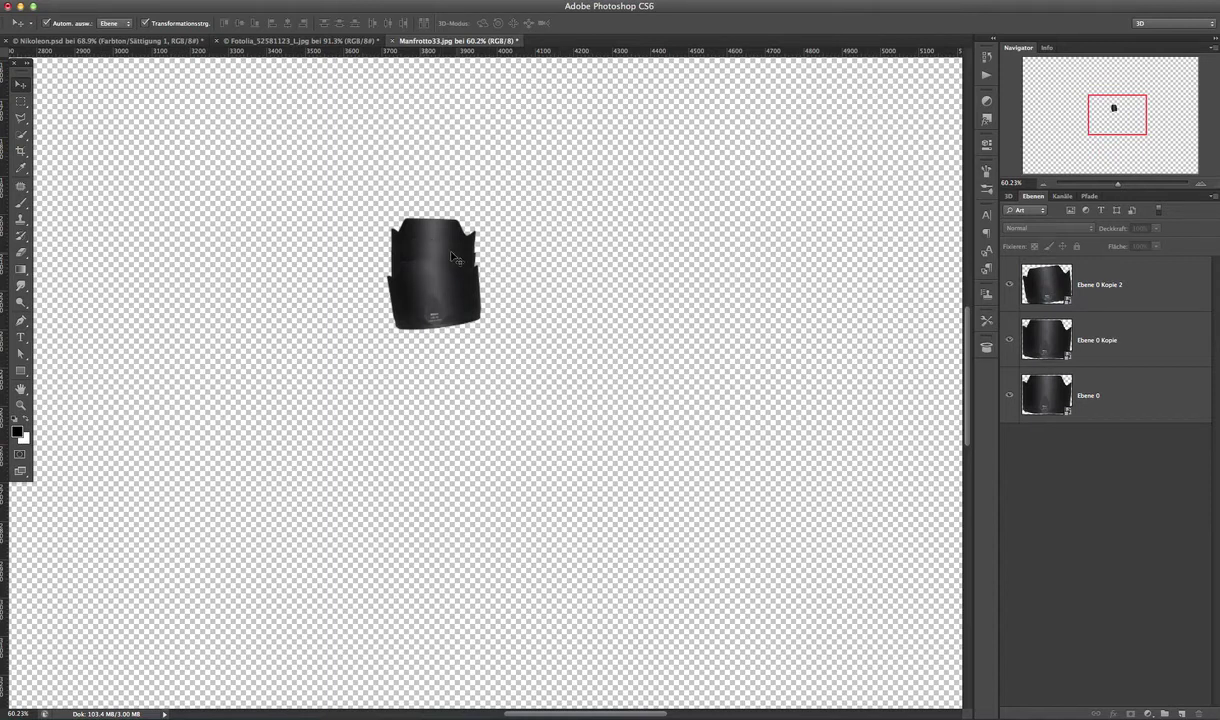
pyautogui.click(423, 233)
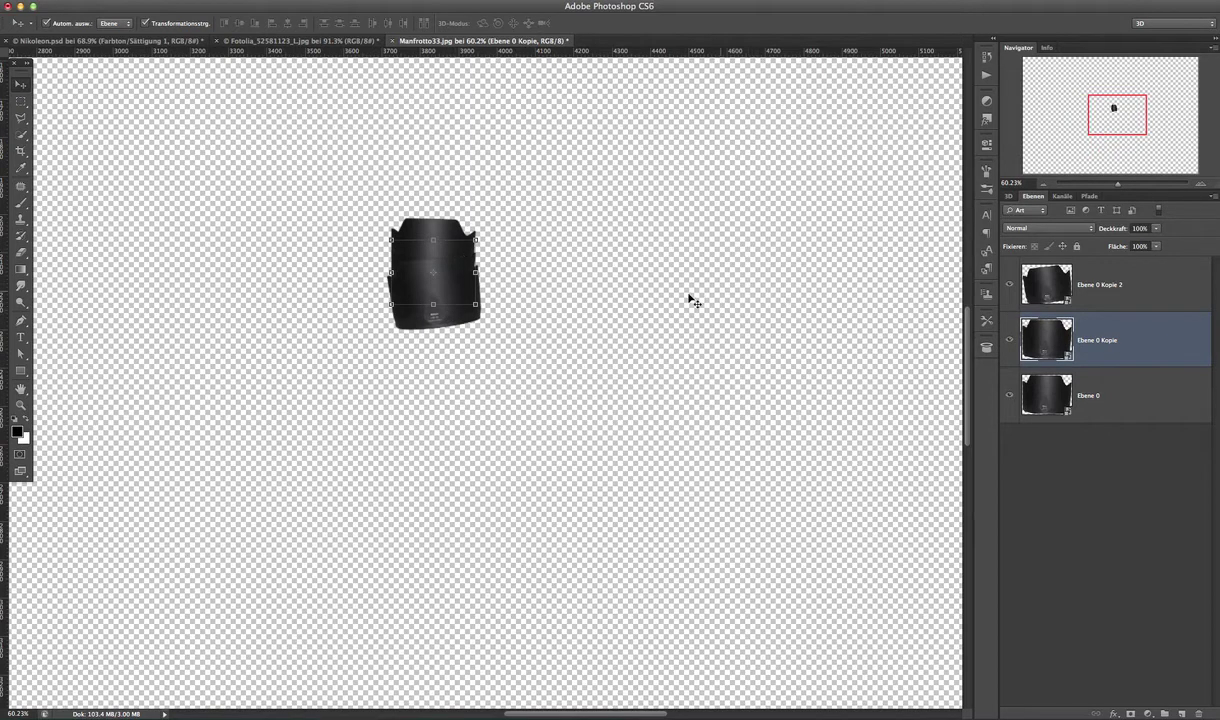
pyautogui.click(1076, 305)
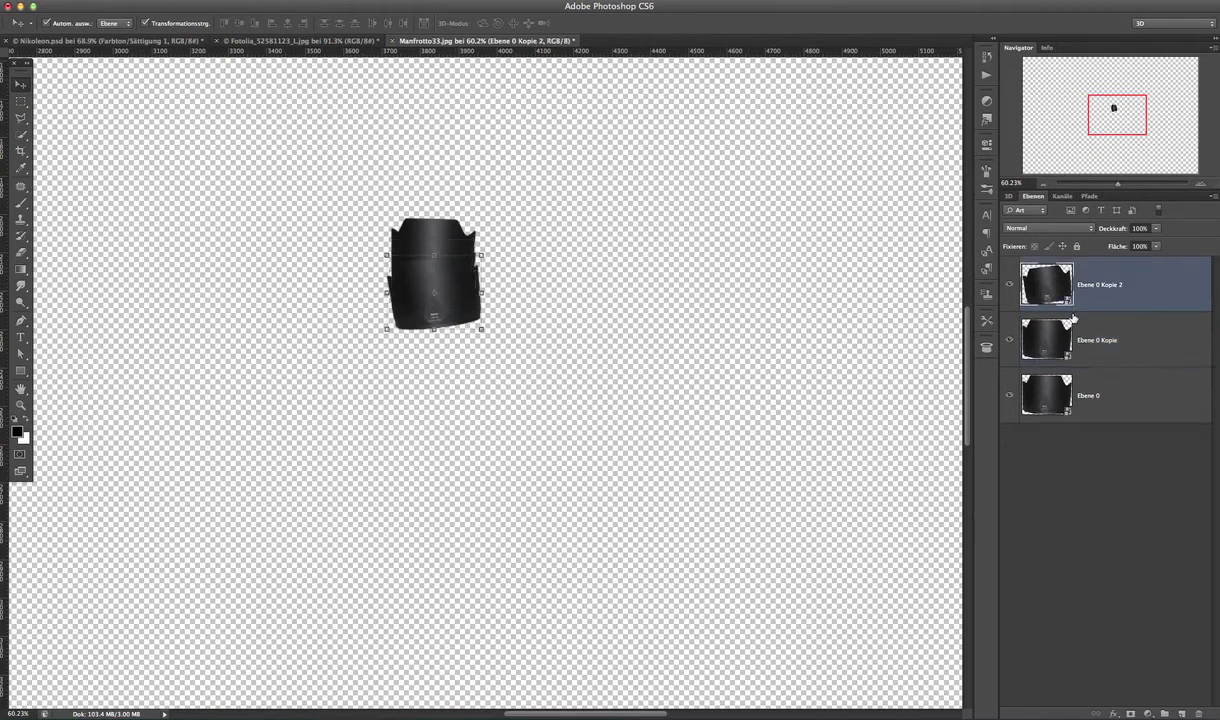
pyautogui.press('BackSpace')
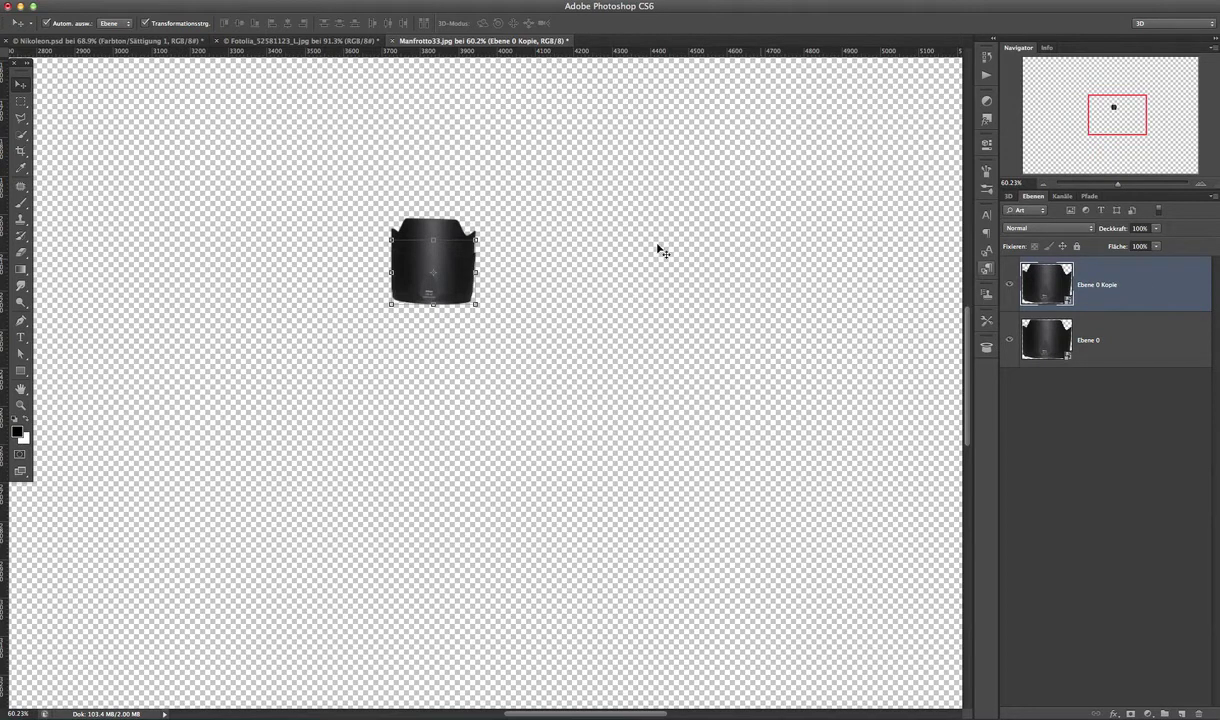
# - Give Ebene 0 Kopie a drop shadow without global light, at a -90° angle, 1 px distance and 16 px size
pyautogui.click(422, 228)
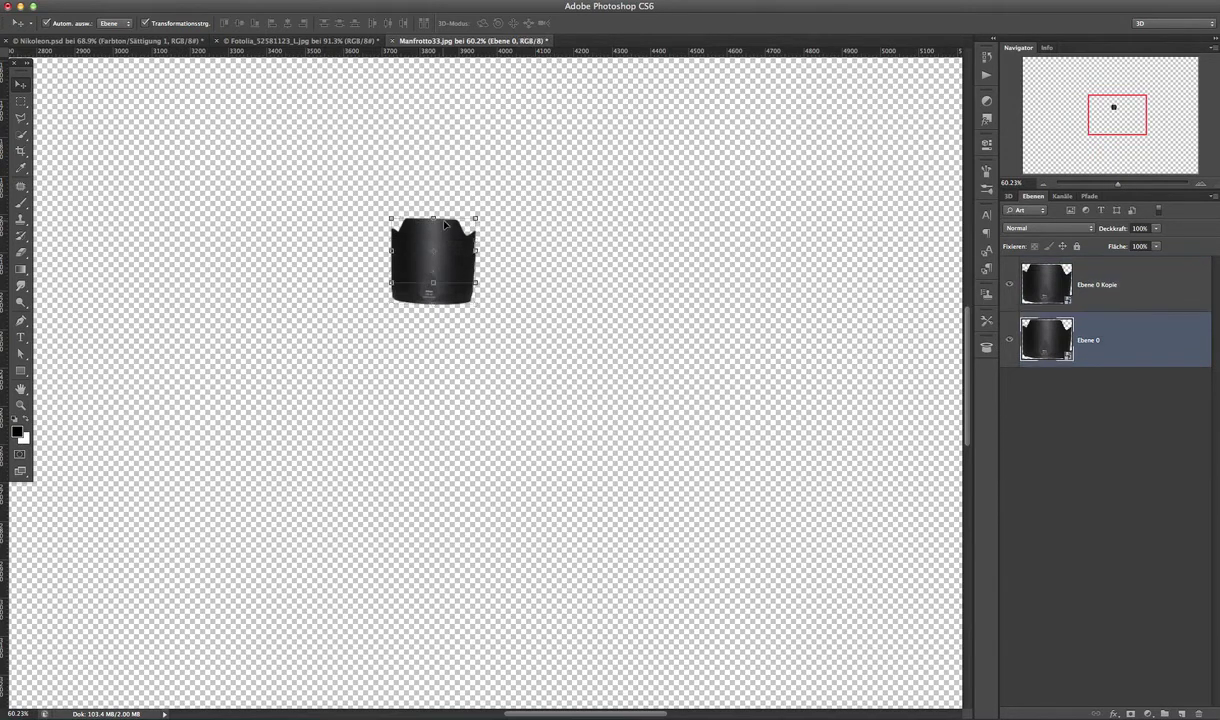
pyautogui.click(1101, 292)
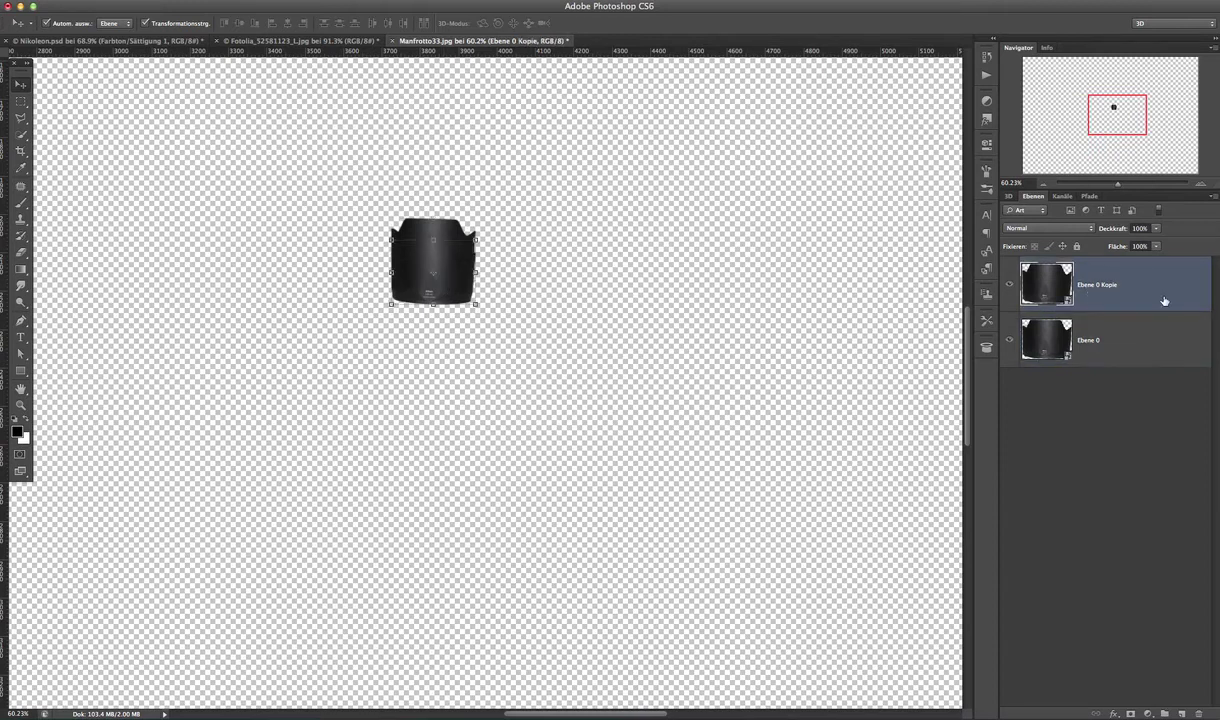
pyautogui.doubleClick(1110, 281)
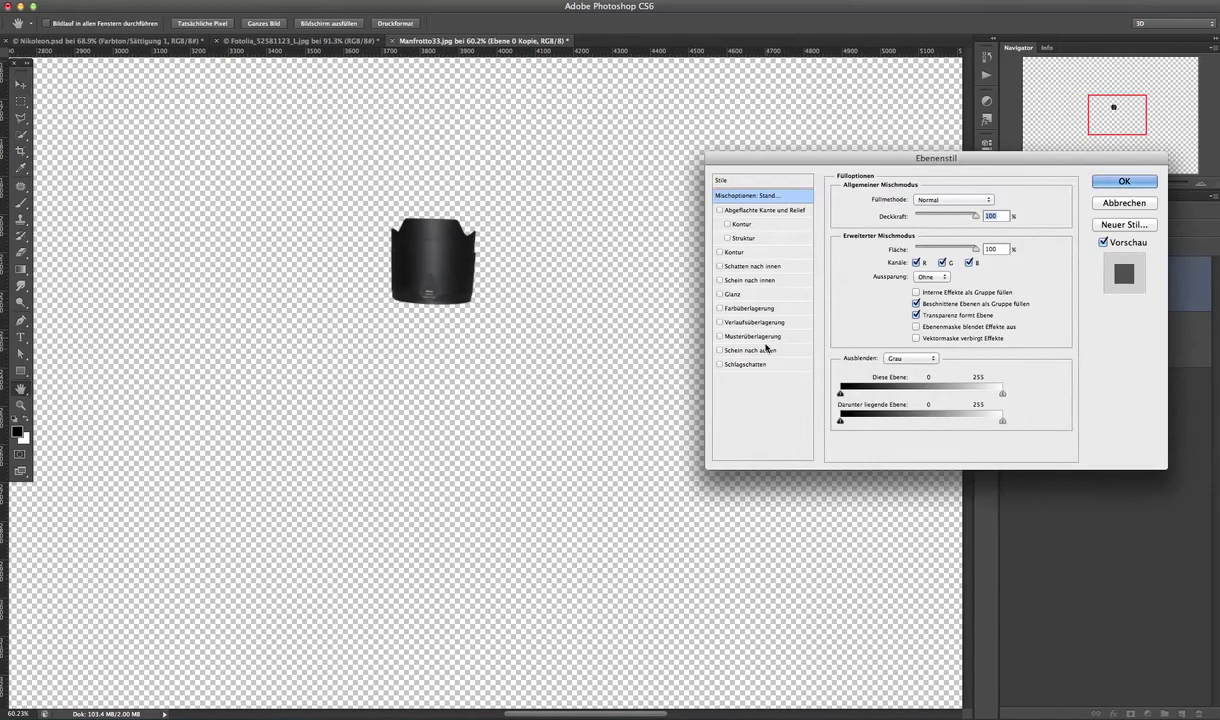
pyautogui.click(736, 365)
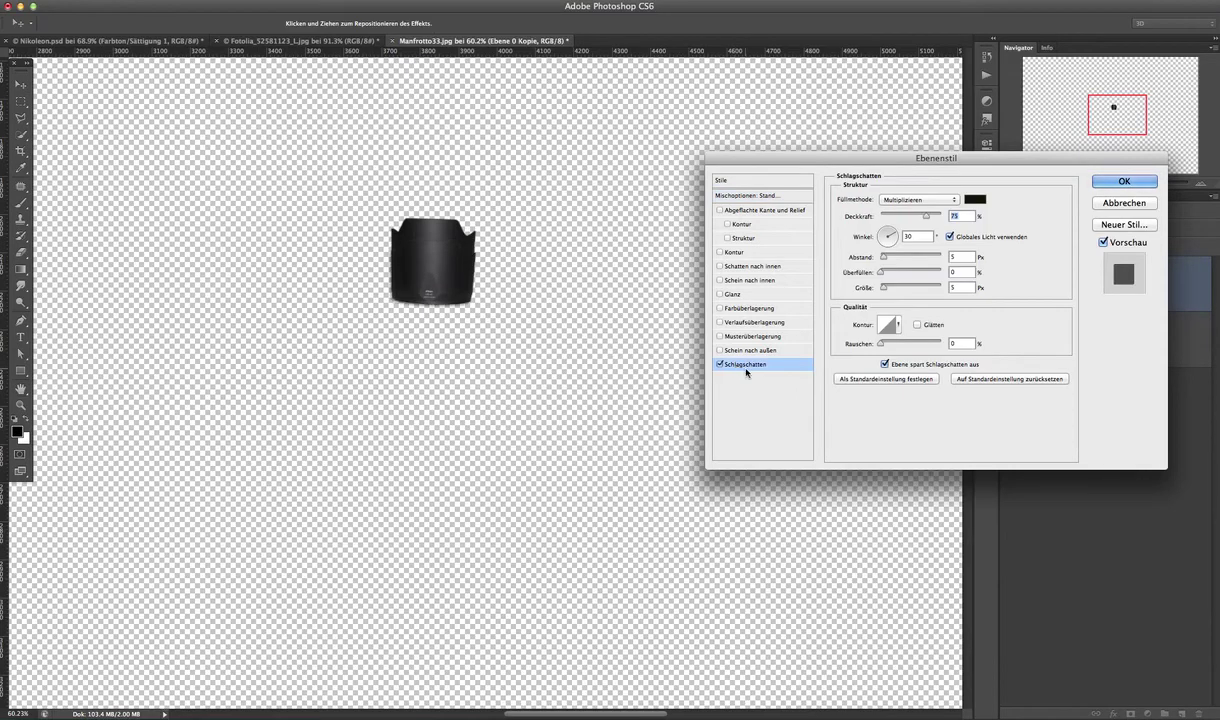
pyautogui.click(950, 237)
pyautogui.moveTo(880, 237); pyautogui.dragTo(886, 288)
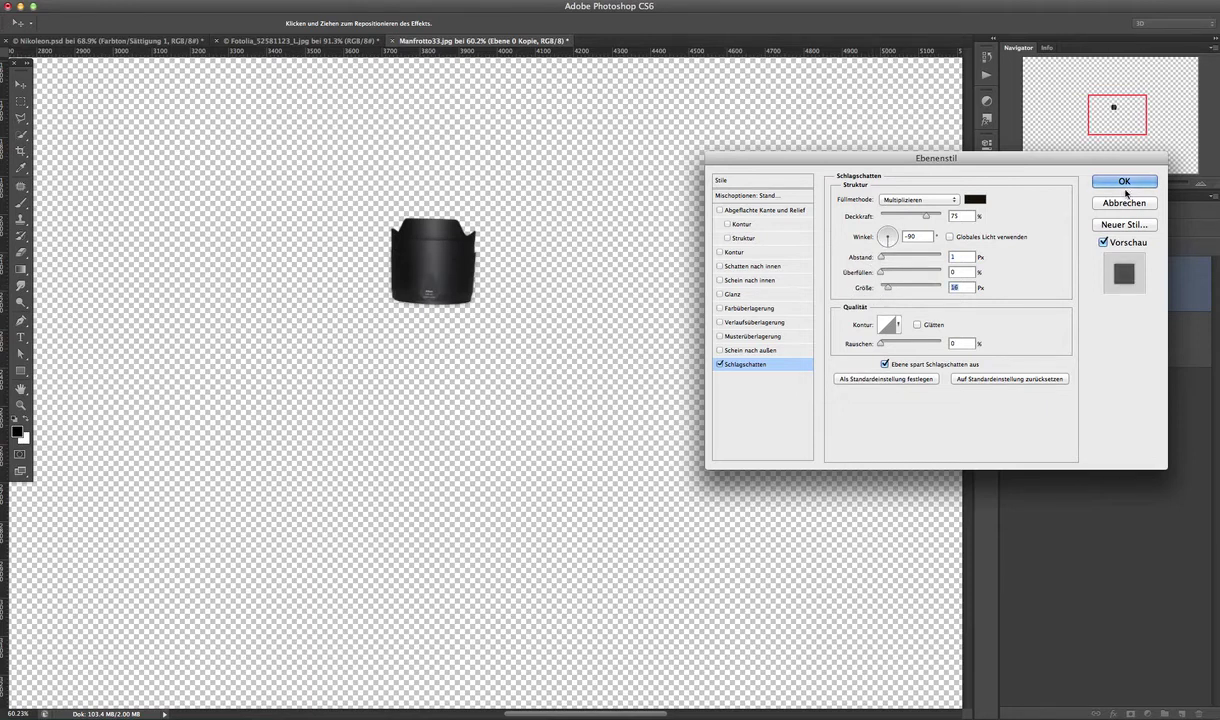
pyautogui.click(1122, 182)
# - Duplicate the shadowed lens hood just below itself, scaled to about 7.4% and rotated by -4.76°
pyautogui.moveTo(453, 274); pyautogui.dragTo(476, 258)
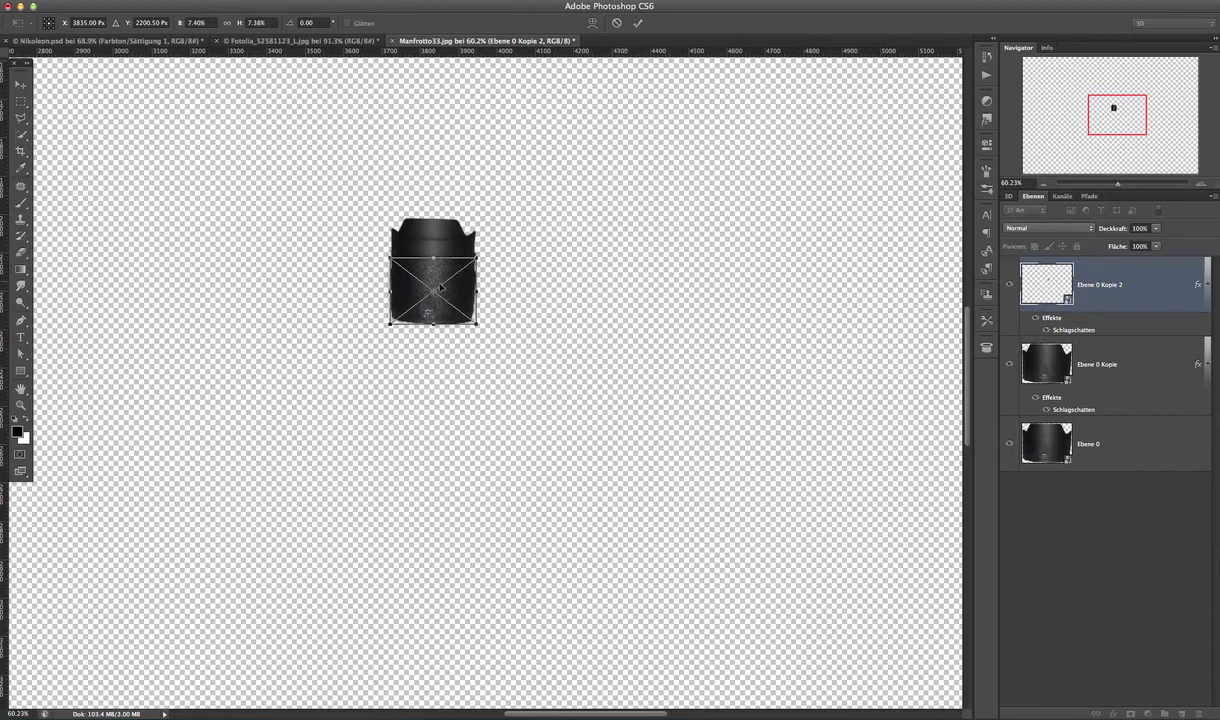
pyautogui.moveTo(435, 291); pyautogui.dragTo(478, 316)
pyautogui.moveTo(376, 283); pyautogui.dragTo(371, 298)
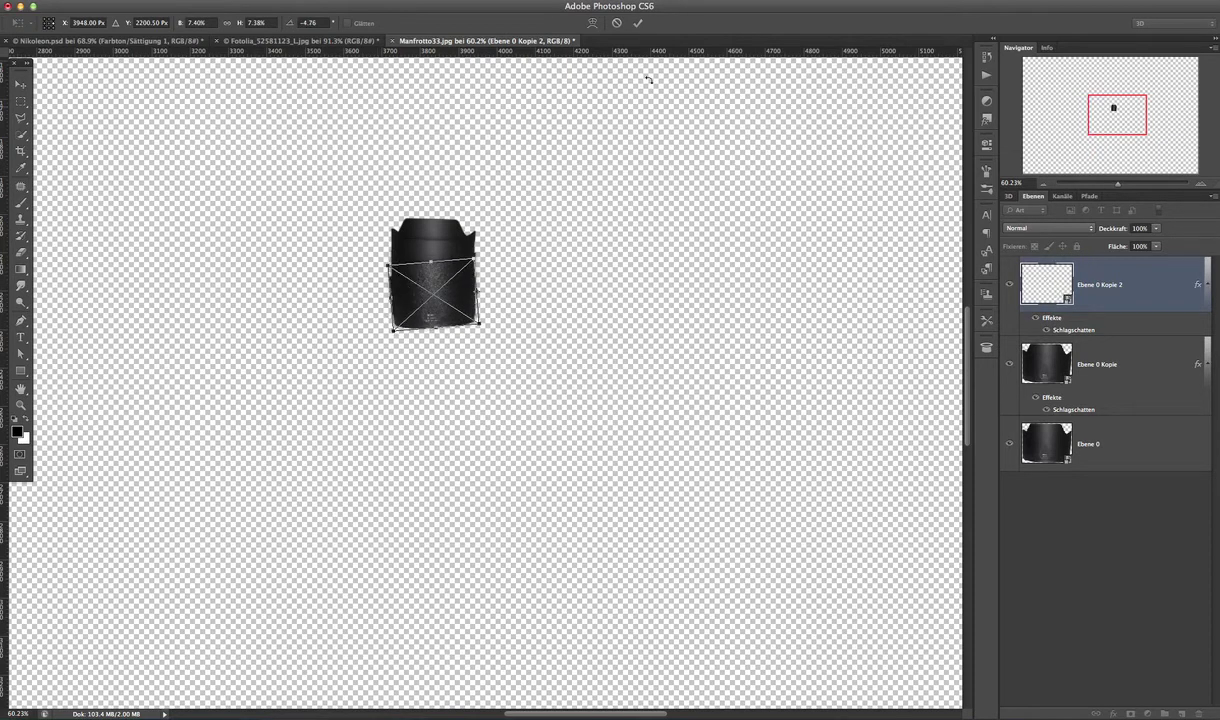
pyautogui.click(616, 22)
# - Duplicate the tilted lens hood segment again, place it further down the chain, and rotate it to -13.03°
pyautogui.moveTo(445, 291)
pyautogui.mouseDown()
pyautogui.moveTo(447, 314)
pyautogui.moveTo(468, 290)
pyautogui.mouseUp()
pyautogui.hotkey('ctrl', 't')
pyautogui.moveTo(379, 299); pyautogui.dragTo(378, 324)
pyautogui.click(634, 21)
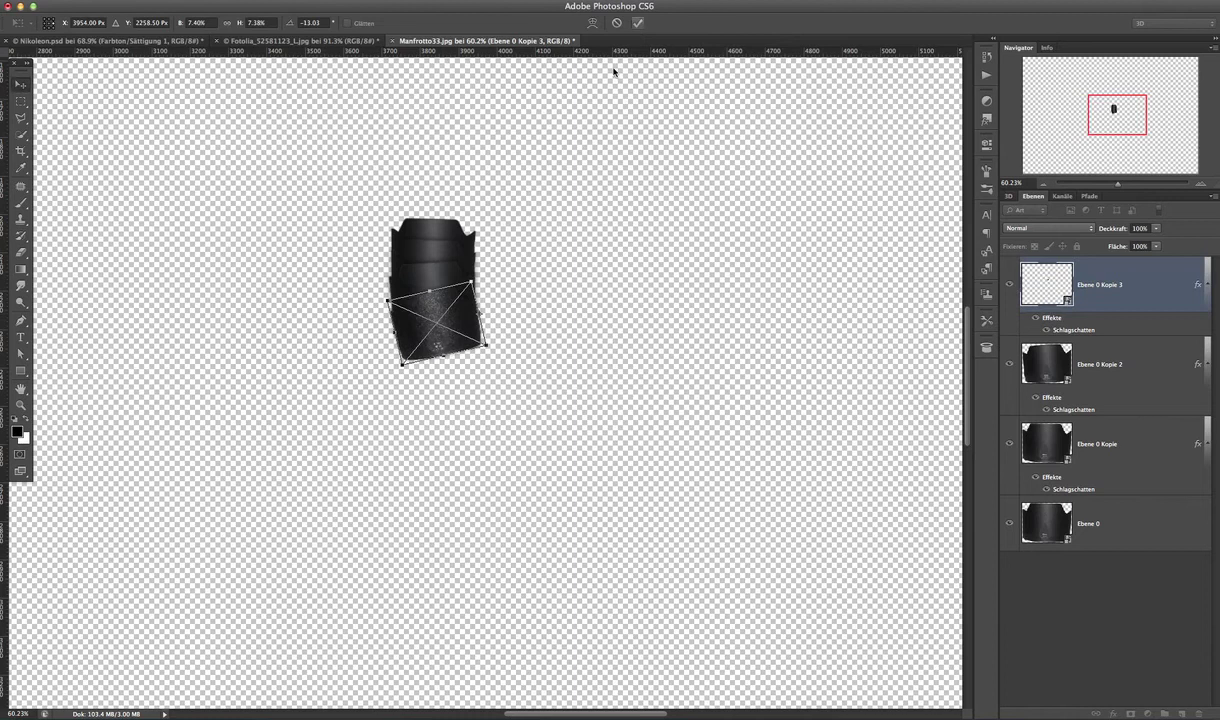
pyautogui.click(449, 320)
pyautogui.moveTo(481, 286); pyautogui.dragTo(480, 272)
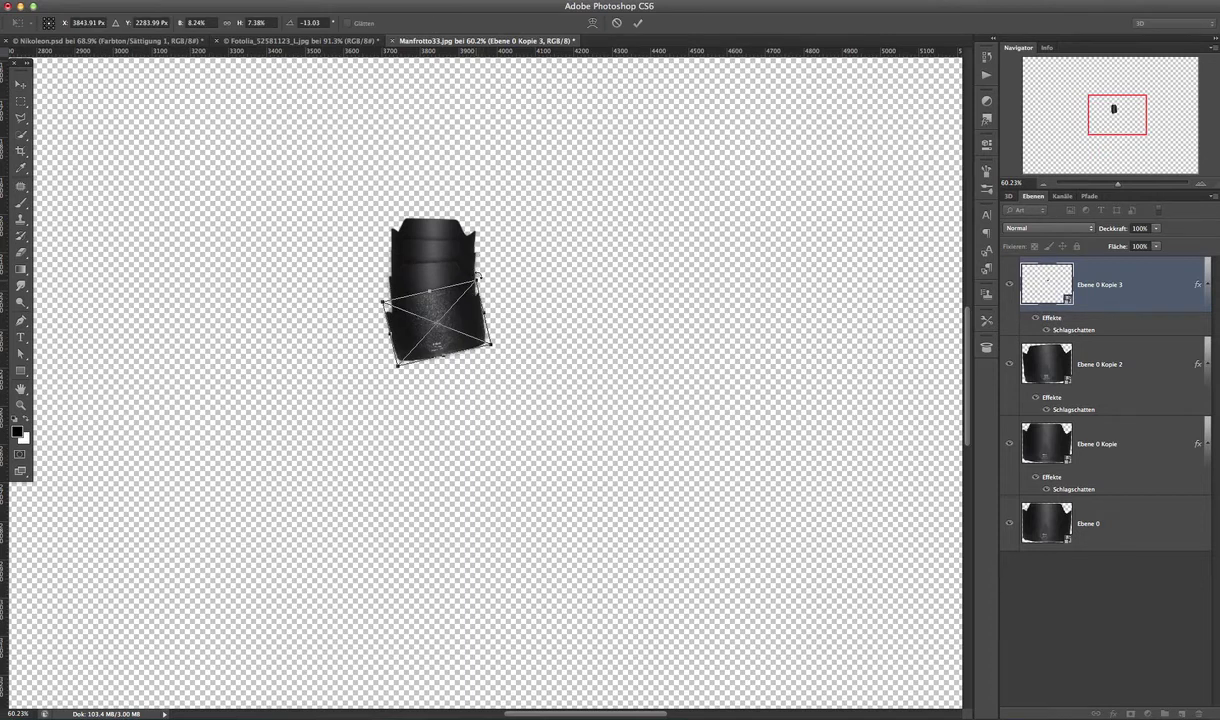
pyautogui.click(619, 23)
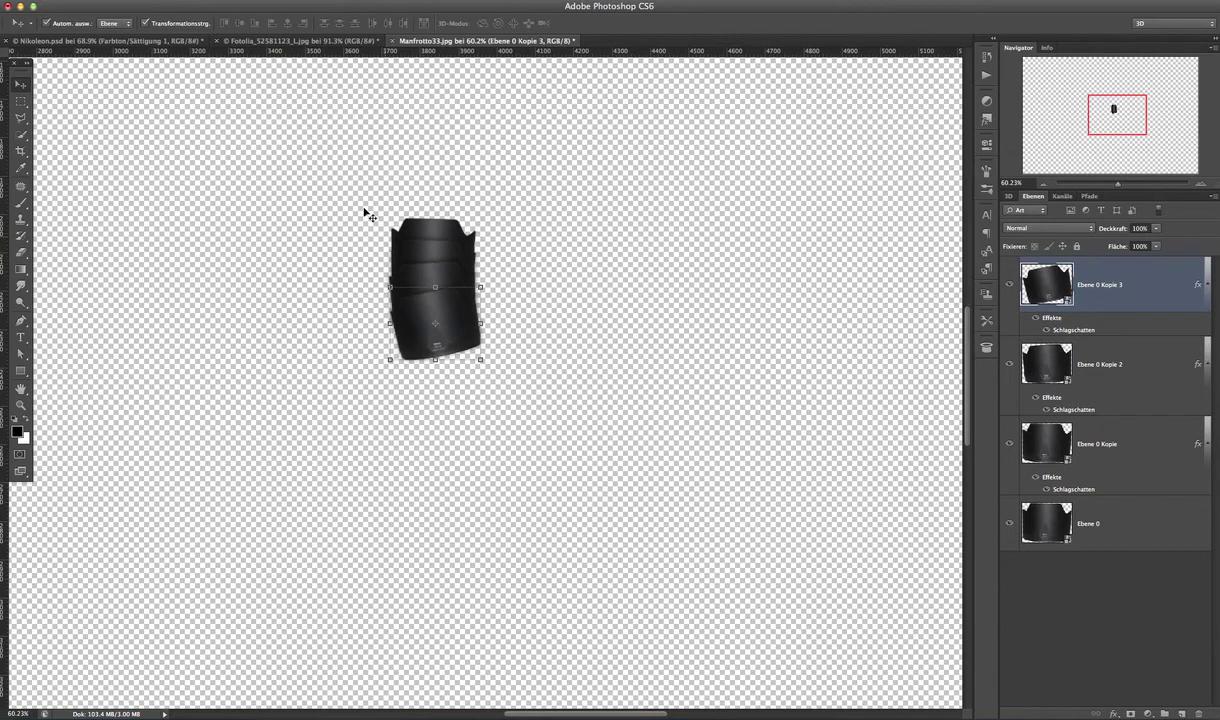
# - Switch to Nikoleon.psd and hide the bauch group briefly to compare the chameleon without its body segments, restoring it after the check
pyautogui.click(158, 41)
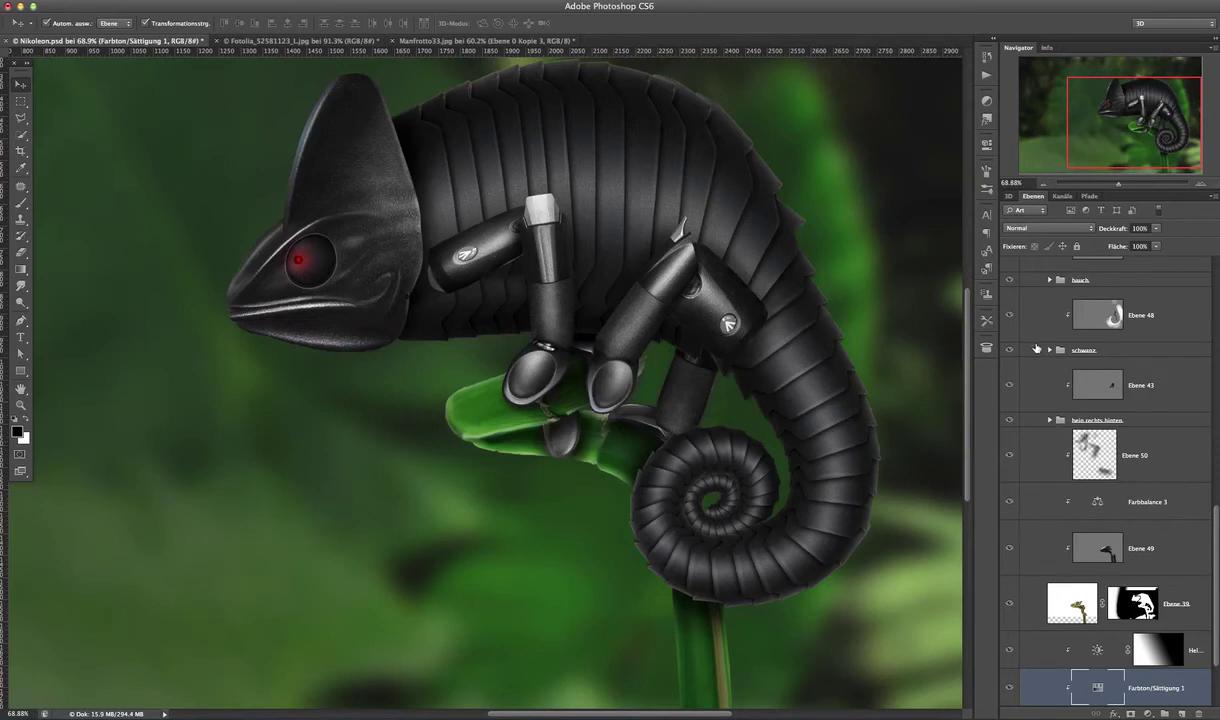
pyautogui.click(1009, 281)
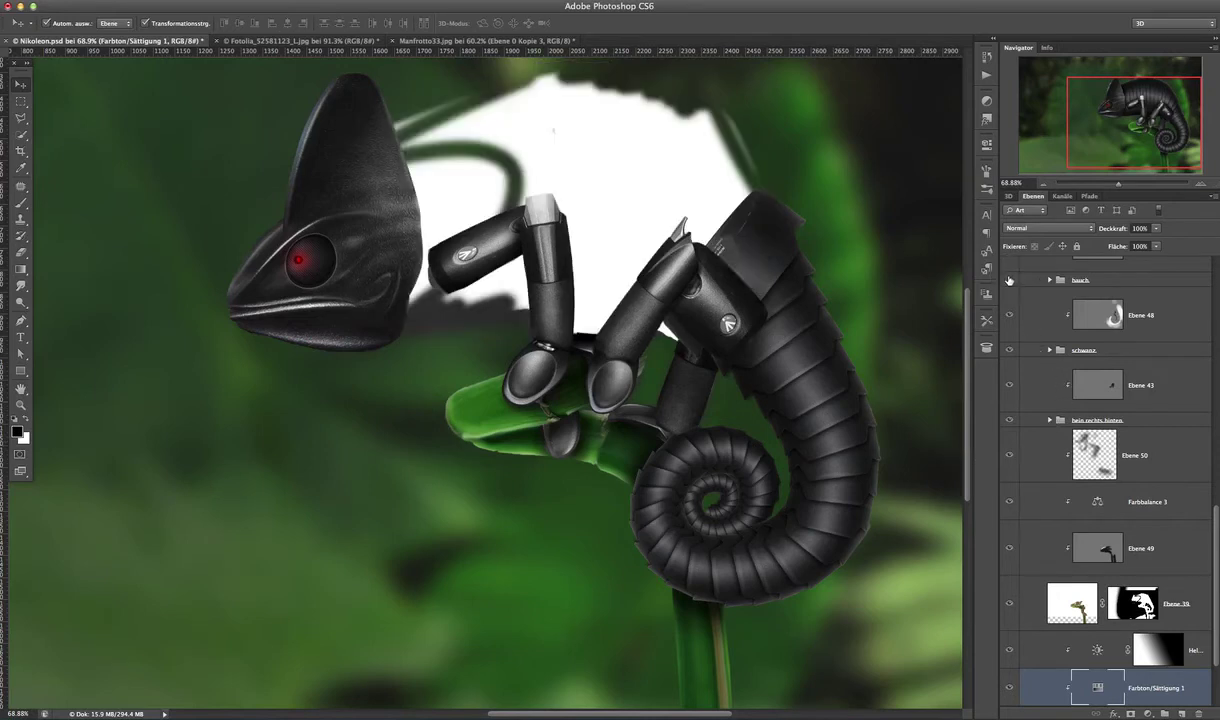
pyautogui.click(1010, 281)
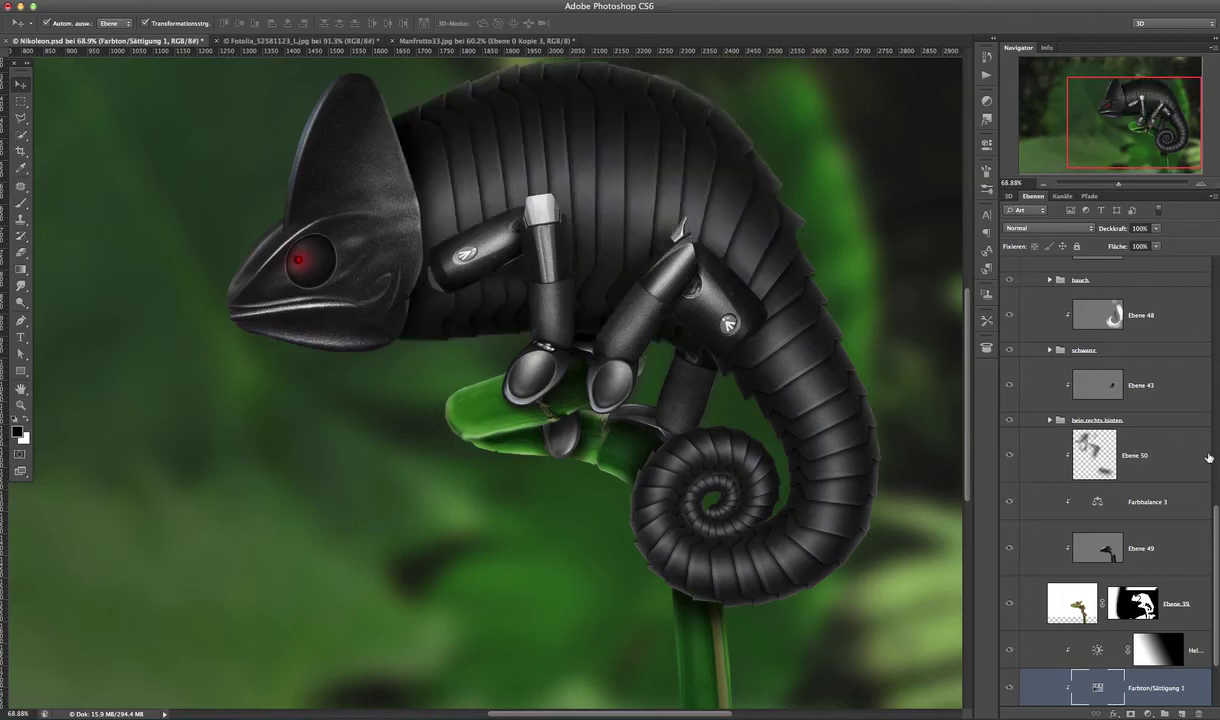
# - Inspect the Manfrotto33 copies inside the schwanz group, collapse it, and check the visibility of Ebene 48 and the tail group
pyautogui.scroll(3, 1216, 530)
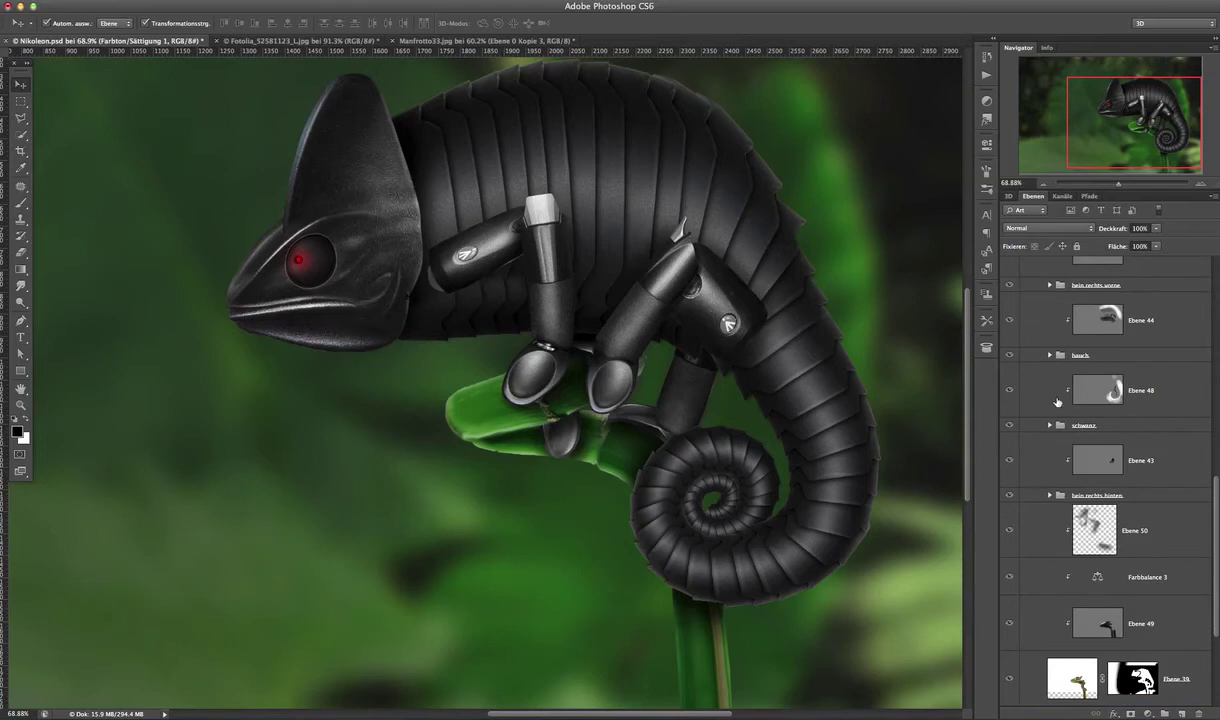
pyautogui.click(1048, 426)
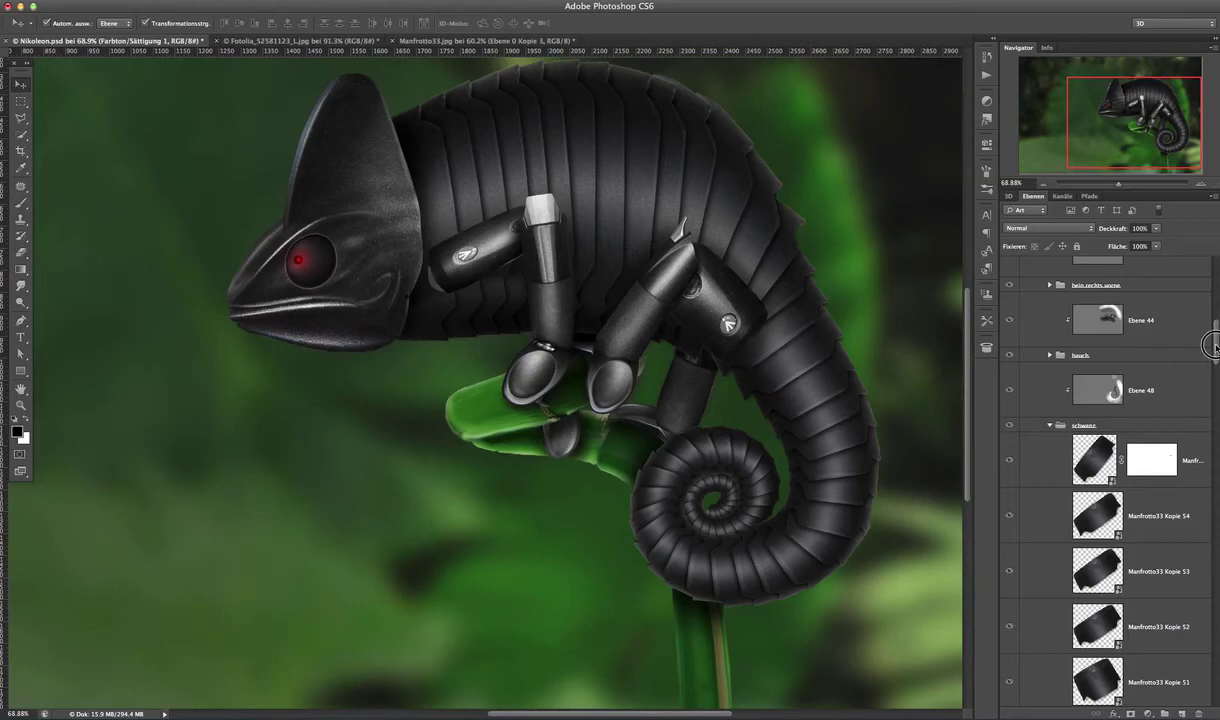
pyautogui.moveTo(1216, 350)
pyautogui.mouseDown()
pyautogui.moveTo(1198, 571)
pyautogui.moveTo(1213, 327)
pyautogui.moveTo(1213, 368)
pyautogui.moveTo(1213, 343)
pyautogui.mouseUp()
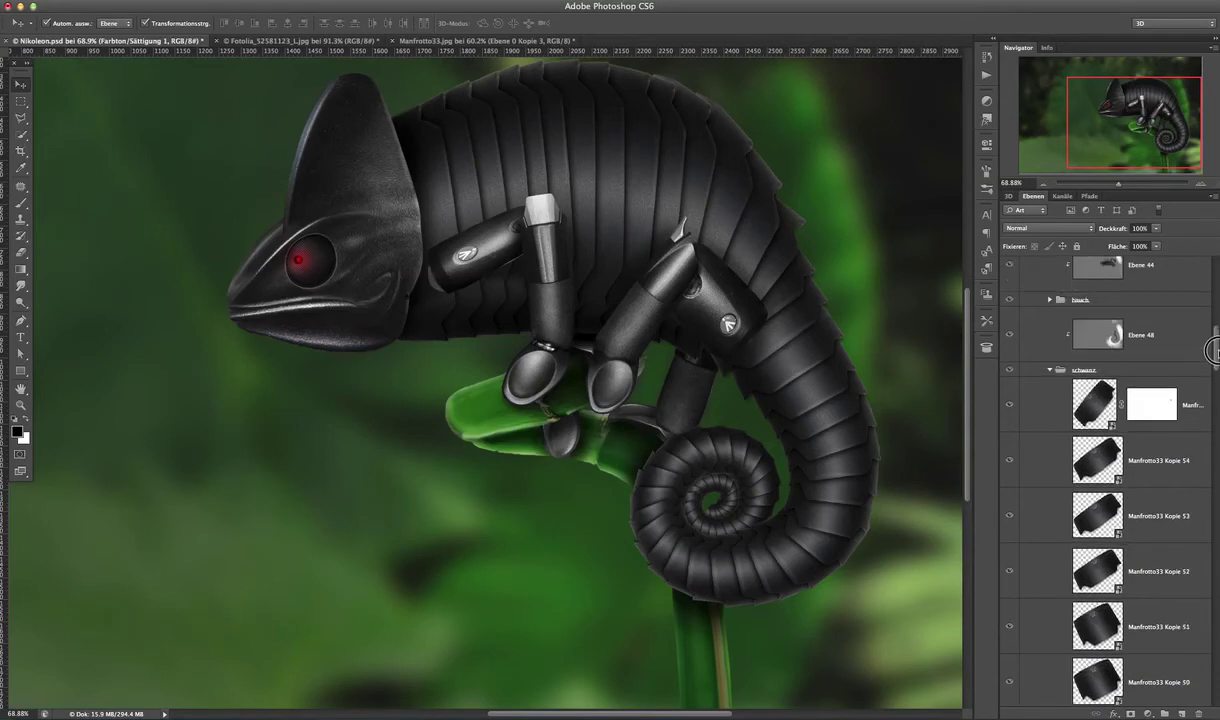
pyautogui.click(1049, 370)
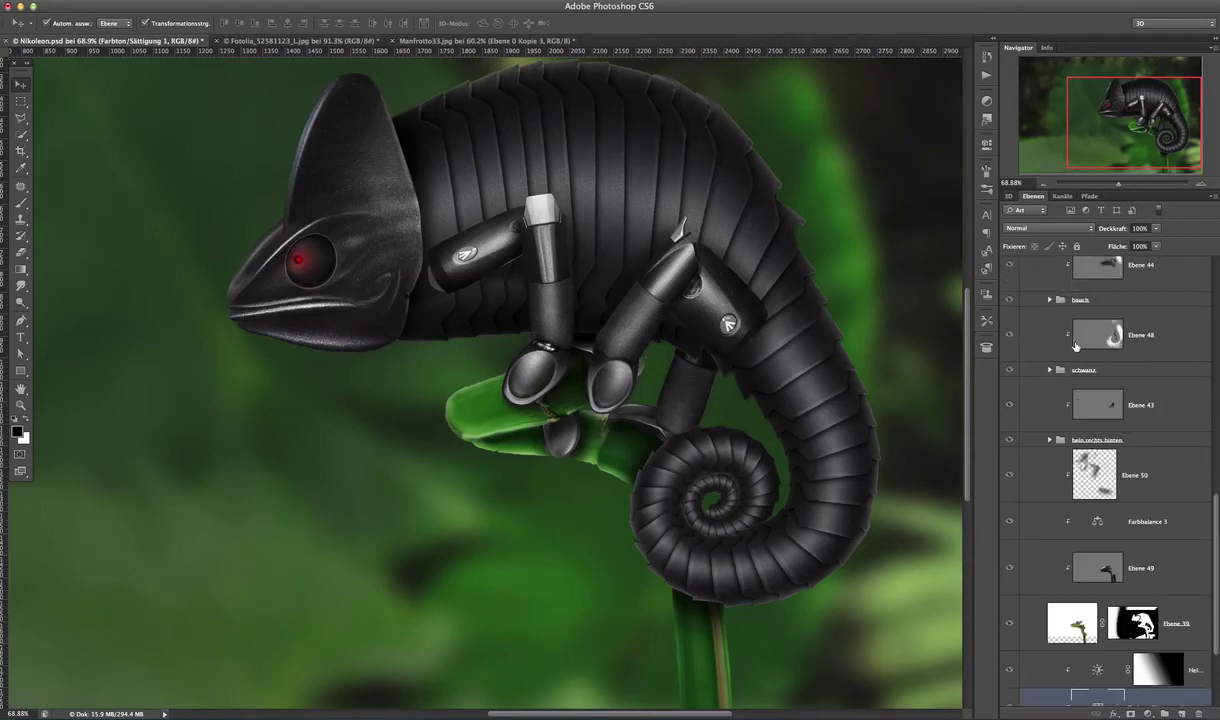
pyautogui.click(1011, 340)
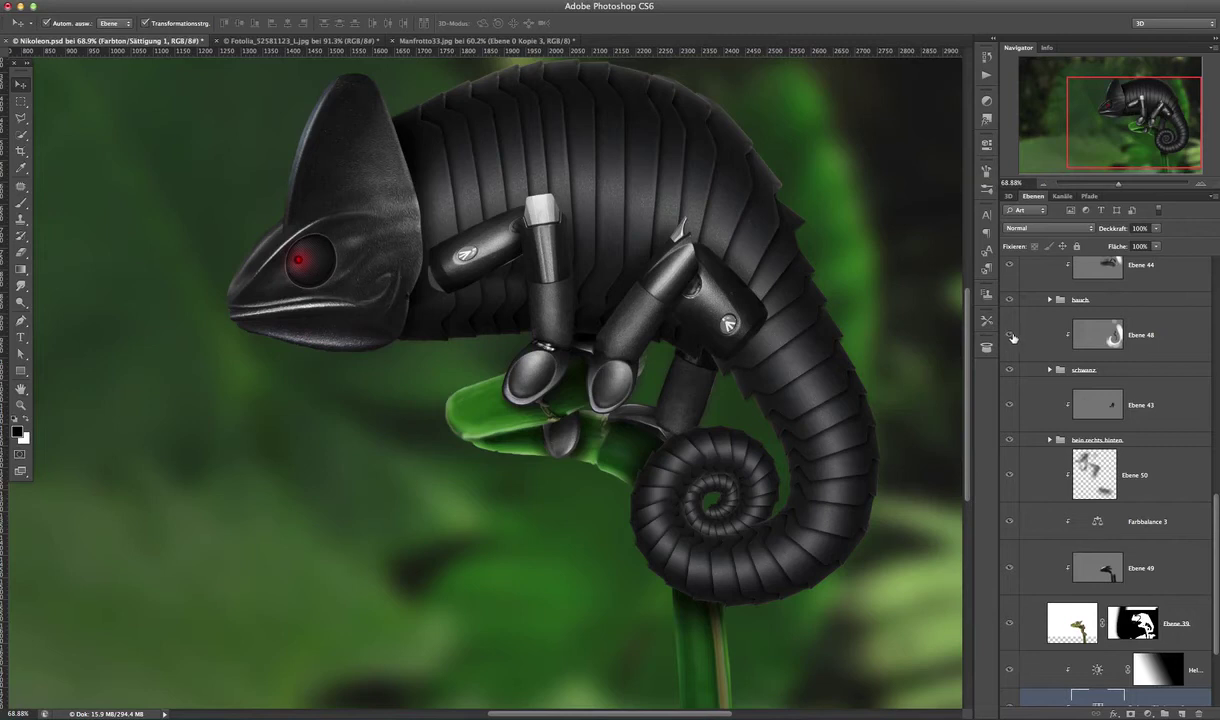
pyautogui.click(1009, 371)
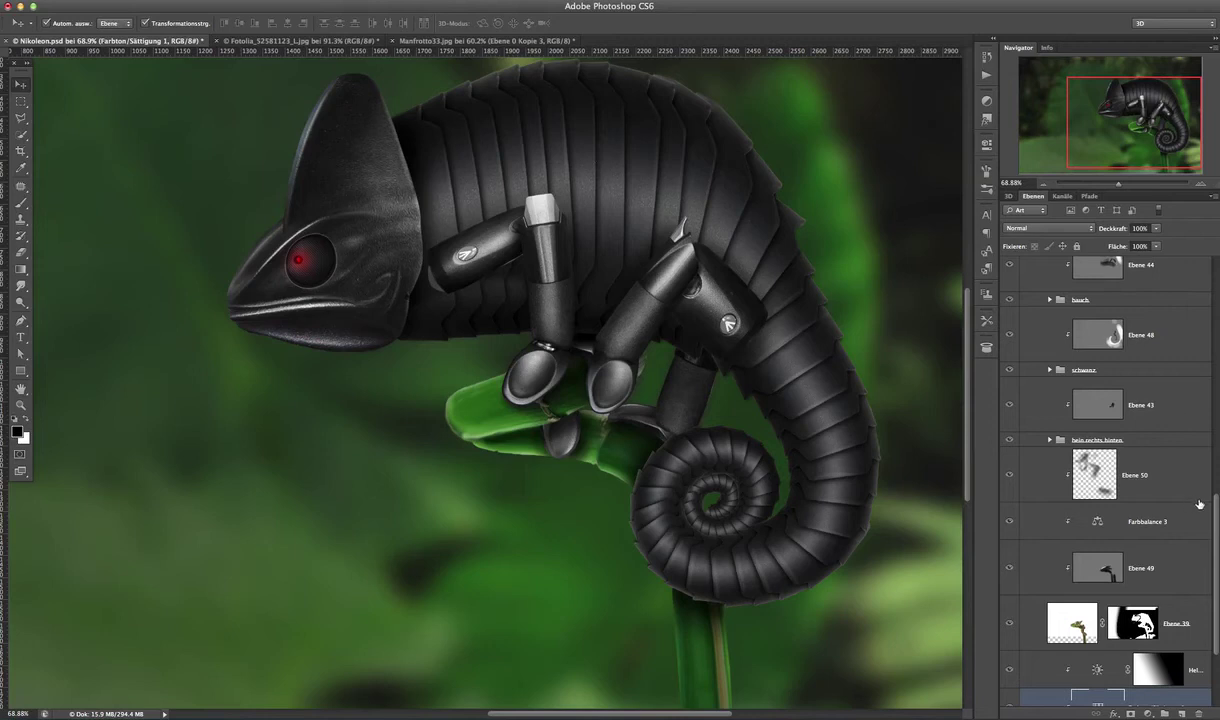
# - Expand the bauch group, check its masked top layer and Ebene 35 by toggling their visibility, and collapse the group again
pyautogui.scroll(2, 1212, 505)
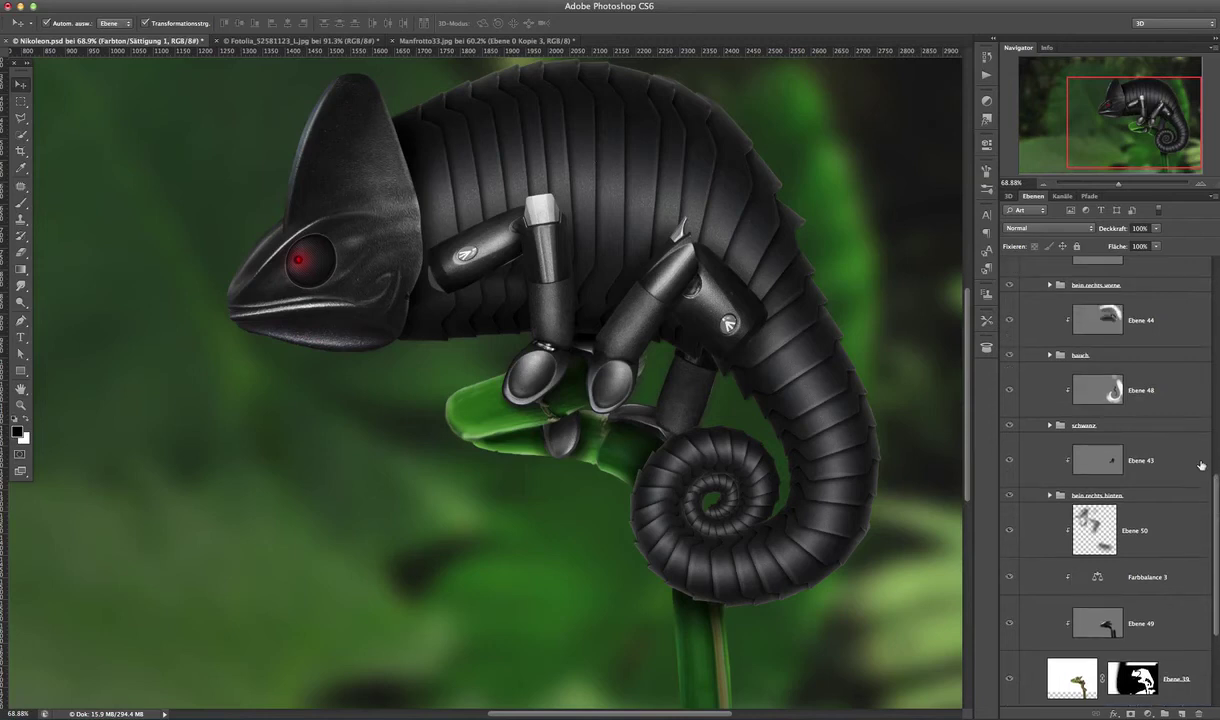
pyautogui.click(1050, 356)
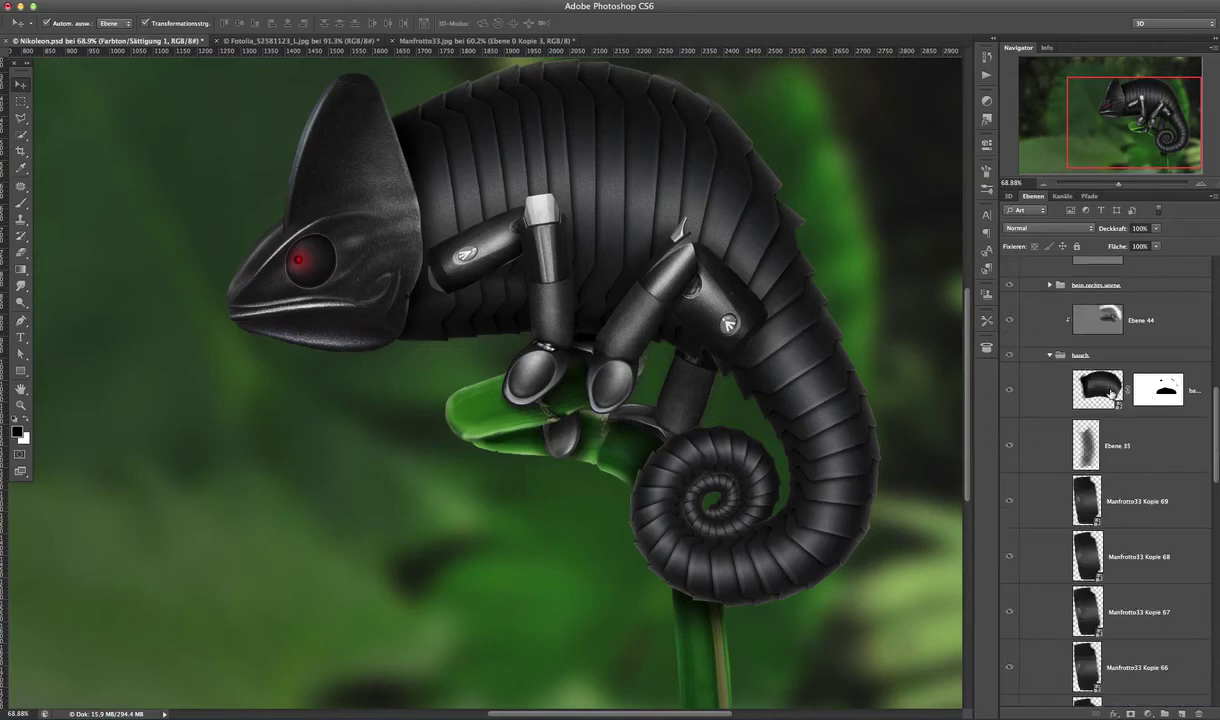
pyautogui.click(1009, 394)
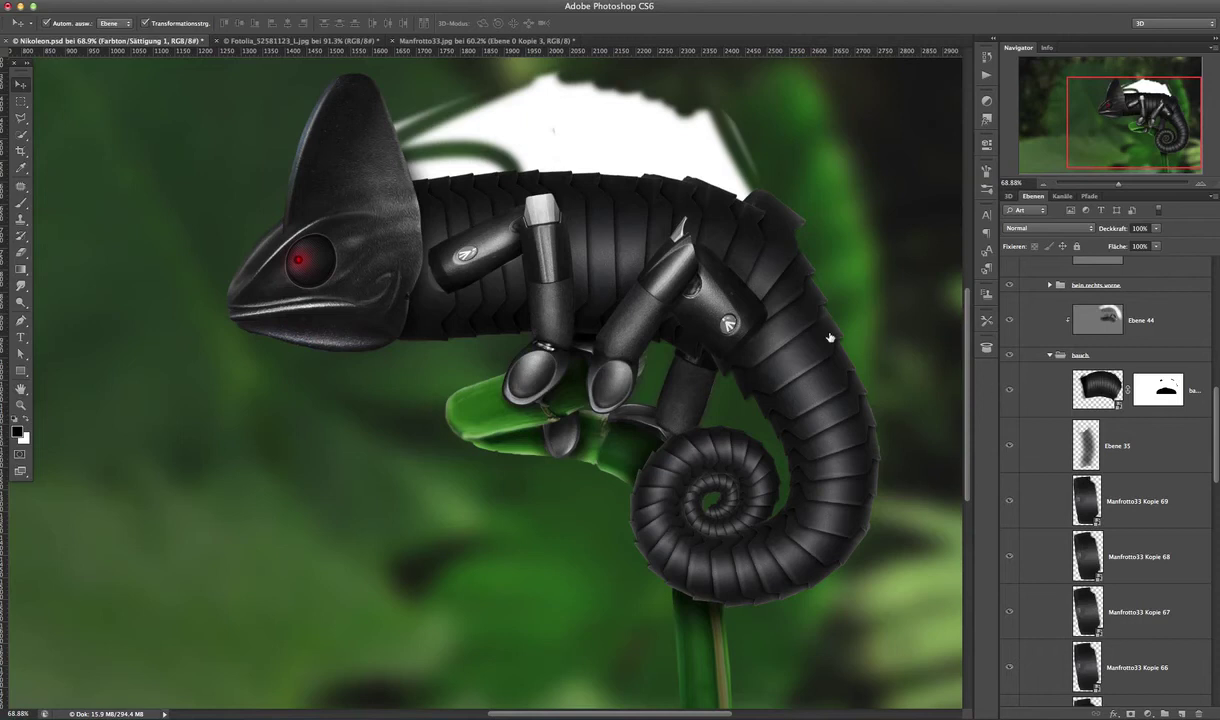
pyautogui.hotkey('ctrl', 'z')
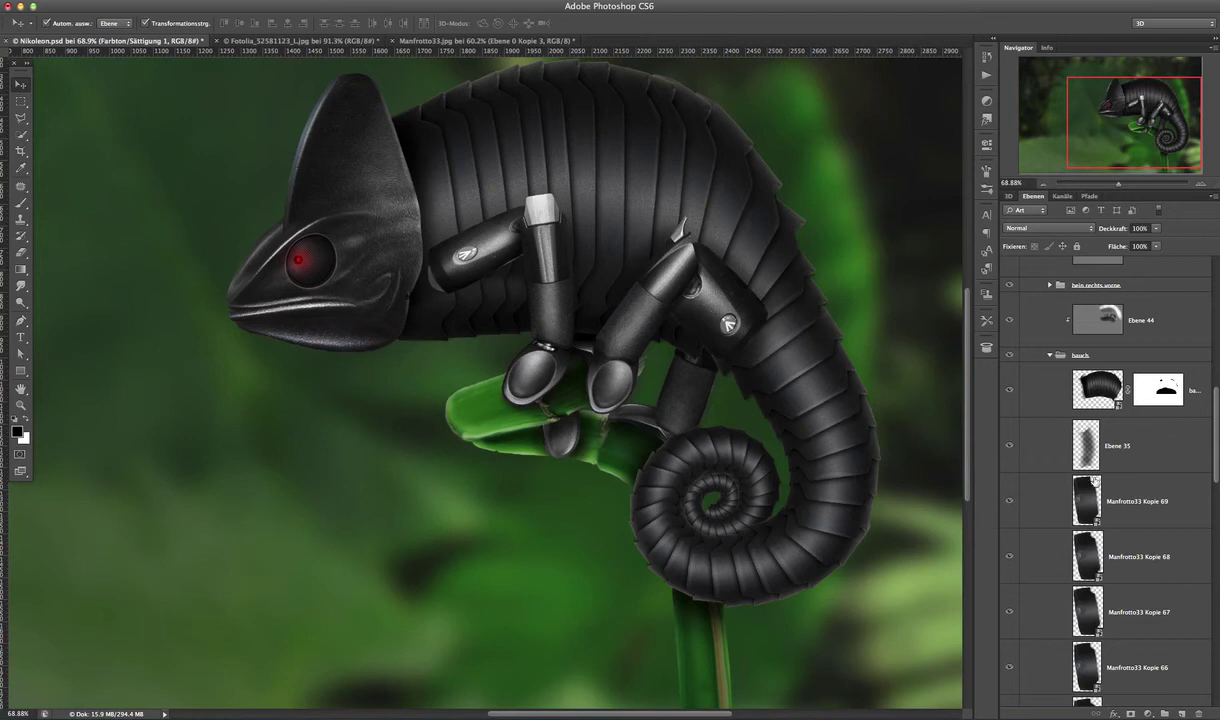
pyautogui.click(1010, 447)
pyautogui.scroll(1, 1218, 460)
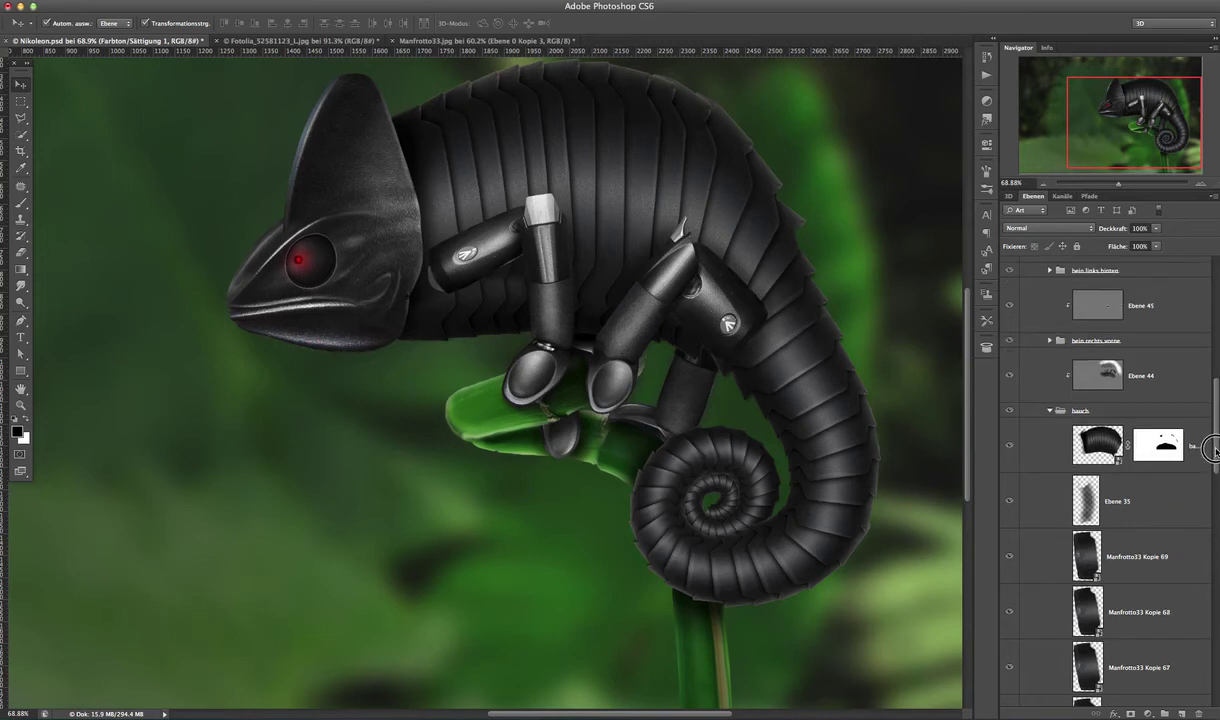
pyautogui.click(1049, 411)
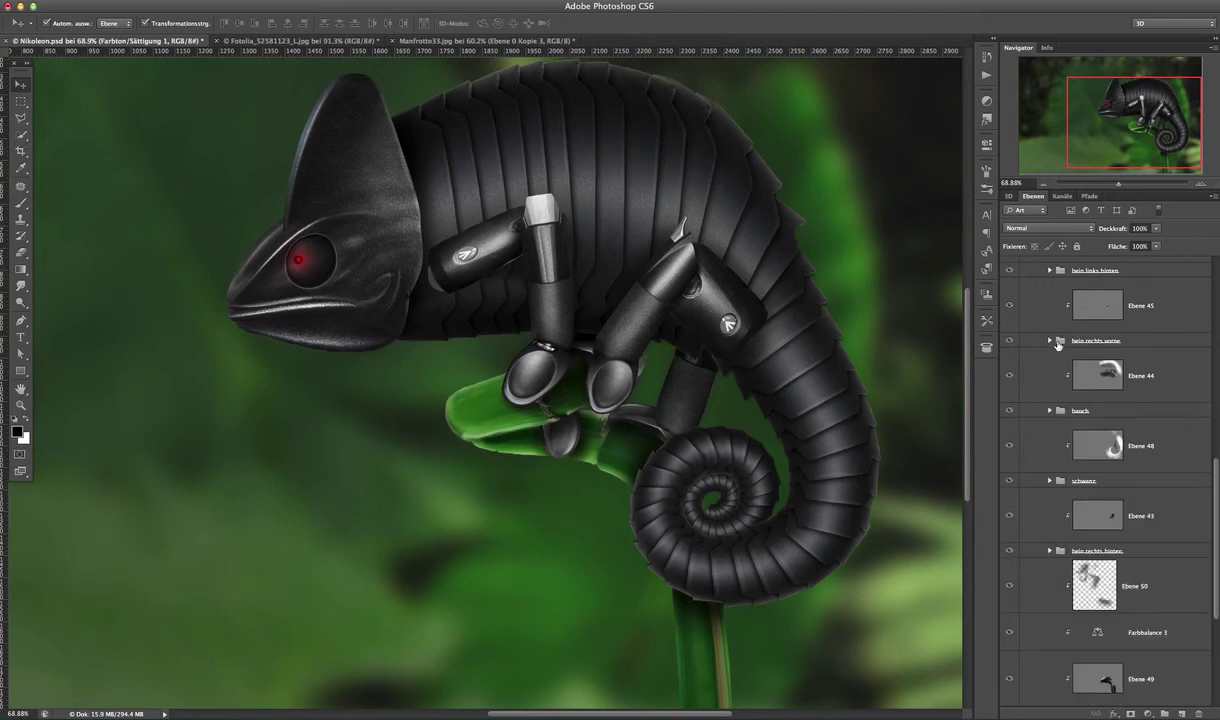
# - Expand the kopf group and view the masked Ebene 28 on its own, restoring all other layers after the check
pyautogui.click(1008, 341)
pyautogui.scroll(3, 1156, 440)
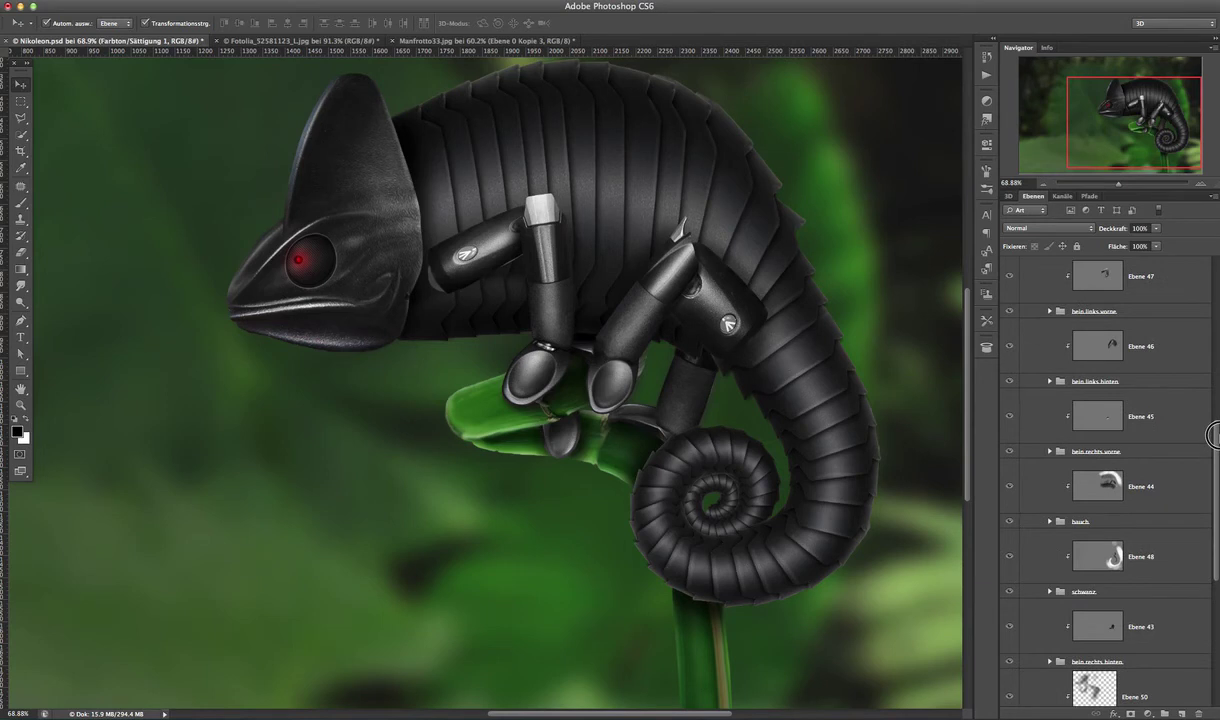
pyautogui.scroll(2, 1213, 425)
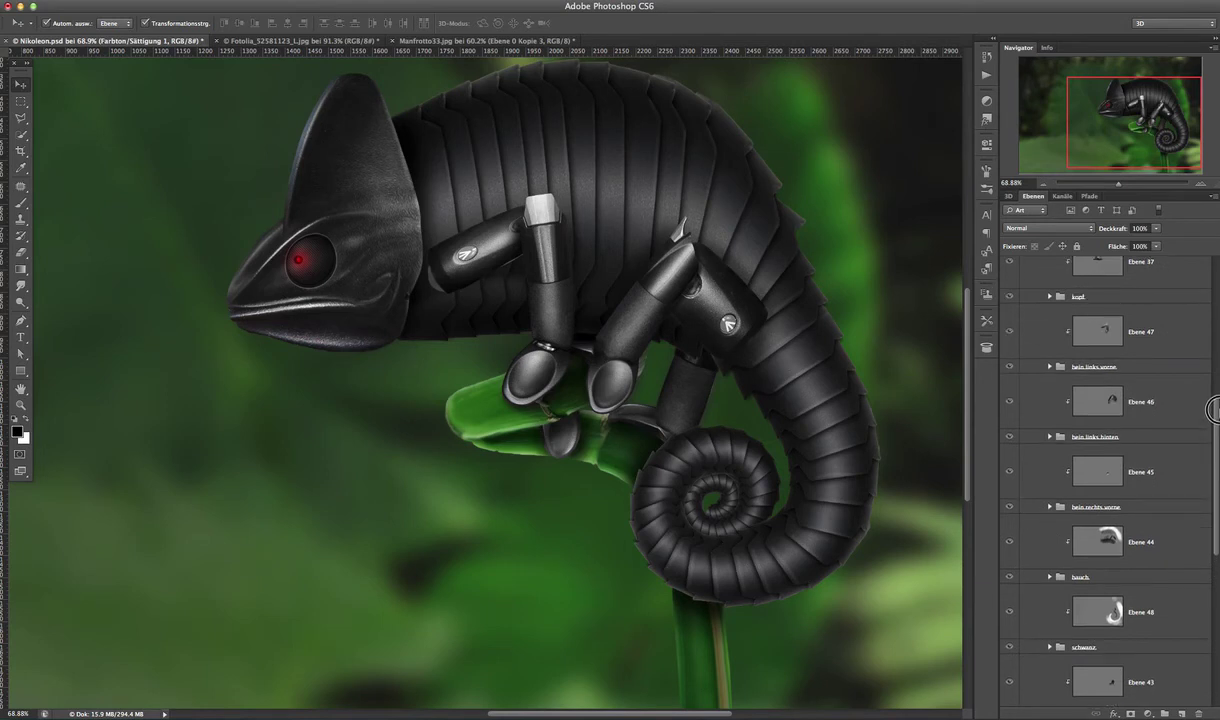
pyautogui.click(1049, 297)
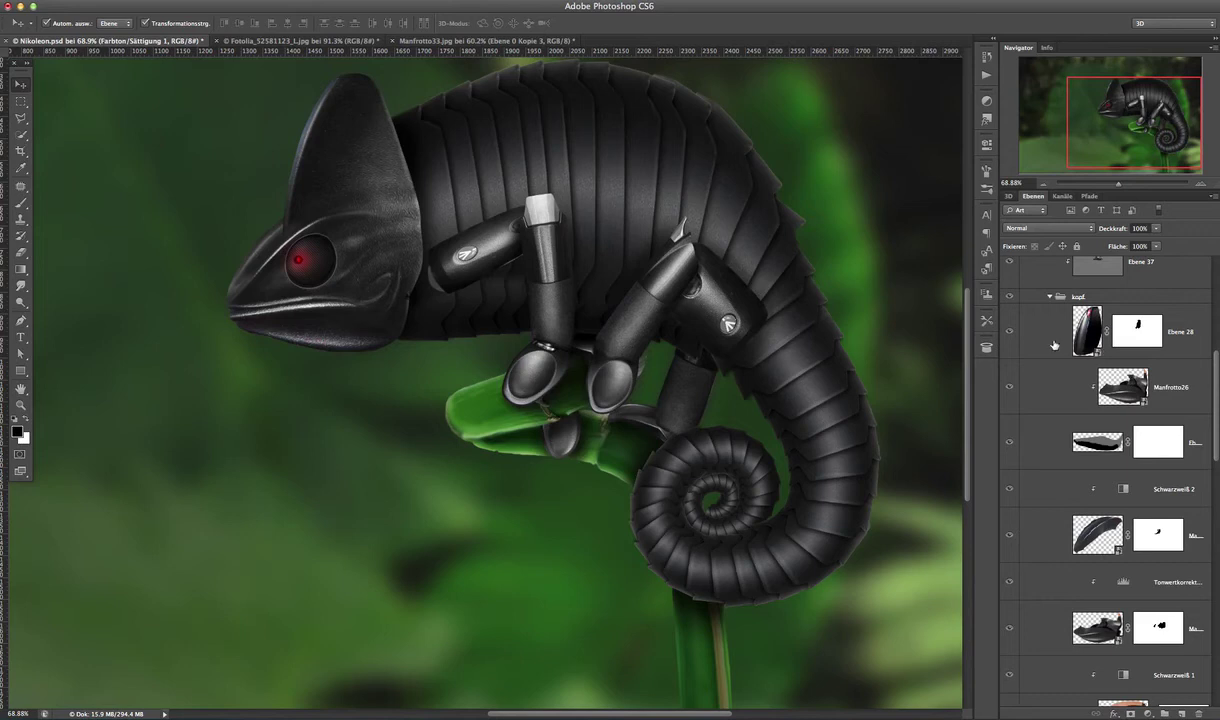
pyautogui.keyDown('alt'); pyautogui.click(1009, 333); pyautogui.keyUp('alt')
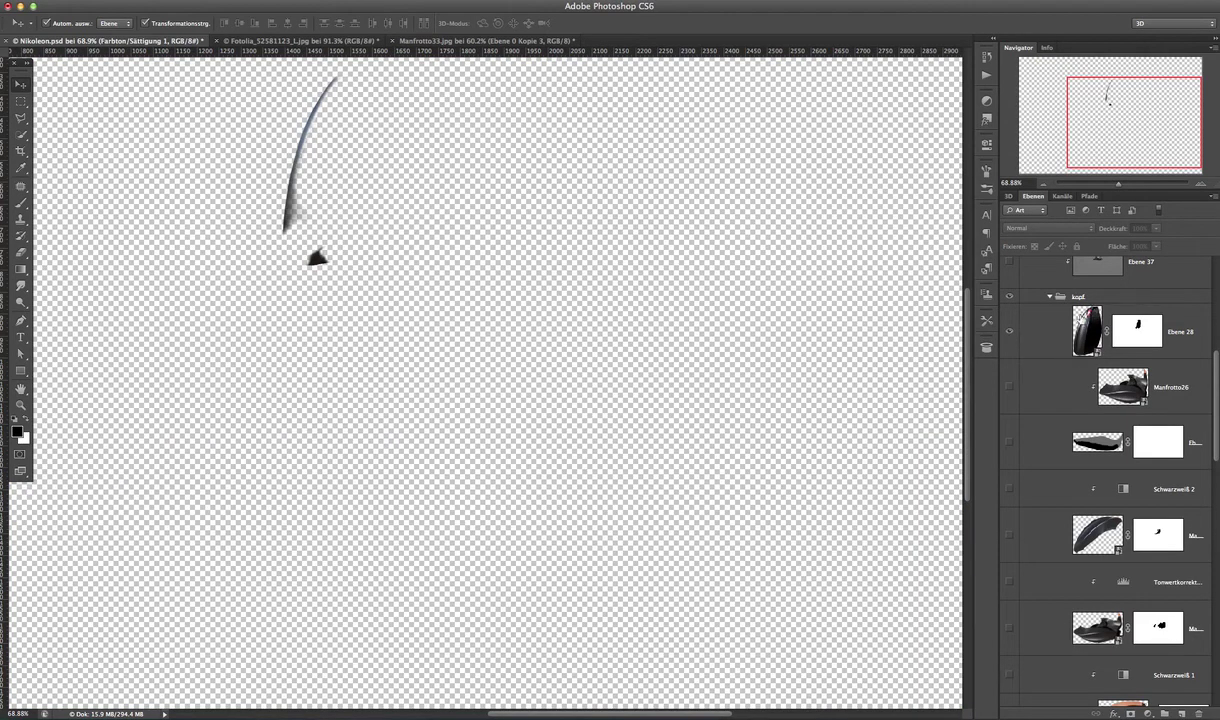
pyautogui.keyDown('alt'); pyautogui.click(1010, 333); pyautogui.keyUp('alt')
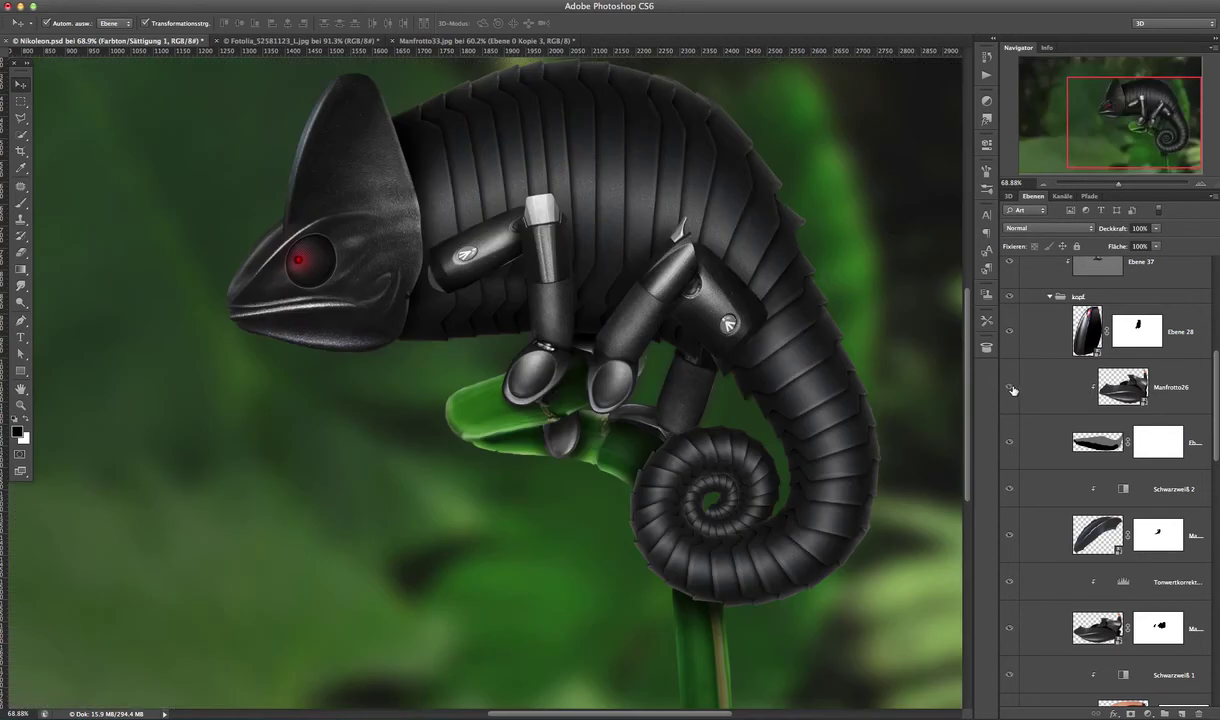
# - View the grey lower jaw base layer alone, and compare the jaw with and without the clipped Manfrotto26 texture
pyautogui.keyDown('alt'); pyautogui.click(1010, 445); pyautogui.keyUp('alt')
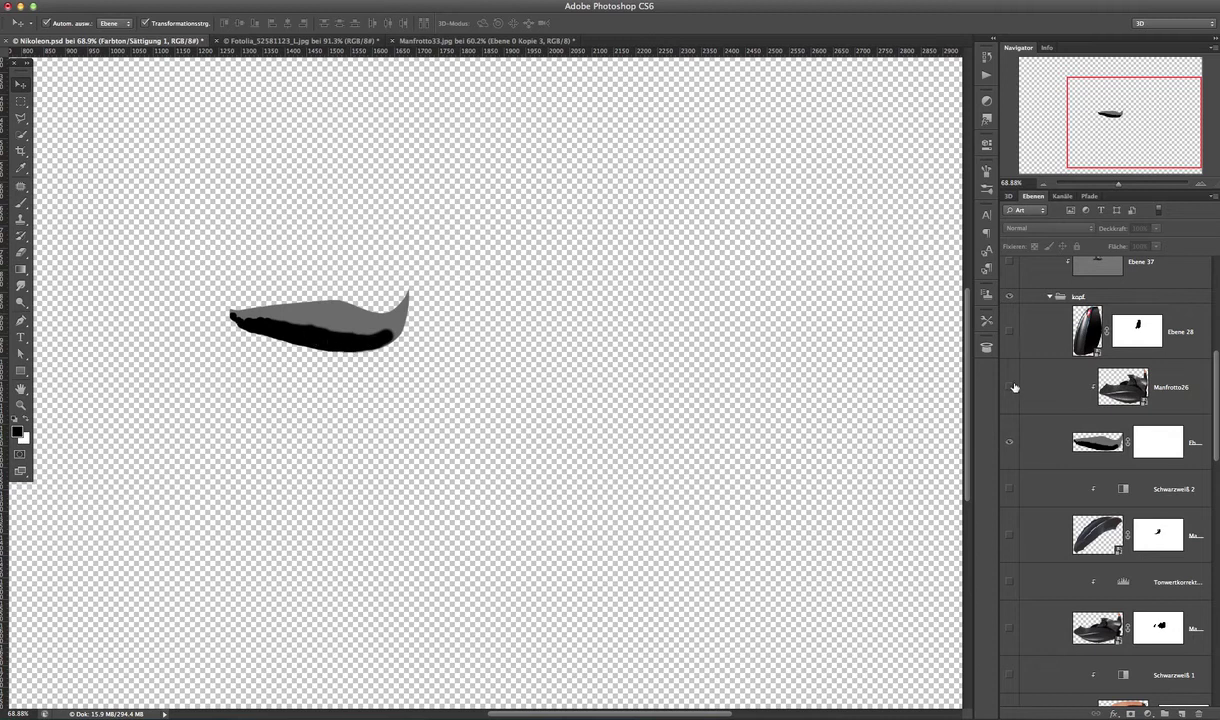
pyautogui.keyDown('alt'); pyautogui.click(1011, 437); pyautogui.keyUp('alt')
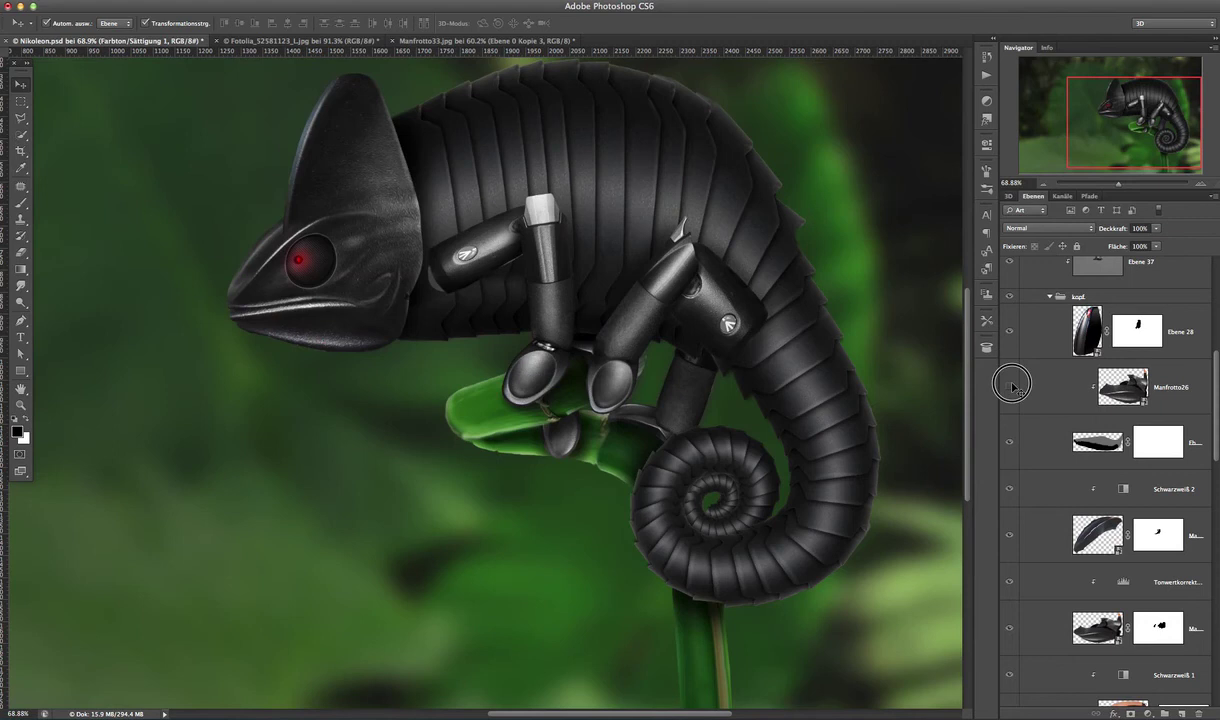
pyautogui.click(1011, 391)
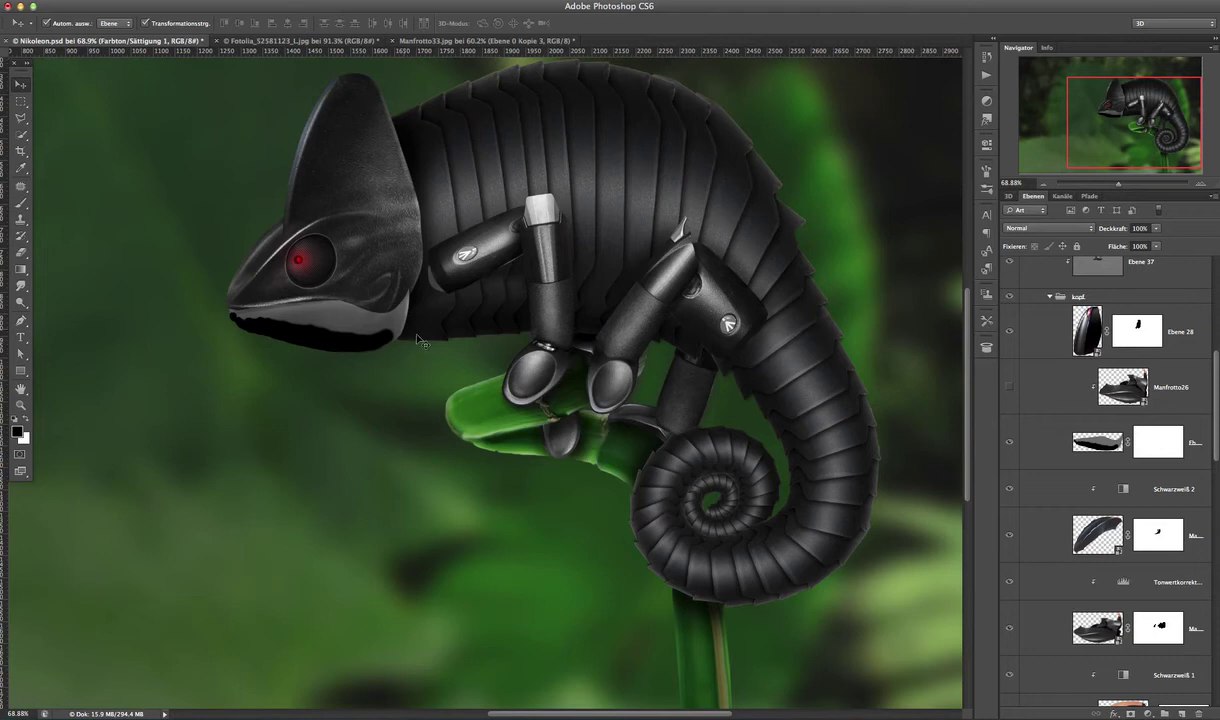
pyautogui.click(1011, 389)
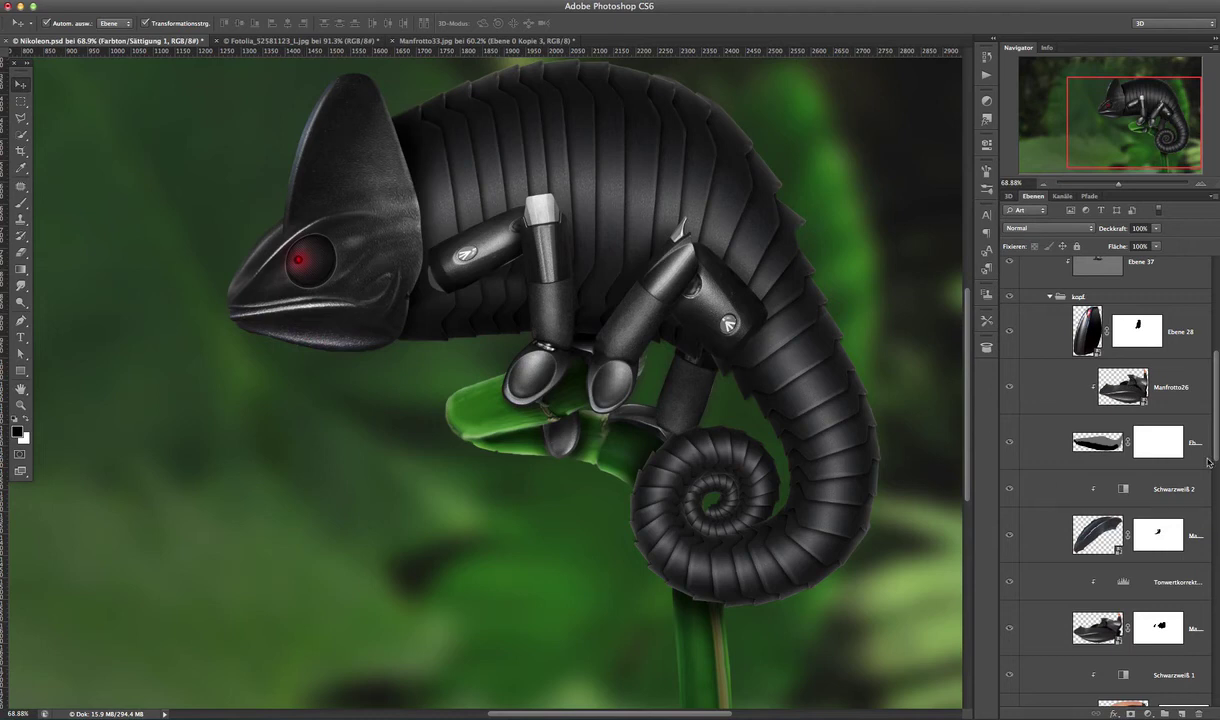
# - Isolate the masked snout layer above Schwarzweiß 1, restore the full composite, and check the clipped Tonwertkorrektur adjustment above the snout layer
pyautogui.moveTo(1218, 452); pyautogui.dragTo(1215, 487)
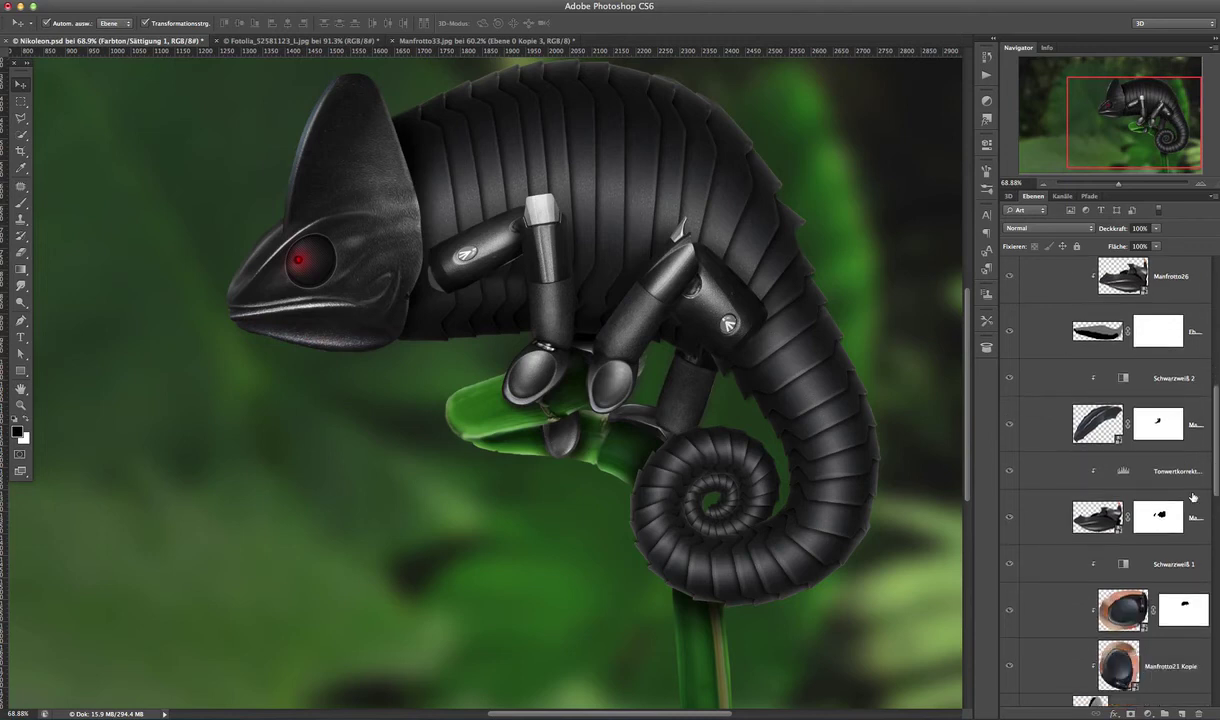
pyautogui.click(1010, 520)
pyautogui.click(1009, 520)
pyautogui.keyDown('alt'); pyautogui.click(1009, 517); pyautogui.keyUp('alt')
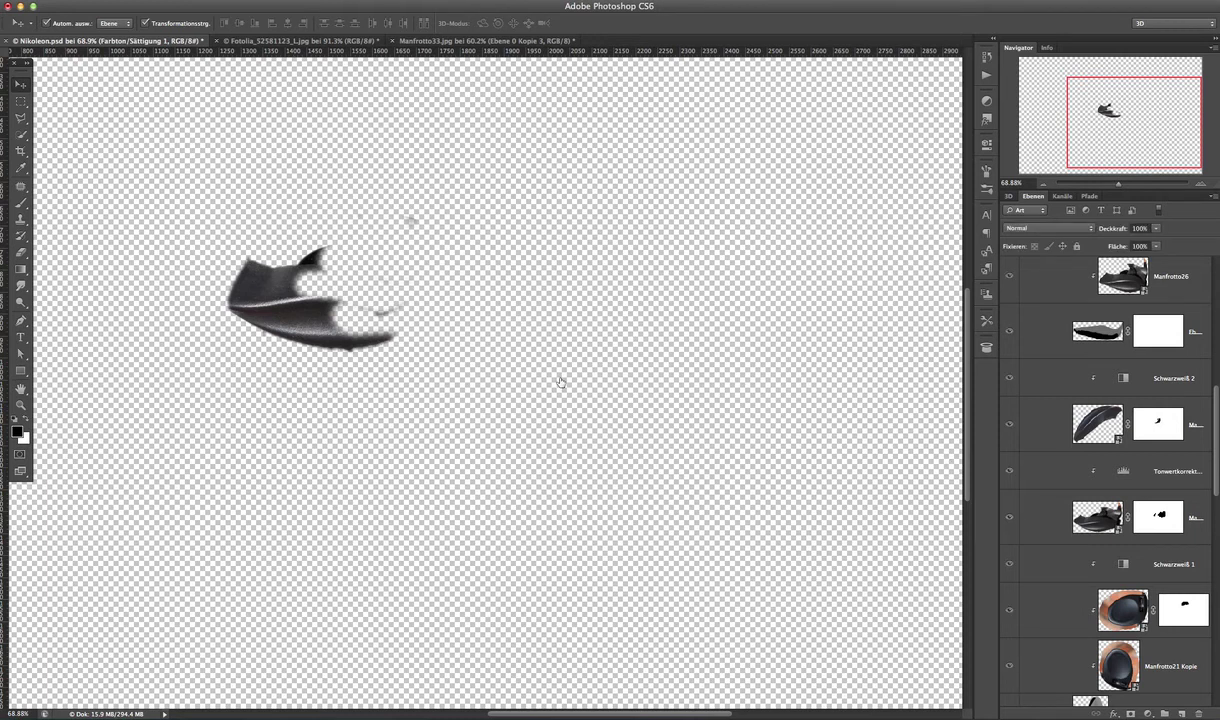
pyautogui.press('super+z')
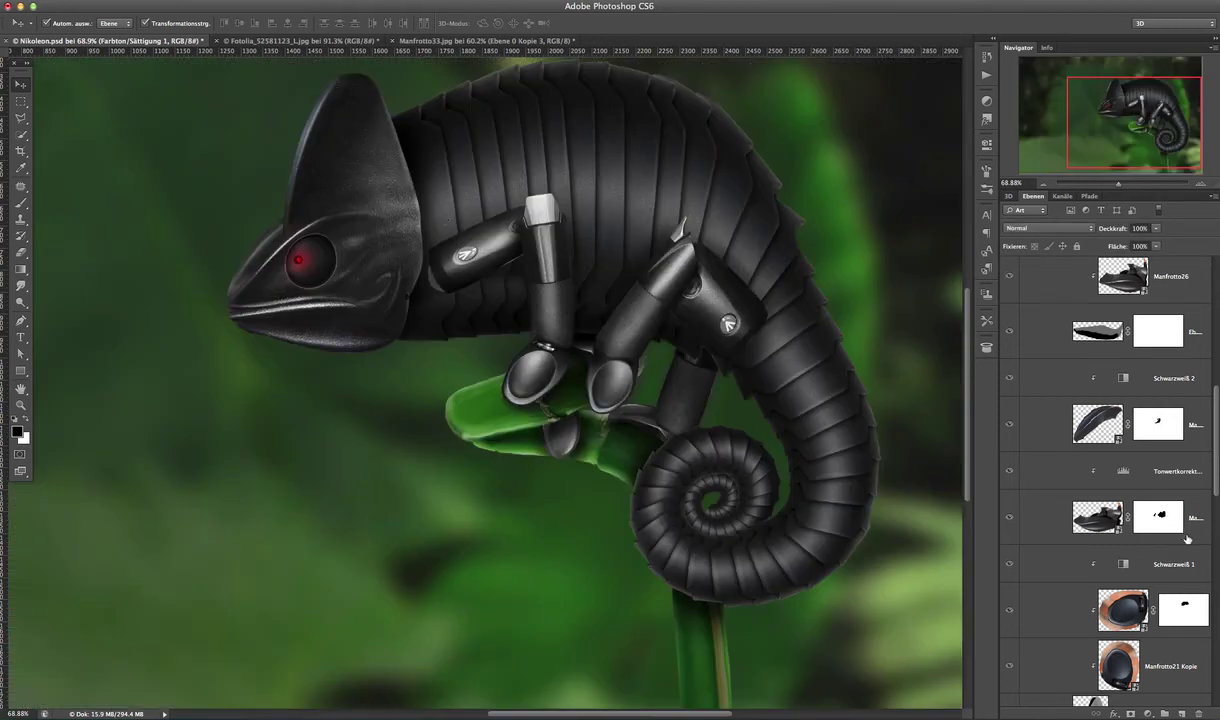
pyautogui.click(1009, 470)
pyautogui.moveTo(1216, 428); pyautogui.dragTo(1217, 462)
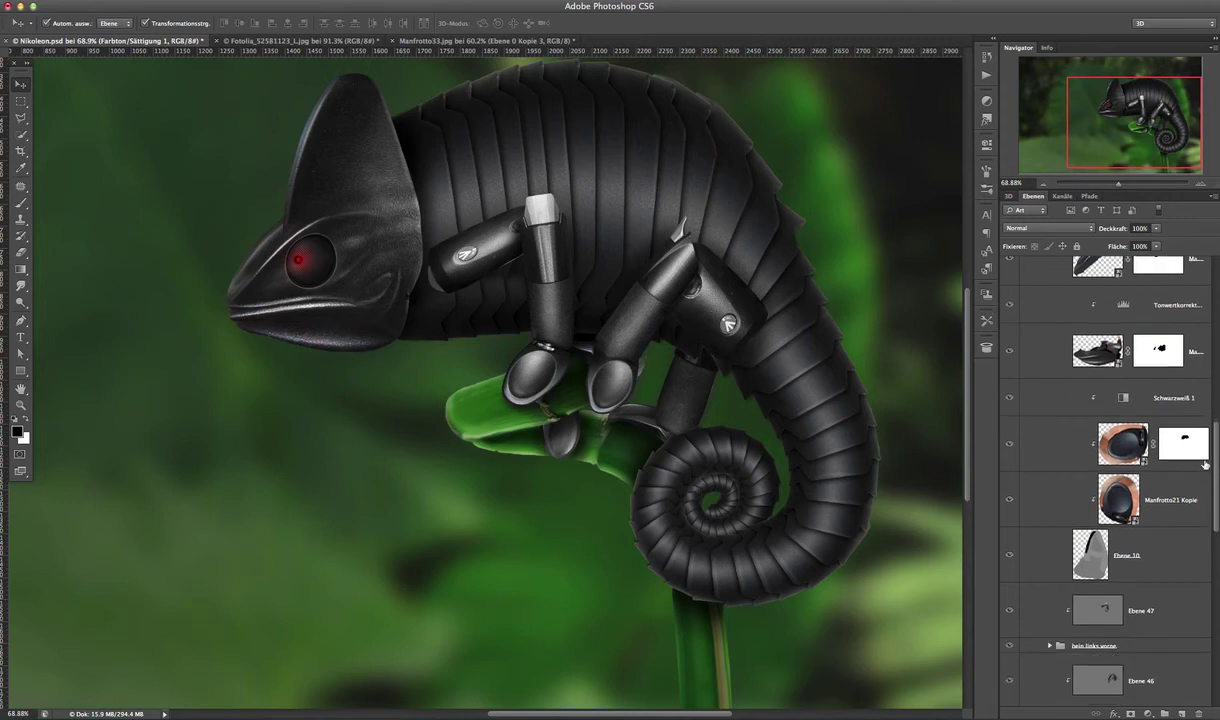
# - Toggle and isolate the masked cheek texture above Manfrotto21 Kopie, and compare the head shape with and without Manfrotto21 Kopie
pyautogui.click(1010, 450)
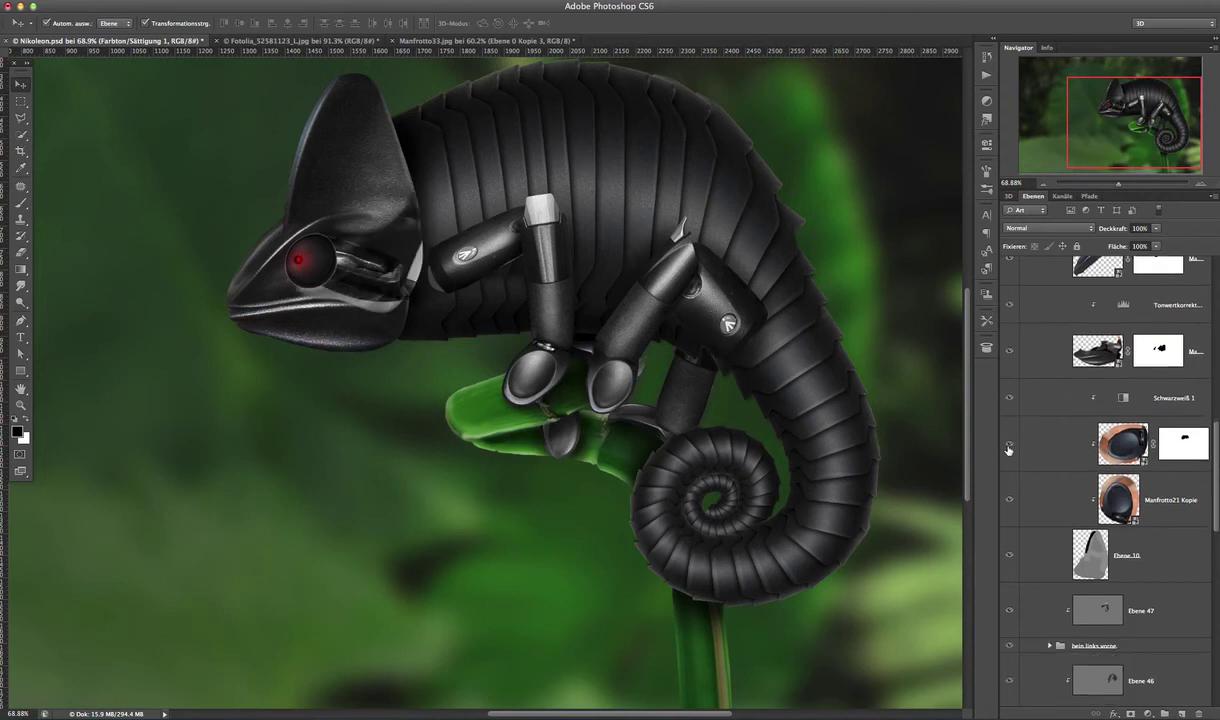
pyautogui.click(1010, 450)
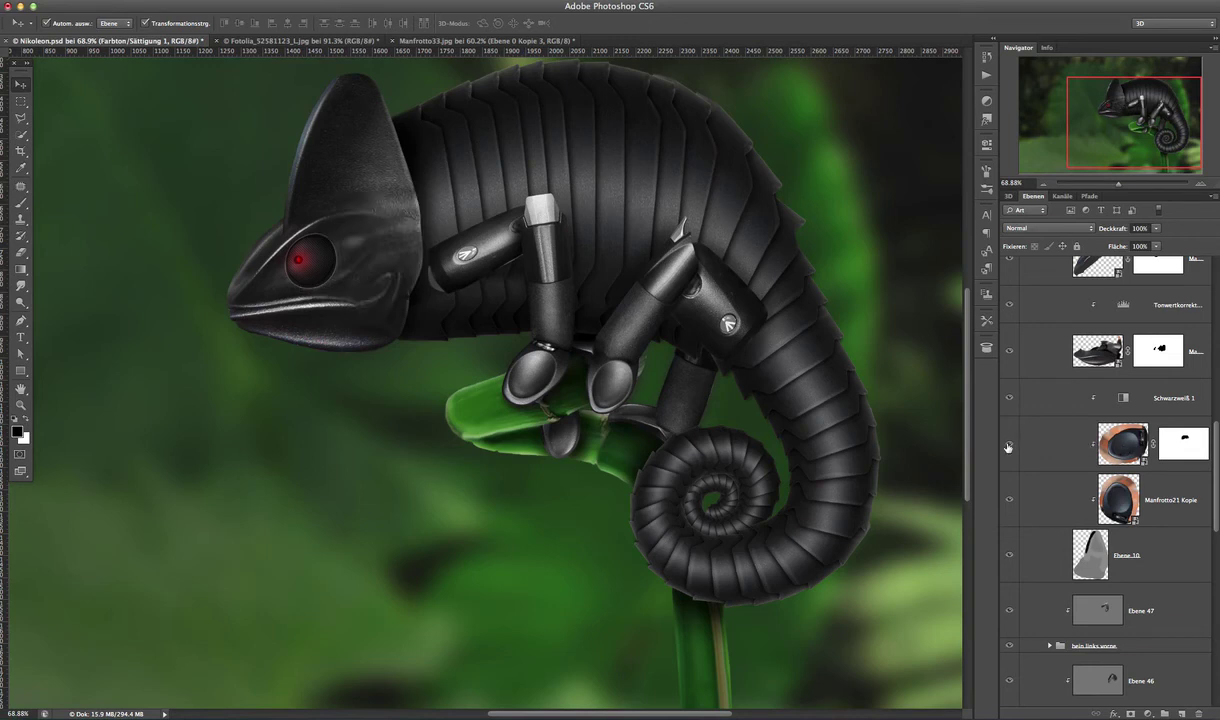
pyautogui.keyDown('alt'); pyautogui.click(1008, 447); pyautogui.keyUp('alt')
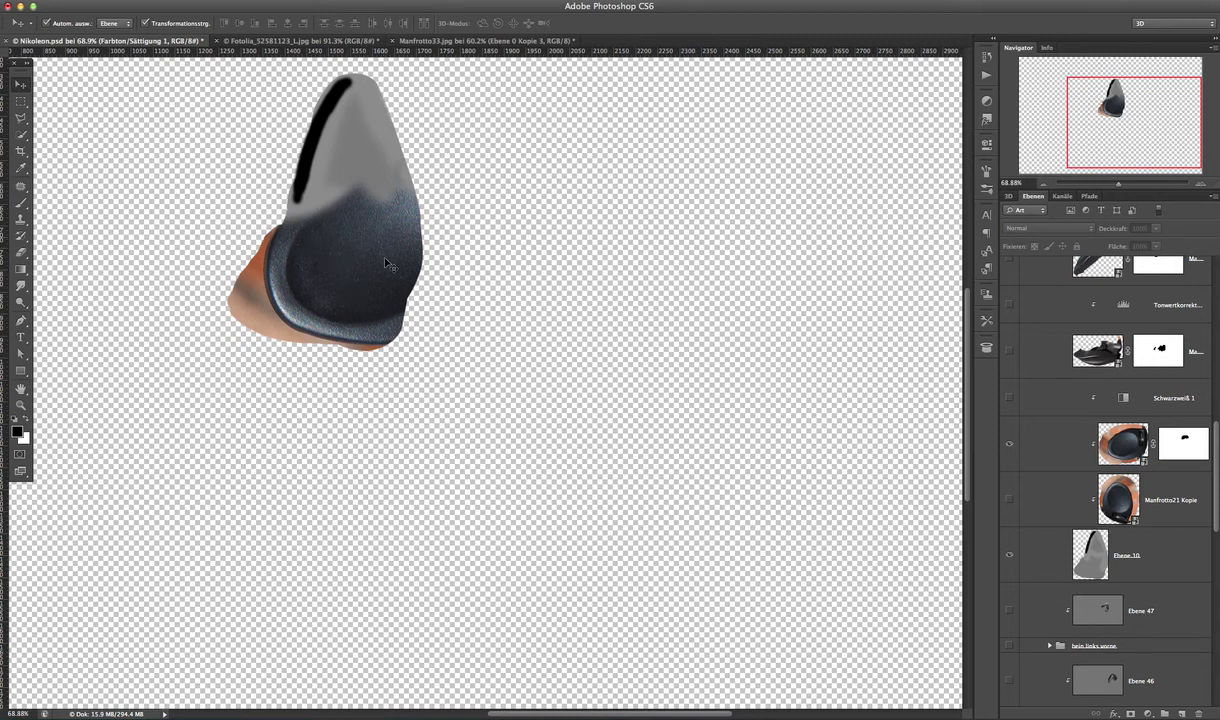
pyautogui.click(1010, 500)
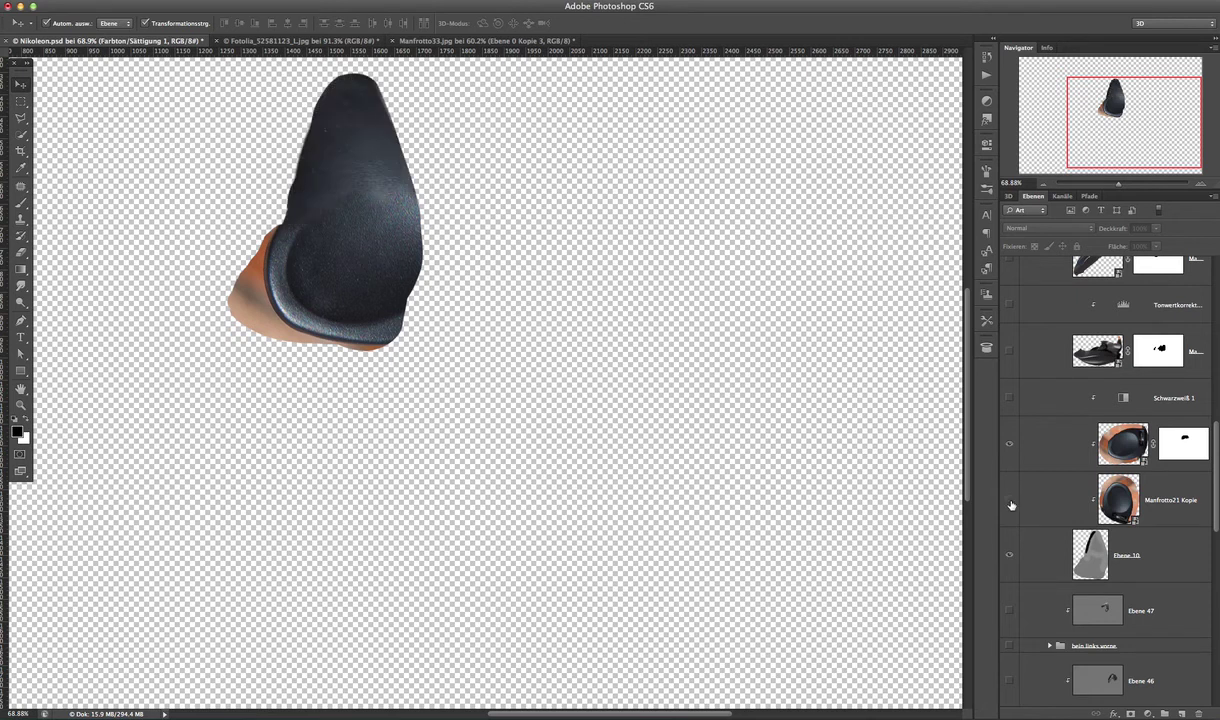
pyautogui.click(1010, 500)
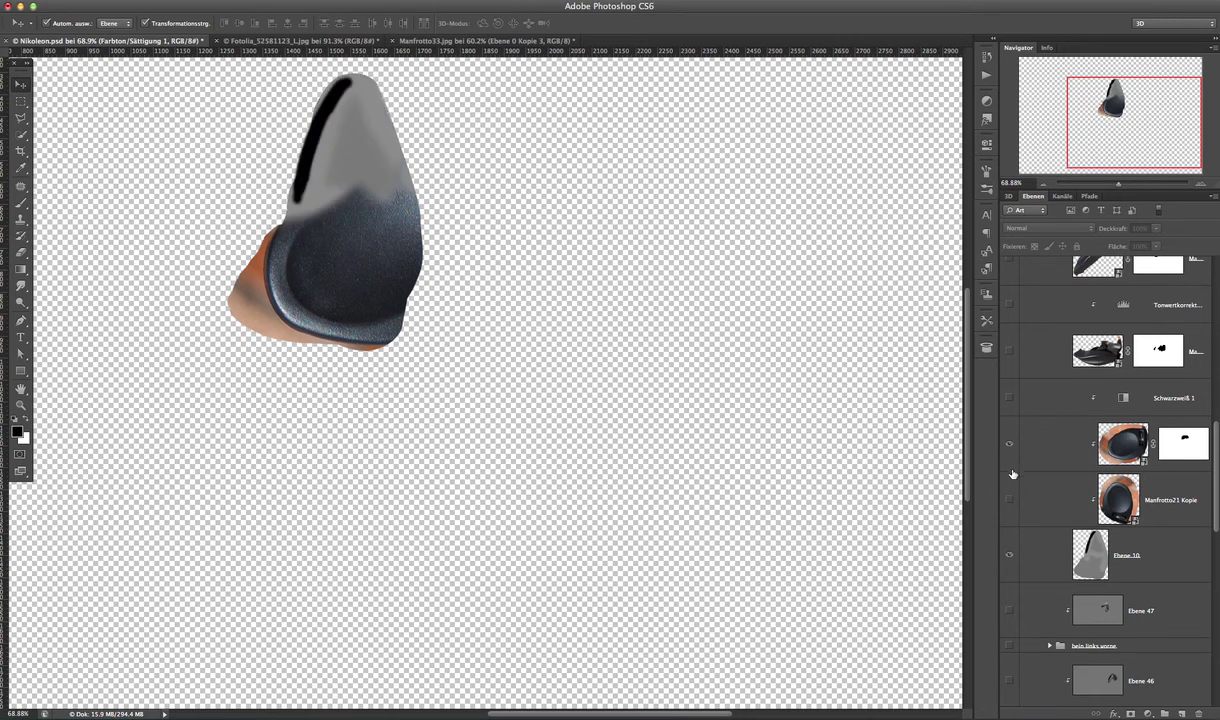
# - Turn the hidden kopf group layers back on, together with Ebene 47, the bein links vorne group and Ebene 46
pyautogui.hotkey('alt', ']')
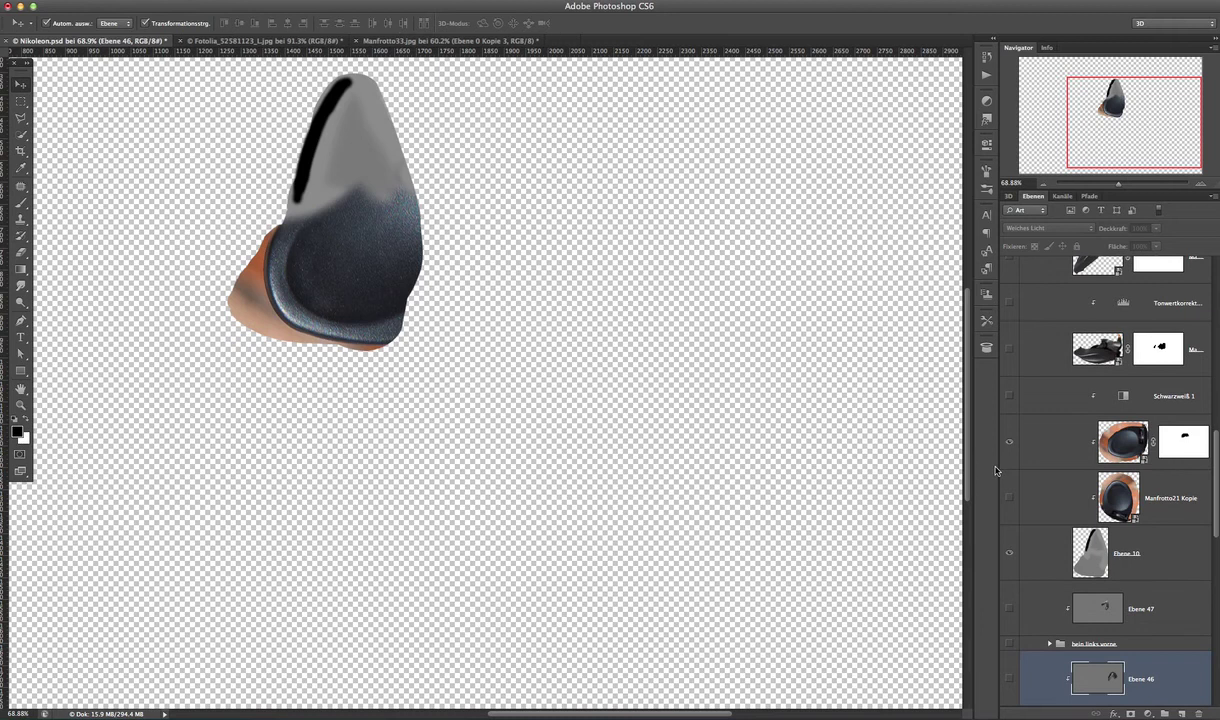
pyautogui.moveTo(1011, 294); pyautogui.dragTo(1010, 505)
pyautogui.moveTo(1007, 590); pyautogui.dragTo(1024, 682)
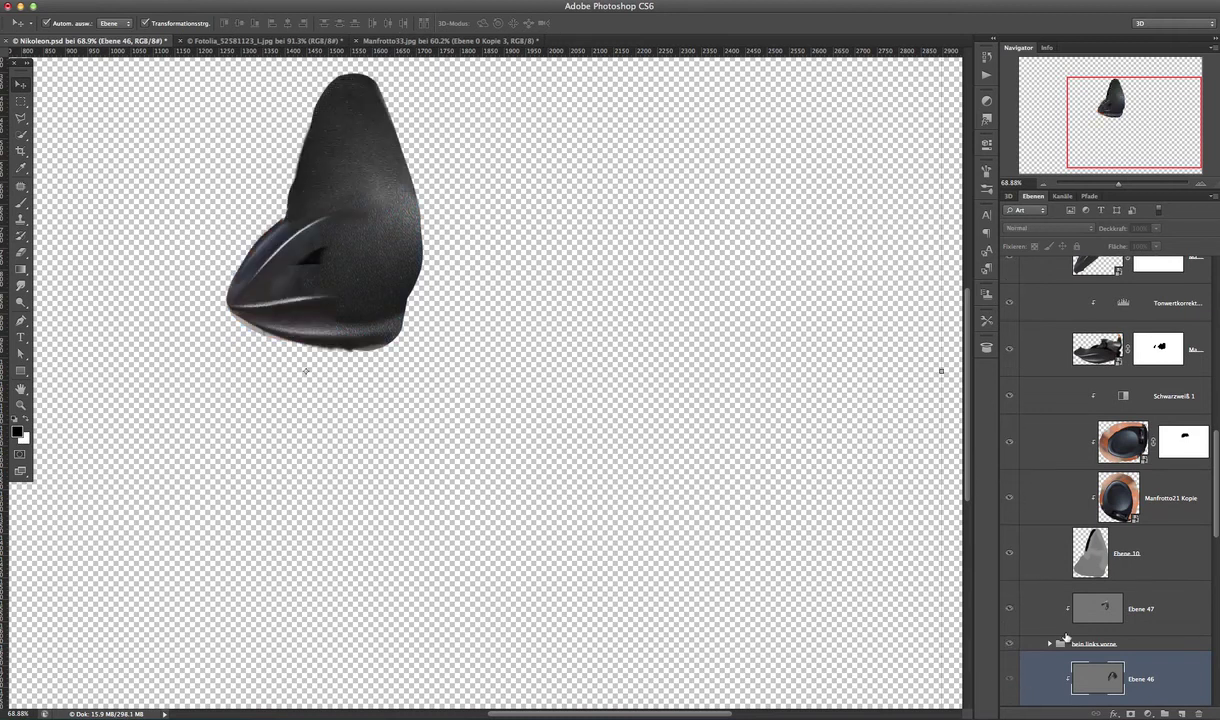
# - Make all layers from the bein links hinten group down to the blurred leaf background visible
pyautogui.scroll(-5, 1205, 520)
pyautogui.moveTo(1008, 272); pyautogui.dragTo(1012, 682)
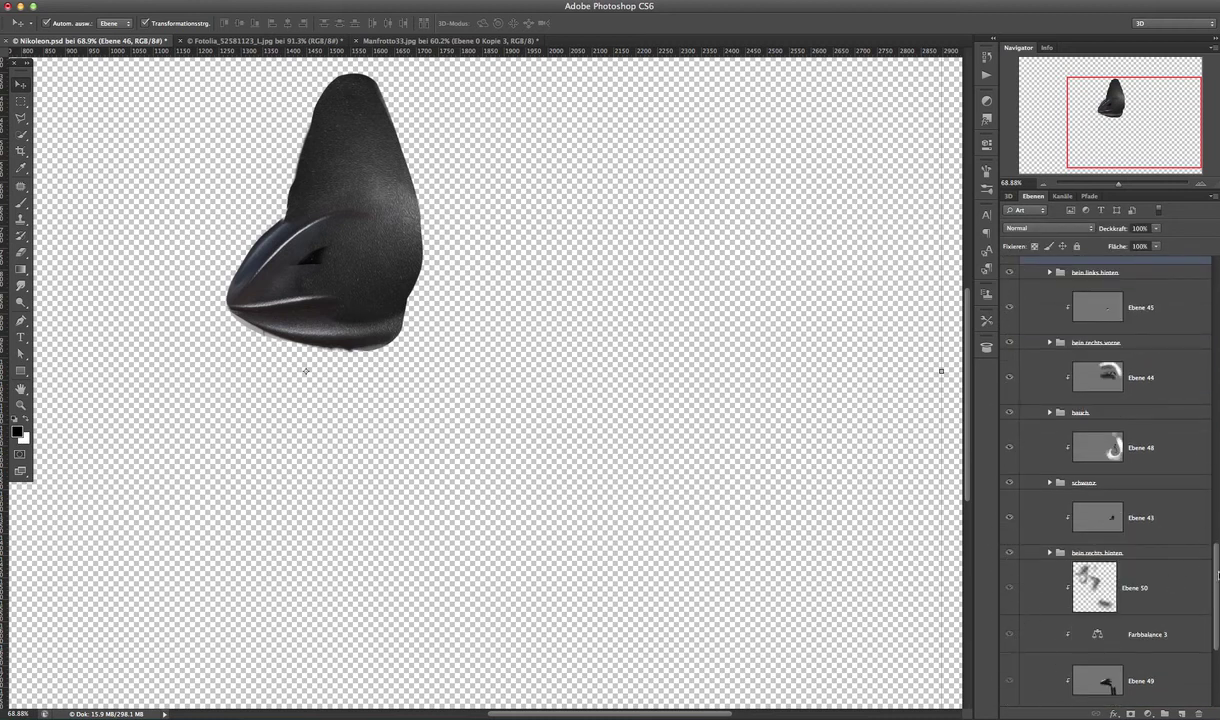
pyautogui.scroll(-5, 1210, 590)
pyautogui.moveTo(1010, 515); pyautogui.dragTo(1010, 630)
# - Show the layers above the kopf group: Ebene 37, the masked Schwarzweiß adjustment, the auge group, Ebene 38 and Ebene 38 Kopie
pyautogui.scroll(10, 1052, 478)
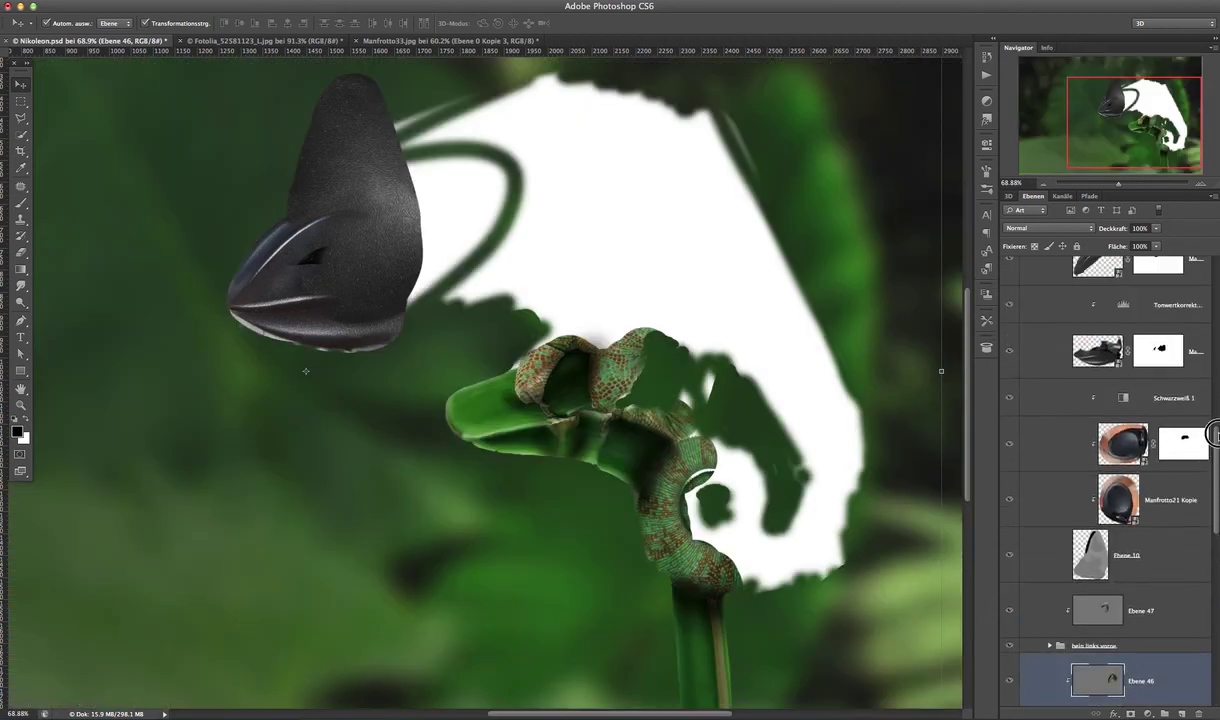
pyautogui.moveTo(1015, 543); pyautogui.dragTo(1012, 398)
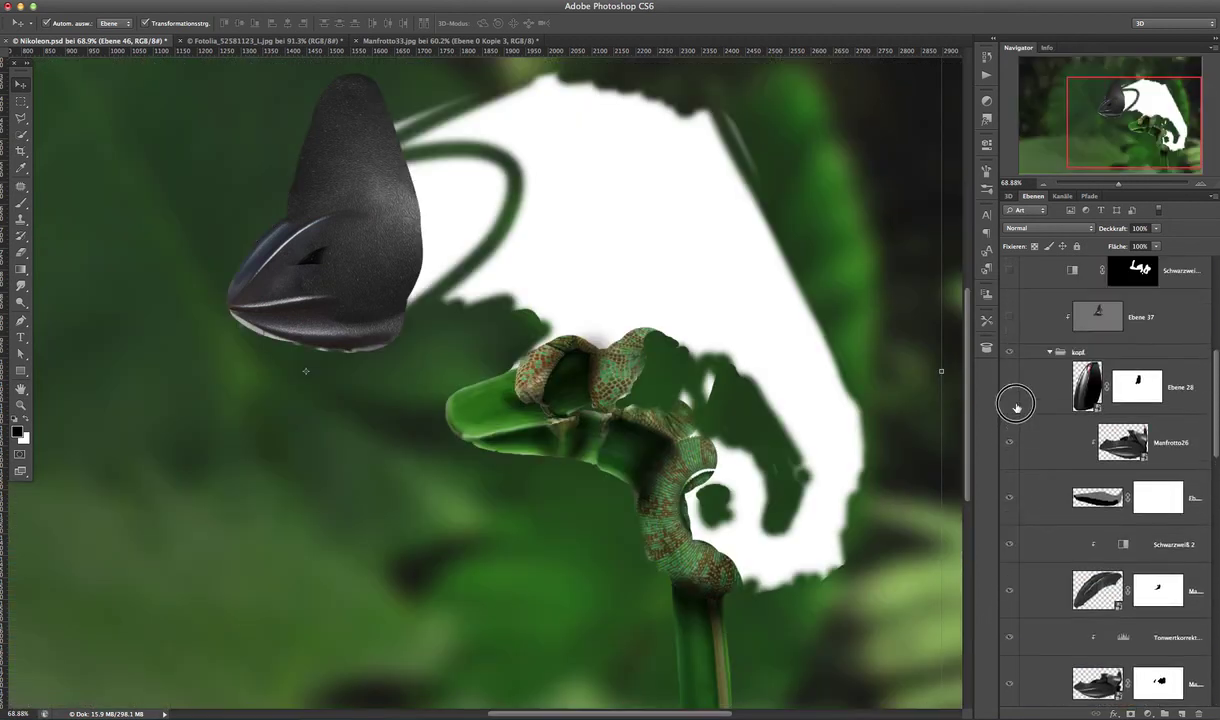
pyautogui.scroll(3, 1213, 378)
pyautogui.scroll(3, 1213, 378)
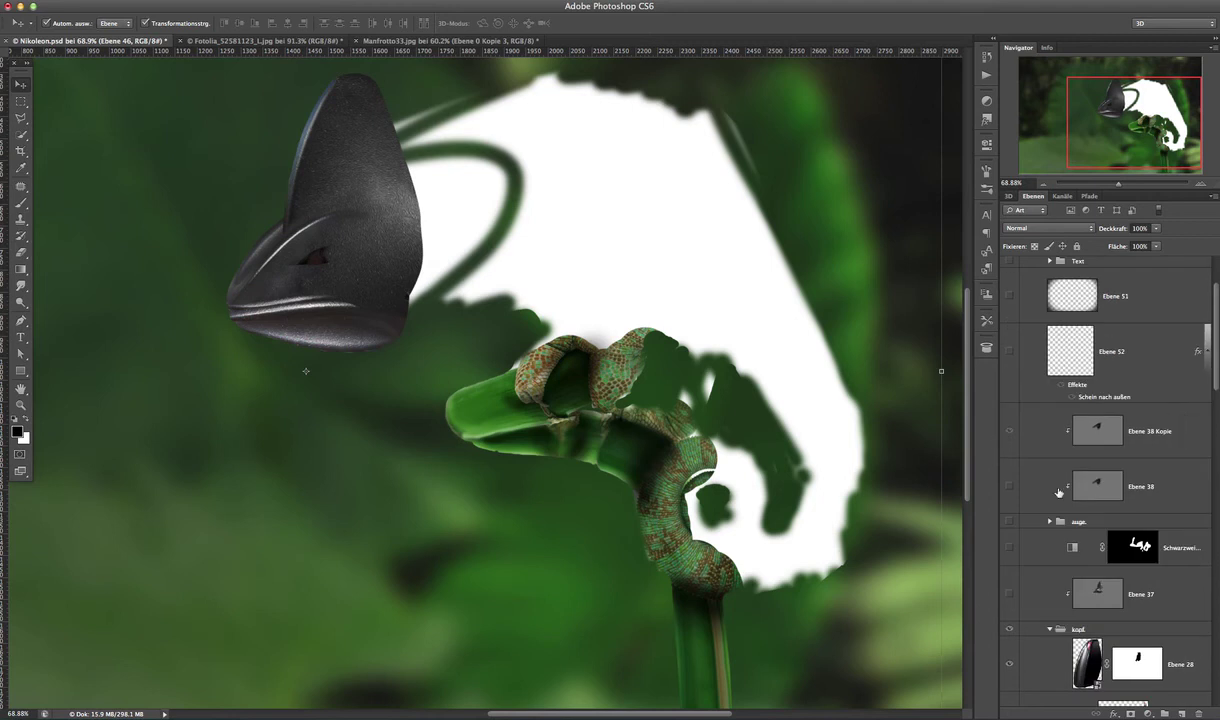
pyautogui.moveTo(1018, 594); pyautogui.dragTo(1009, 463)
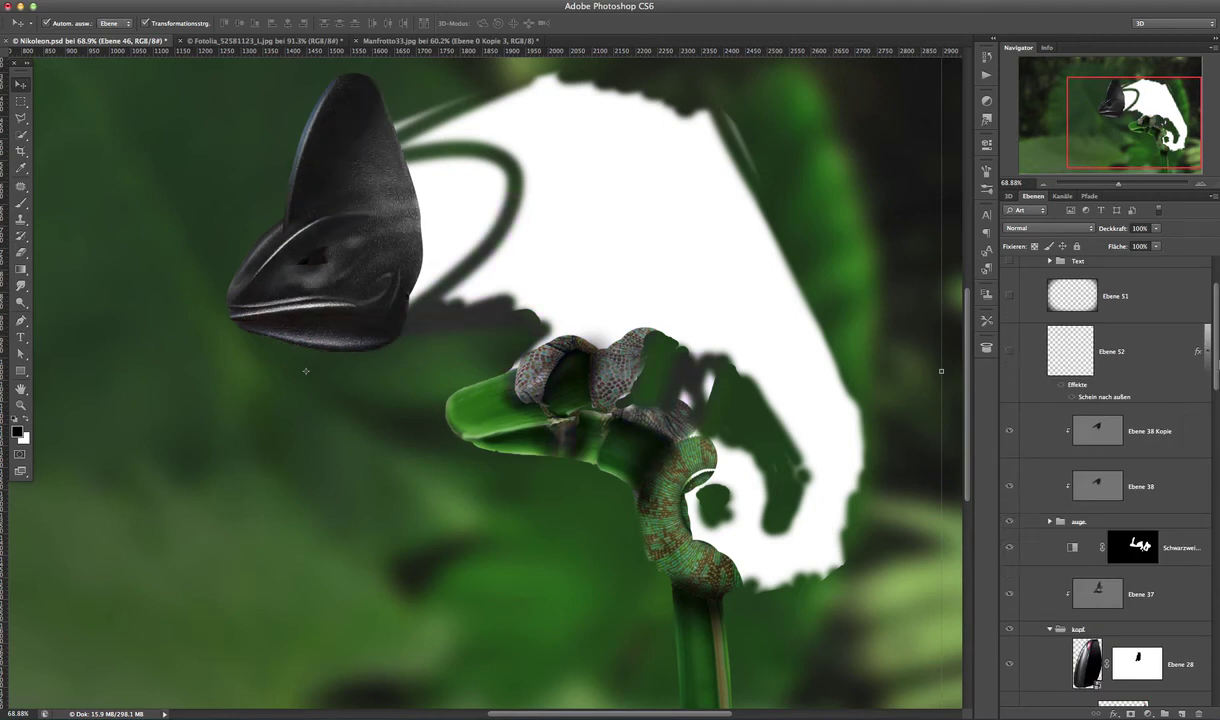
# - Check the lower layers' visibility, and turn on the Text group, Ebene 51, Ebene 52 and the Farbfüllung 1 colour fill
pyautogui.scroll(-10, 1210, 560)
pyautogui.scroll(-10, 1210, 560)
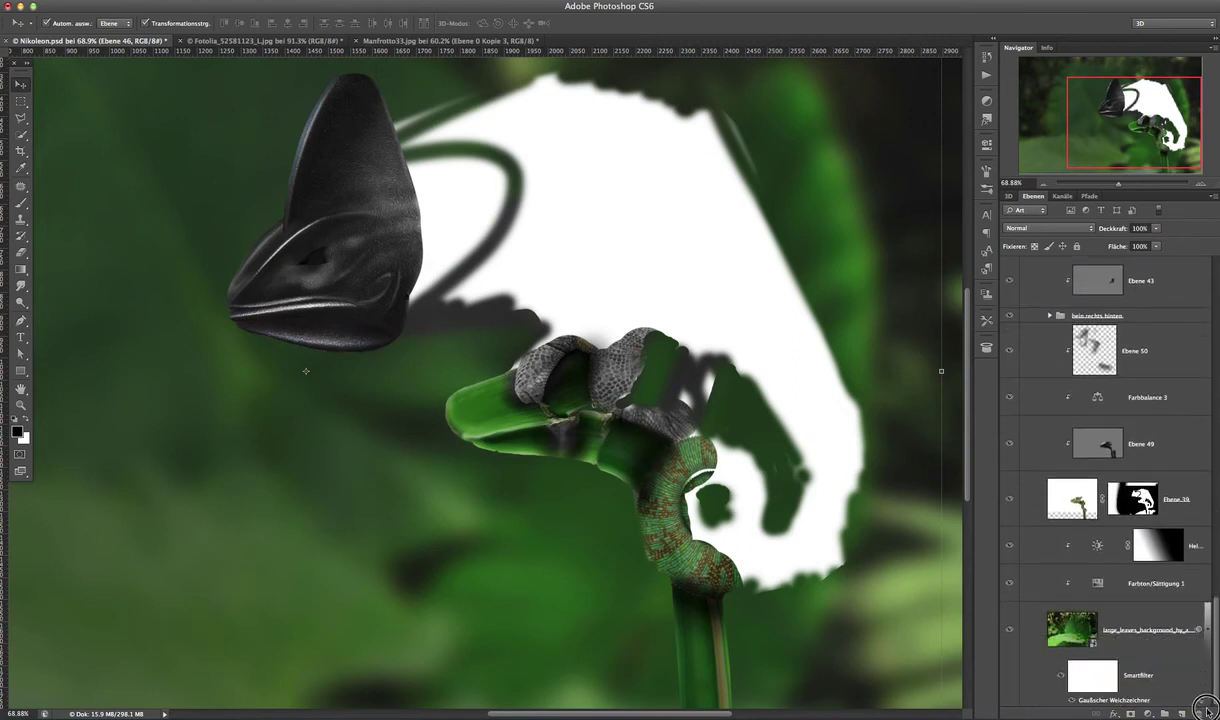
pyautogui.scroll(10, 1207, 560)
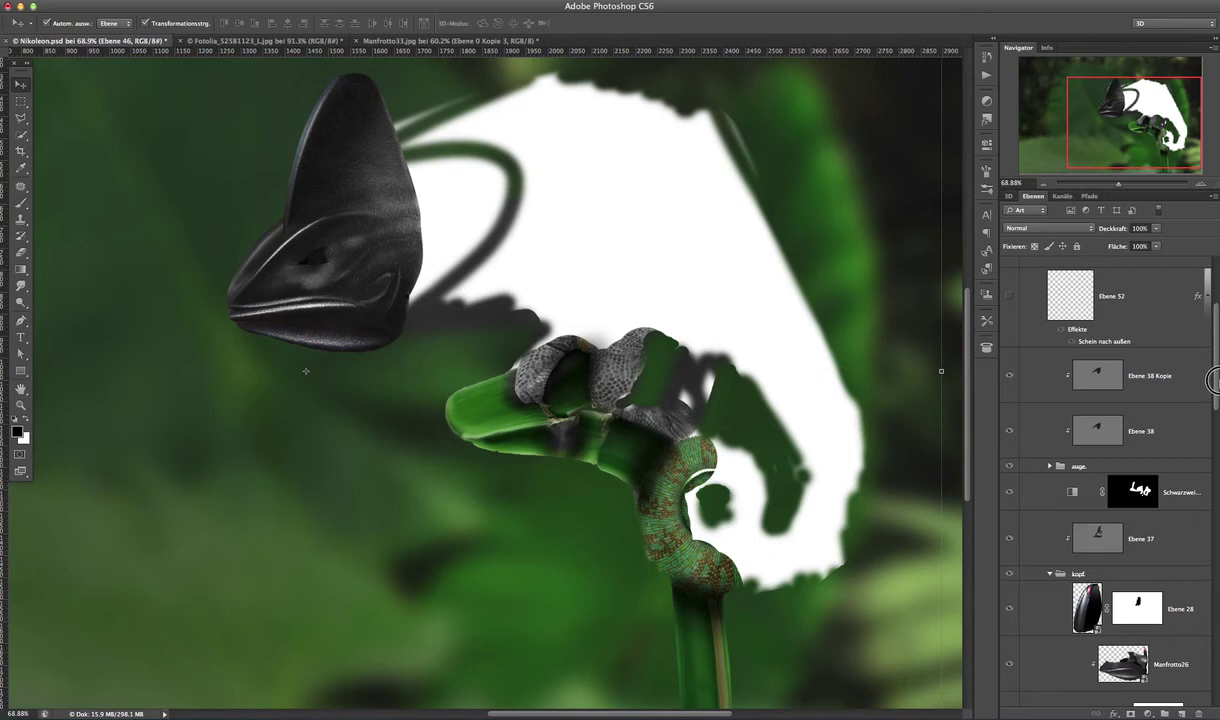
pyautogui.scroll(3, 1214, 381)
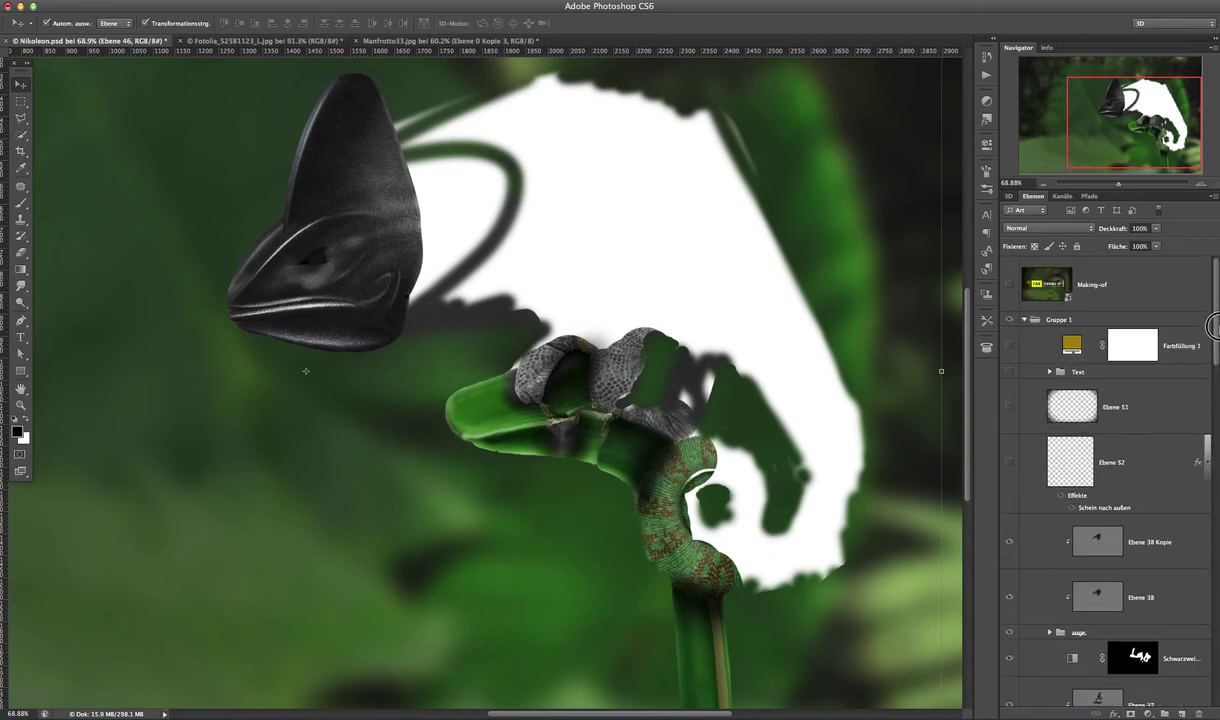
pyautogui.click(1009, 371)
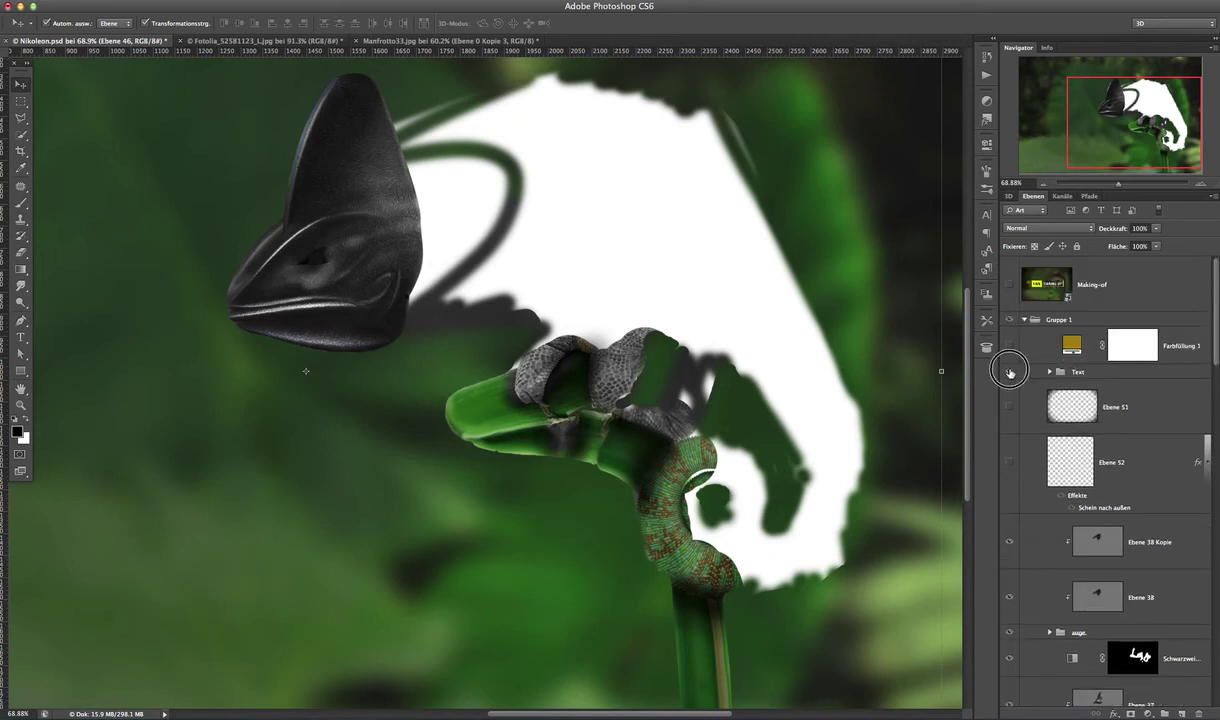
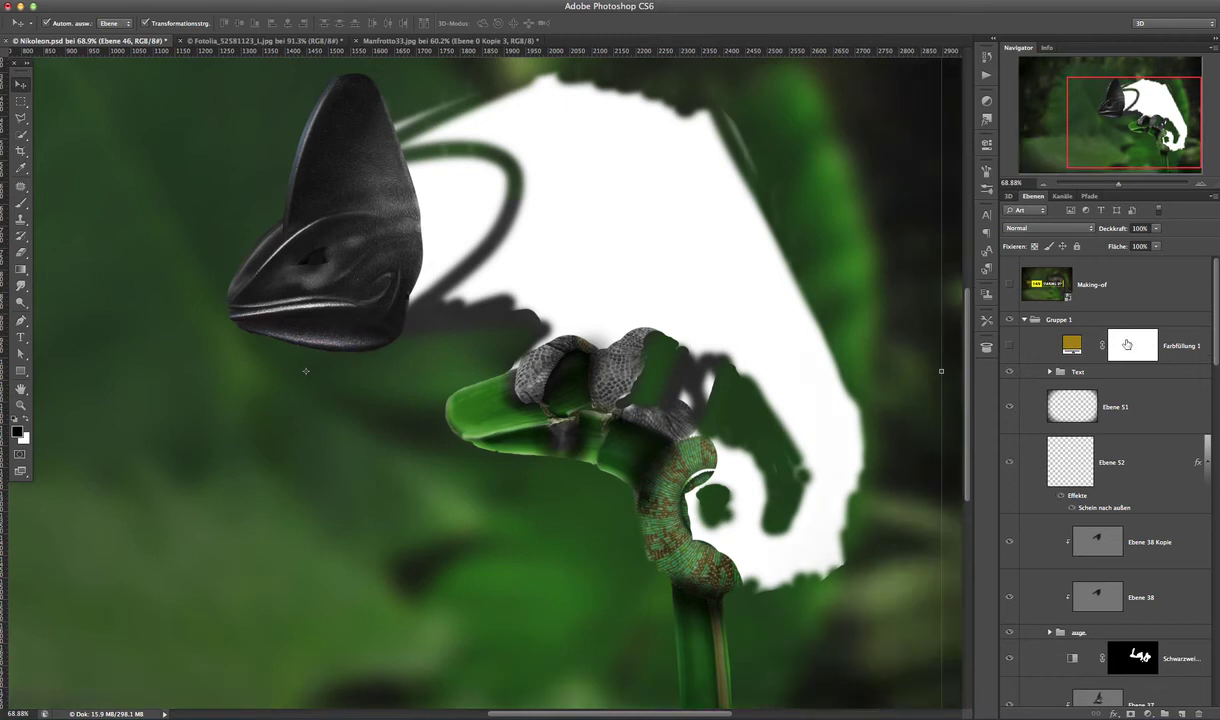
# - Collapse the kopf group, expand the bauch group and show its masked top layer, Ebene 35 and the first Manfrotto33 copies
pyautogui.moveTo(1213, 369); pyautogui.dragTo(1212, 430)
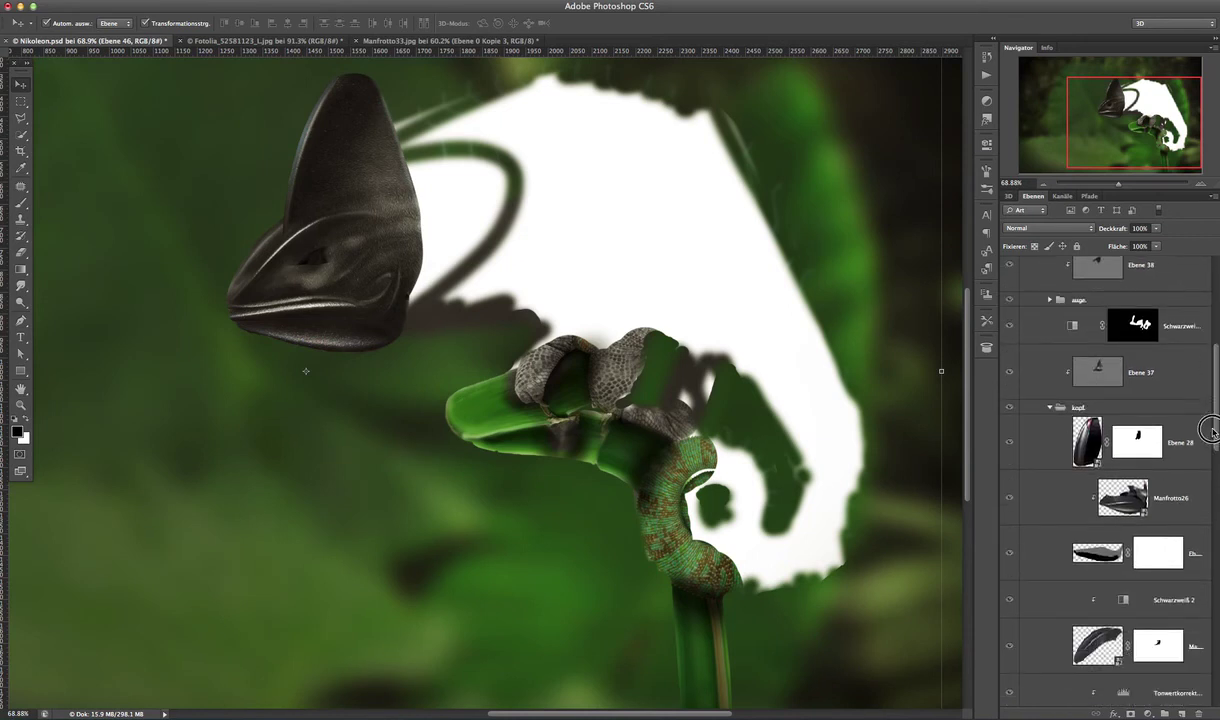
pyautogui.click(1050, 407)
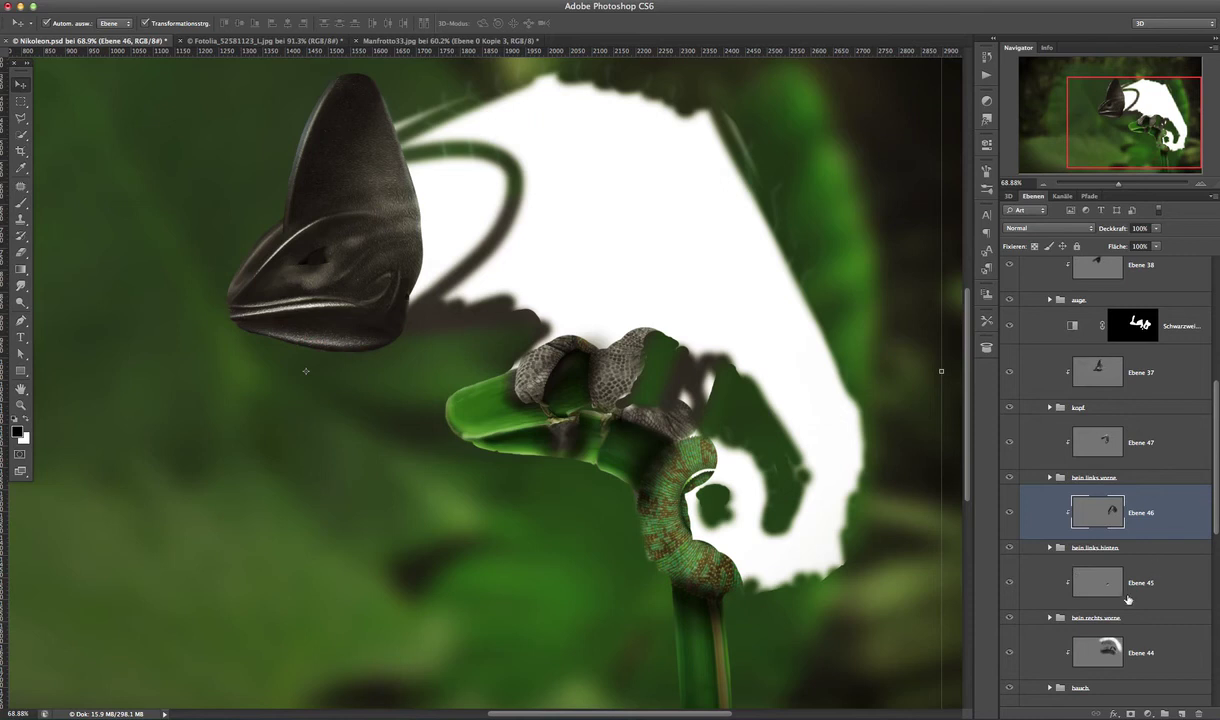
pyautogui.click(1050, 688)
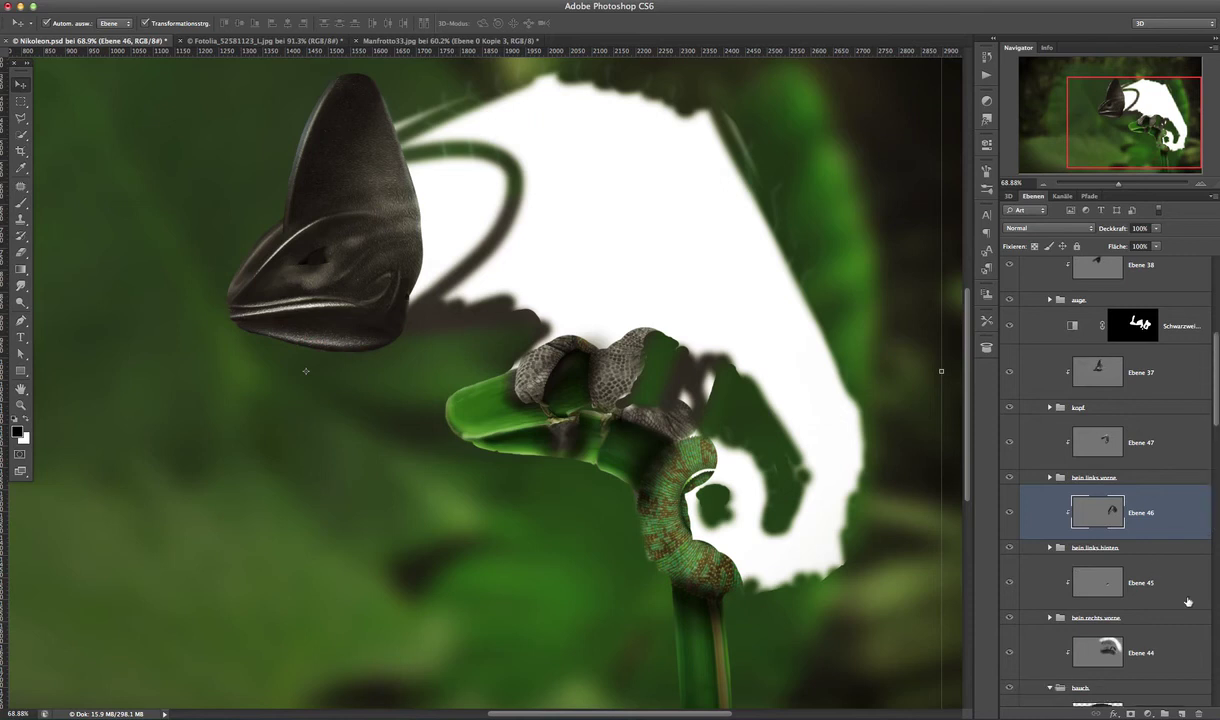
pyautogui.moveTo(1217, 421); pyautogui.dragTo(1210, 458)
pyautogui.moveTo(1012, 502); pyautogui.dragTo(1010, 668)
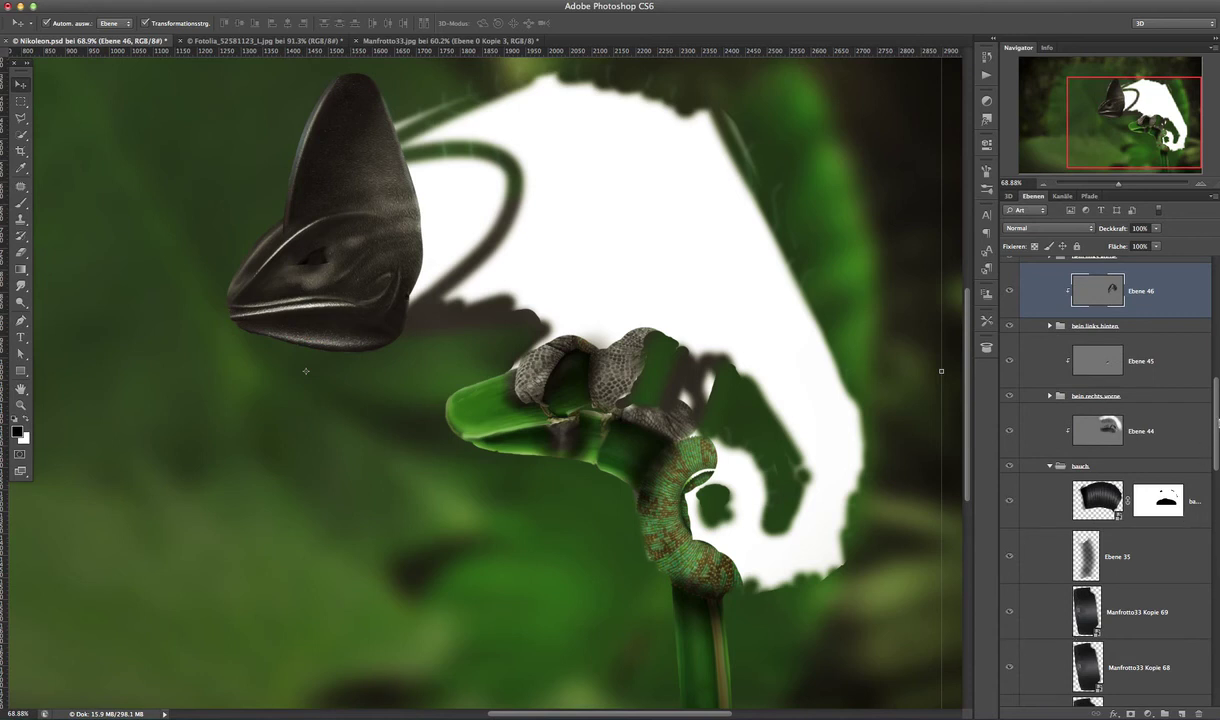
pyautogui.scroll(-3, 1153, 404)
pyautogui.click(1008, 660)
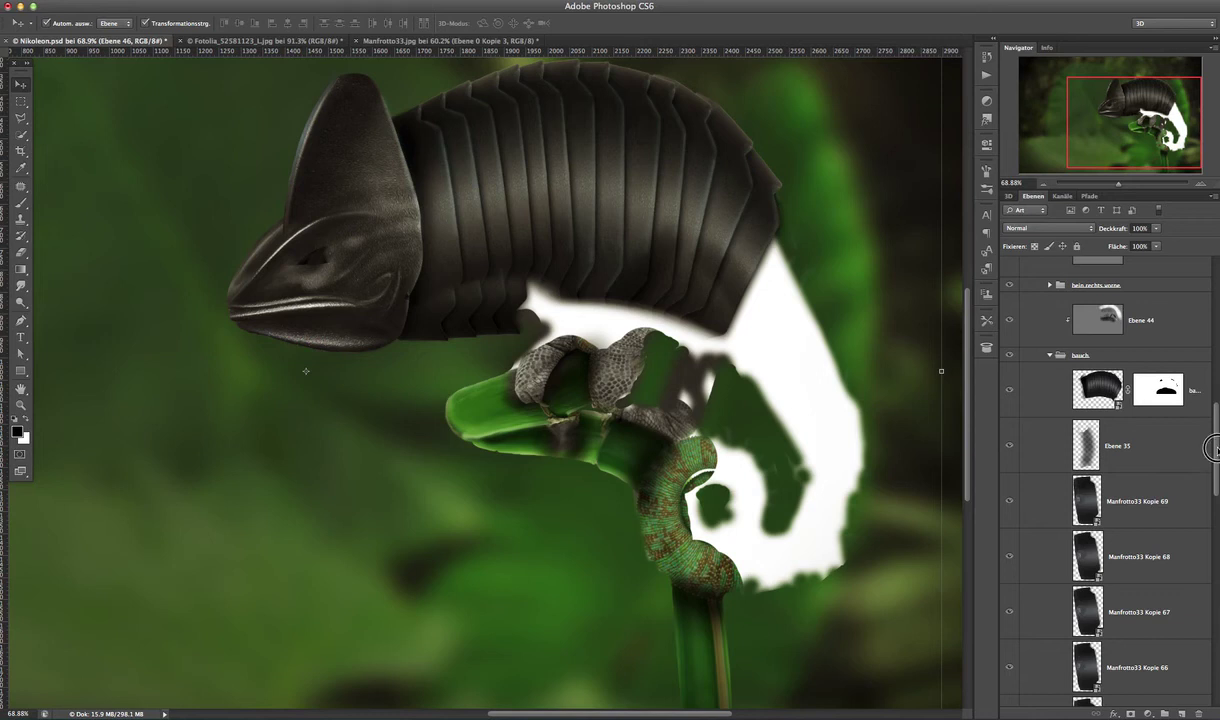
# - Show the remaining body segments in the bauch group down to Manfrotto33 Kopie 57
pyautogui.scroll(-7, 1150, 460)
pyautogui.moveTo(1009, 445); pyautogui.dragTo(1009, 667)
pyautogui.scroll(-5, 1216, 498)
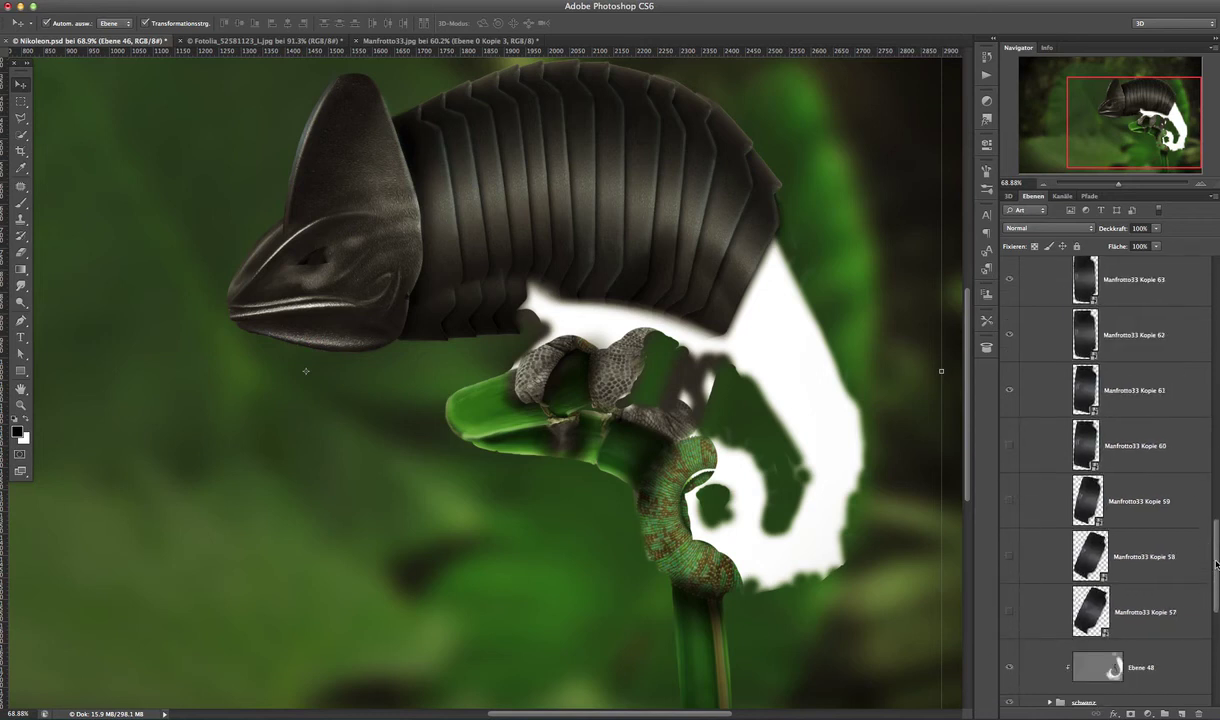
pyautogui.click(1009, 504)
pyautogui.moveTo(1009, 504); pyautogui.dragTo(1011, 624)
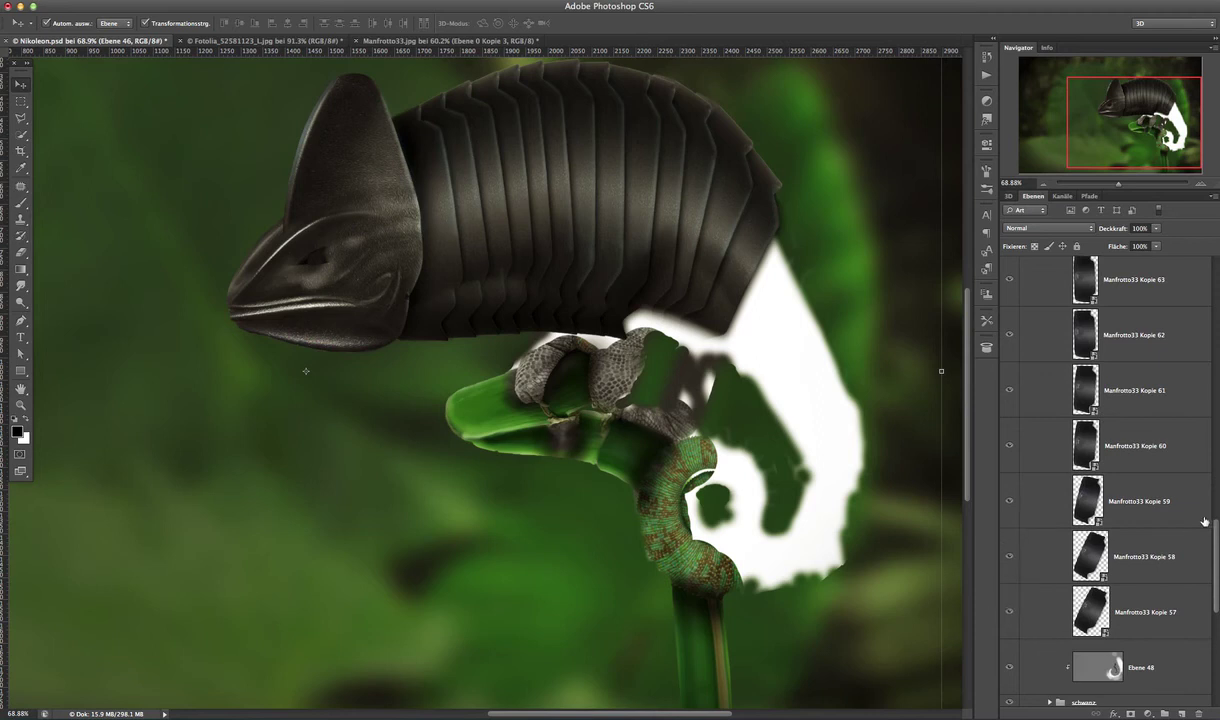
# - Expand the kopf group again, open the auge group and show its upper layers with the red pupil glow
pyautogui.moveTo(1216, 560); pyautogui.dragTo(1213, 392)
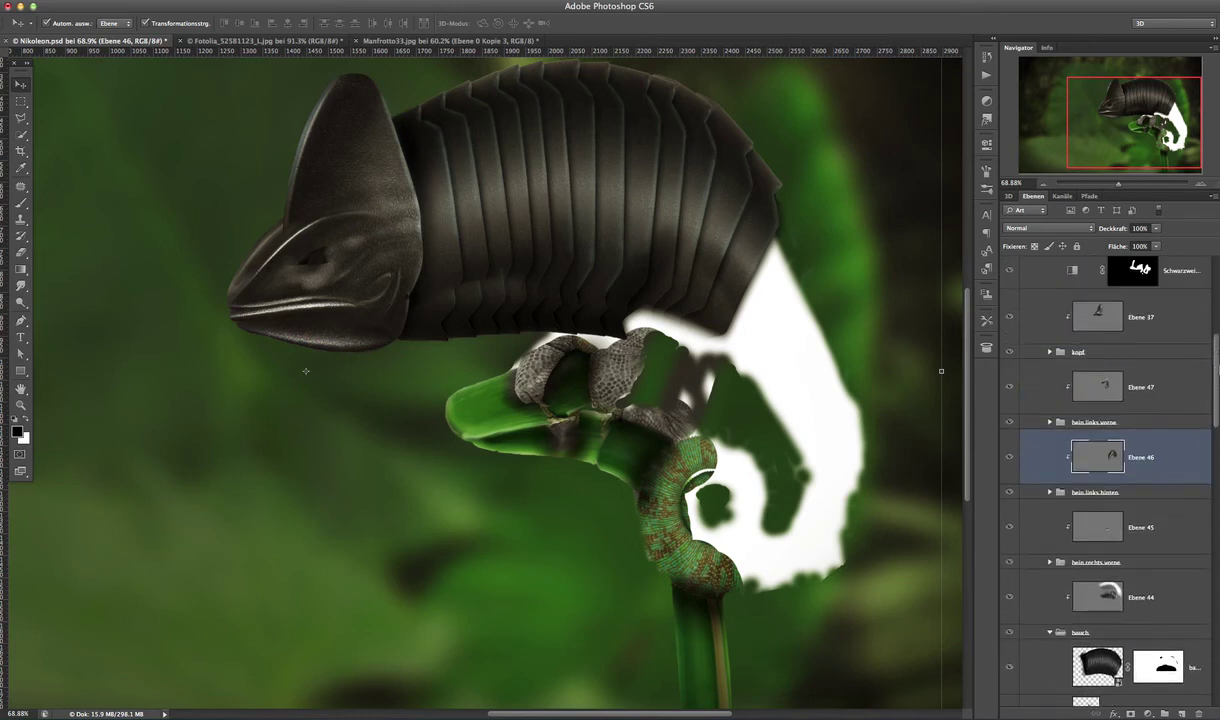
pyautogui.click(1049, 352)
pyautogui.moveTo(1213, 380); pyautogui.dragTo(1208, 345)
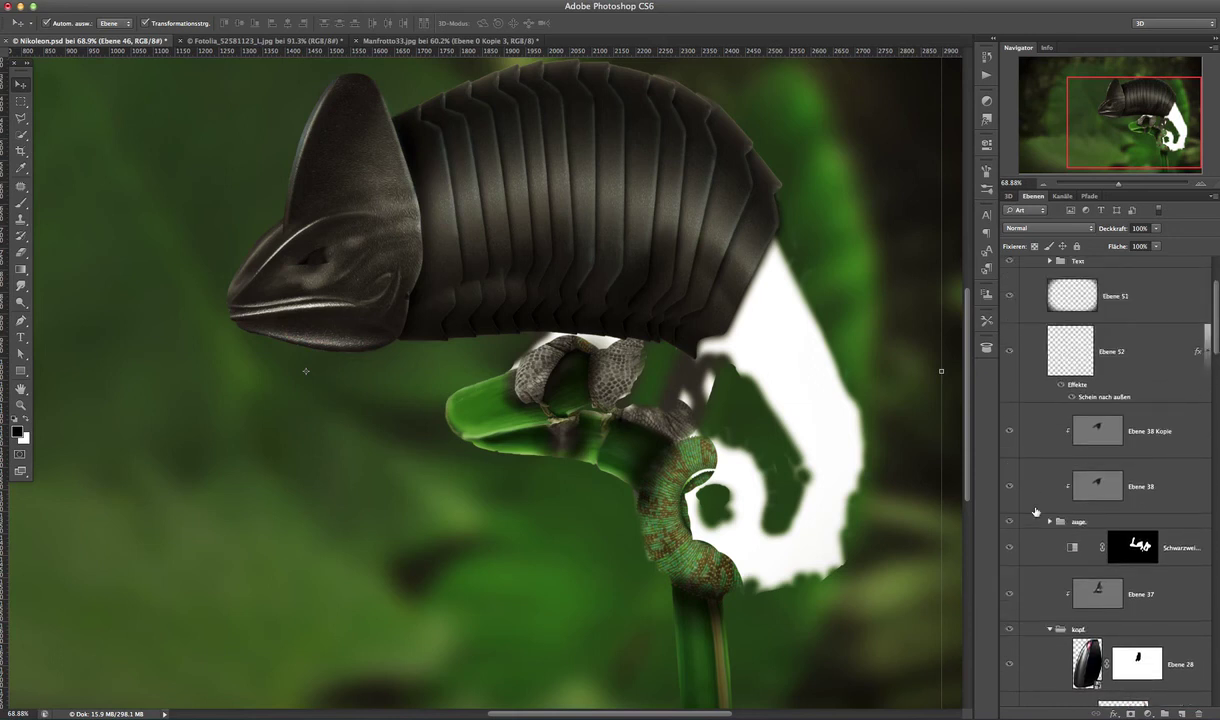
pyautogui.click(1049, 521)
pyautogui.moveTo(1005, 562); pyautogui.dragTo(1008, 667)
# - Show the remaining eye layers in the auge group, from Ebene 26 and Ellipse 3 down to Ebene 8, Ebene 9 and Ebene 4
pyautogui.scroll(-10, 1100, 420)
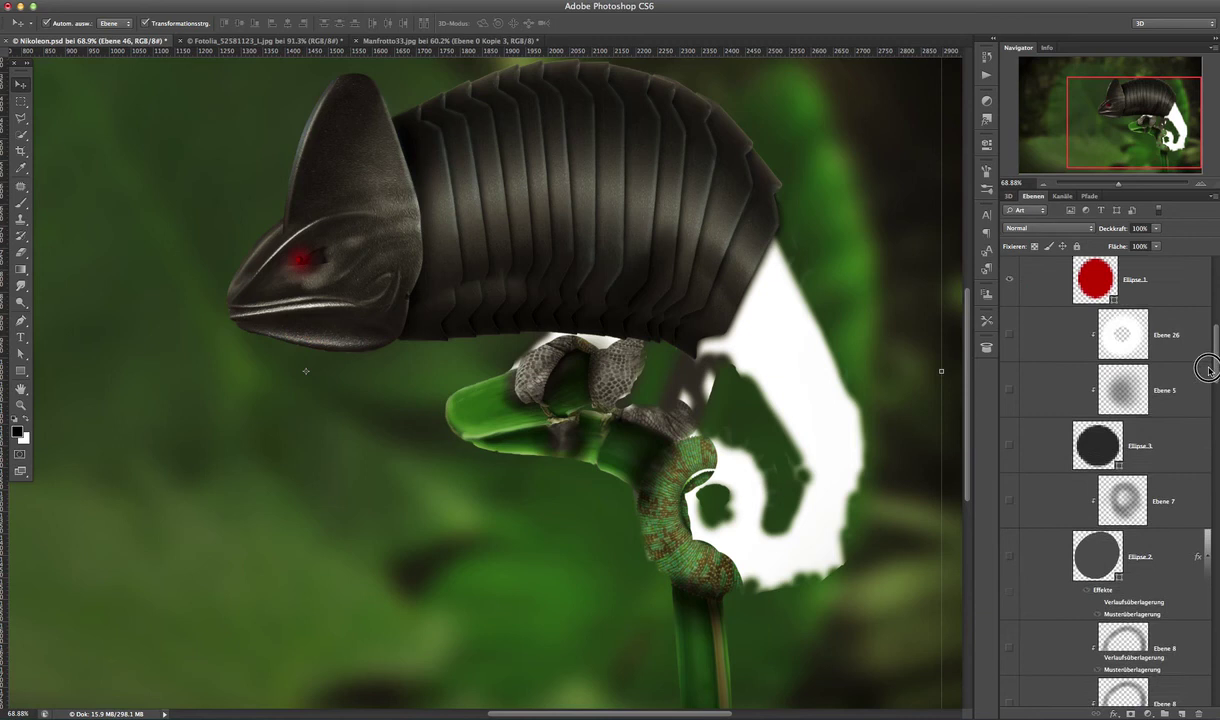
pyautogui.moveTo(1009, 345); pyautogui.dragTo(1007, 632)
pyautogui.moveTo(1008, 449); pyautogui.dragTo(1031, 650)
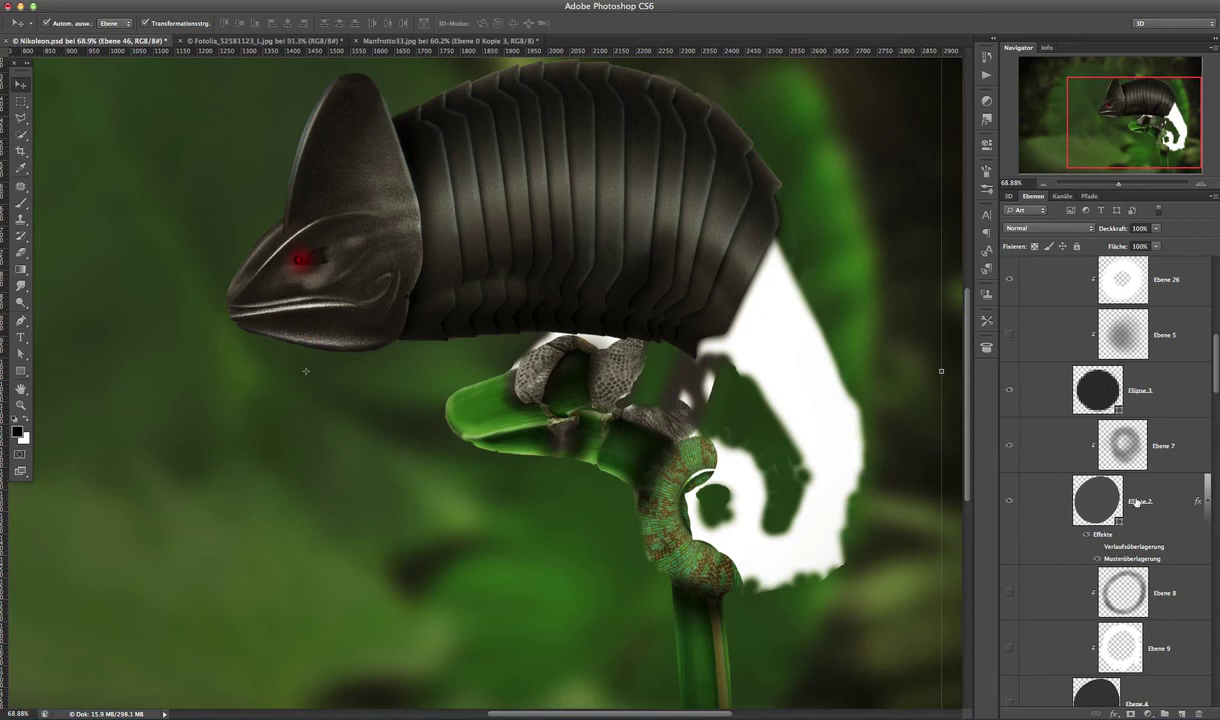
pyautogui.scroll(-5, 1216, 380)
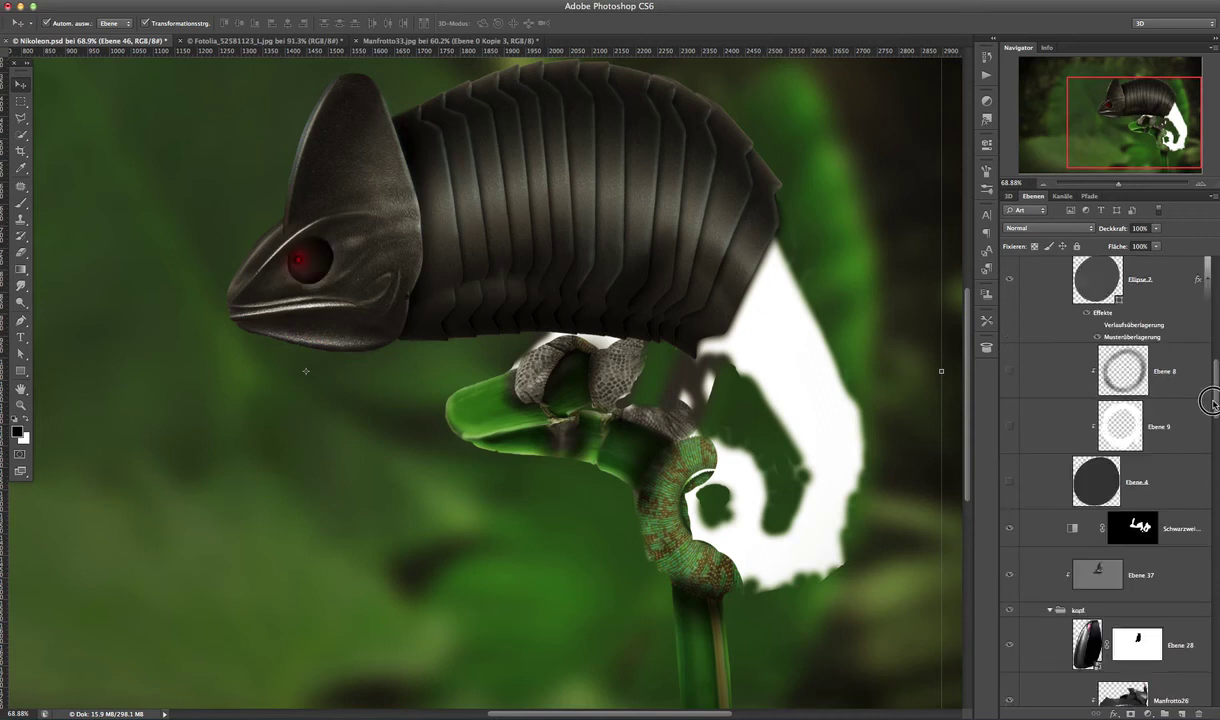
pyautogui.click(1009, 480)
pyautogui.click(1010, 431)
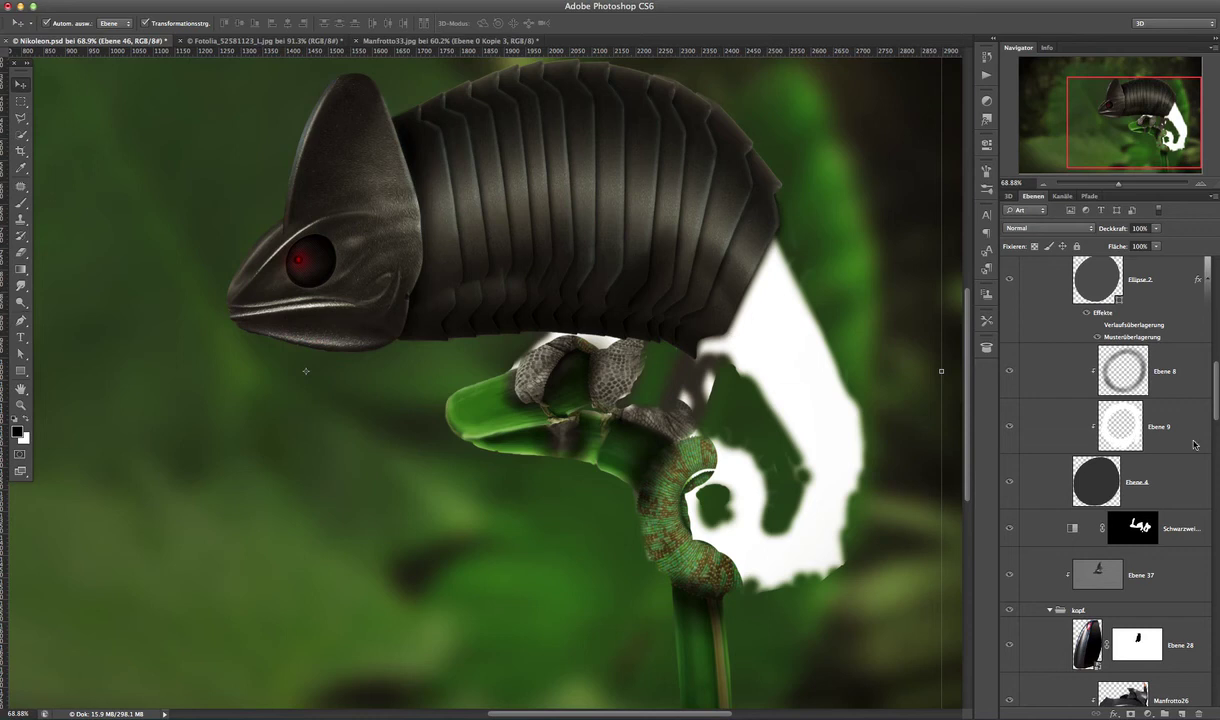
# - Expand the bein rechts hinten group and show its hidden leg layers, including the masked Tonwertkorrektur and Manfrotto30
pyautogui.scroll(-10, 1110, 480)
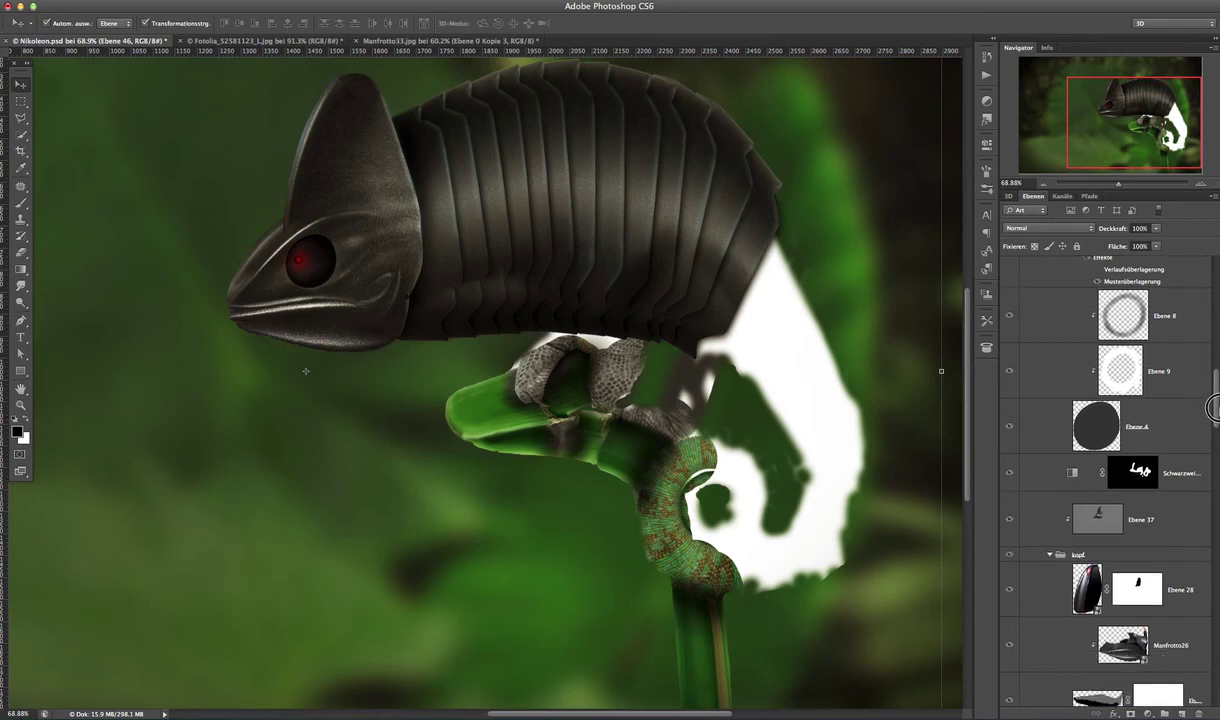
pyautogui.scroll(-5, 1036, 484)
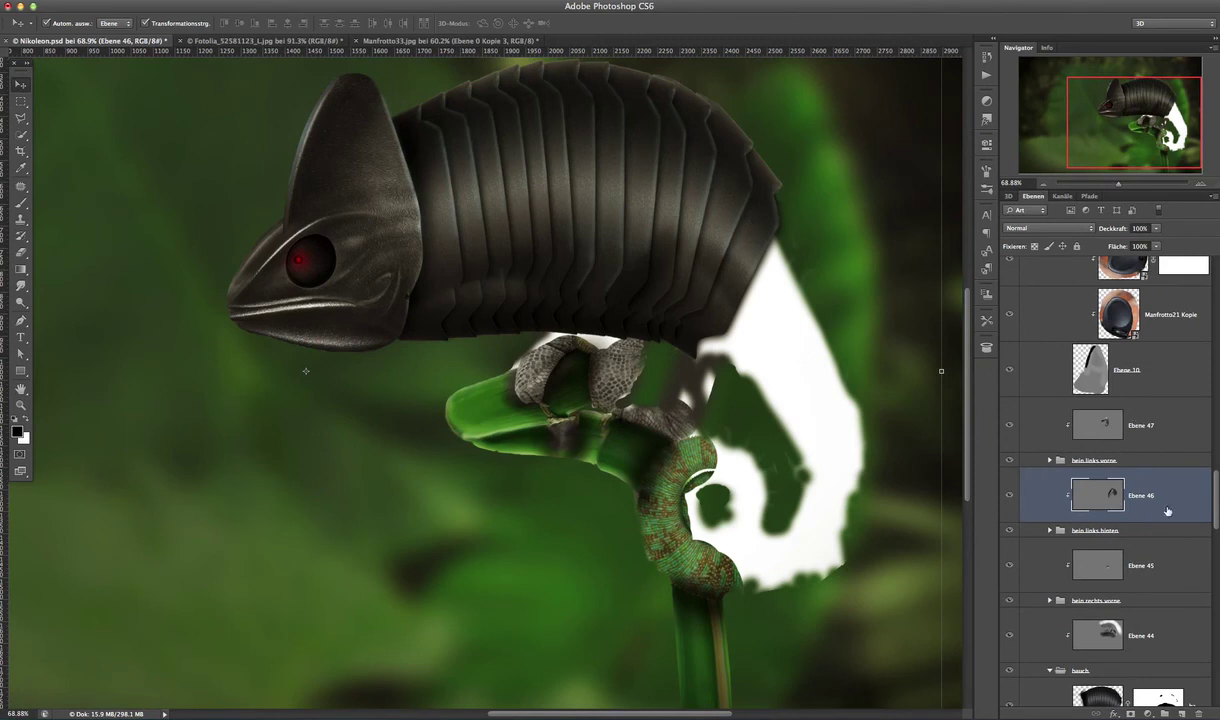
pyautogui.scroll(-10, 1216, 708)
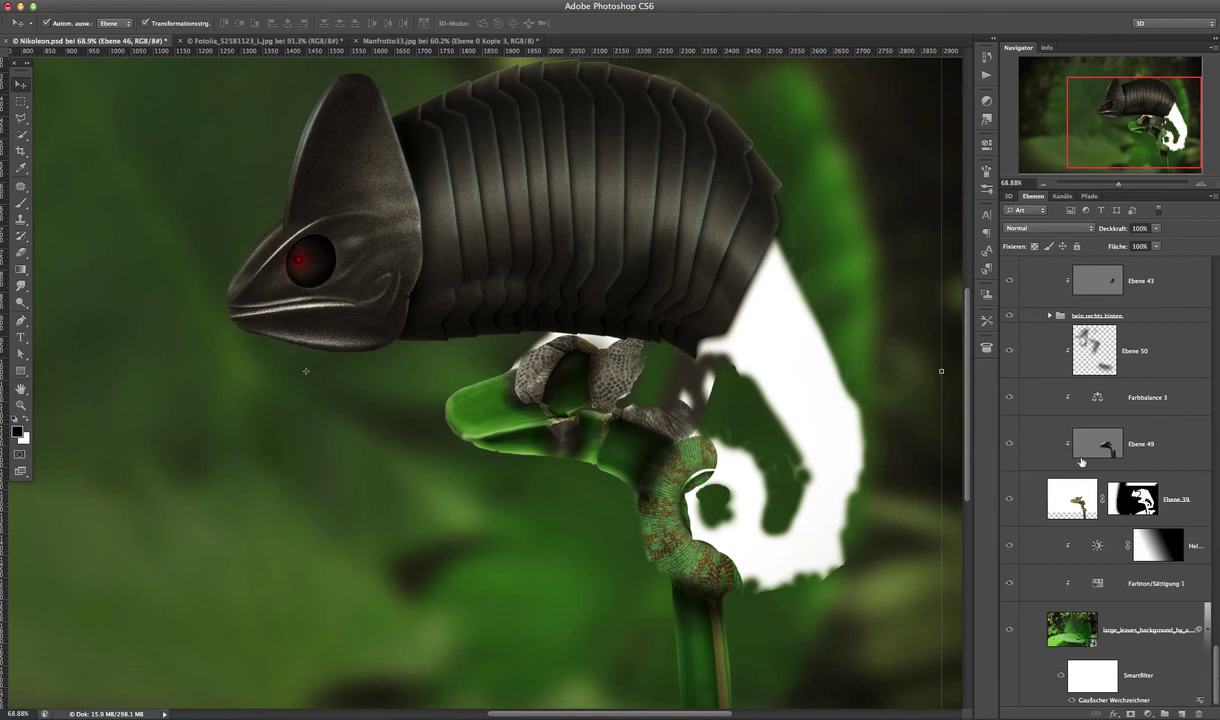
pyautogui.scroll(6, 1155, 620)
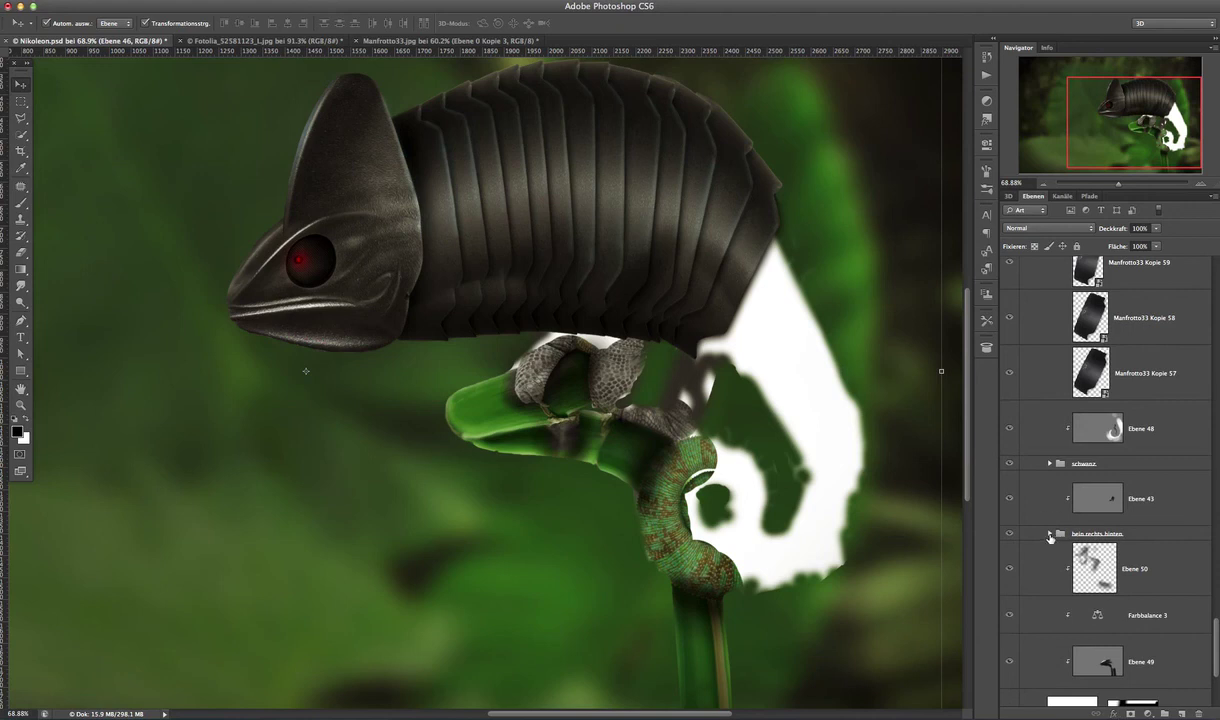
pyautogui.click(1050, 534)
pyautogui.scroll(-1, 1015, 576)
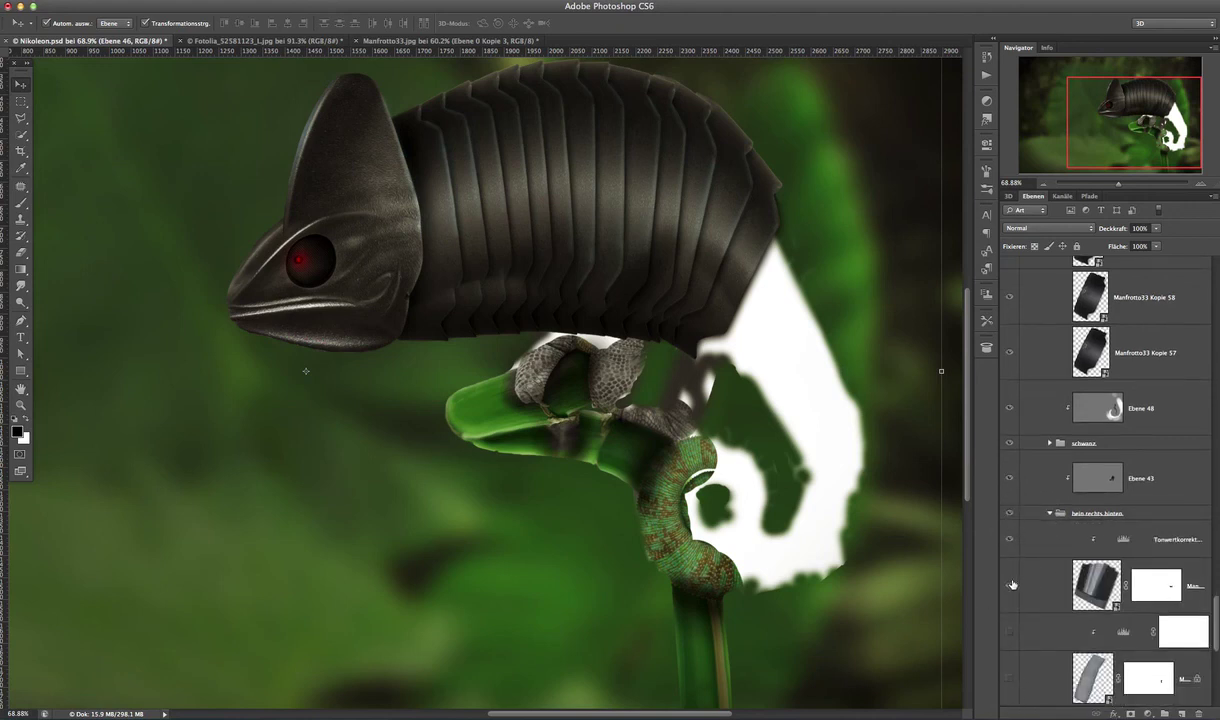
pyautogui.click(1009, 632)
pyautogui.scroll(-10, 1210, 627)
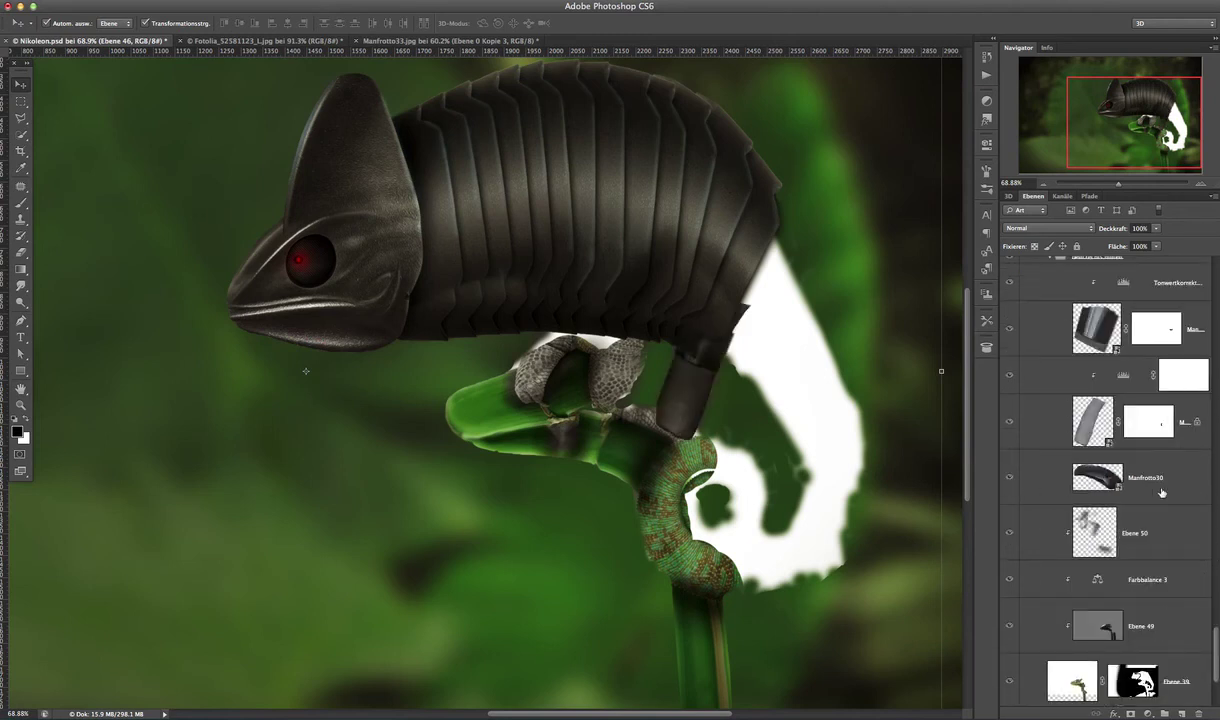
# - Expand the schwanz group and show the upper tail segments down to Manfrotto33 Kopie 39
pyautogui.scroll(10, 1120, 537)
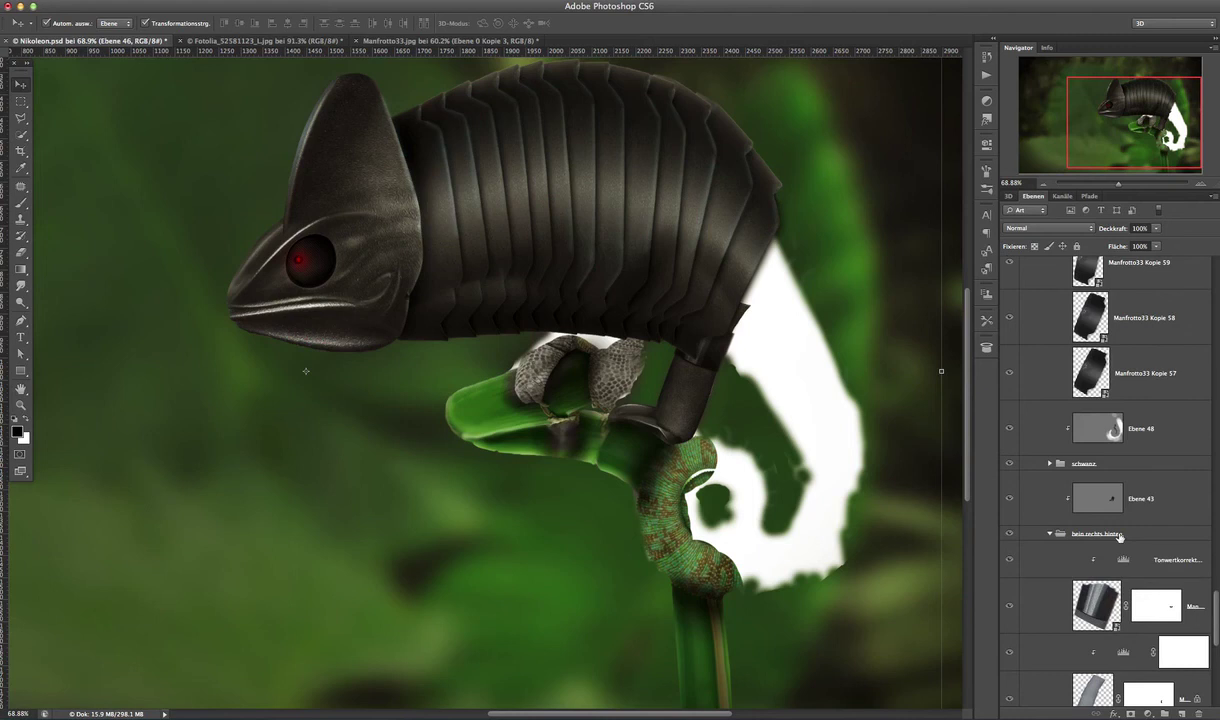
pyautogui.click(1050, 464)
pyautogui.moveTo(1016, 515); pyautogui.dragTo(1012, 697)
pyautogui.scroll(-15, 1150, 430)
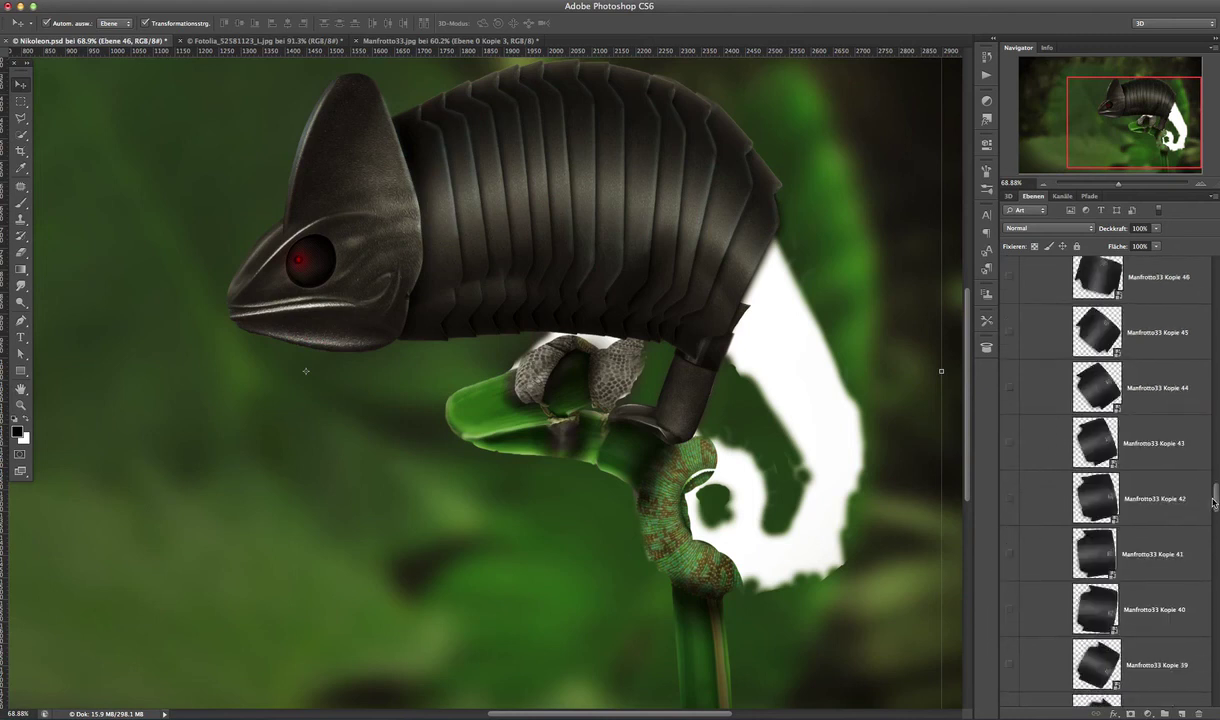
pyautogui.moveTo(1015, 280); pyautogui.dragTo(1010, 668)
# - Show the rest of the curled tail segments, from Manfrotto33 Kopie 38 down to the original Manfrotto33 layer
pyautogui.scroll(-10, 1216, 488)
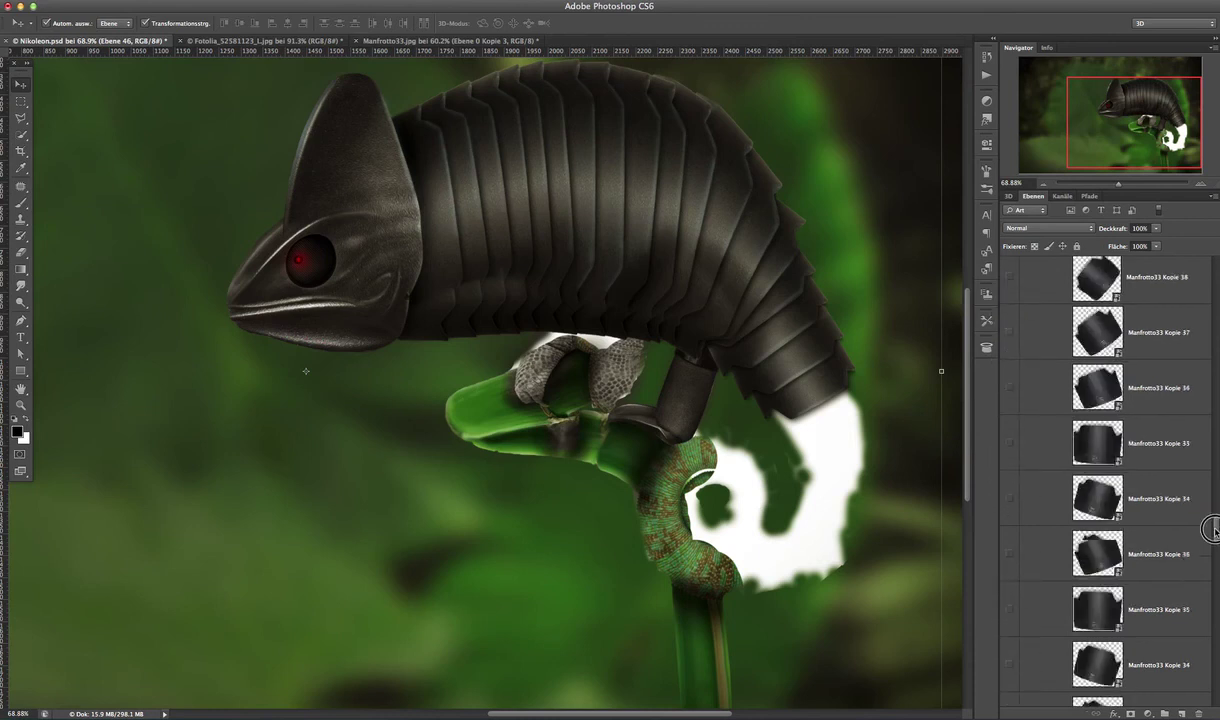
pyautogui.moveTo(1009, 276); pyautogui.dragTo(1010, 668)
pyautogui.moveTo(1214, 545); pyautogui.dragTo(1214, 575)
pyautogui.moveTo(1009, 276); pyautogui.dragTo(1012, 665)
pyautogui.moveTo(1216, 572); pyautogui.dragTo(1216, 600)
pyautogui.moveTo(1009, 276); pyautogui.dragTo(1010, 693)
pyautogui.moveTo(1216, 600); pyautogui.dragTo(1216, 630)
pyautogui.moveTo(1009, 288); pyautogui.dragTo(1010, 665)
pyautogui.moveTo(1216, 640); pyautogui.dragTo(1216, 658)
pyautogui.click(1007, 450)
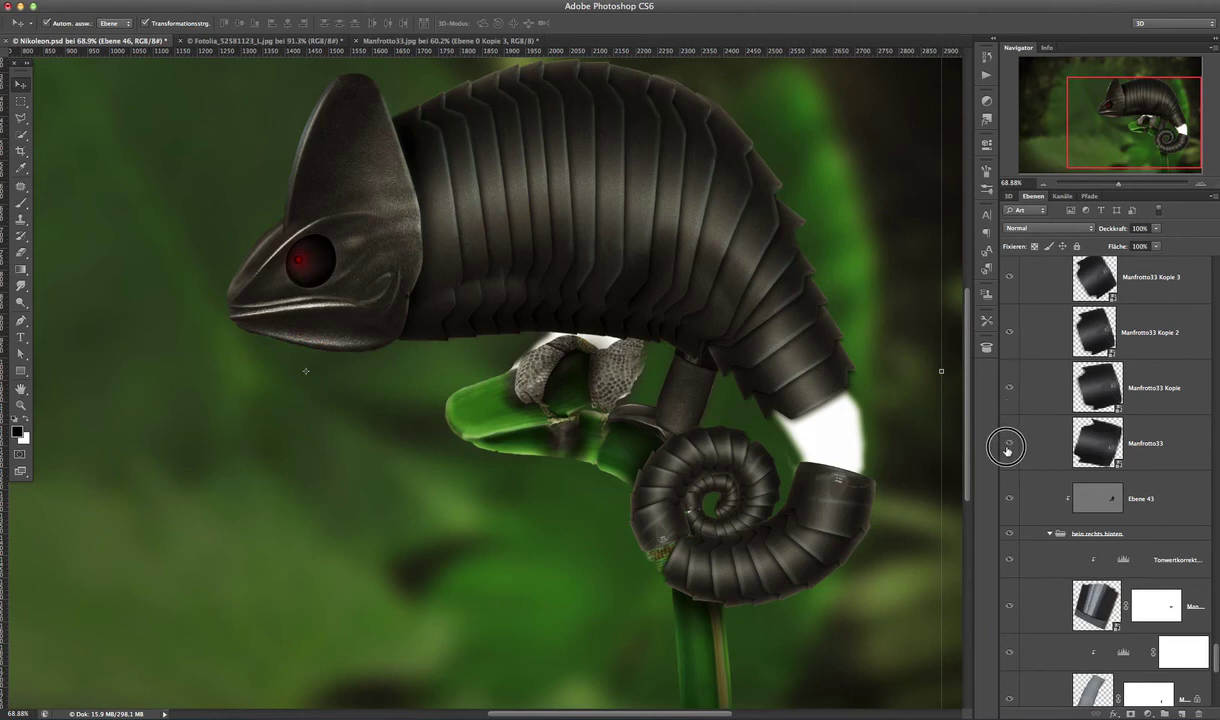
# - Show the tail segments skipped in the schwanz group, including Manfrotto33 Kopie 15, Kopie 19 and Kopie 28
pyautogui.moveTo(1216, 650); pyautogui.dragTo(1212, 579)
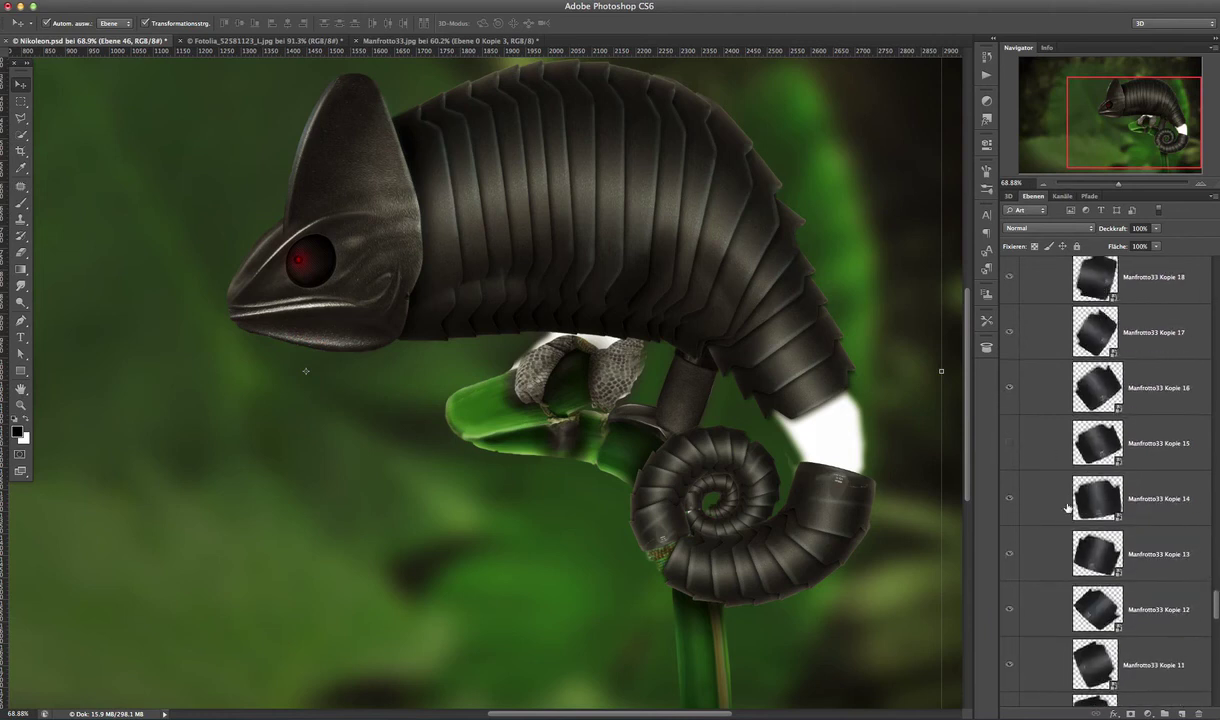
pyautogui.click(1010, 446)
pyautogui.scroll(5, 1100, 560)
pyautogui.click(1009, 553)
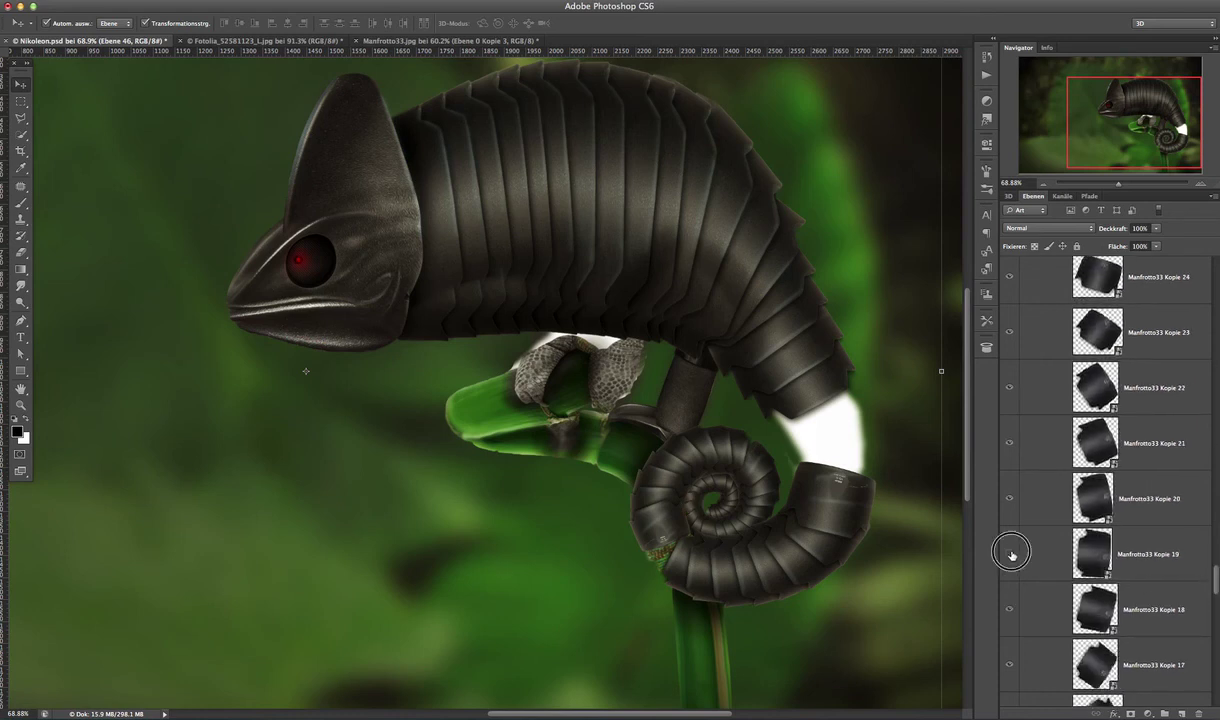
pyautogui.scroll(7, 1215, 580)
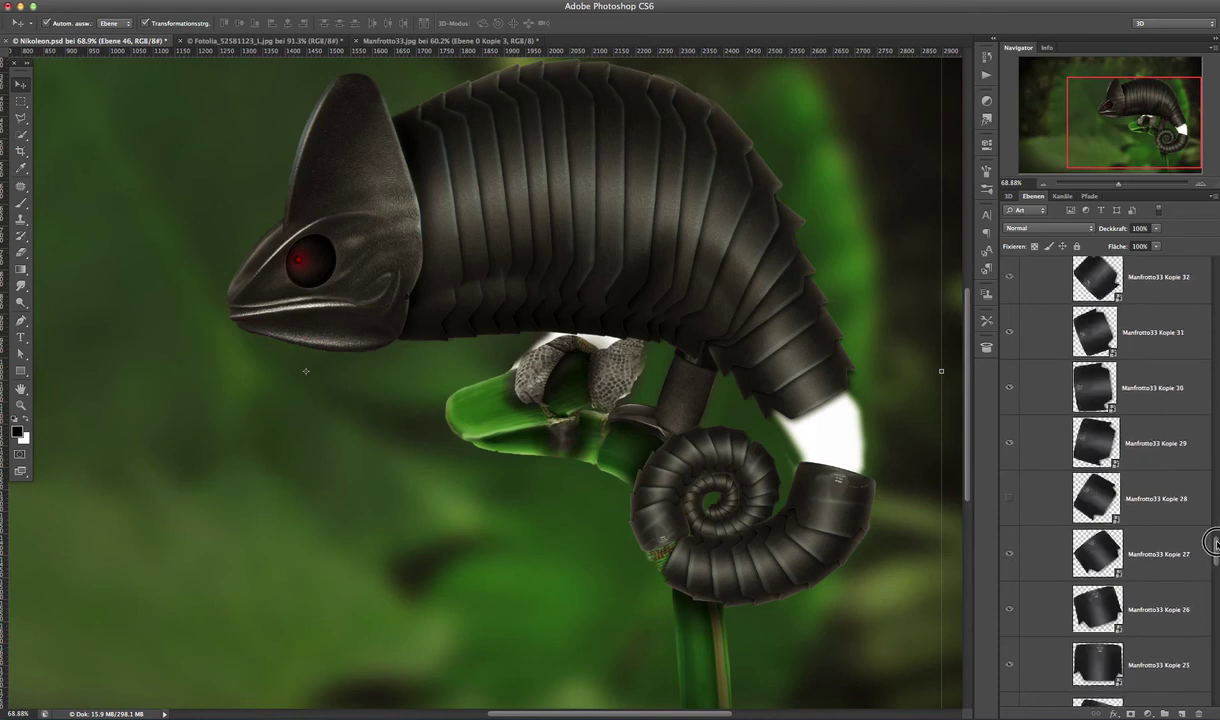
pyautogui.scroll(7, 1200, 520)
pyautogui.moveTo(1008, 392); pyautogui.dragTo(1009, 443)
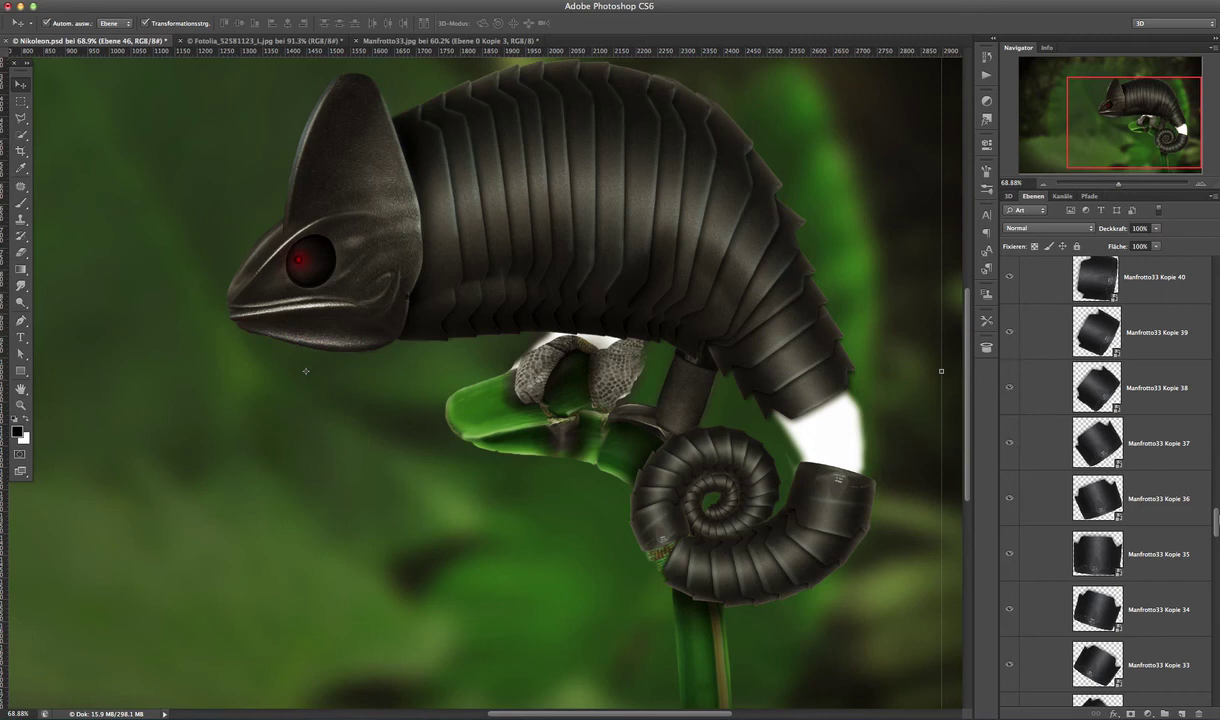
# - Show the remaining hidden tail segments from Manfrotto33 Kopie 47 upward, and collapse the schwanz and bein rechts hinten groups
pyautogui.scroll(9, 1156, 480)
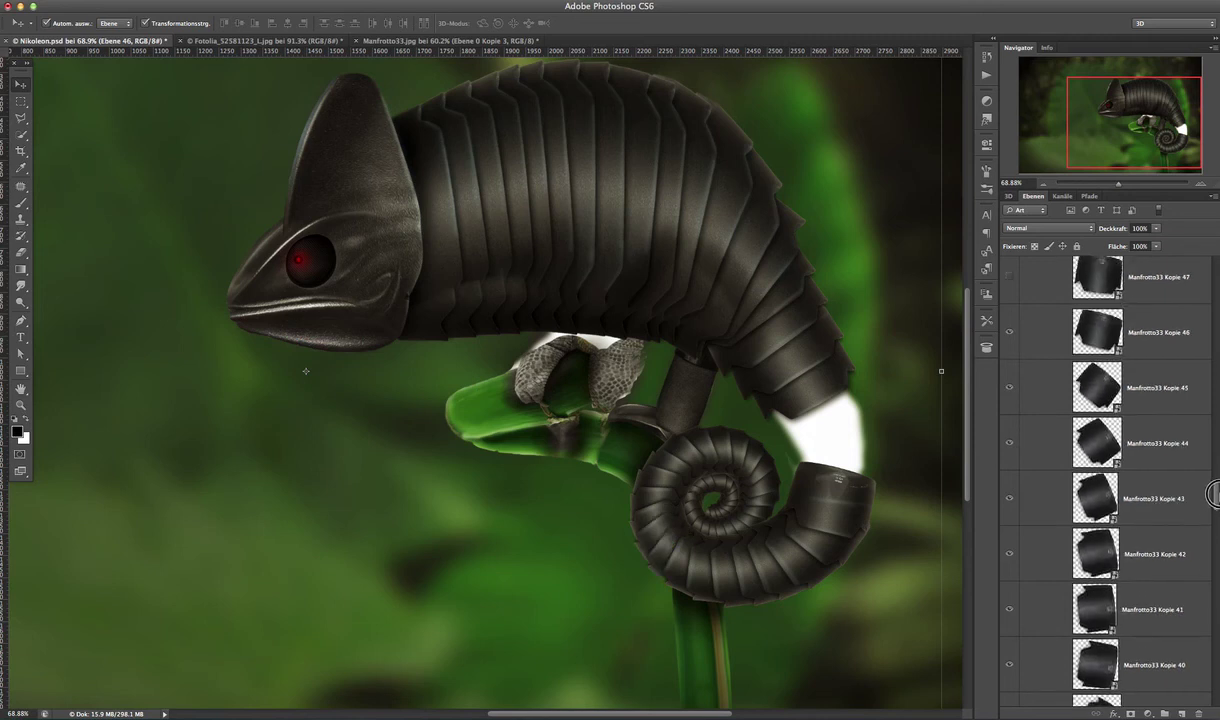
pyautogui.moveTo(1008, 387); pyautogui.dragTo(1010, 277)
pyautogui.scroll(7, 1208, 490)
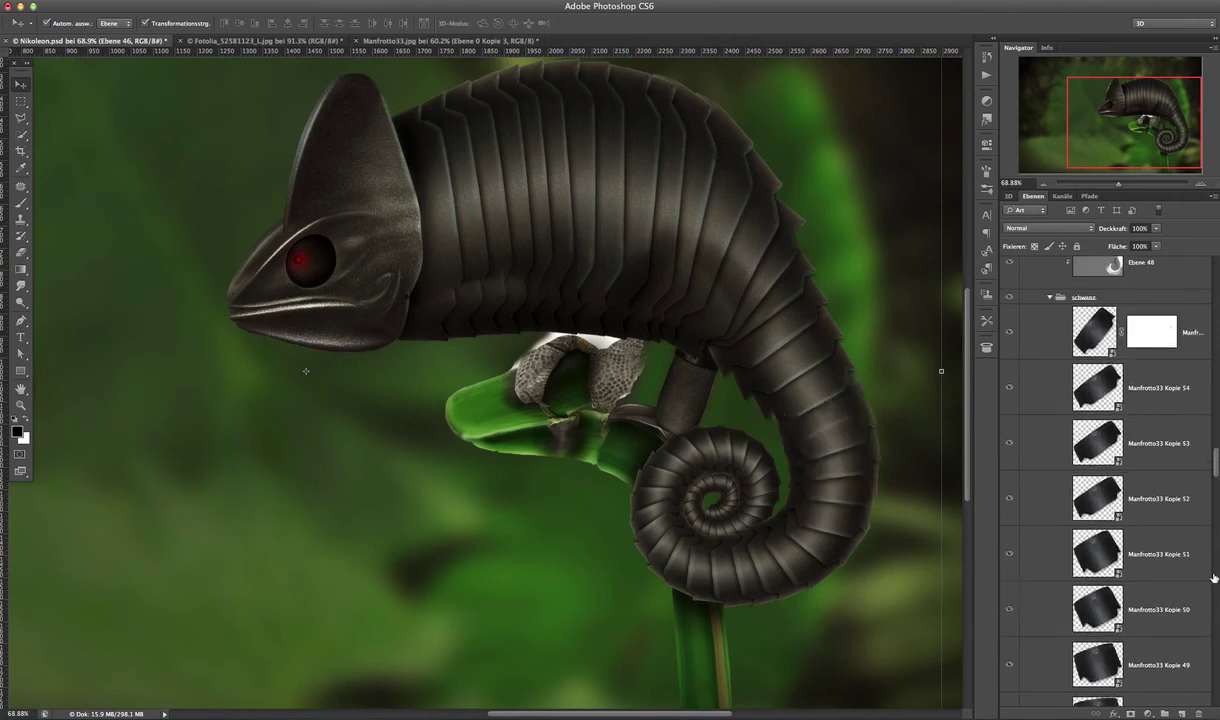
pyautogui.scroll(2, 1180, 450)
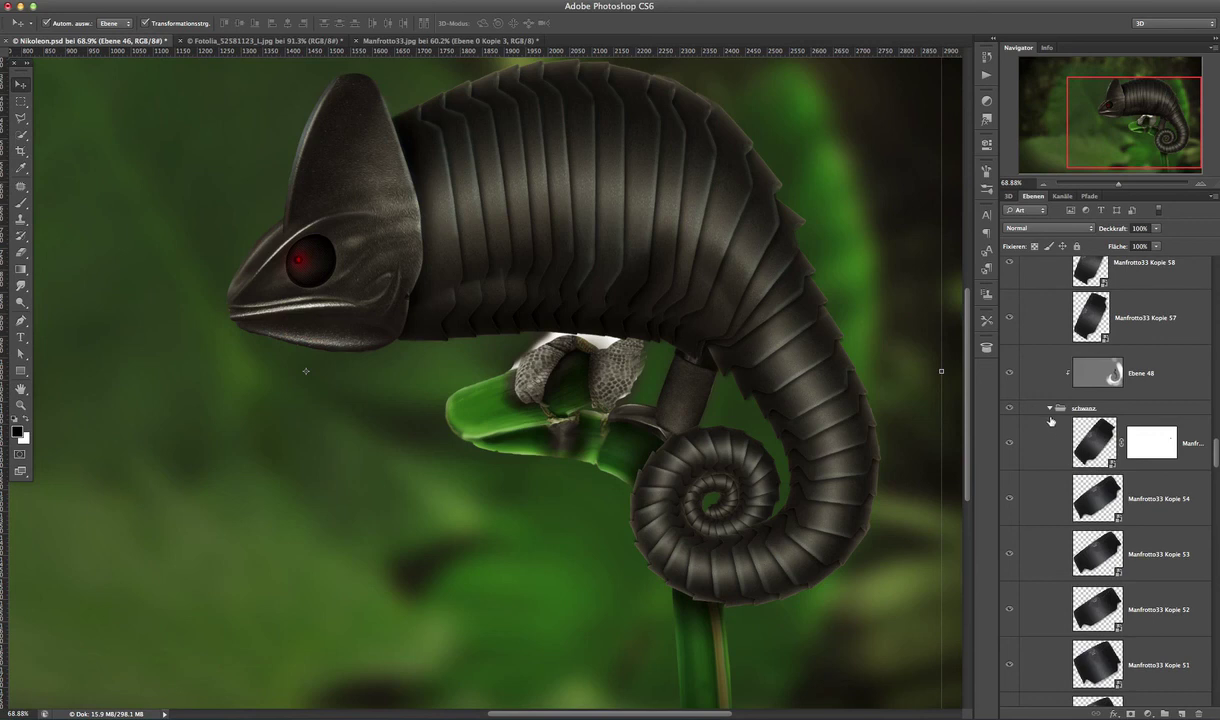
pyautogui.click(1050, 408)
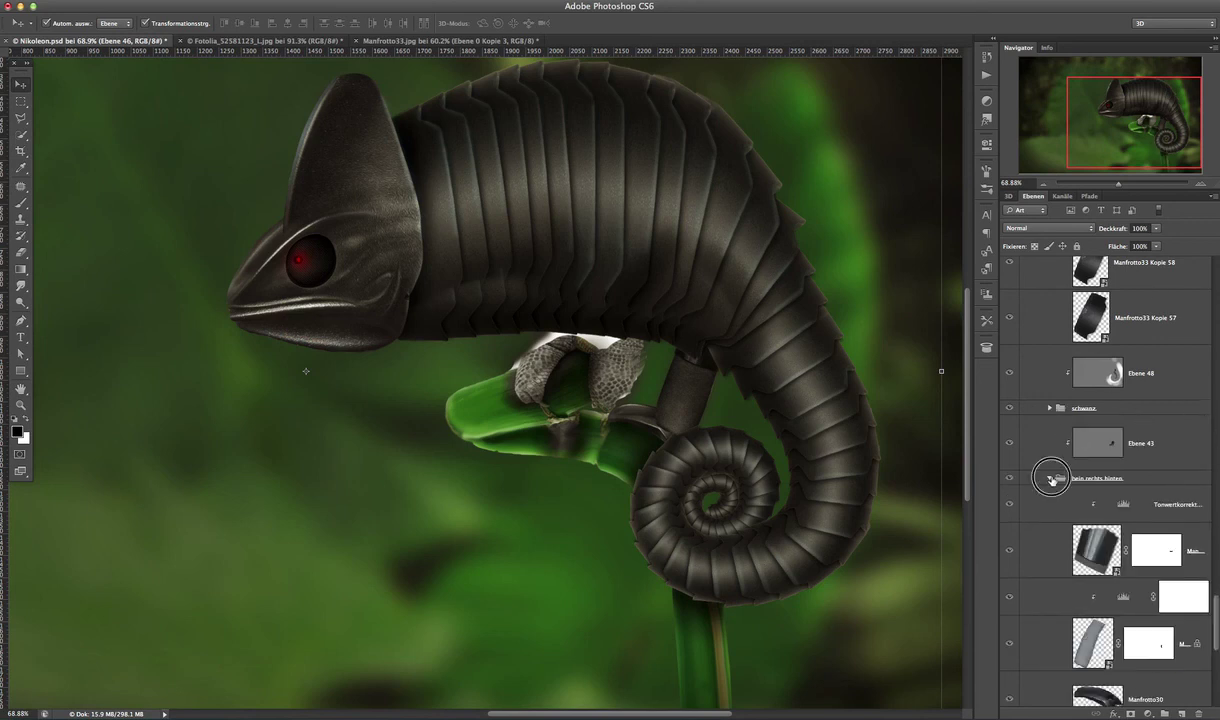
pyautogui.click(1049, 479)
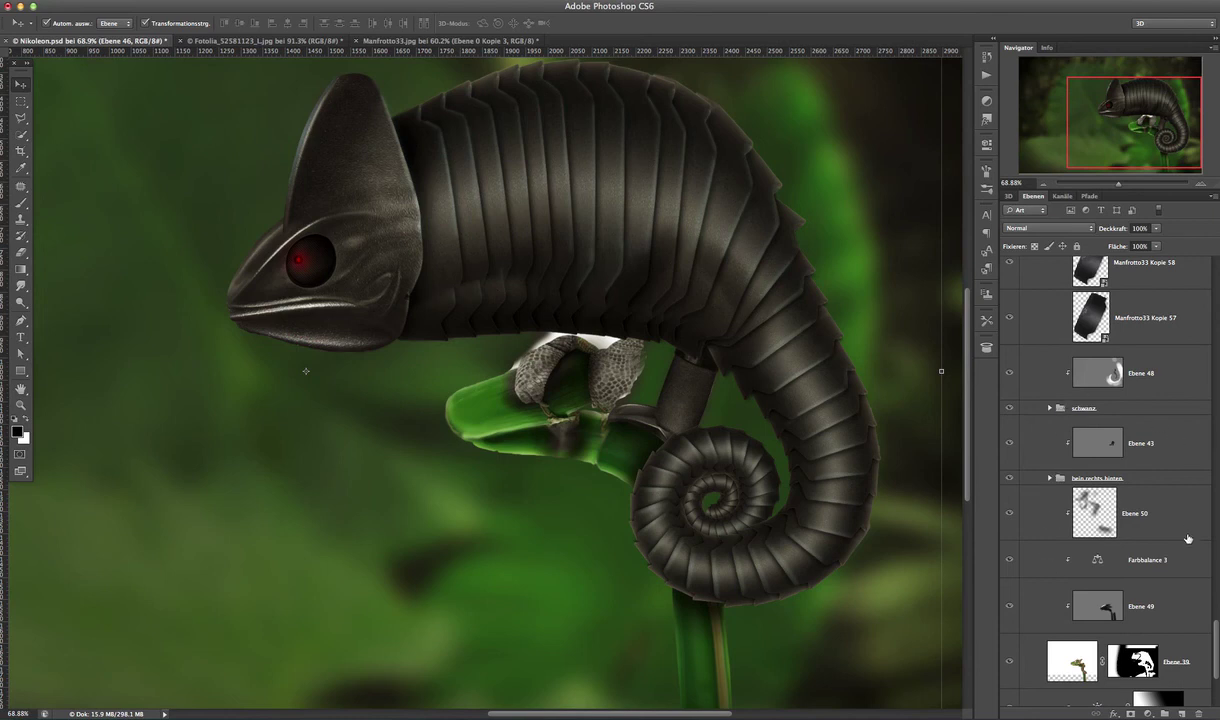
# - Collapse the bauch group and show the Schwarzweiß 6 and masked Manfrotto layers inside bein rechts vorne, leaving that group collapsed
pyautogui.moveTo(1215, 632); pyautogui.dragTo(1216, 508)
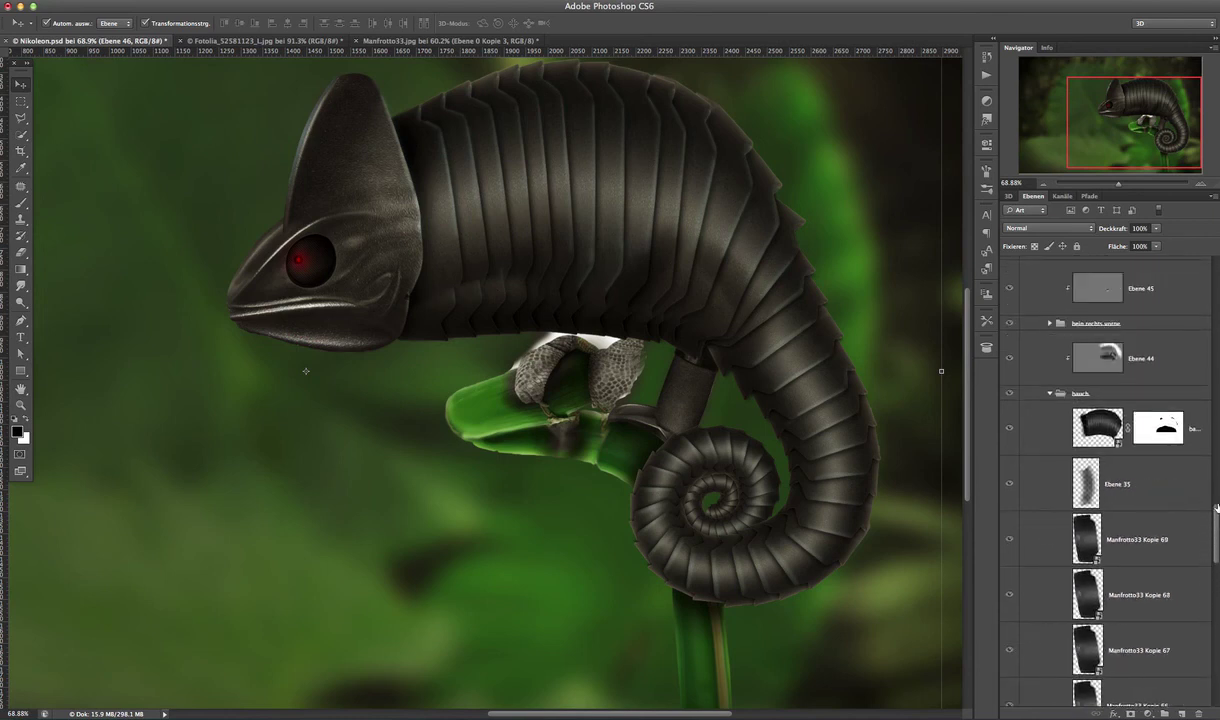
pyautogui.click(1050, 393)
pyautogui.click(1050, 324)
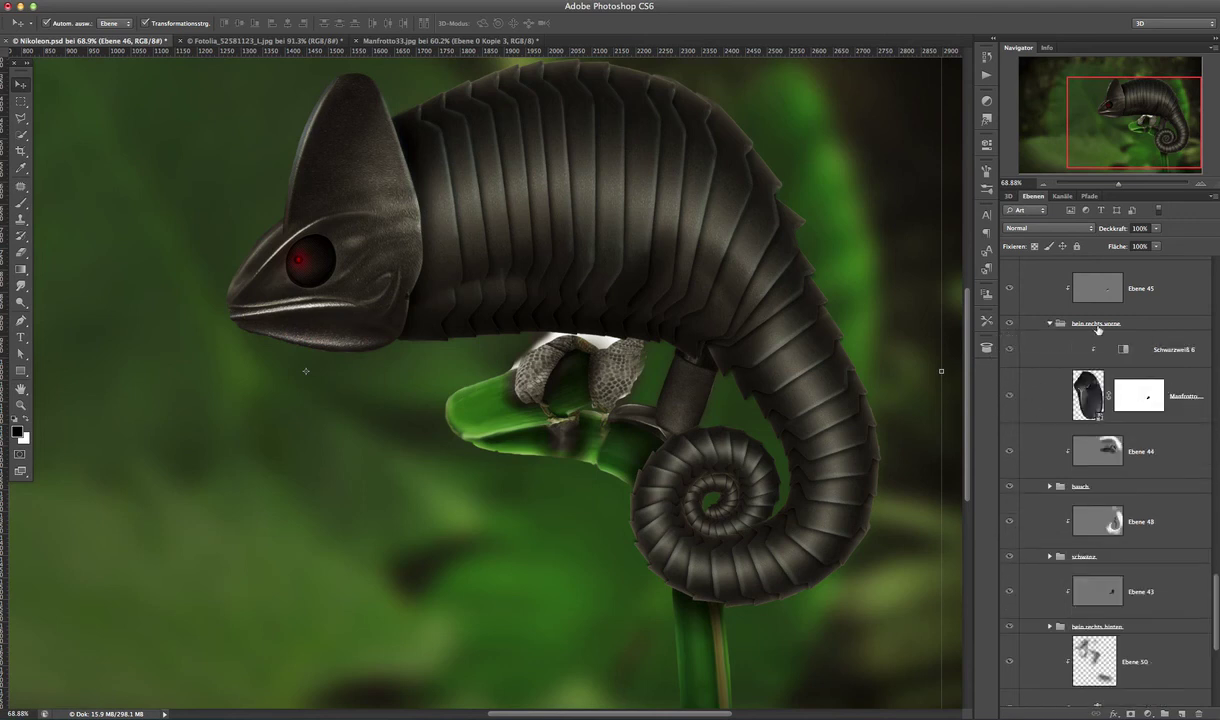
pyautogui.click(1050, 324)
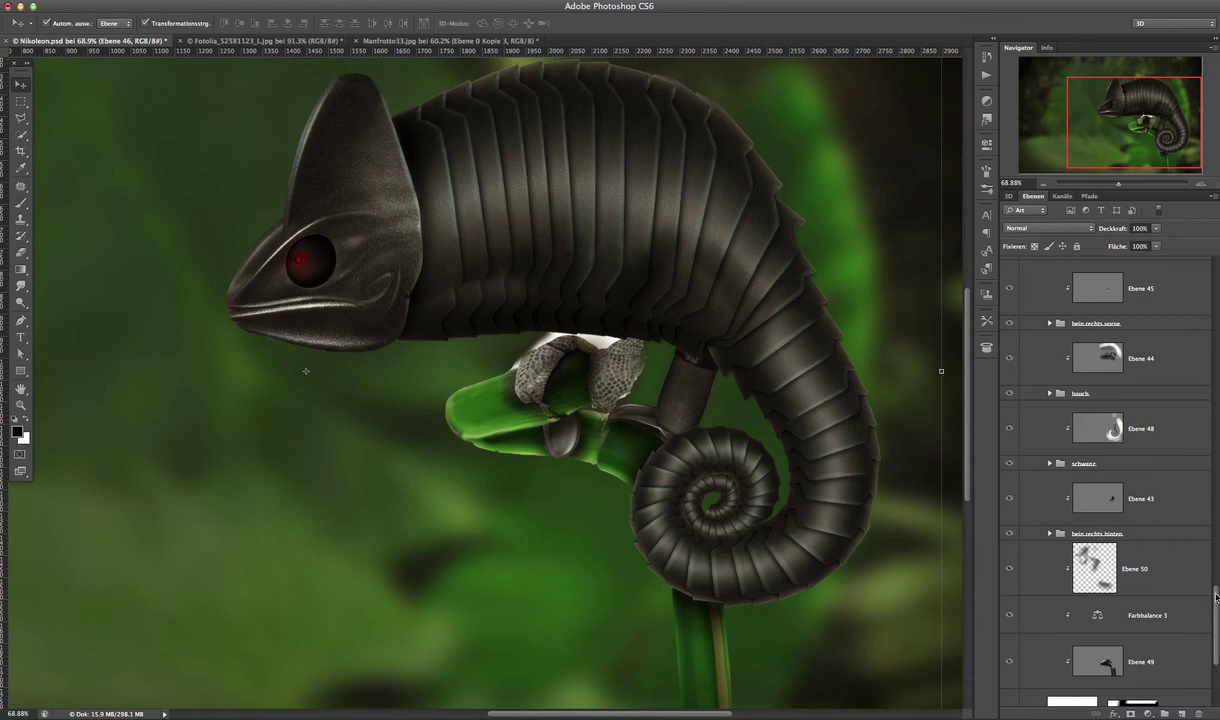
# - Expand the bein links hinten group and show its upper leg layers, from Ebene 32 through Farbbalance 1 and Manfrotto23 to the masked layer below
pyautogui.scroll(5, 1188, 508)
pyautogui.click(1050, 476)
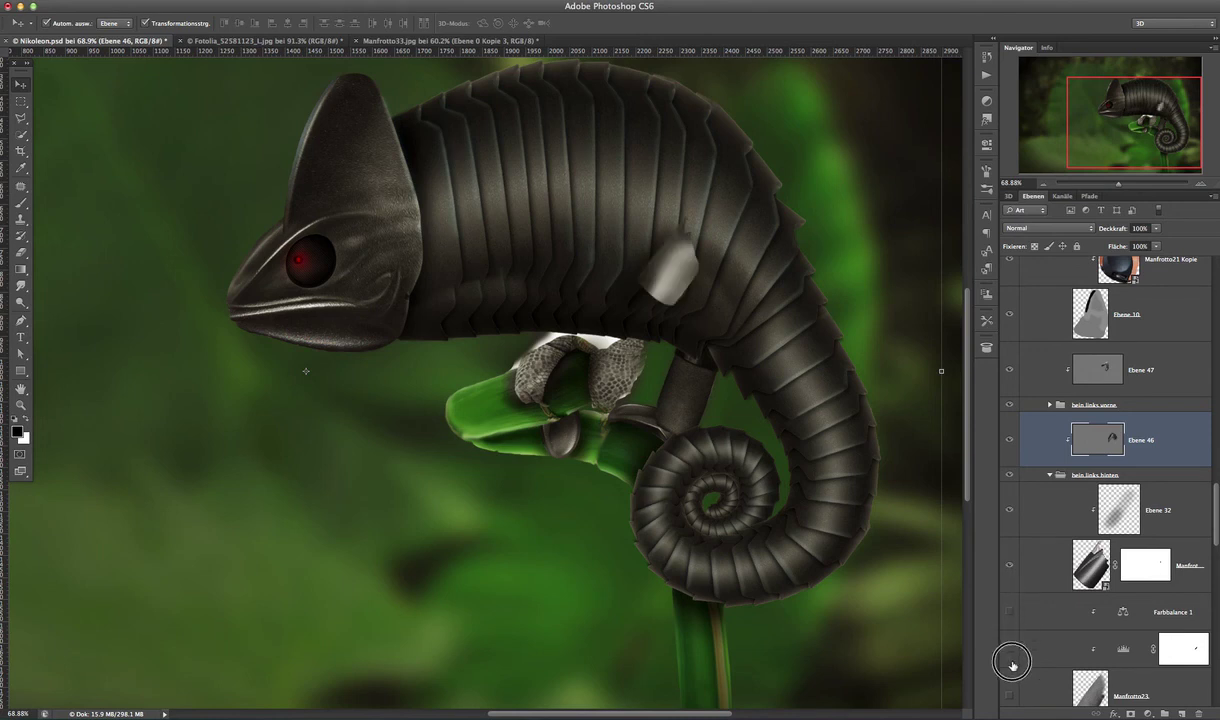
pyautogui.click(1010, 697)
pyautogui.scroll(-3, 1214, 547)
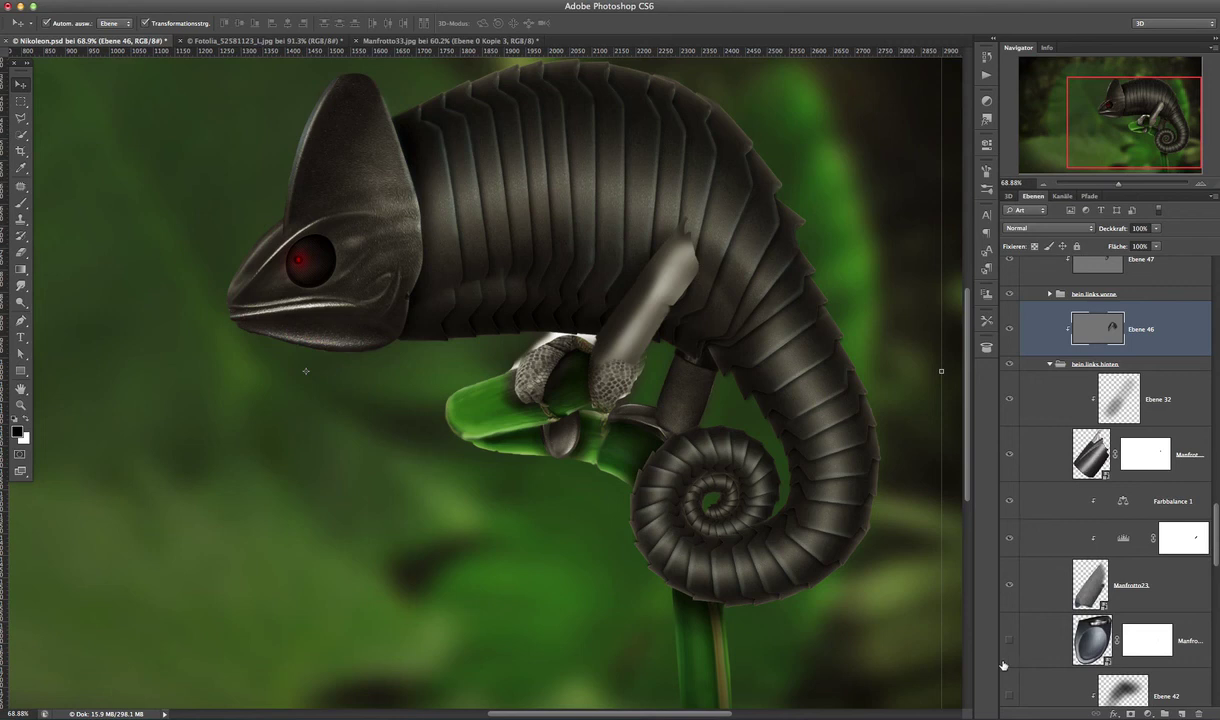
pyautogui.click(1008, 642)
# - Show the rest of the bein links hinten layers, from Ebene 42 and Ebene 31 down to Farbbalance 2 and the lowest masked Manfrotto layer
pyautogui.scroll(-6, 1216, 545)
pyautogui.click(1008, 532)
pyautogui.moveTo(1008, 585); pyautogui.dragTo(1021, 673)
pyautogui.scroll(-4, 1150, 555)
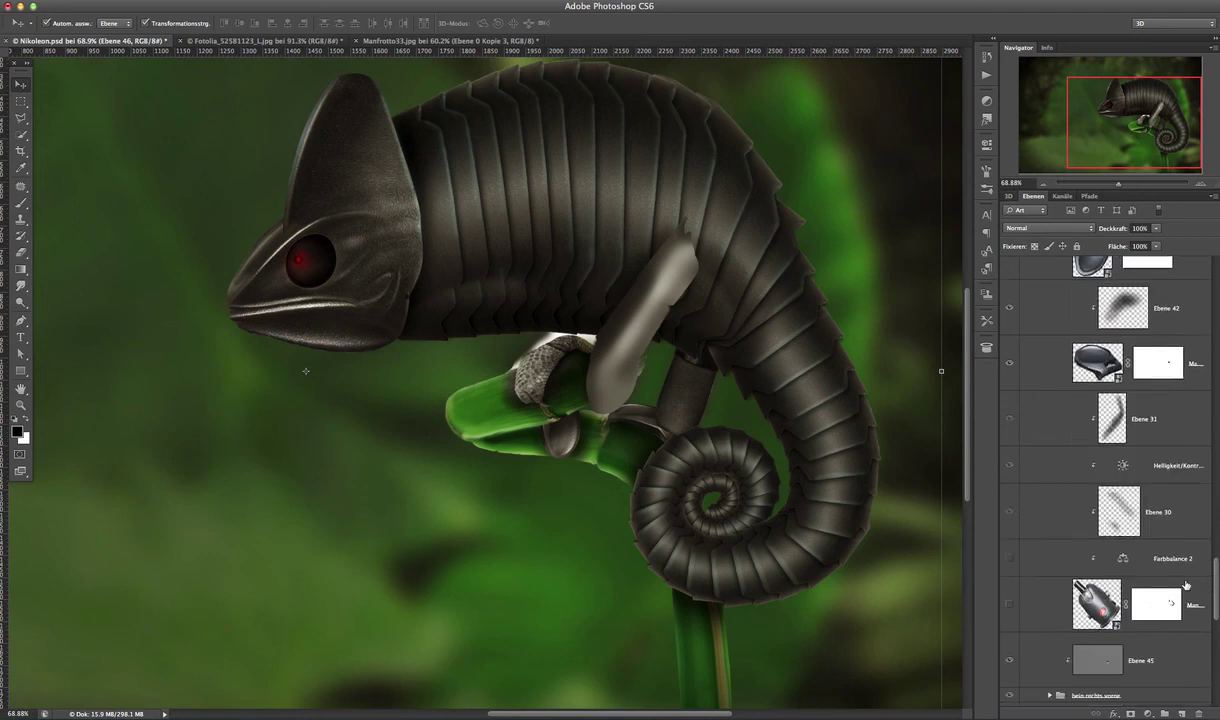
pyautogui.click(1009, 603)
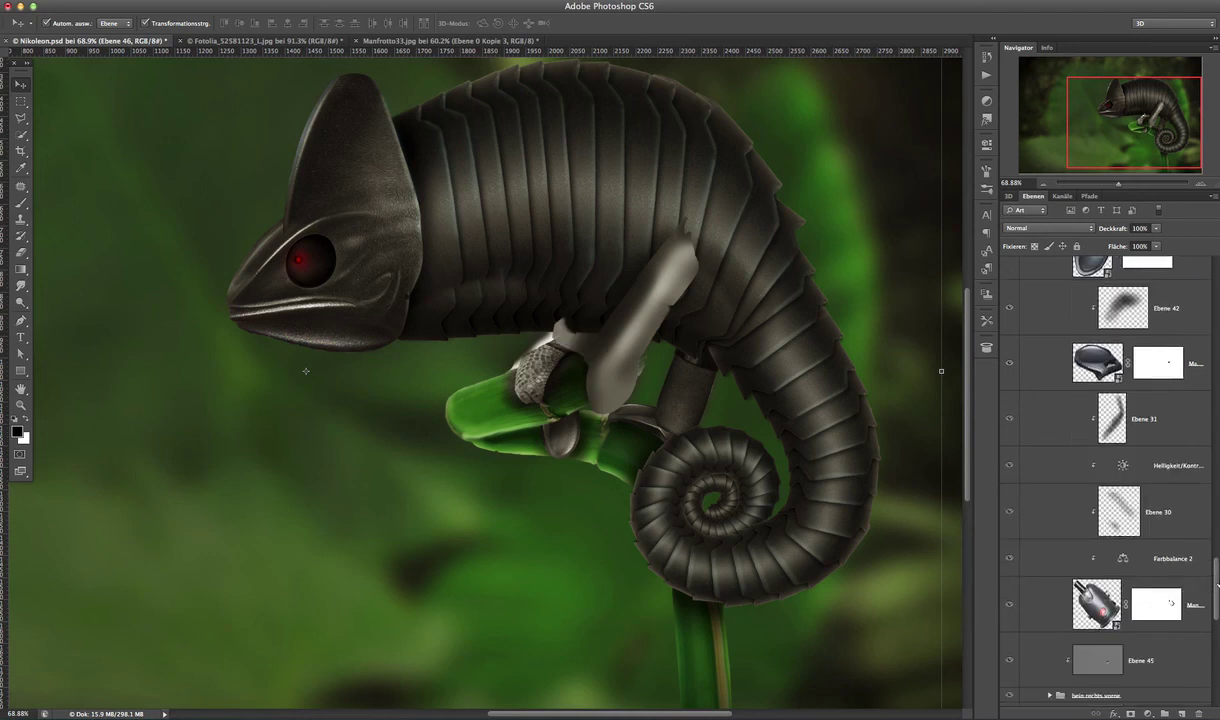
# - Show the Ebene 5 layer in the auge group and collapse the group
pyautogui.moveTo(1214, 565); pyautogui.dragTo(1213, 305)
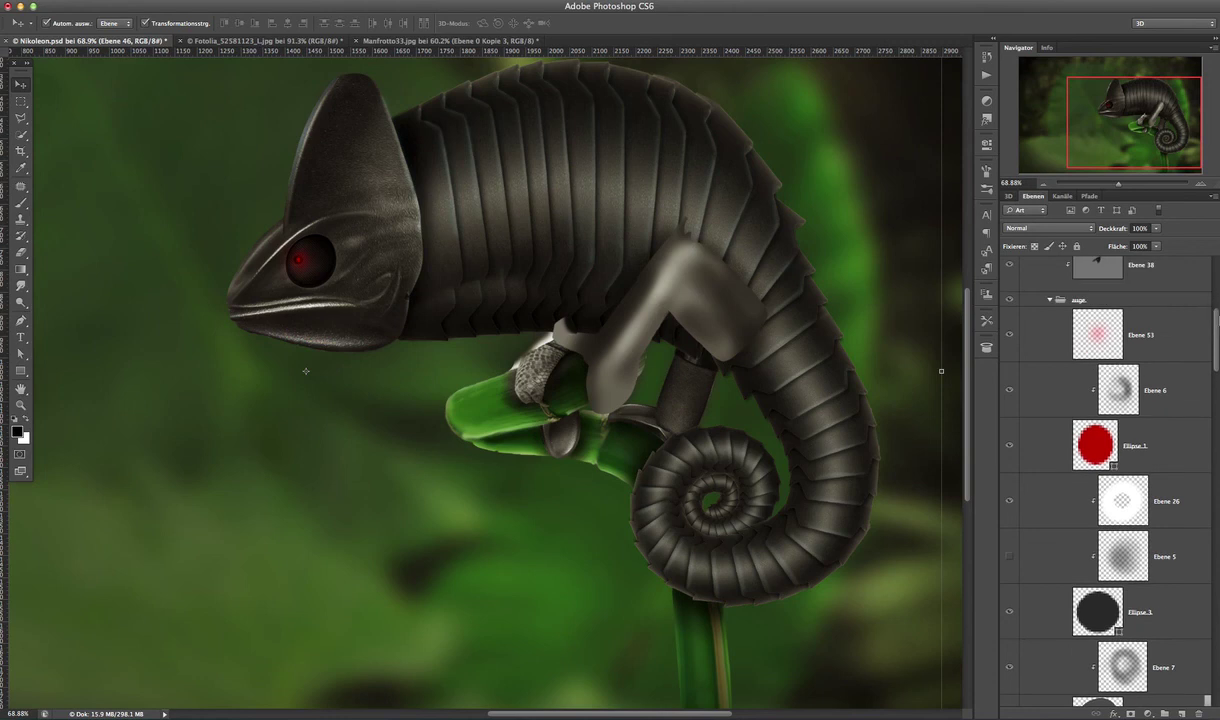
pyautogui.click(1009, 556)
pyautogui.scroll(1, 1209, 352)
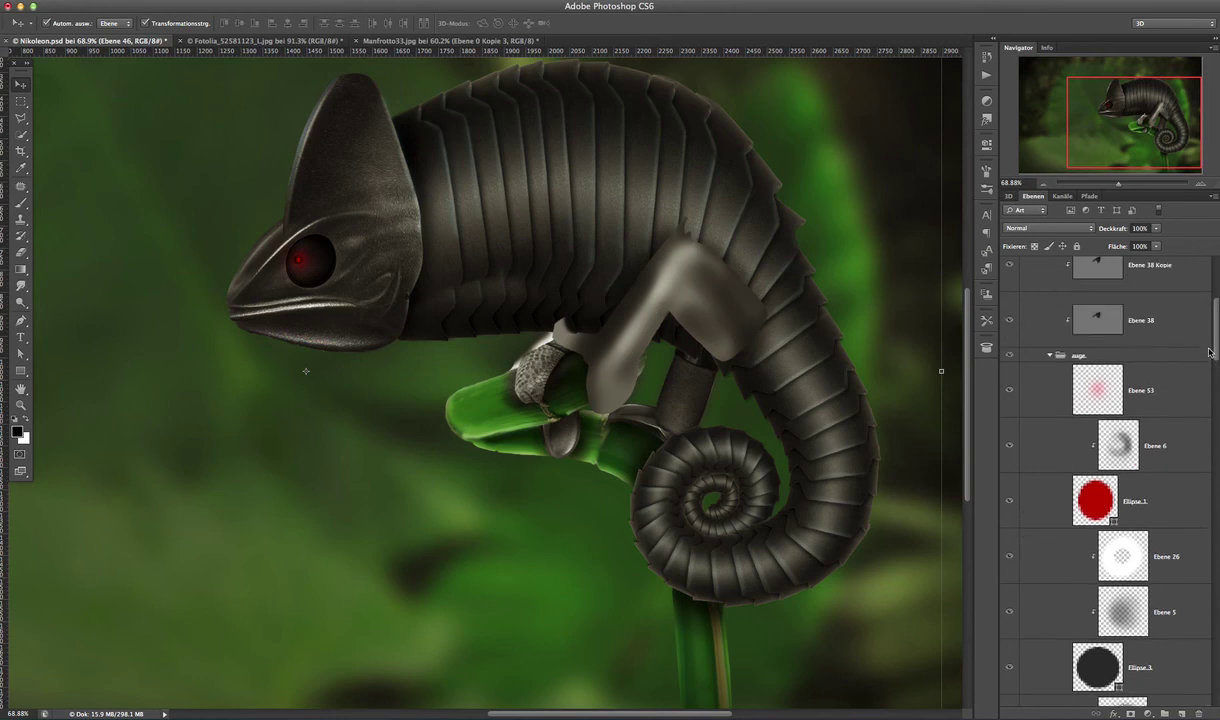
pyautogui.click(1050, 356)
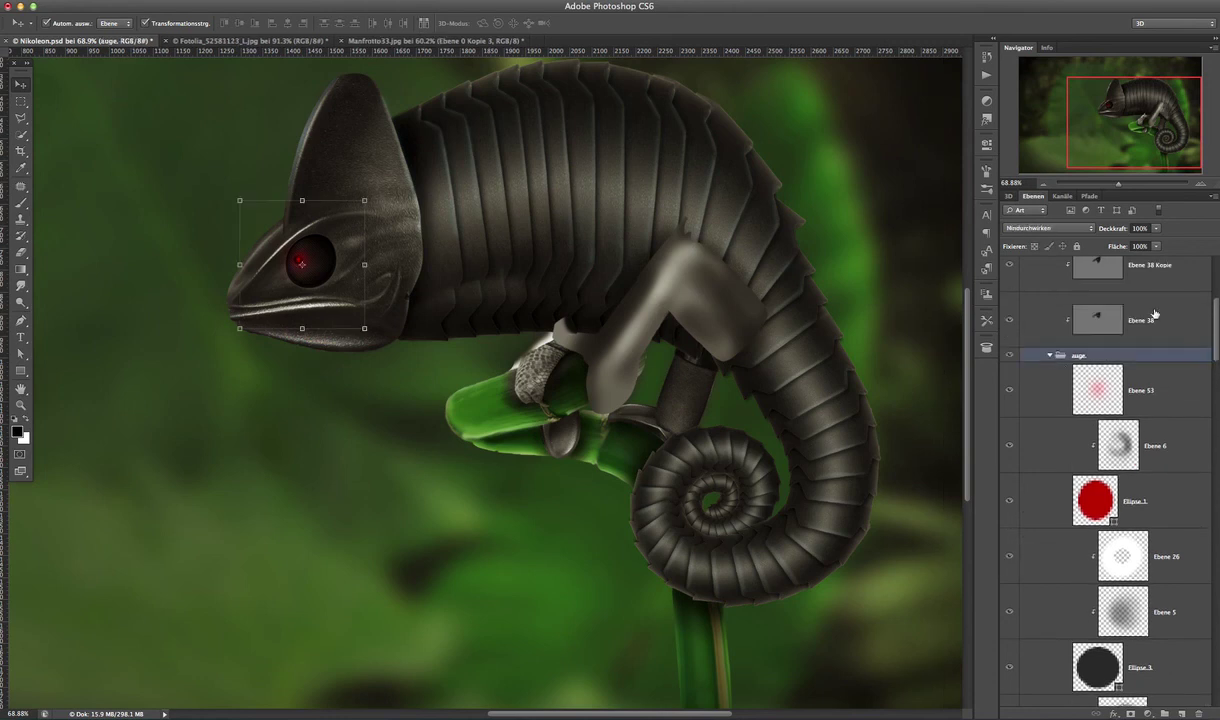
pyautogui.click(1051, 356)
# - Delete the duplicate layer Ebene 38 Kopie above Ebene 38 and collapse the kopf group
pyautogui.click(1155, 285)
pyautogui.press('BackSpace')
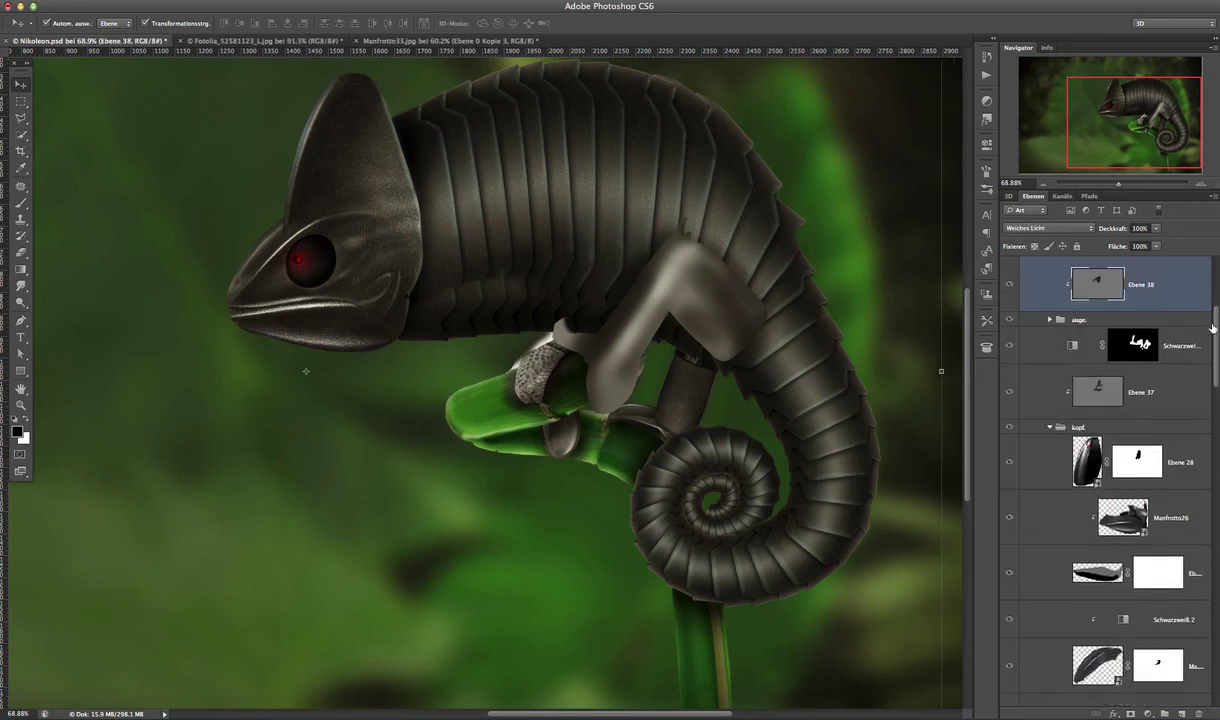
pyautogui.scroll(5, 1213, 318)
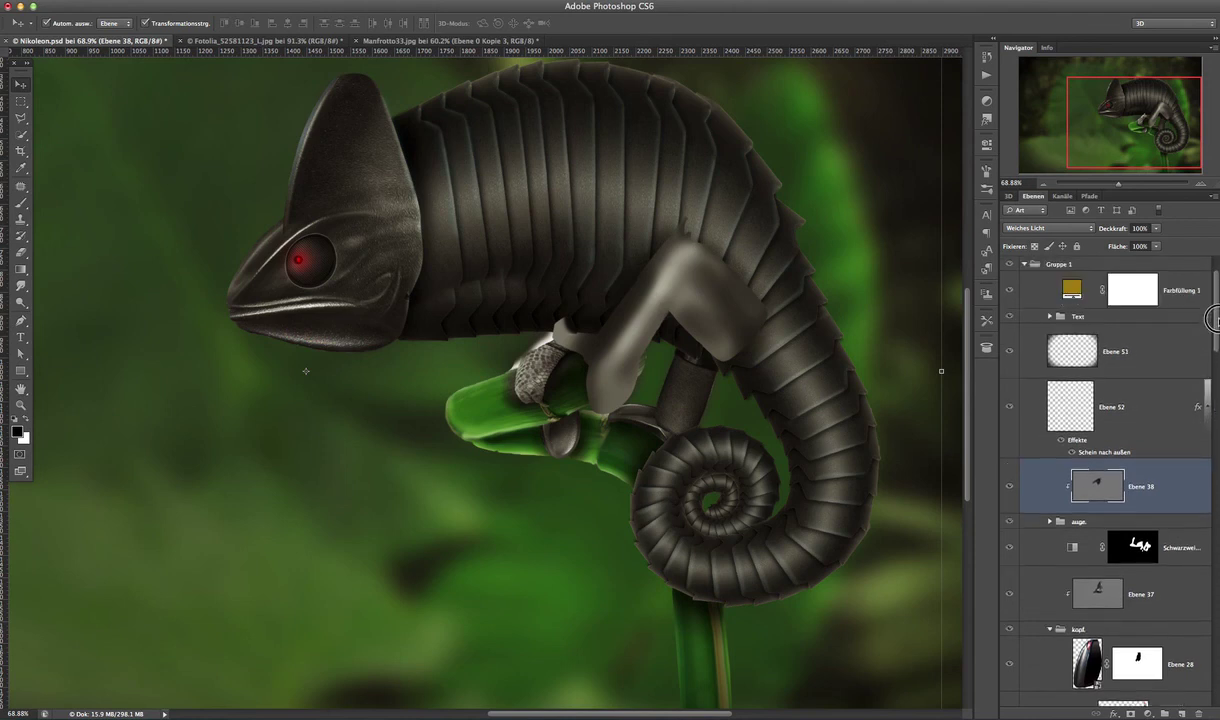
pyautogui.click(1058, 630)
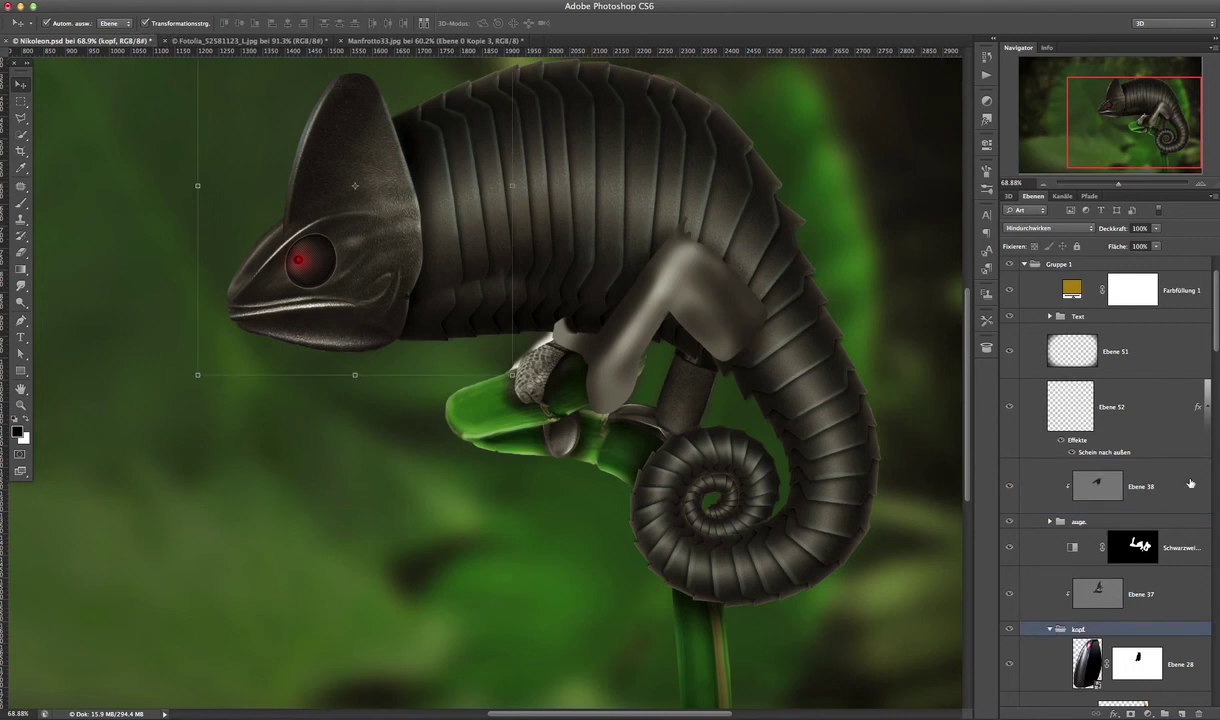
pyautogui.click(1049, 630)
# - Expand the bein links vorne group and show its front leg layers, from Manfrotto19 down to Manfrotto29 and Ebene 15
pyautogui.moveTo(1215, 380); pyautogui.dragTo(1215, 413)
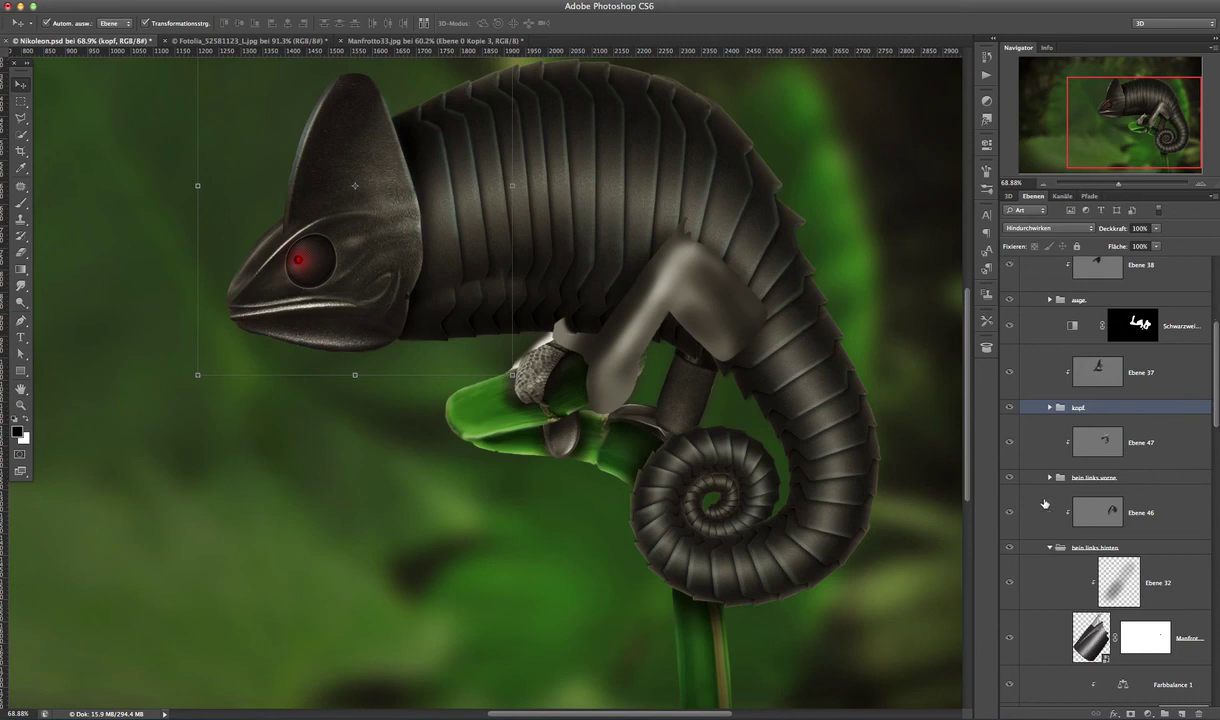
pyautogui.click(1049, 478)
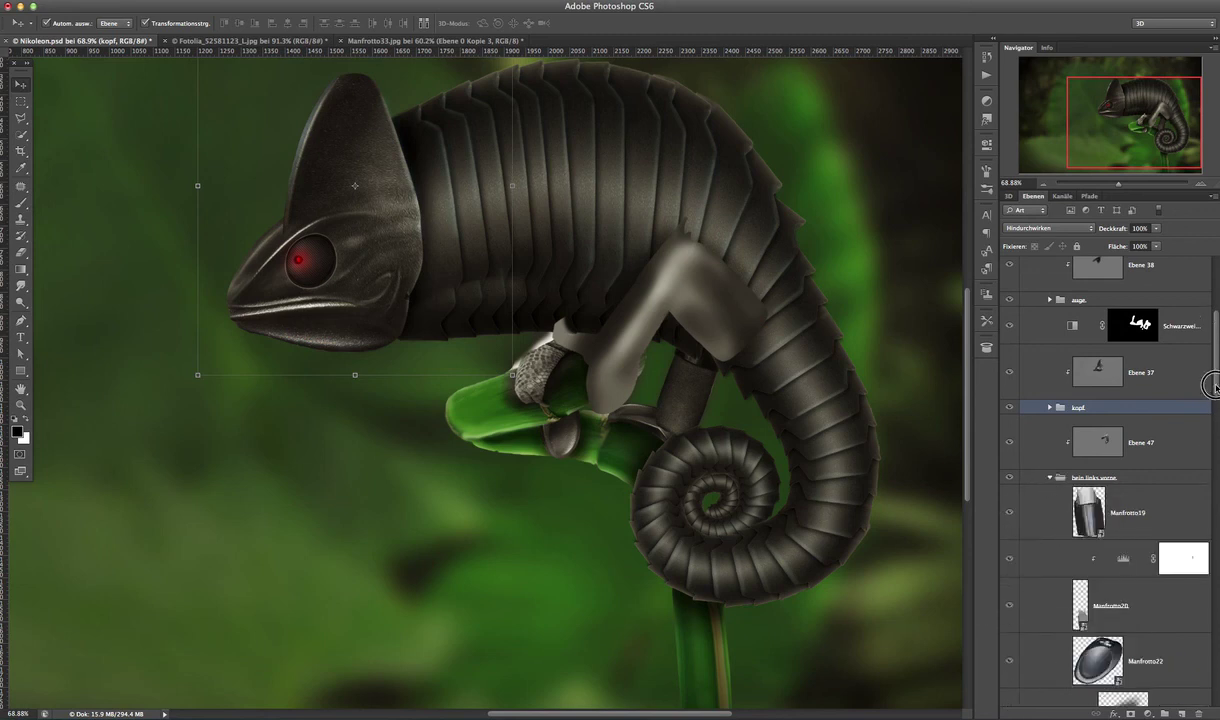
pyautogui.scroll(-6, 1100, 440)
pyautogui.moveTo(1011, 446); pyautogui.dragTo(1012, 496)
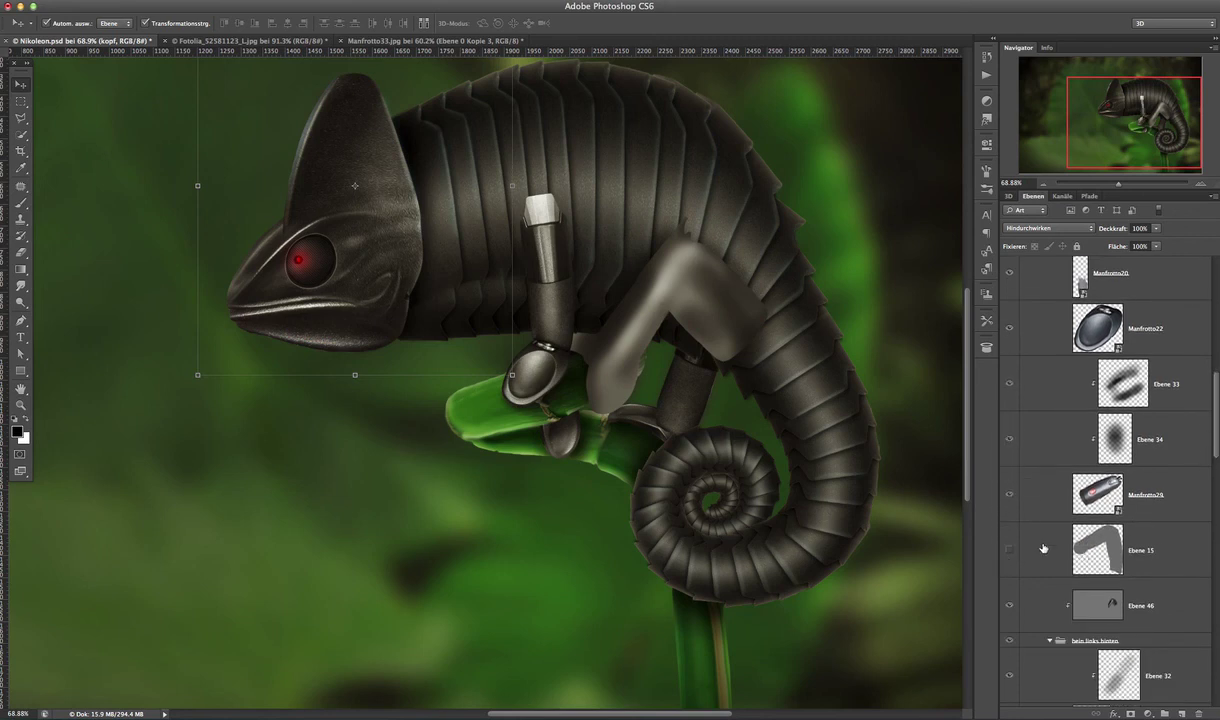
pyautogui.click(1009, 549)
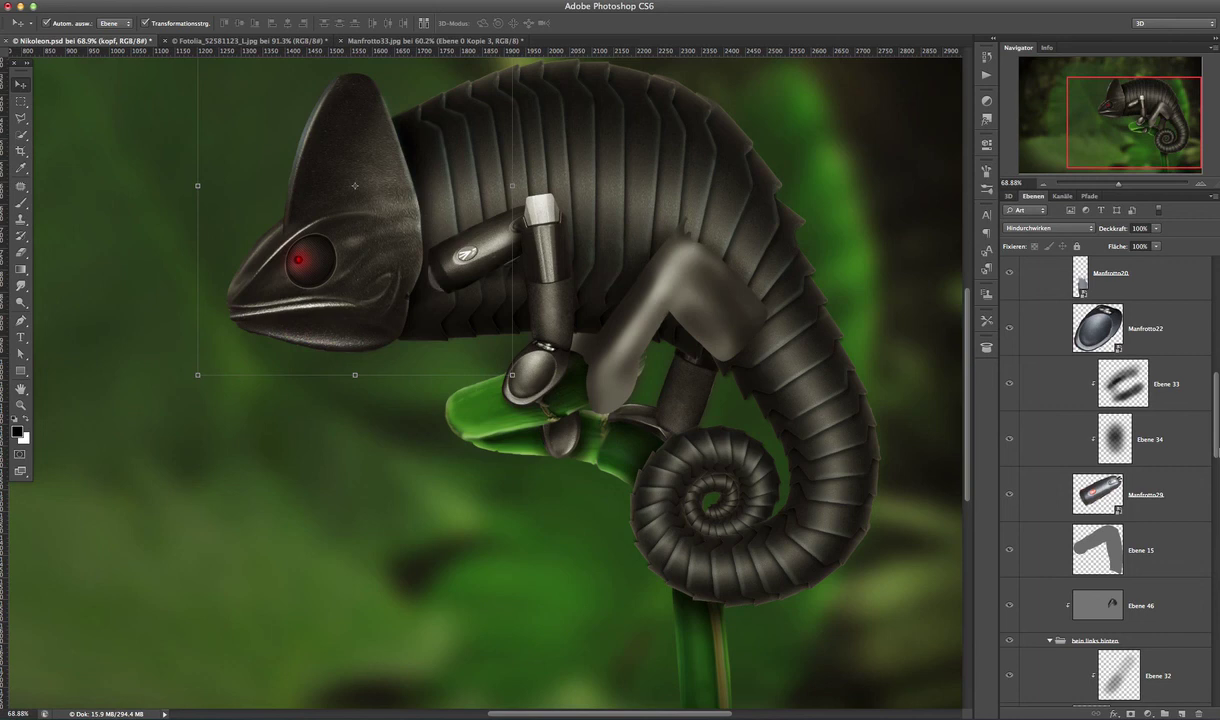
# - Check the visible layers of the bein links vorne group and collapse it
pyautogui.moveTo(1216, 447); pyautogui.dragTo(1214, 422)
pyautogui.scroll(-1, 1090, 356)
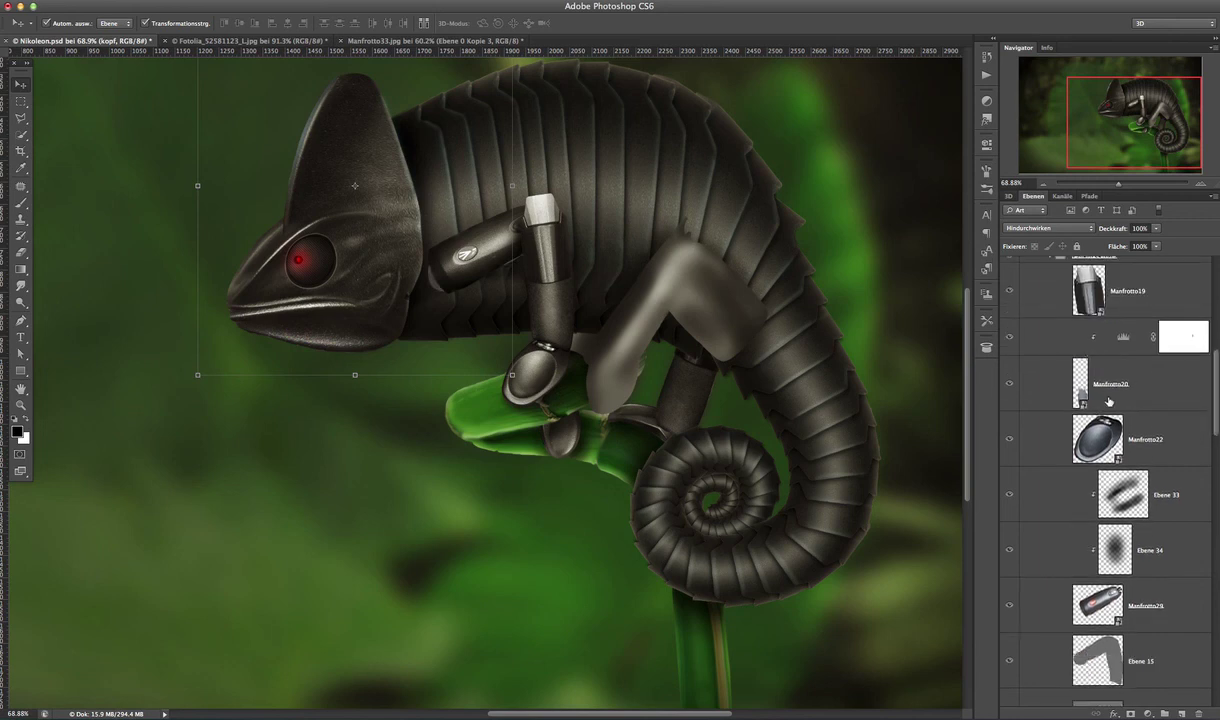
pyautogui.scroll(1, 1155, 370)
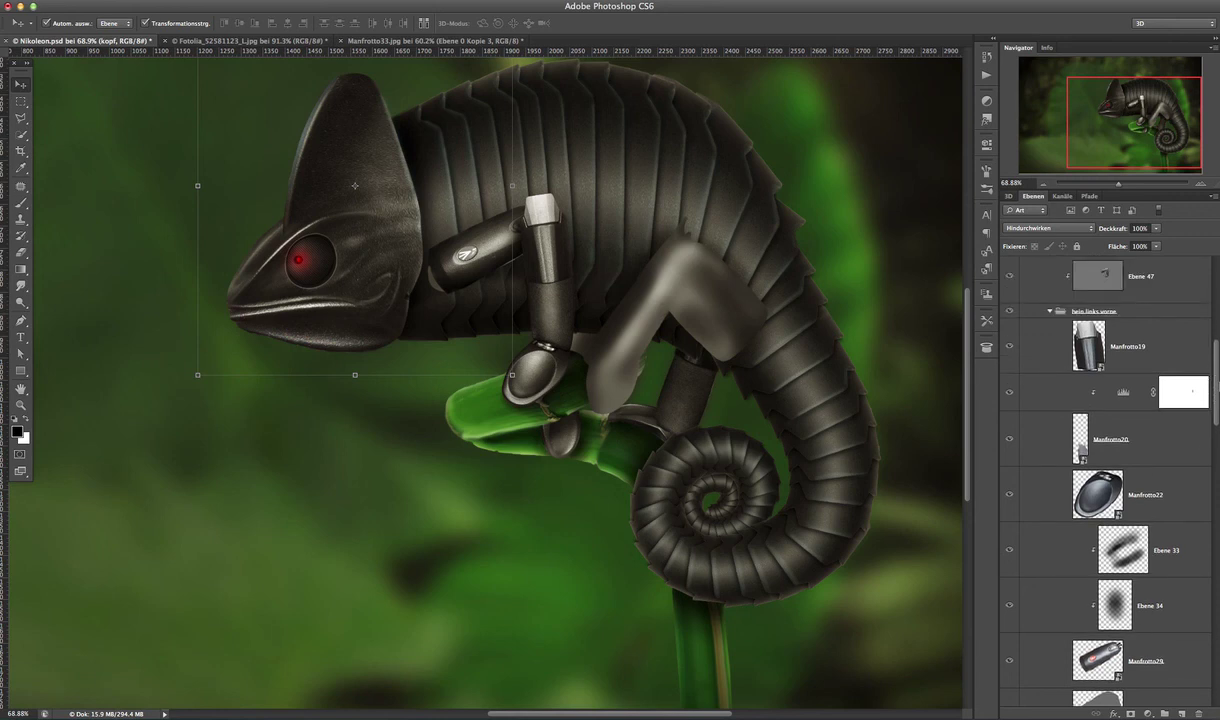
pyautogui.click(1050, 311)
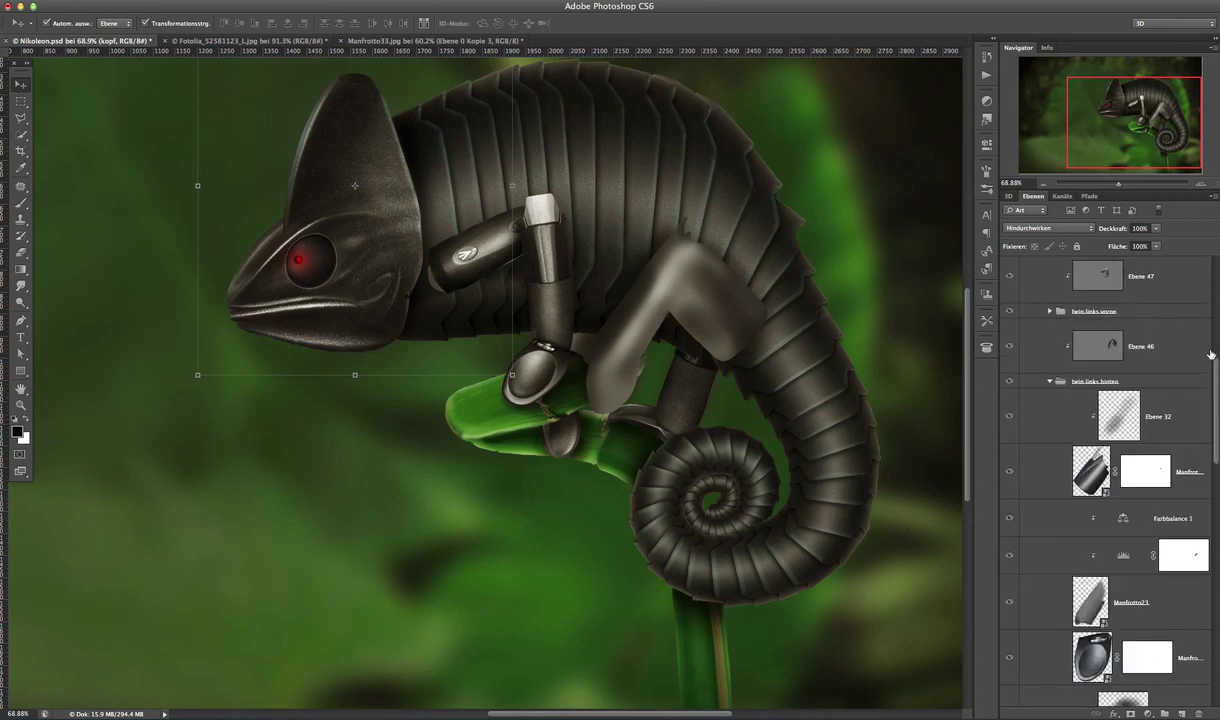
# - Examine the layers inside the bein links hinten group and toggle the group's visibility to check the rear left leg
pyautogui.click(1051, 384)
pyautogui.click(1053, 381)
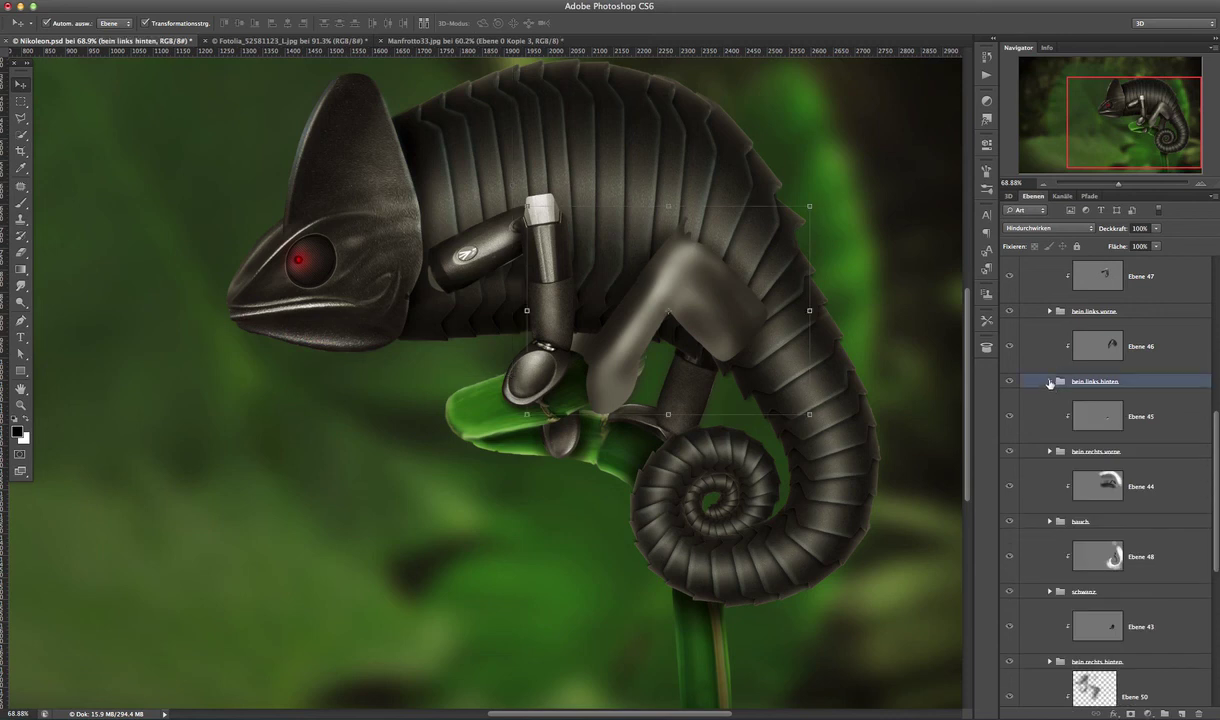
pyautogui.click(1050, 381)
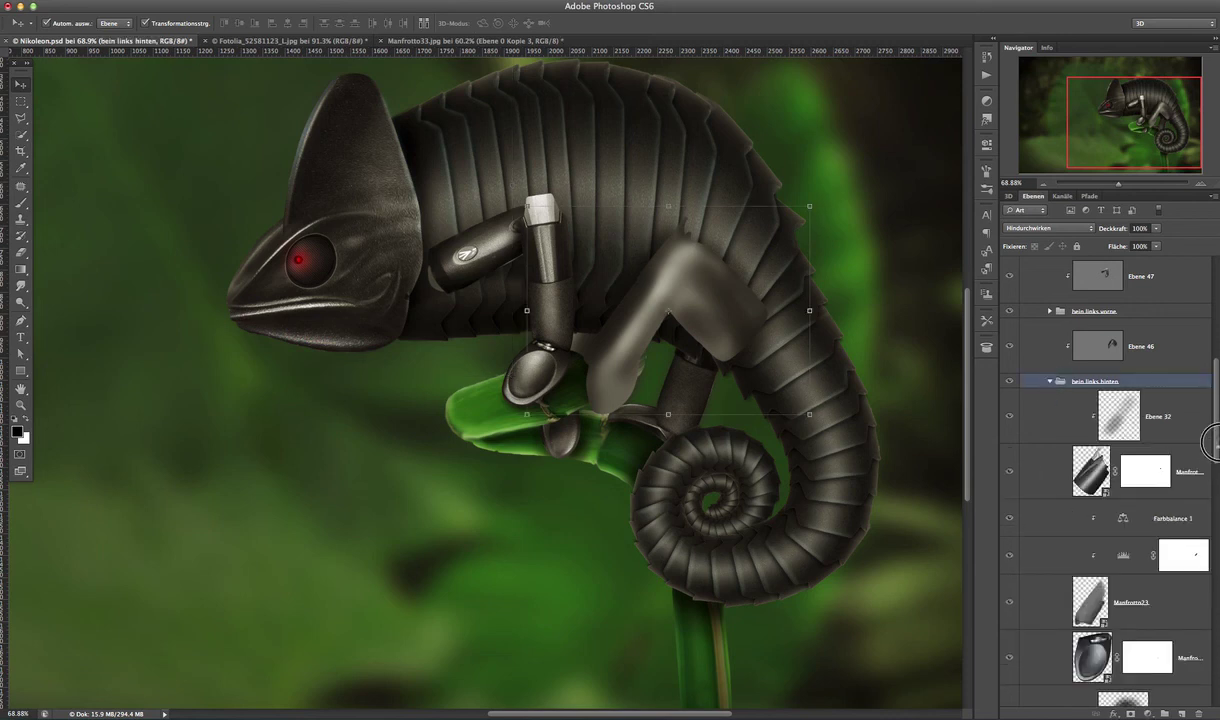
pyautogui.scroll(-5, 1210, 487)
pyautogui.scroll(-3, 1210, 507)
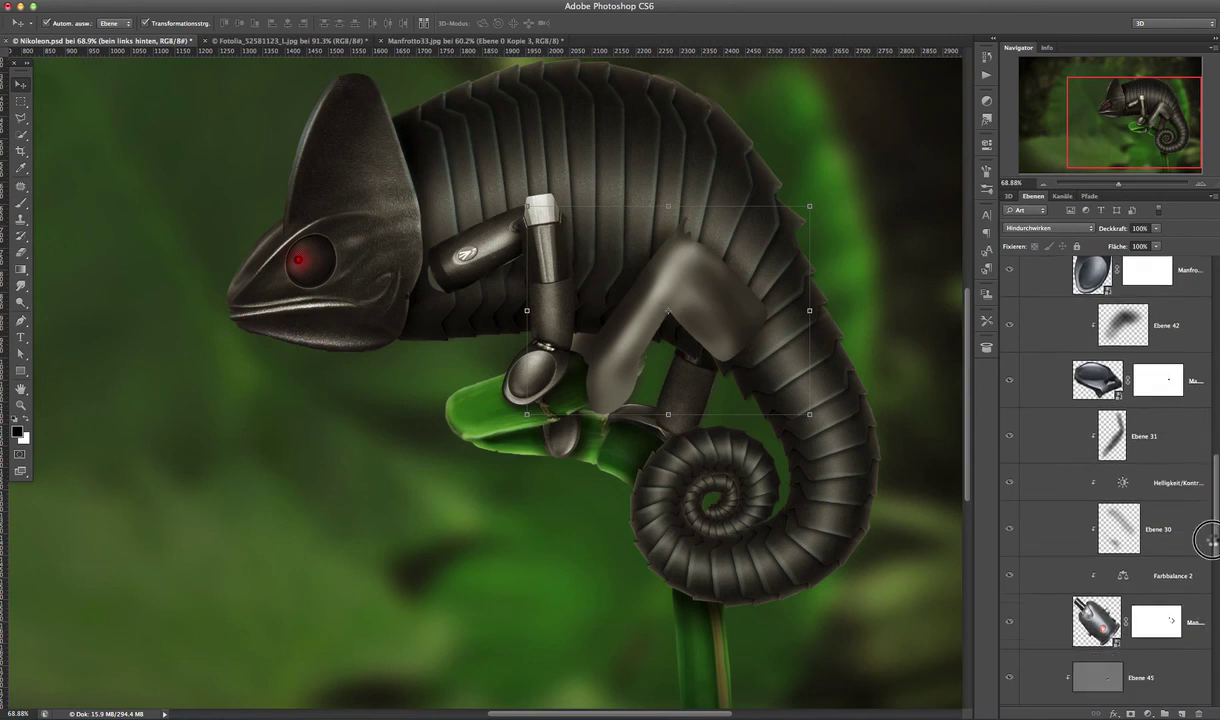
pyautogui.scroll(2, 1208, 512)
pyautogui.scroll(4, 1205, 505)
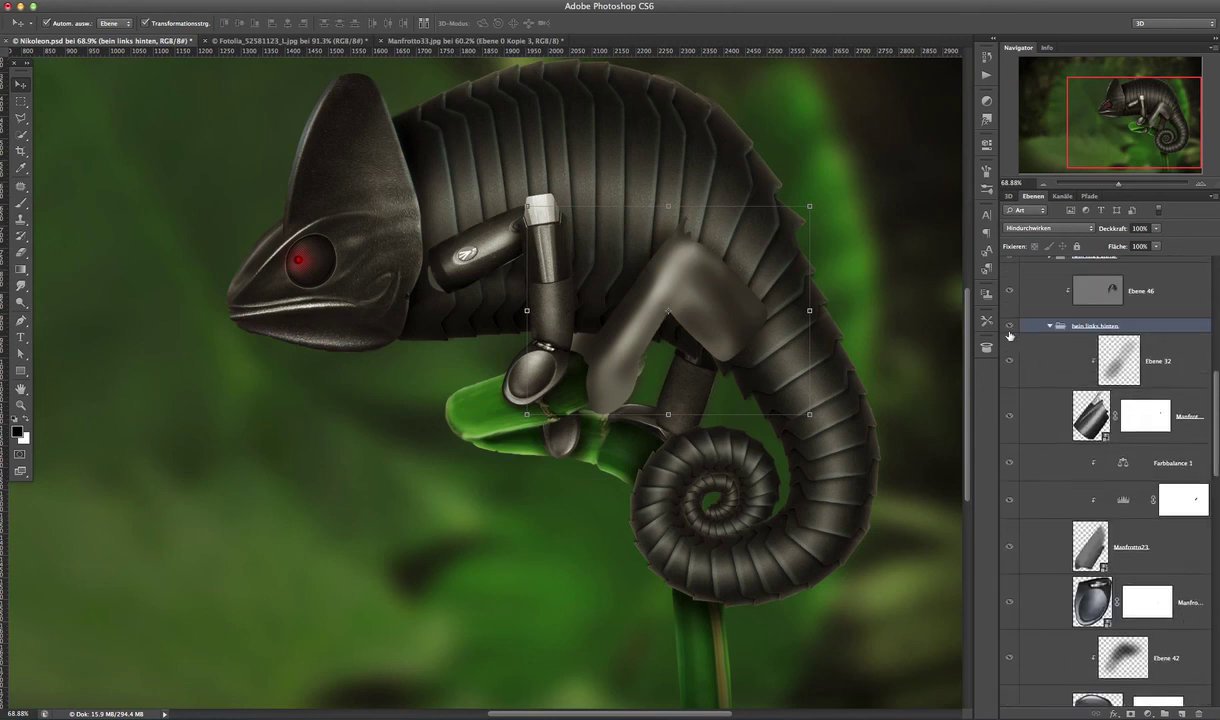
pyautogui.click(1009, 326)
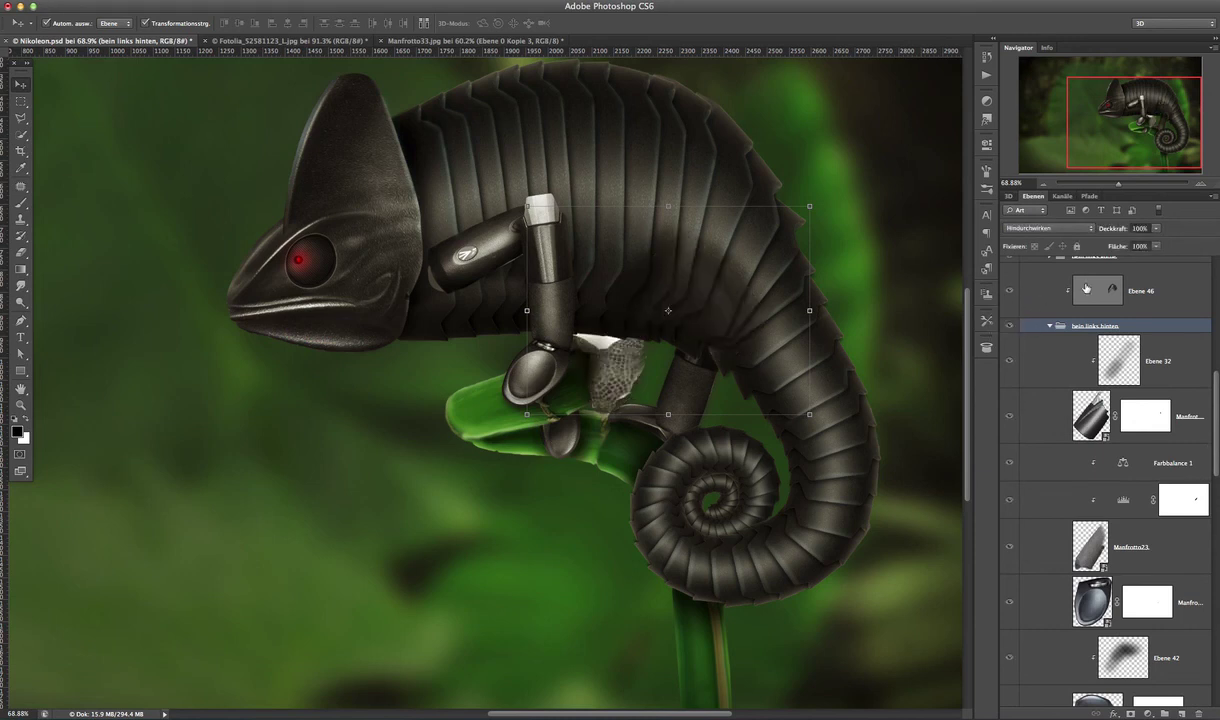
# - Set the blend mode of Ebene 46 to Weiches Licht and collapse the bein links hinten group
pyautogui.click(1045, 291)
pyautogui.click(1040, 228)
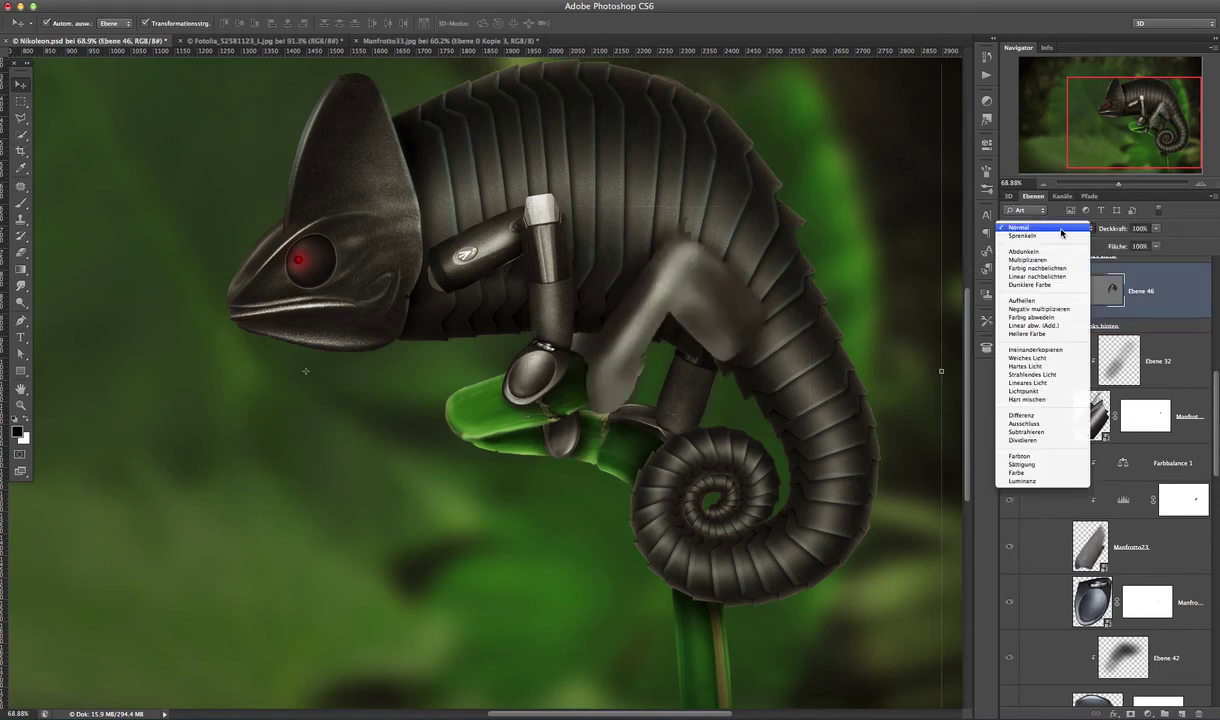
pyautogui.click(1038, 349)
pyautogui.click(1052, 233)
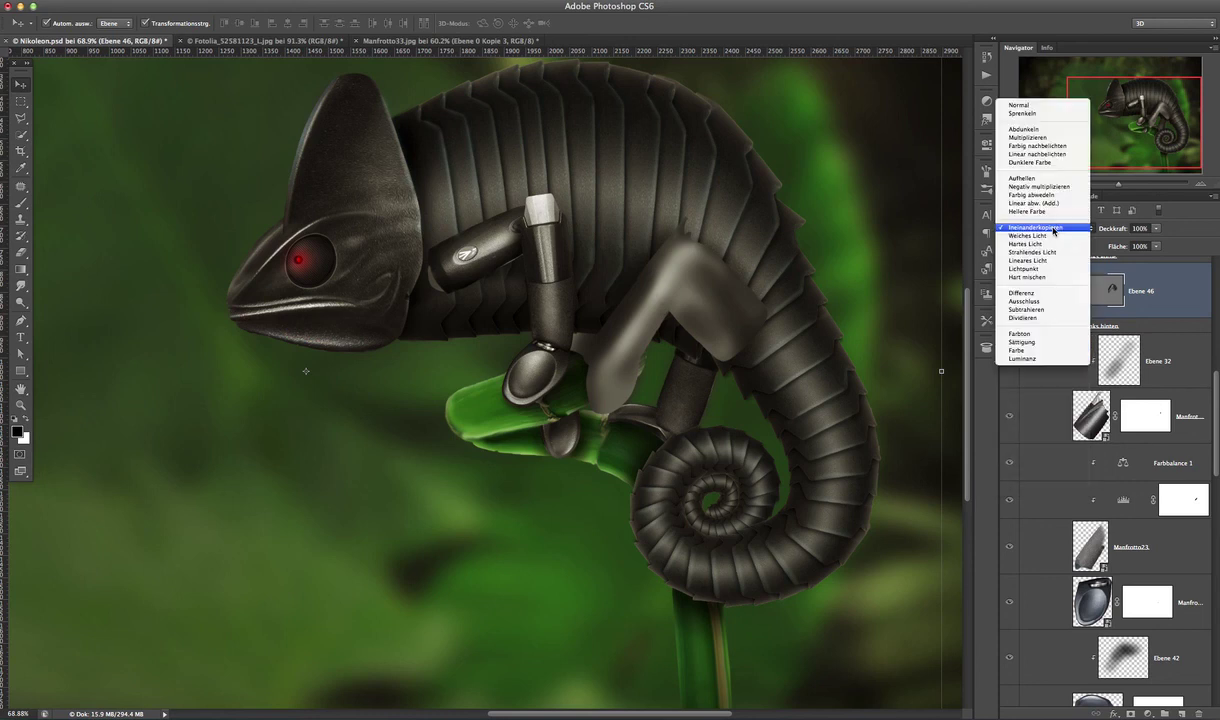
pyautogui.click(1050, 238)
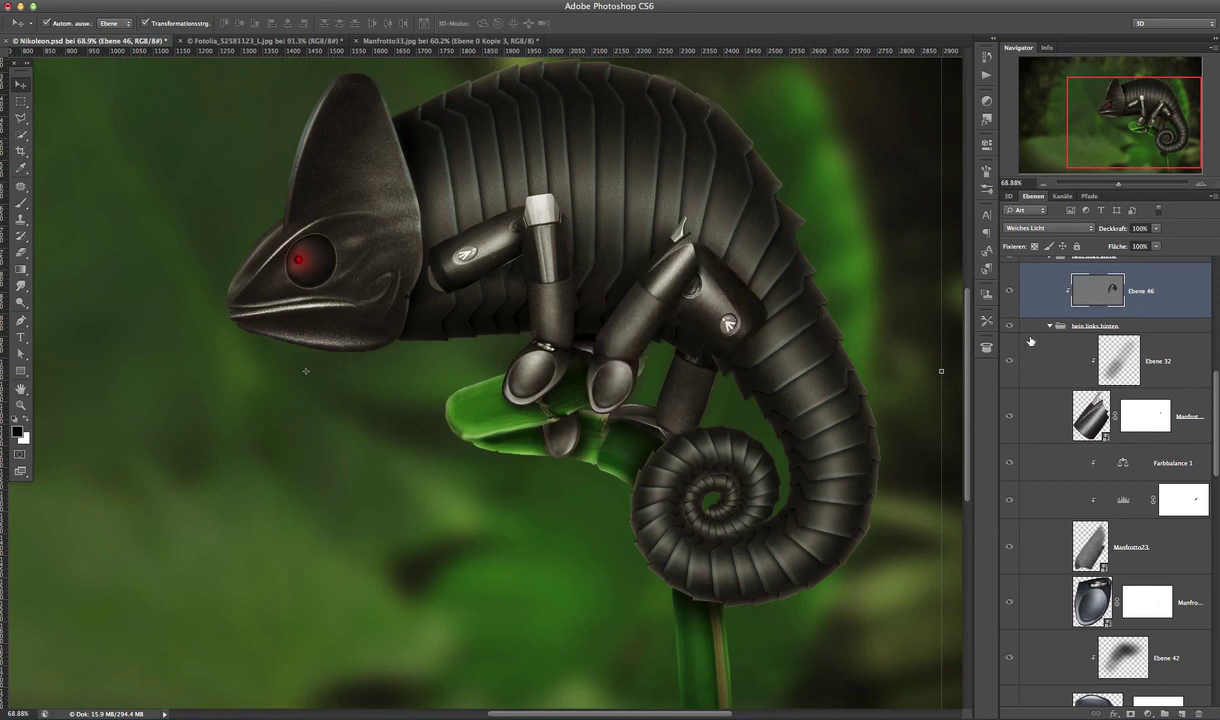
pyautogui.scroll(4, 1045, 497)
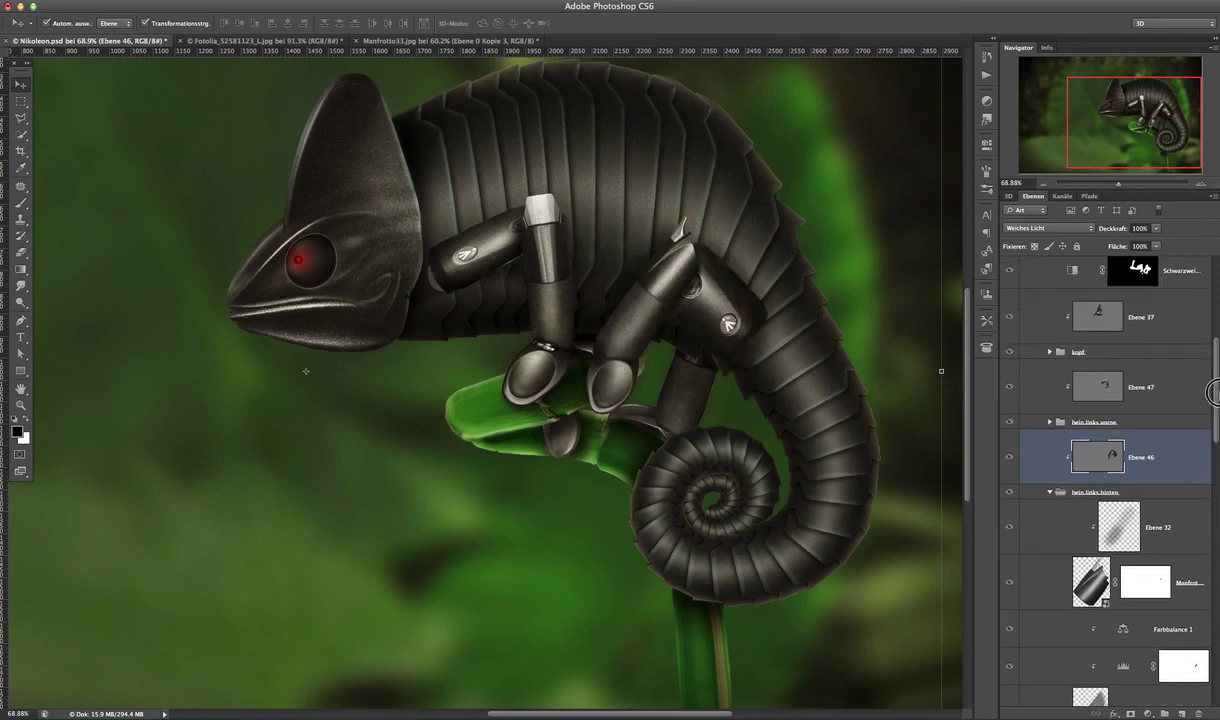
pyautogui.click(1048, 493)
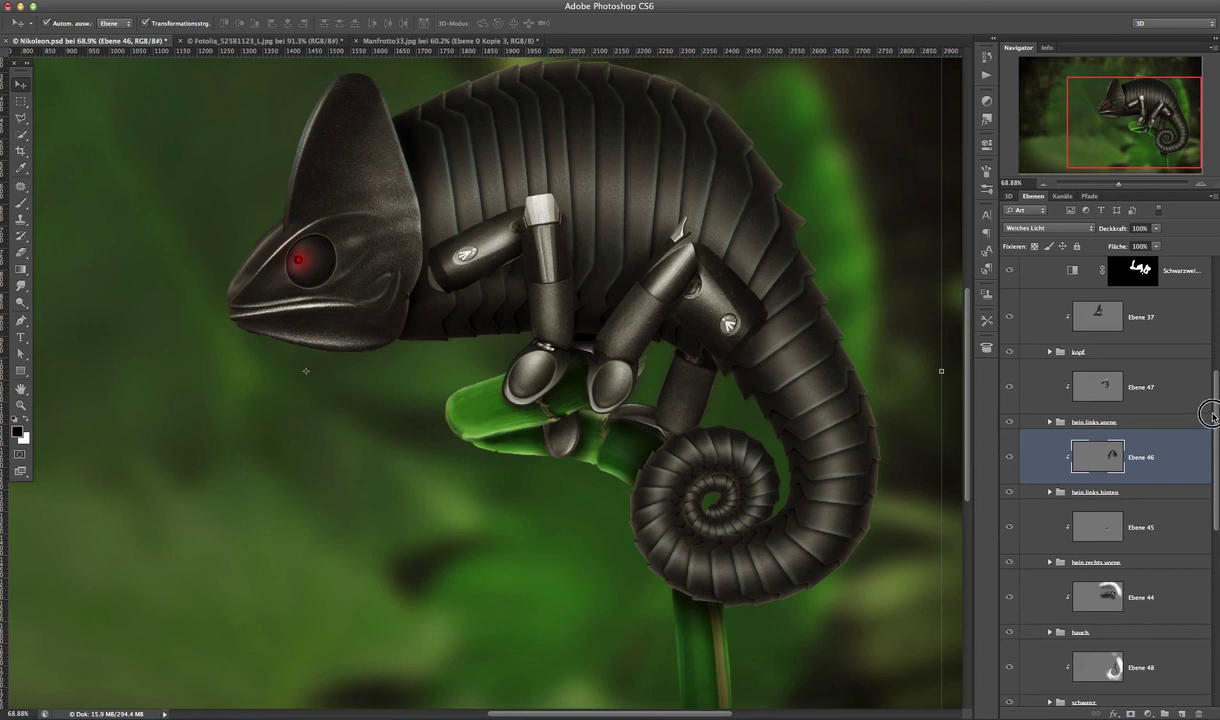
# - Expand the auge group, examine its eye layers from Ebene 53 down to Ebene 8, and collapse it
pyautogui.moveTo(1214, 410); pyautogui.dragTo(1214, 395)
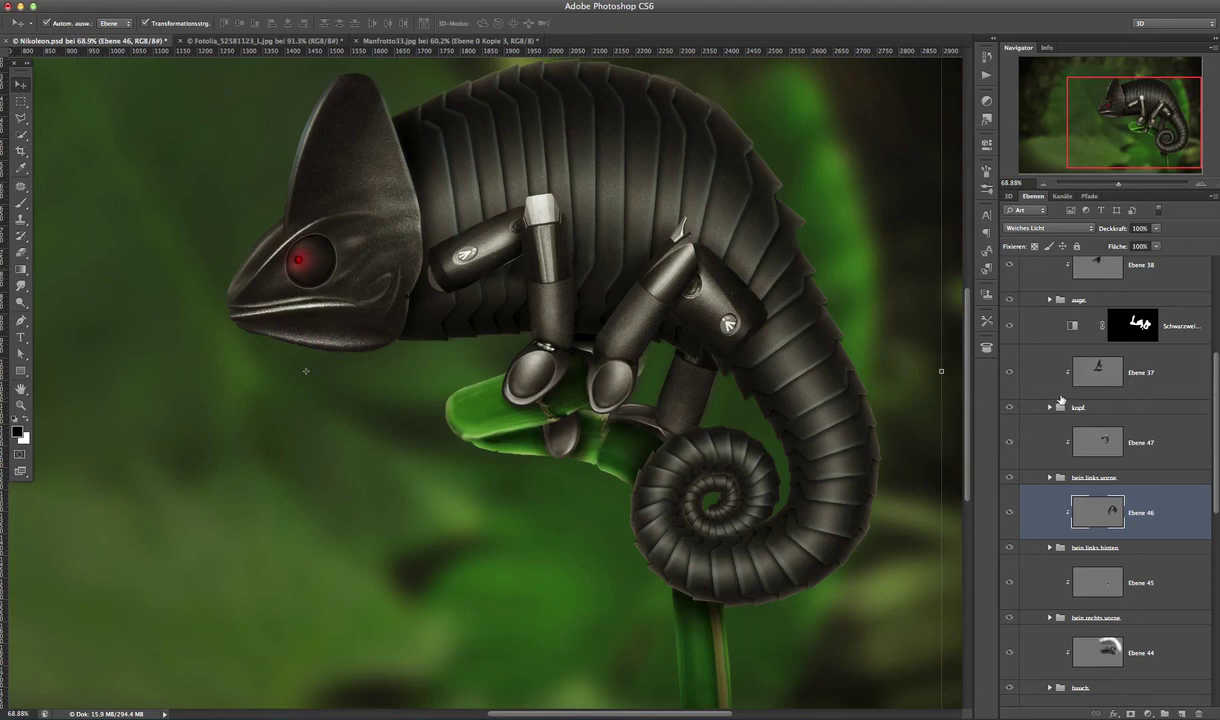
pyautogui.click(1050, 300)
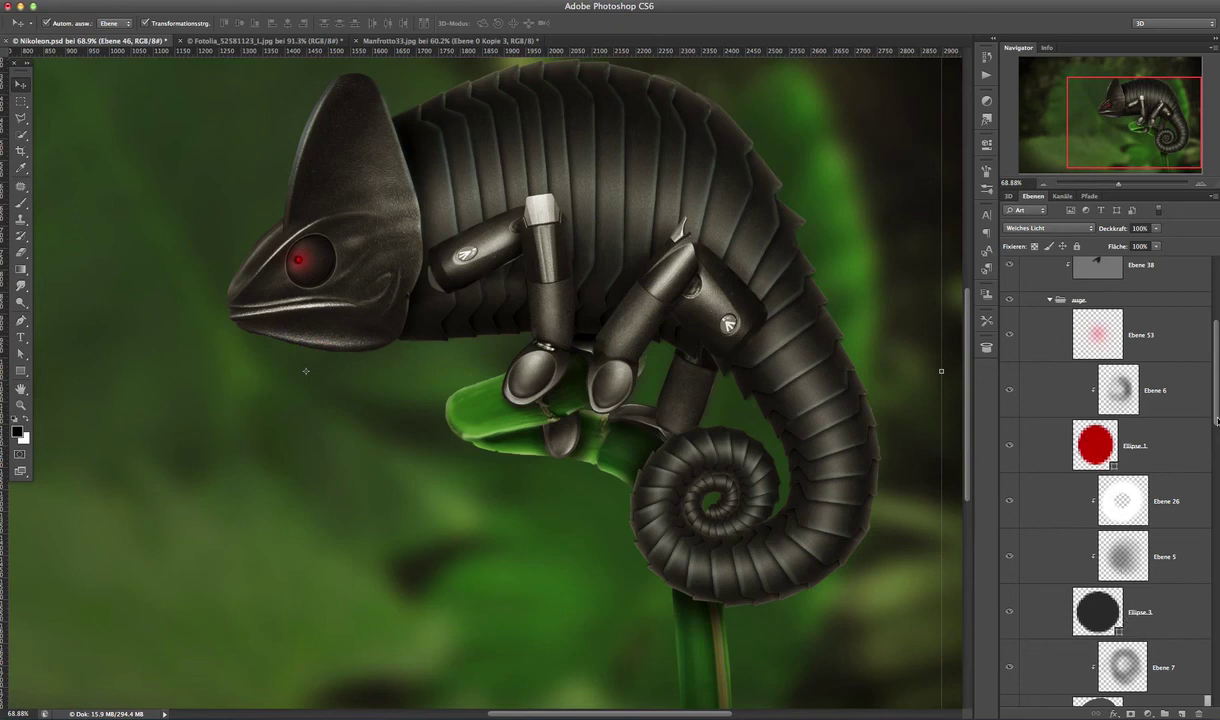
pyautogui.scroll(-2, 1150, 420)
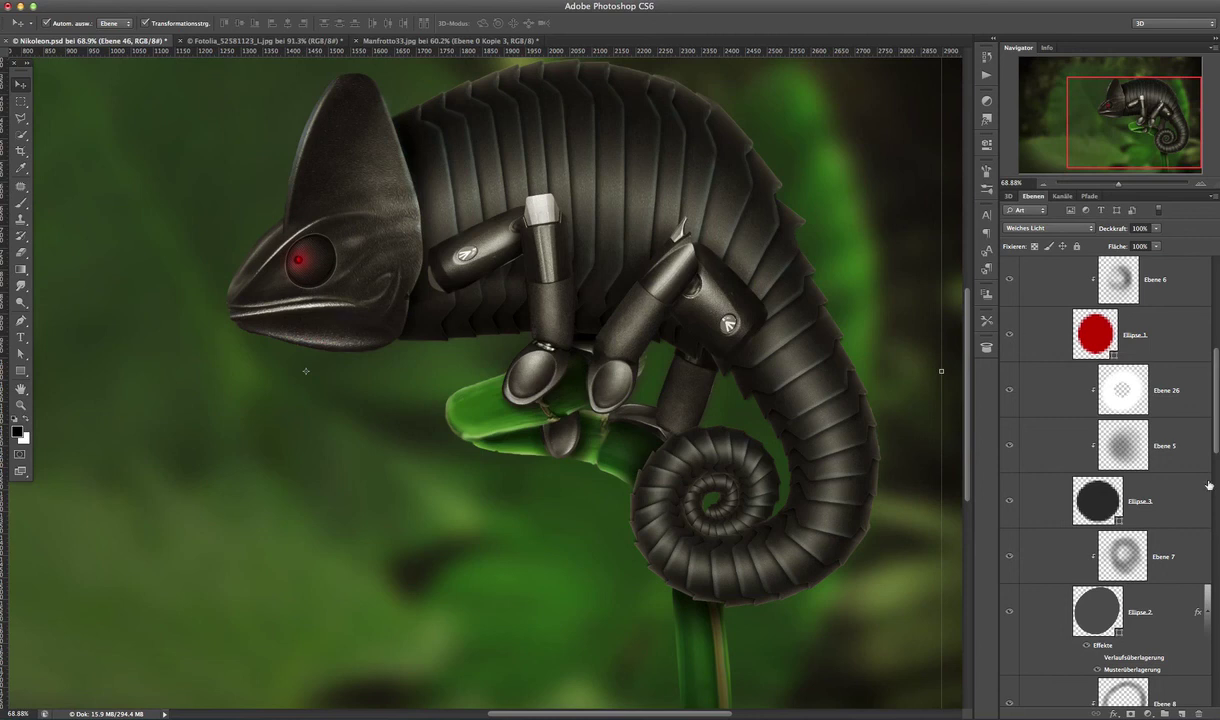
pyautogui.scroll(4, 1214, 410)
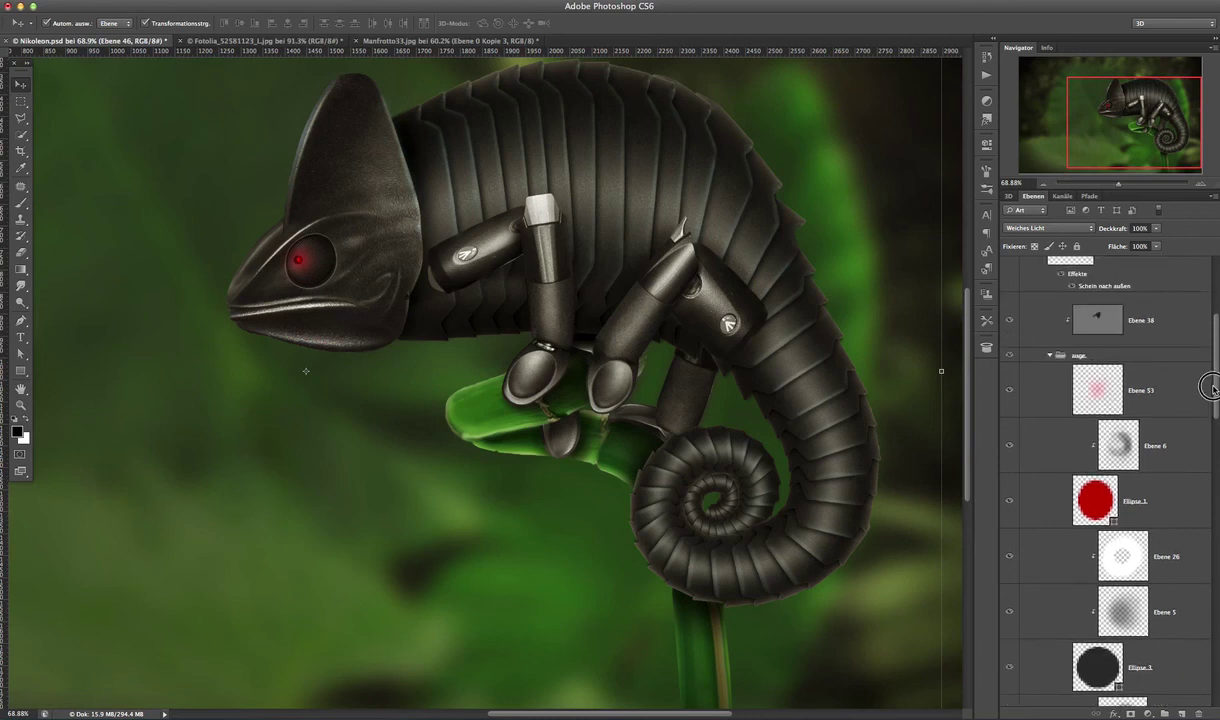
pyautogui.click(1051, 410)
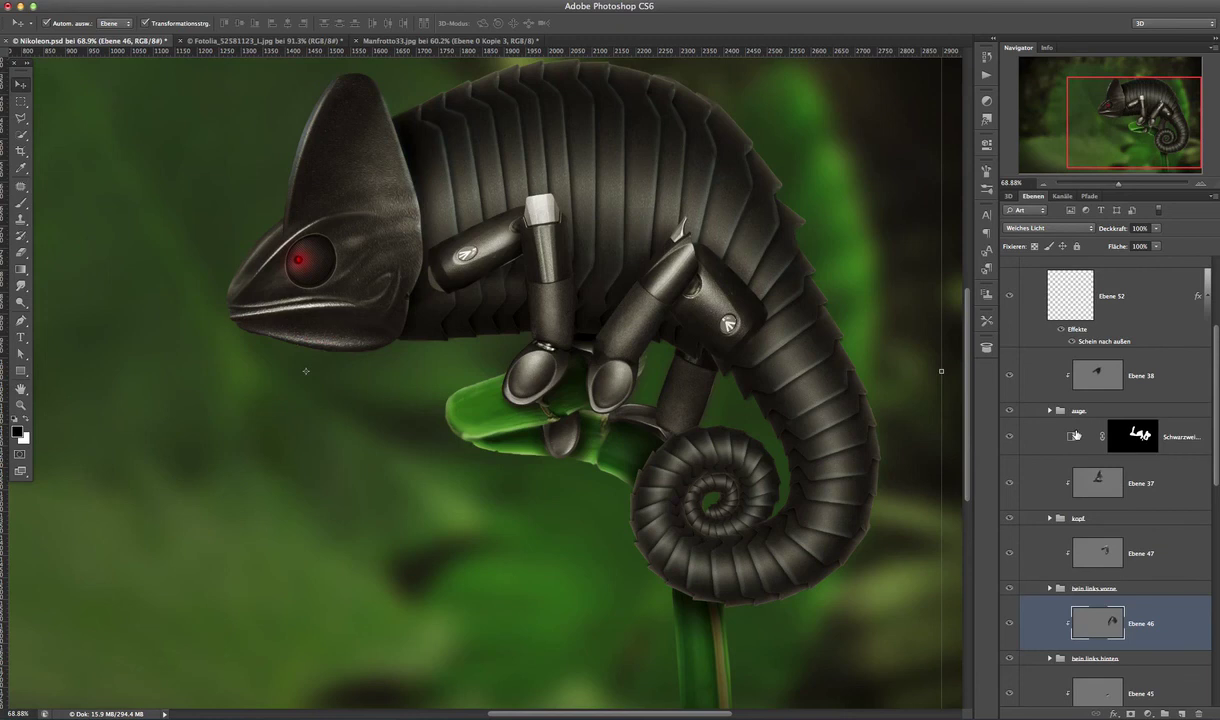
# - Show the Text group with the I AM NIKOLEON lettering, expand it to show its text and rectangle layers, and deselect all layers
pyautogui.scroll(-6, 693, 480)
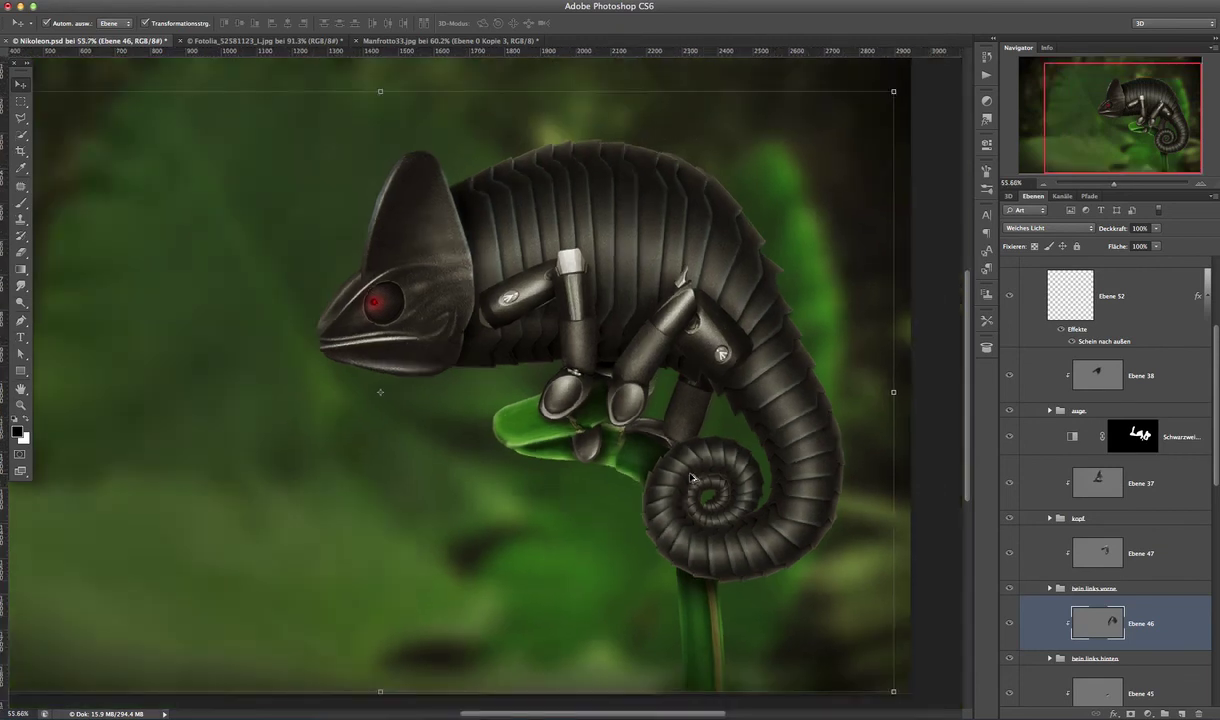
pyautogui.scroll(3, 735, 485)
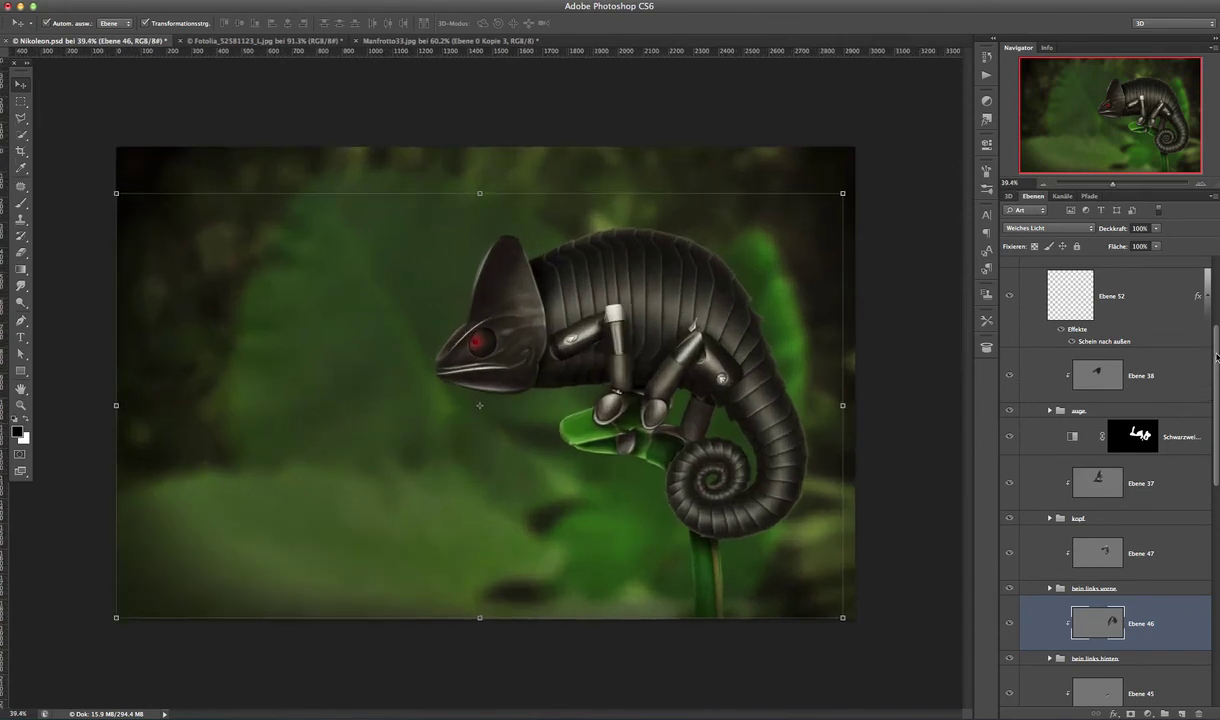
pyautogui.scroll(3, 1214, 364)
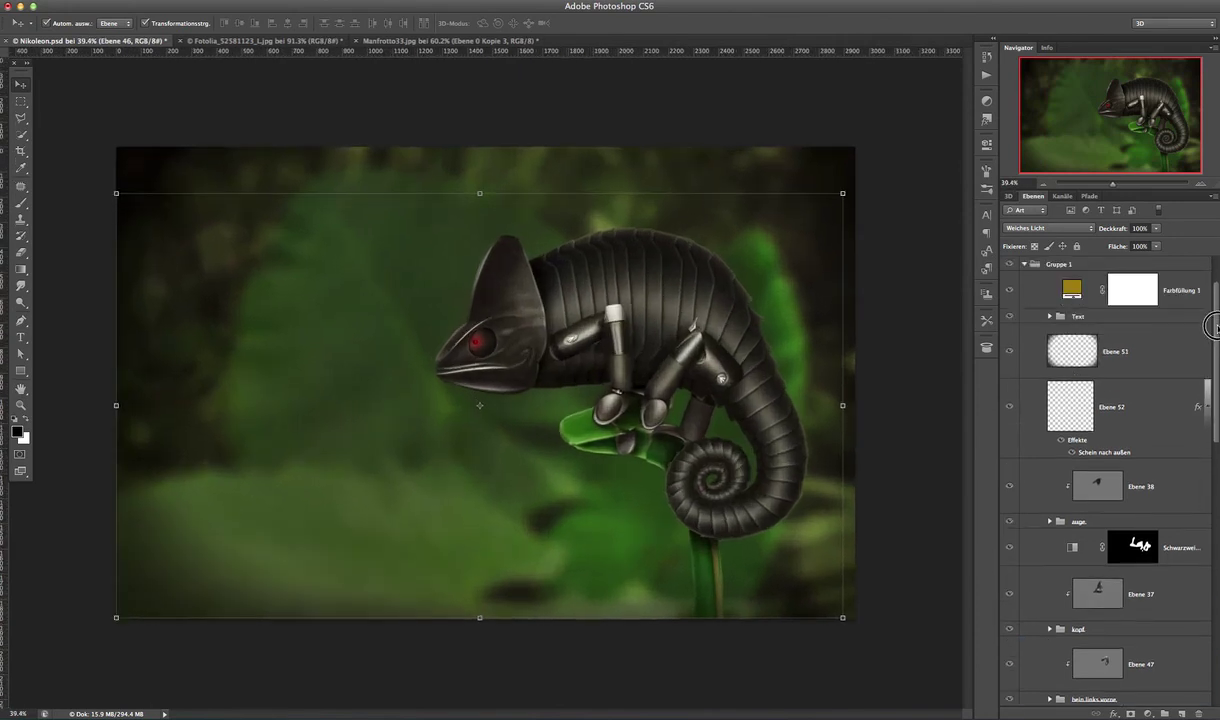
pyautogui.click(1009, 317)
pyautogui.click(1049, 316)
pyautogui.moveTo(1009, 318); pyautogui.dragTo(995, 460)
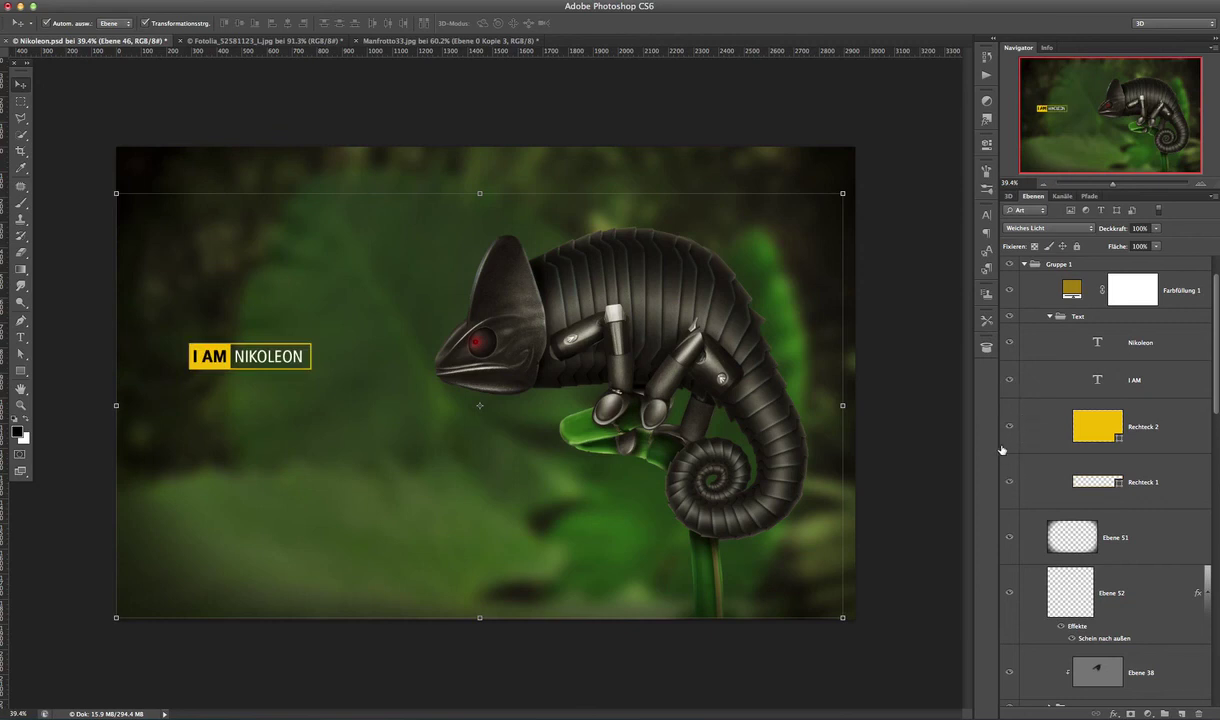
pyautogui.click(864, 345)
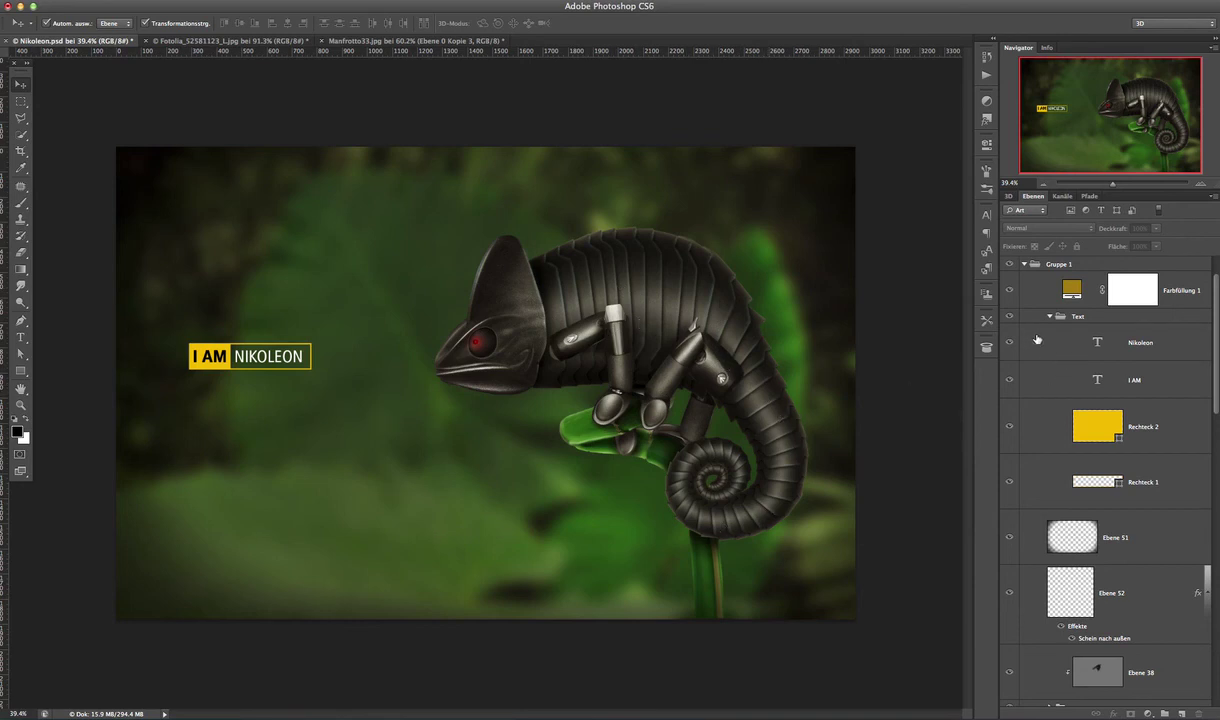
# - Hide the Farbfüllung 1 colour fill layer to compare the image's tint, and collapse the Text group
pyautogui.click(1030, 290)
pyautogui.click(1009, 290)
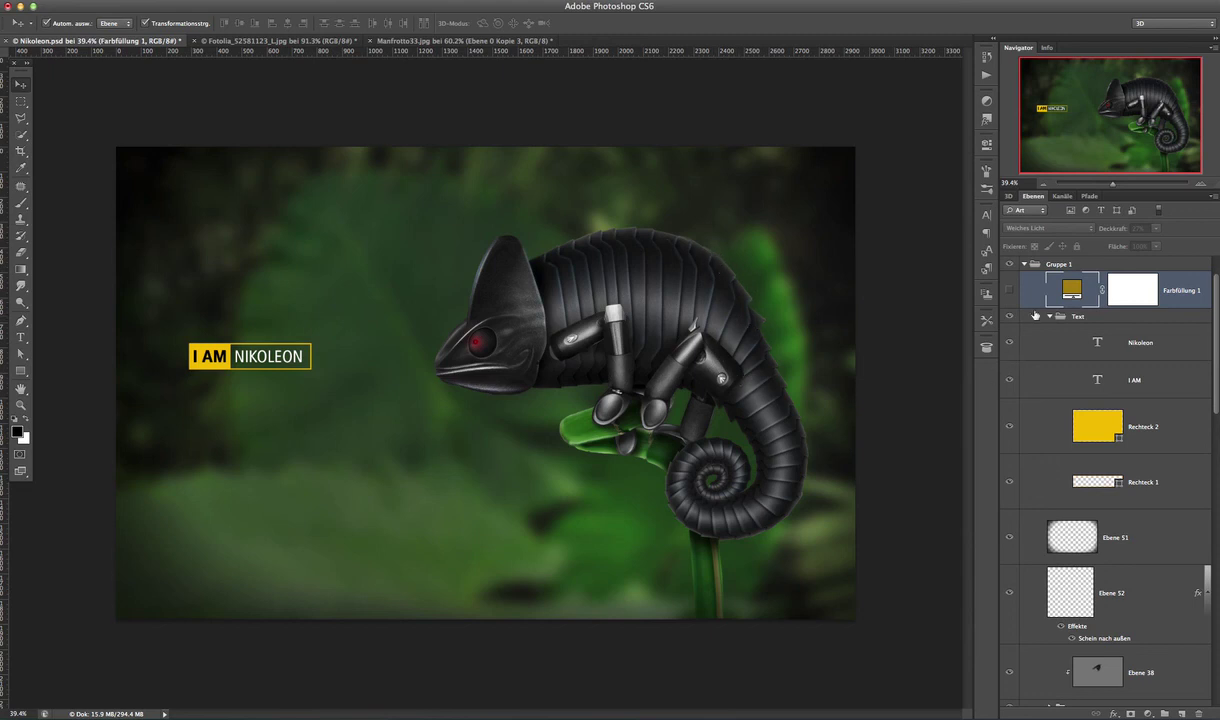
pyautogui.click(1010, 292)
pyautogui.click(1049, 316)
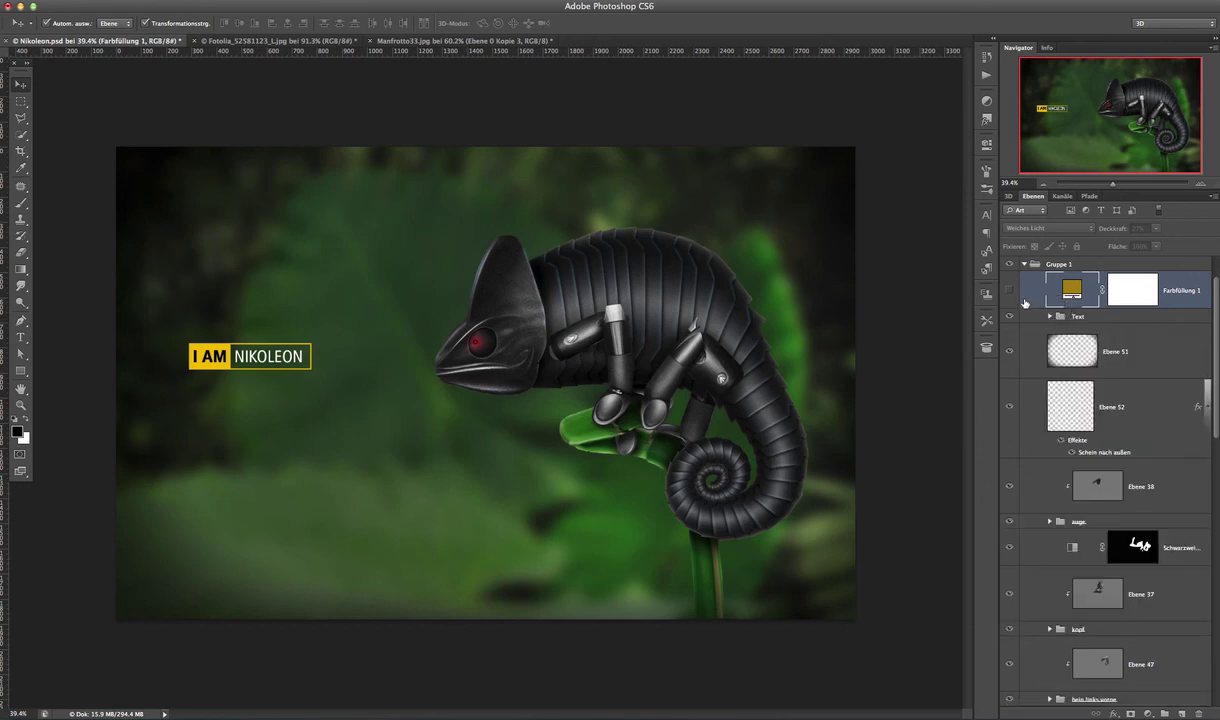
# - Compare the image with and without the Ebene 51 vignette, and show the Farbfüllung 1 layer again
pyautogui.click(1010, 352)
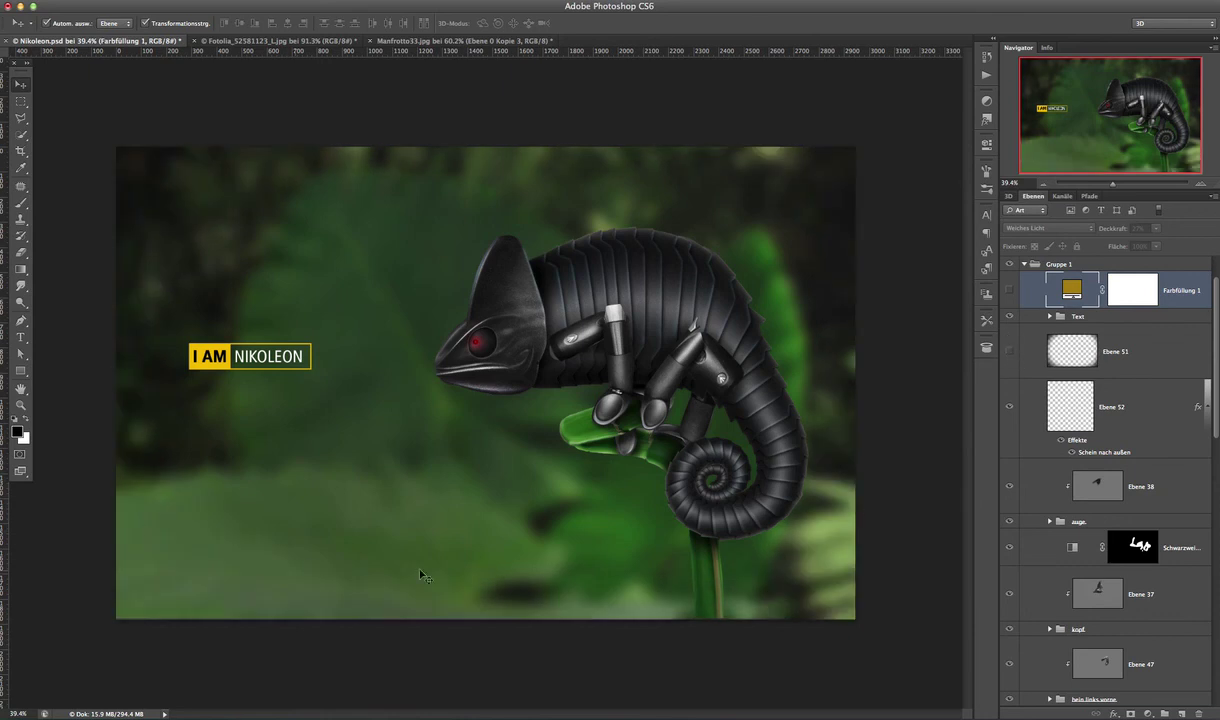
pyautogui.click(1010, 352)
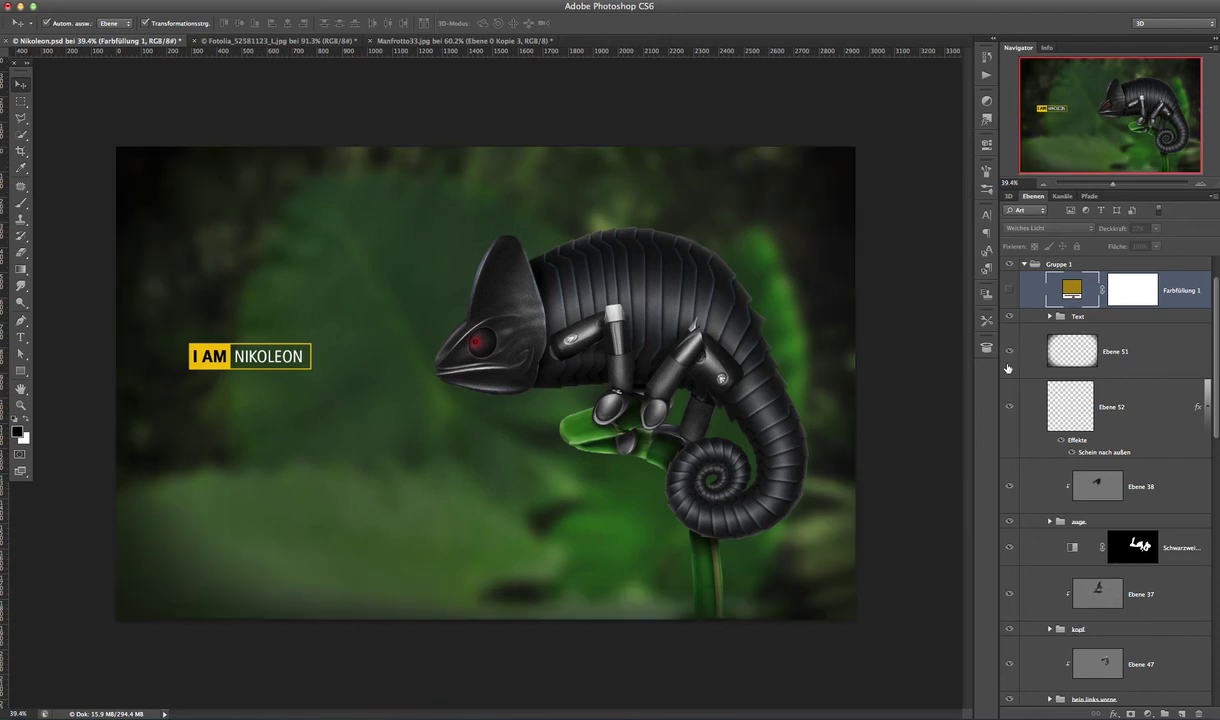
pyautogui.click(1010, 291)
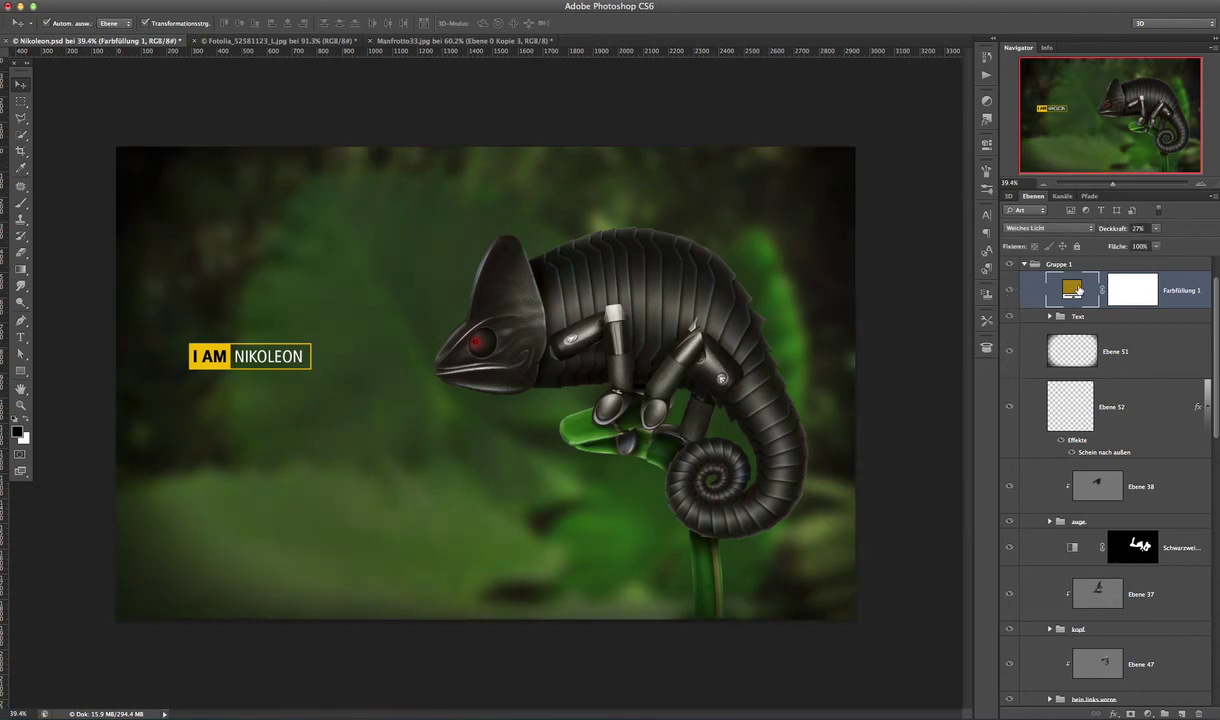
pyautogui.click(955, 369)
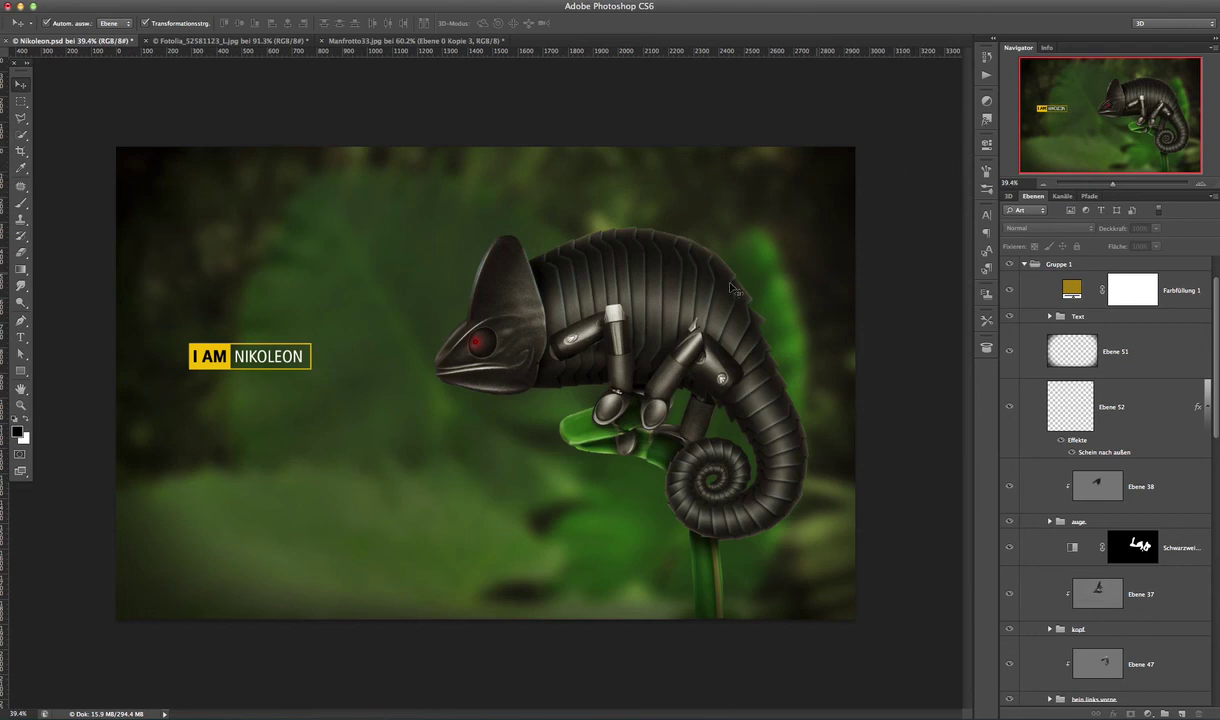
pyautogui.click(690, 380)
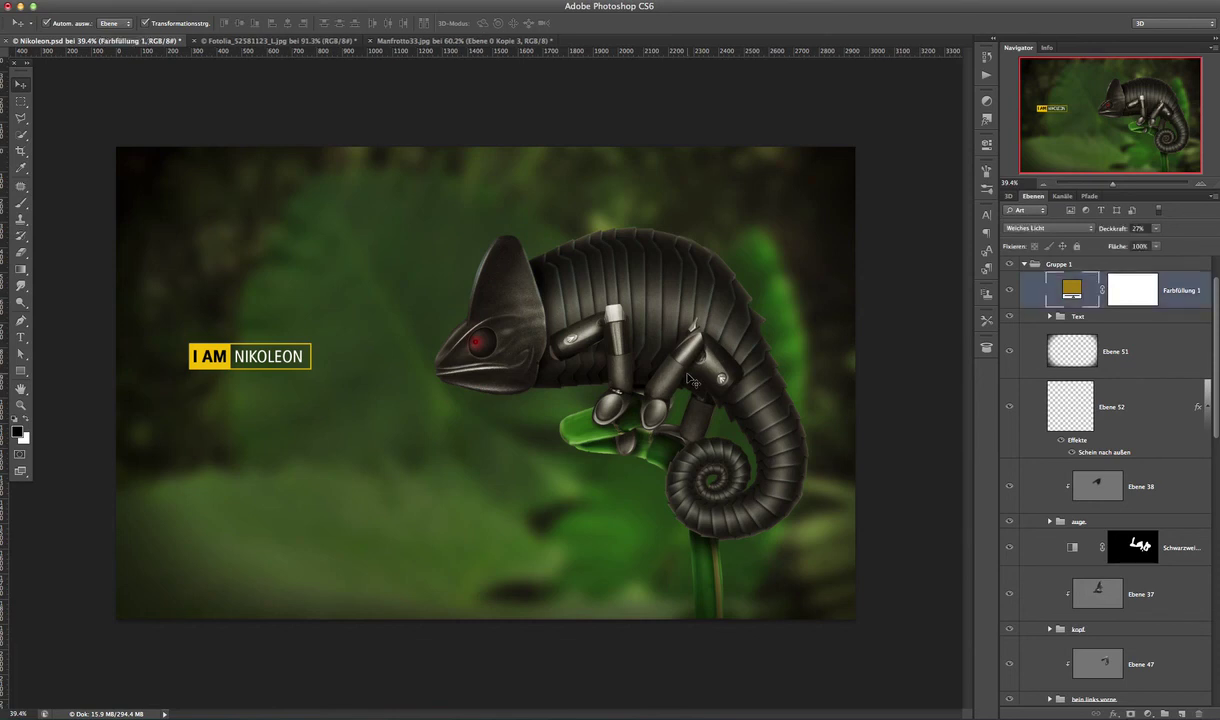